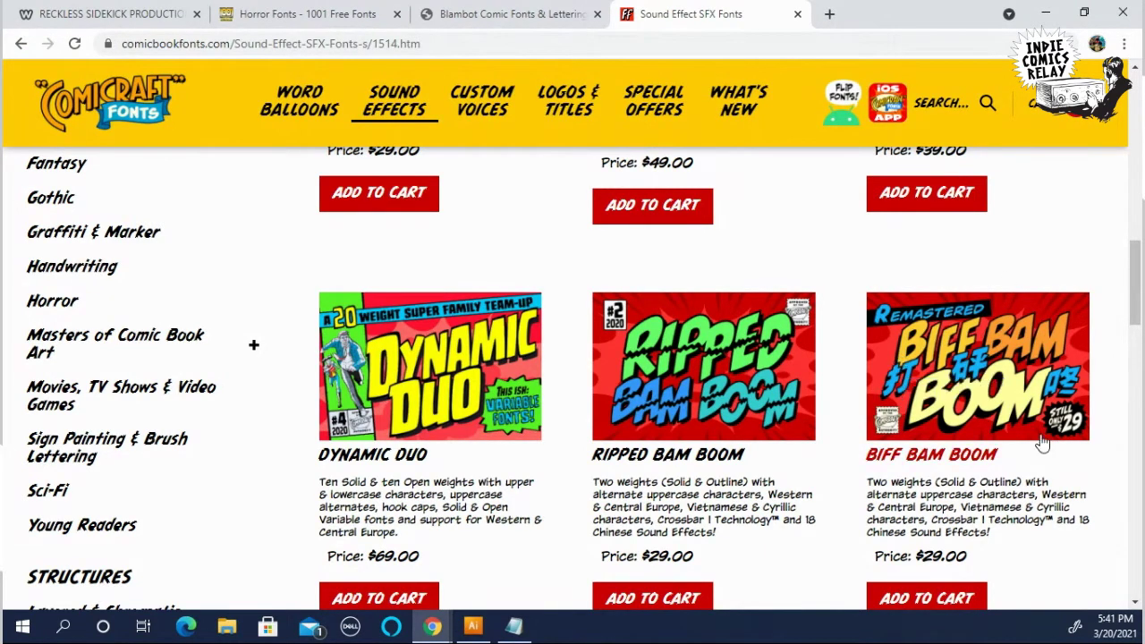
Step: Dismiss the newsletter sign-up offer on the Comicraft sound effects fonts page and switch to Adobe Illustrator
{"action": "scroll", "coordinate": [1041, 436], "scroll_direction": "down", "scroll_amount": 1}
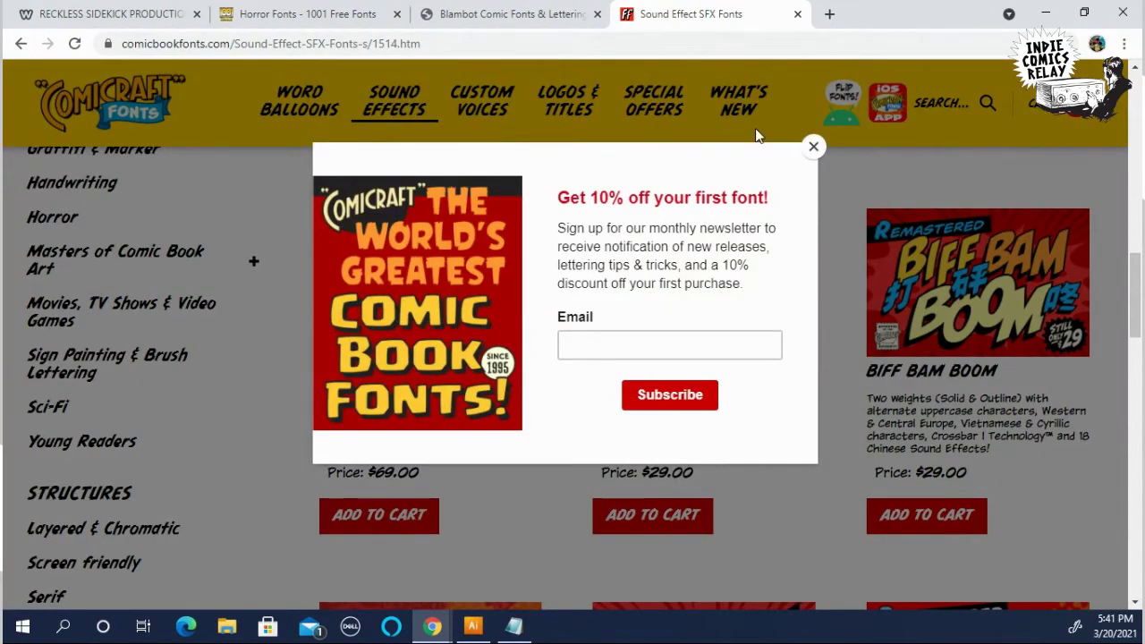
{"action": "left_click", "coordinate": [814, 148]}
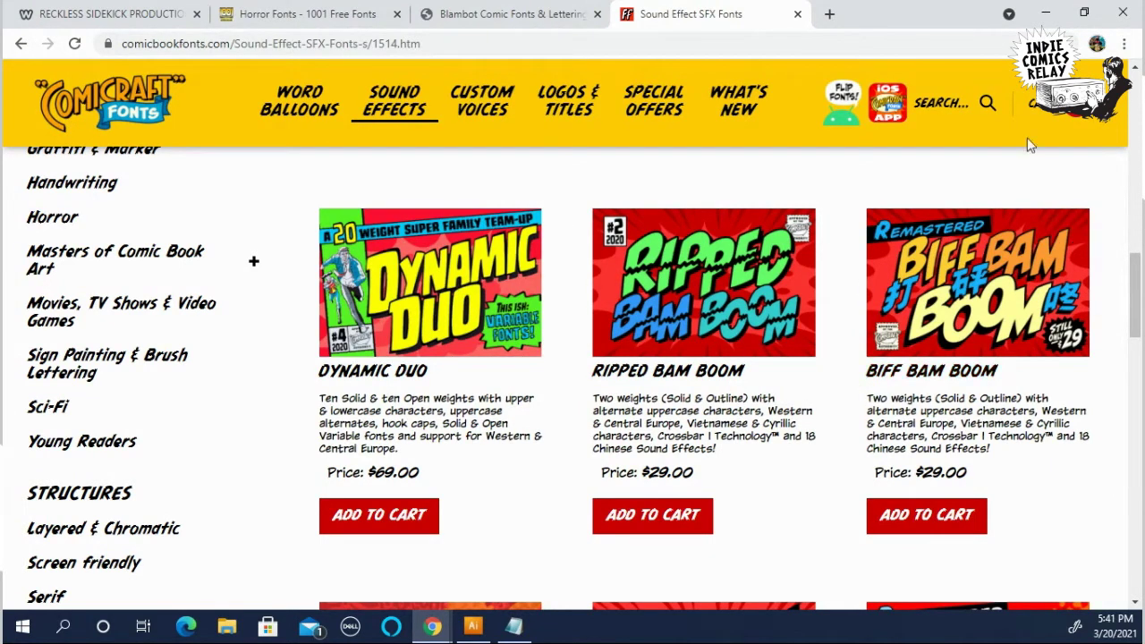
{"action": "left_click", "coordinate": [1046, 13]}
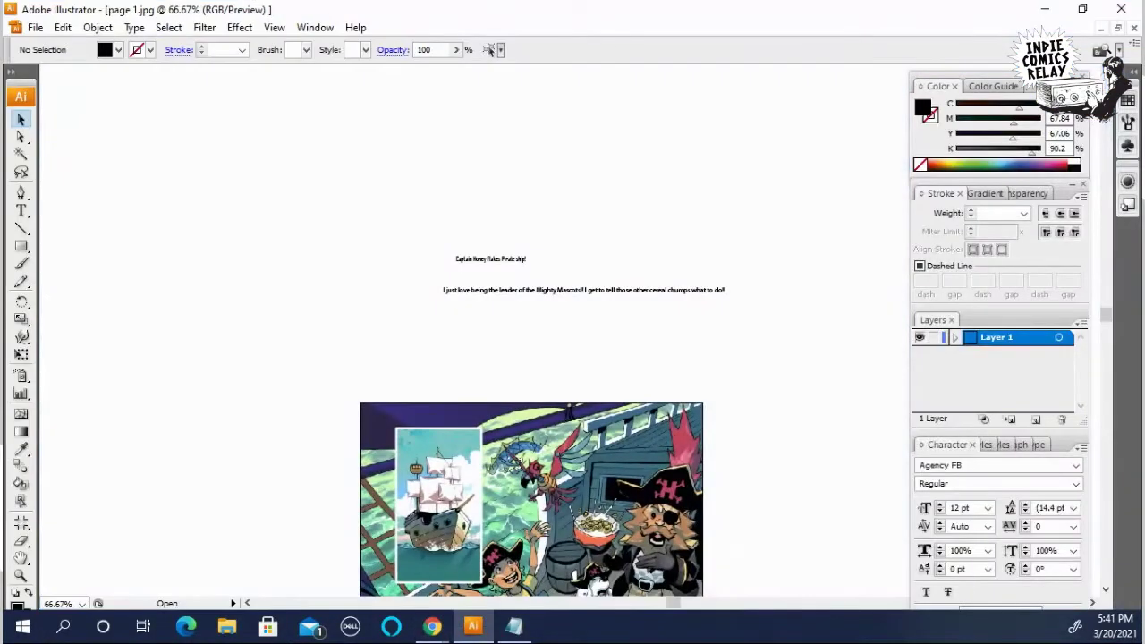
Step: Look over the pirate ship comic page and the caption and dialogue text waiting above it
{"action": "scroll", "coordinate": [356, 463], "scroll_direction": "down", "scroll_amount": 3}
{"action": "scroll", "coordinate": [531, 401], "scroll_direction": "down", "scroll_amount": 3}
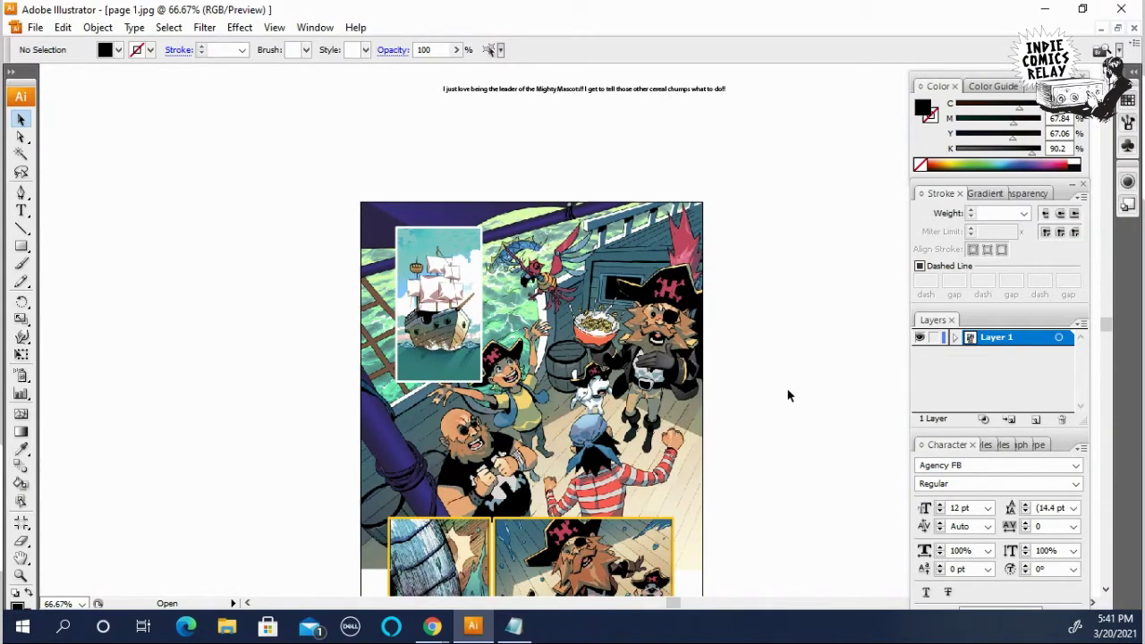
{"action": "scroll", "coordinate": [787, 396], "scroll_direction": "down", "scroll_amount": 1}
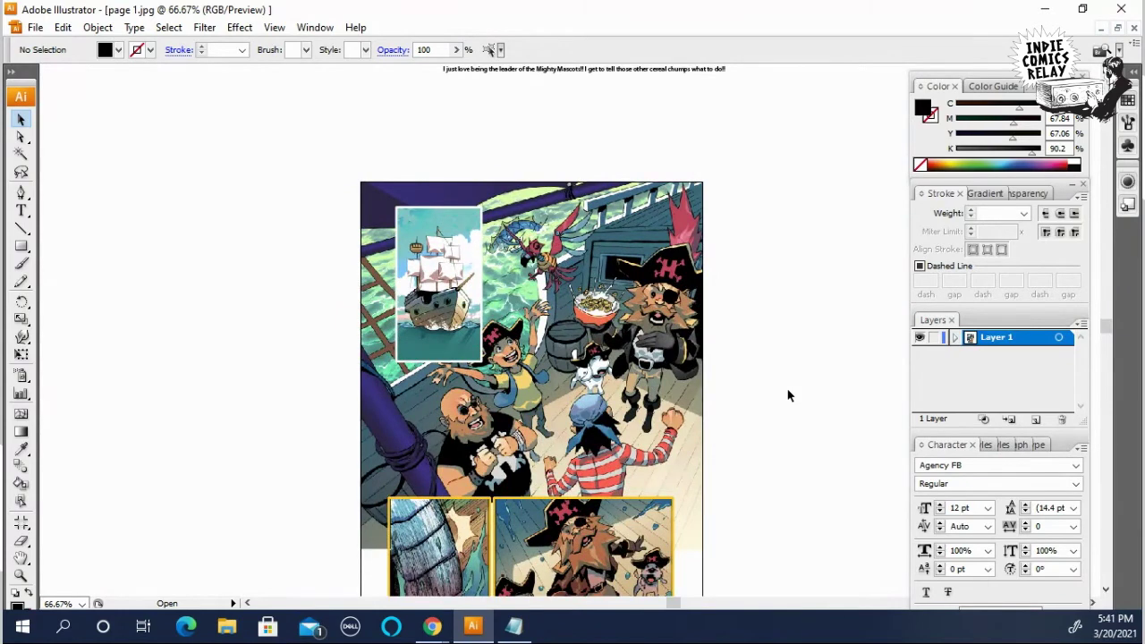
{"action": "scroll", "coordinate": [792, 418], "scroll_direction": "down", "scroll_amount": 1}
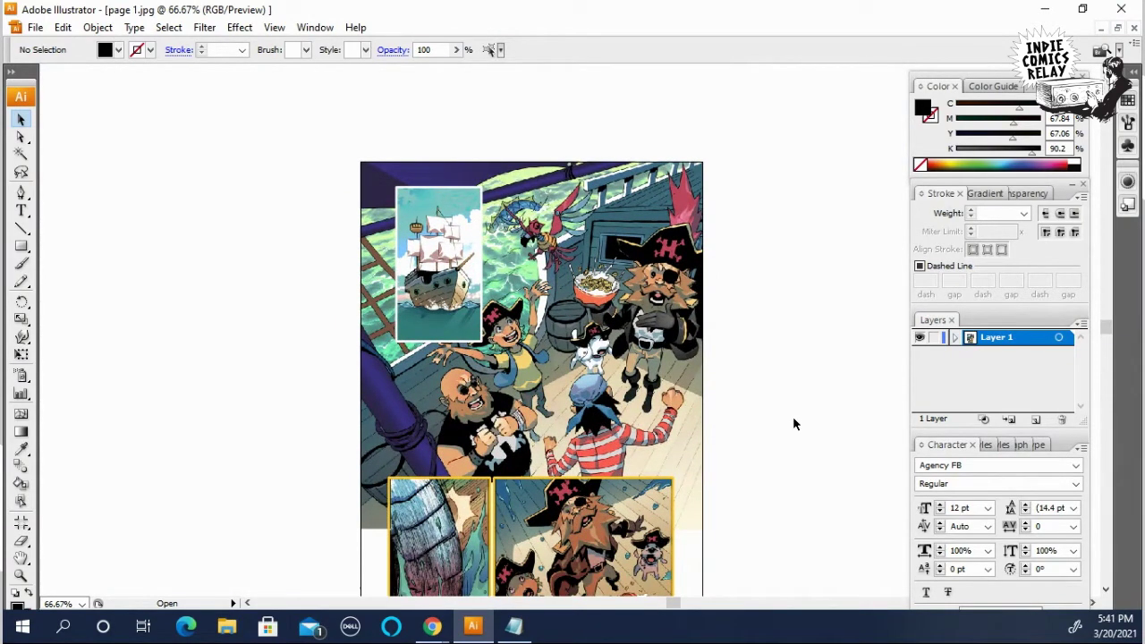
{"action": "scroll", "coordinate": [777, 436], "scroll_direction": "down", "scroll_amount": 1}
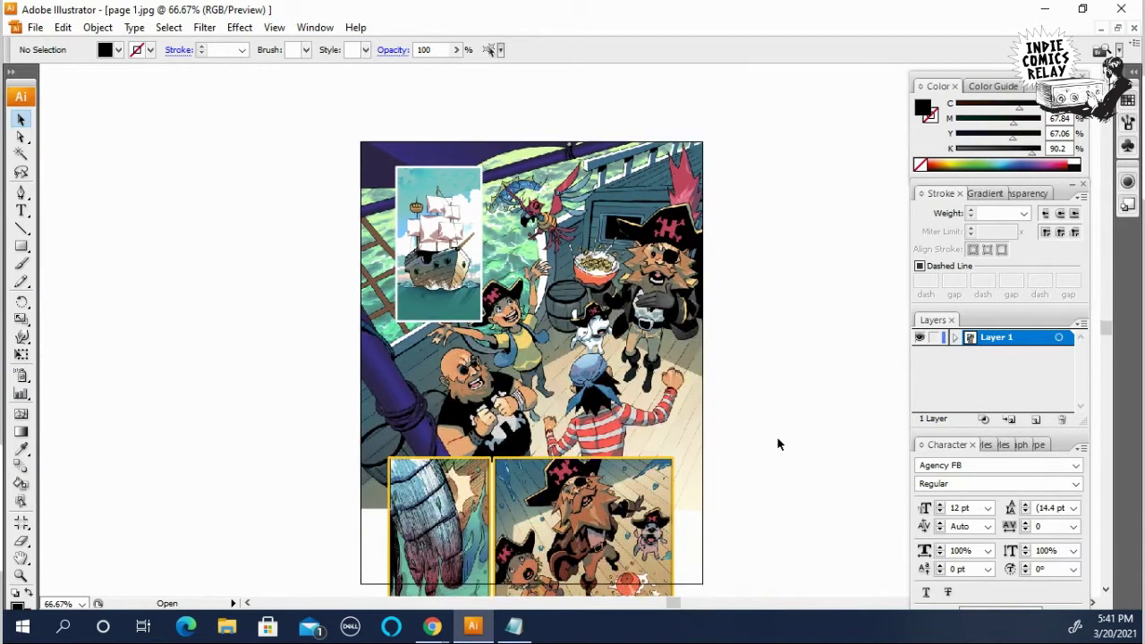
{"action": "scroll", "coordinate": [777, 436], "scroll_direction": "down", "scroll_amount": 3}
{"action": "scroll", "coordinate": [778, 436], "scroll_direction": "up", "scroll_amount": 6}
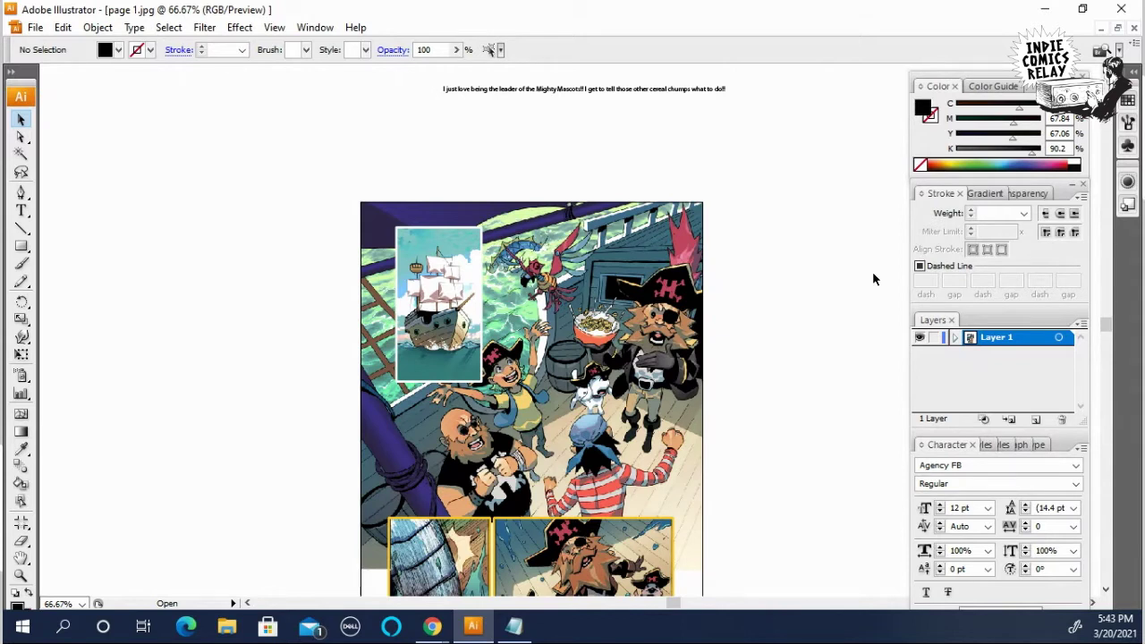
{"action": "scroll", "coordinate": [709, 325], "scroll_direction": "up", "scroll_amount": 1}
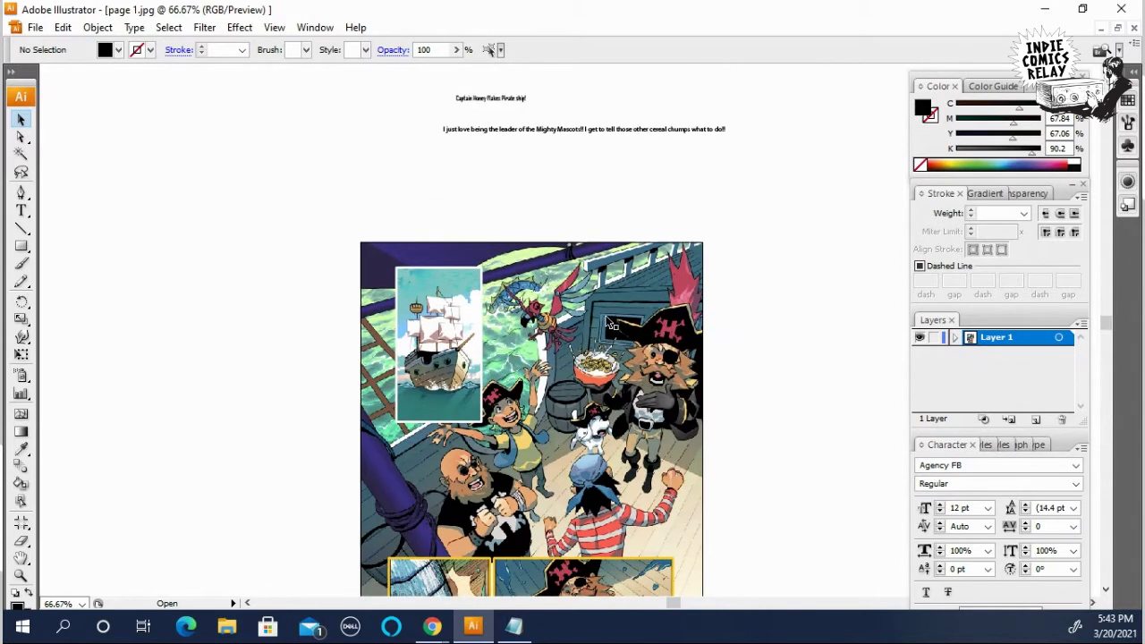
{"action": "left_click", "coordinate": [692, 331]}
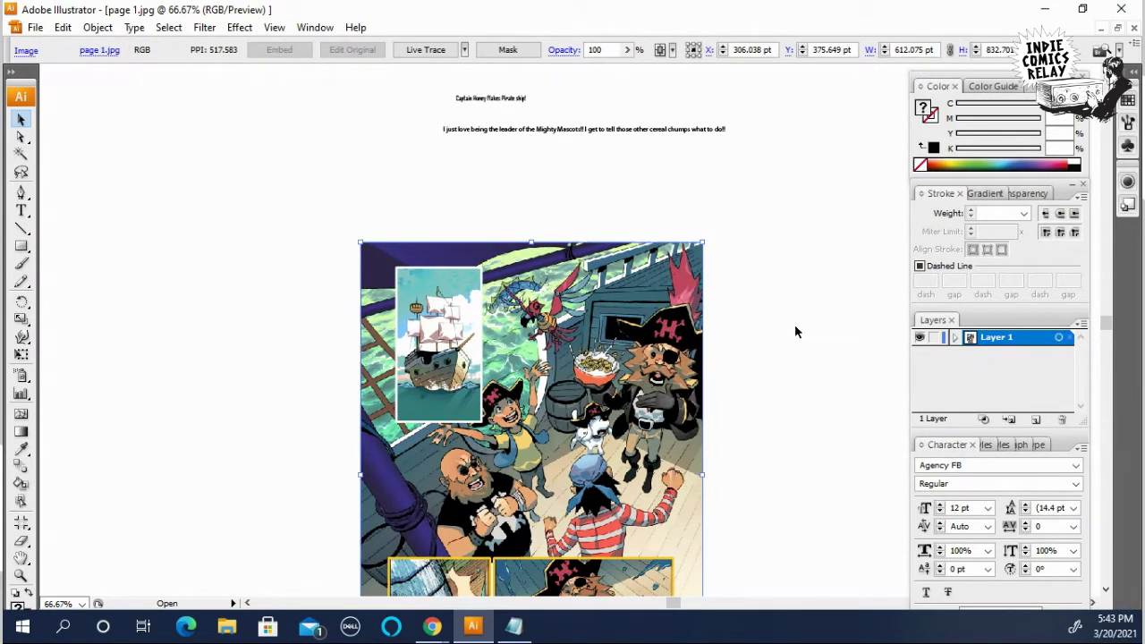
{"action": "left_click", "coordinate": [837, 253]}
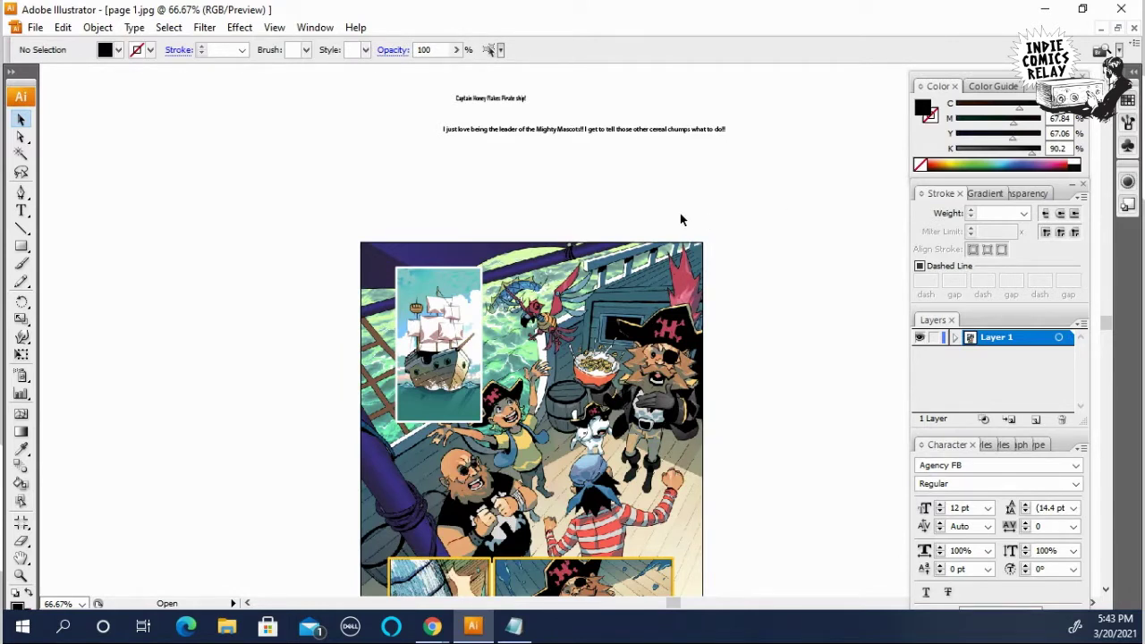
{"action": "left_click_drag", "start_coordinate": [508, 204], "coordinate": [578, 306]}
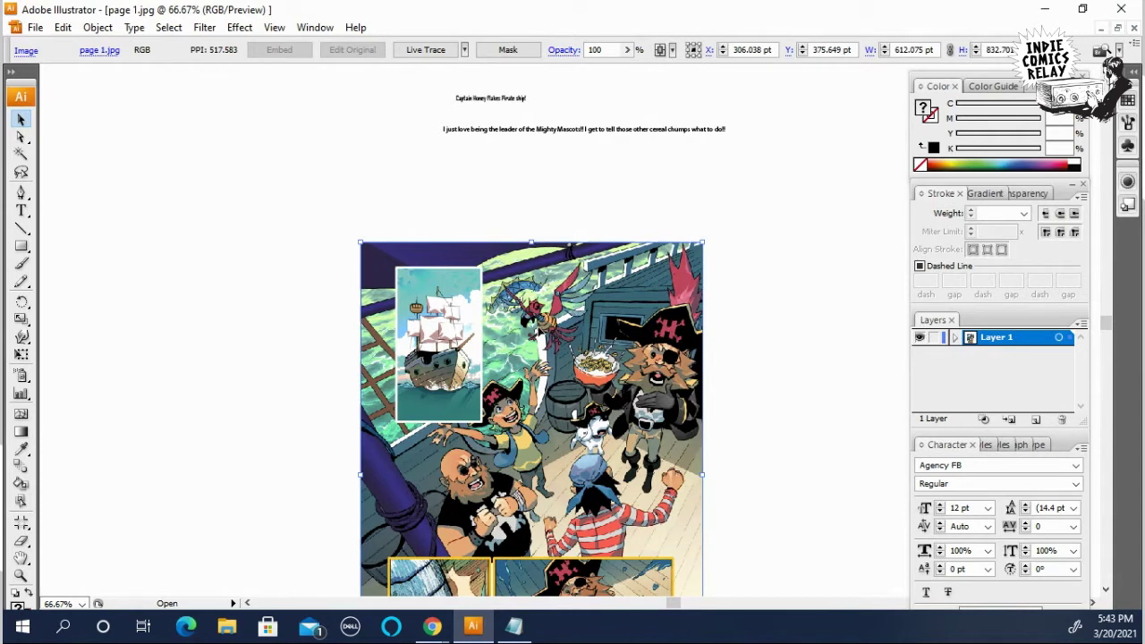
{"action": "key", "text": "ctrl+shift+a"}
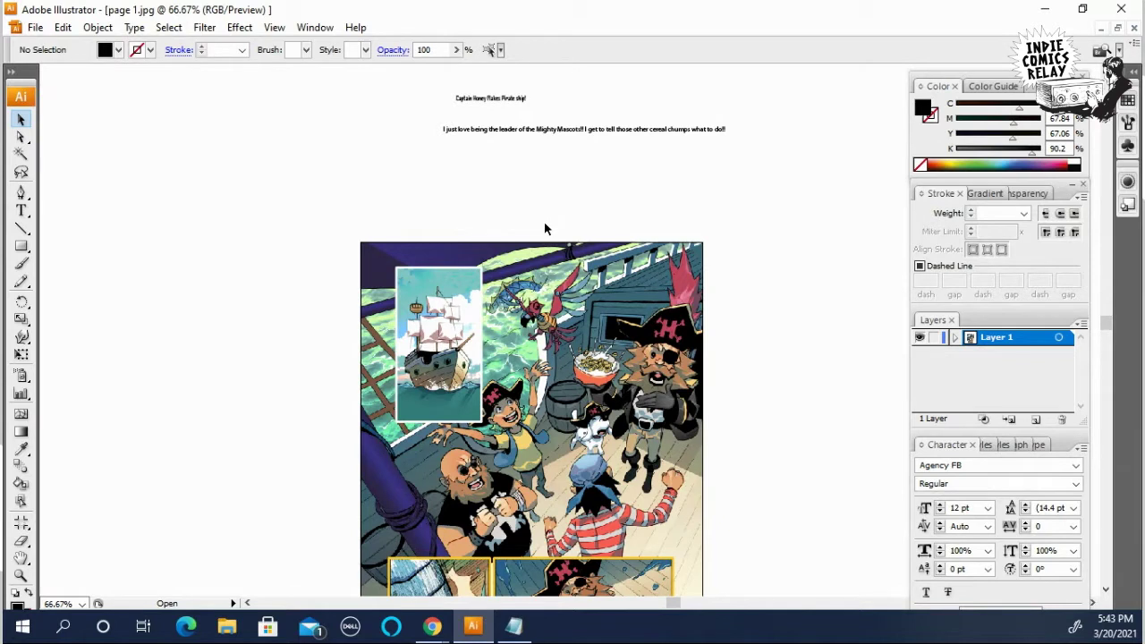
Step: Move the "I just love being the leader" dialogue line and the "Captain Honey Flakes Pirate ship!" caption lower in the blank area above the artwork
{"action": "scroll", "coordinate": [593, 284], "scroll_direction": "down", "scroll_amount": 1}
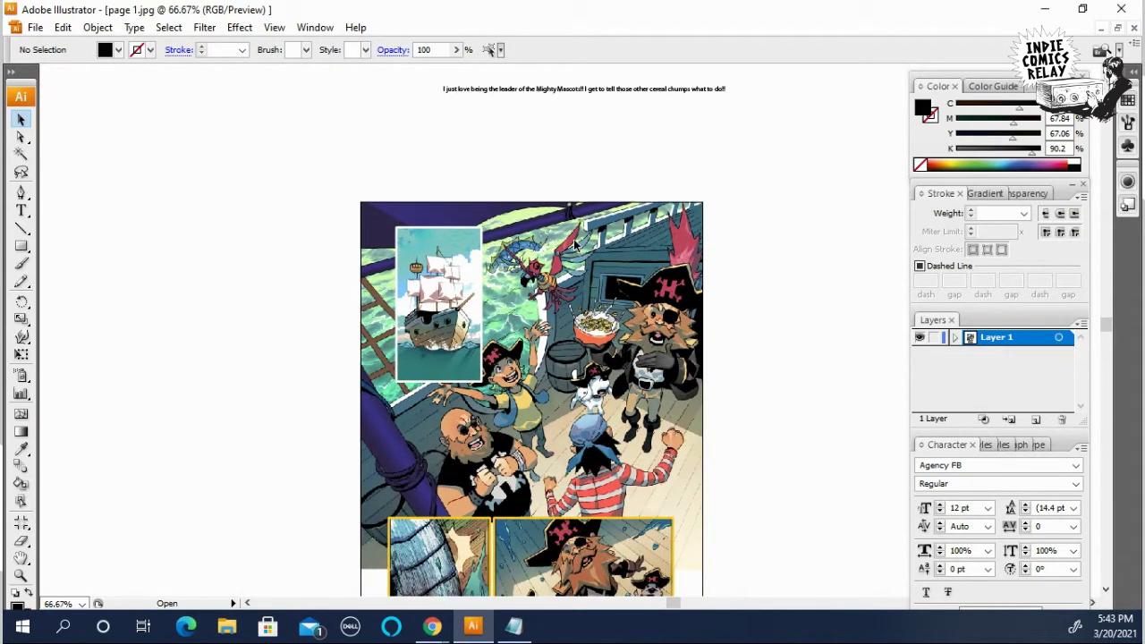
{"action": "left_click", "coordinate": [581, 182]}
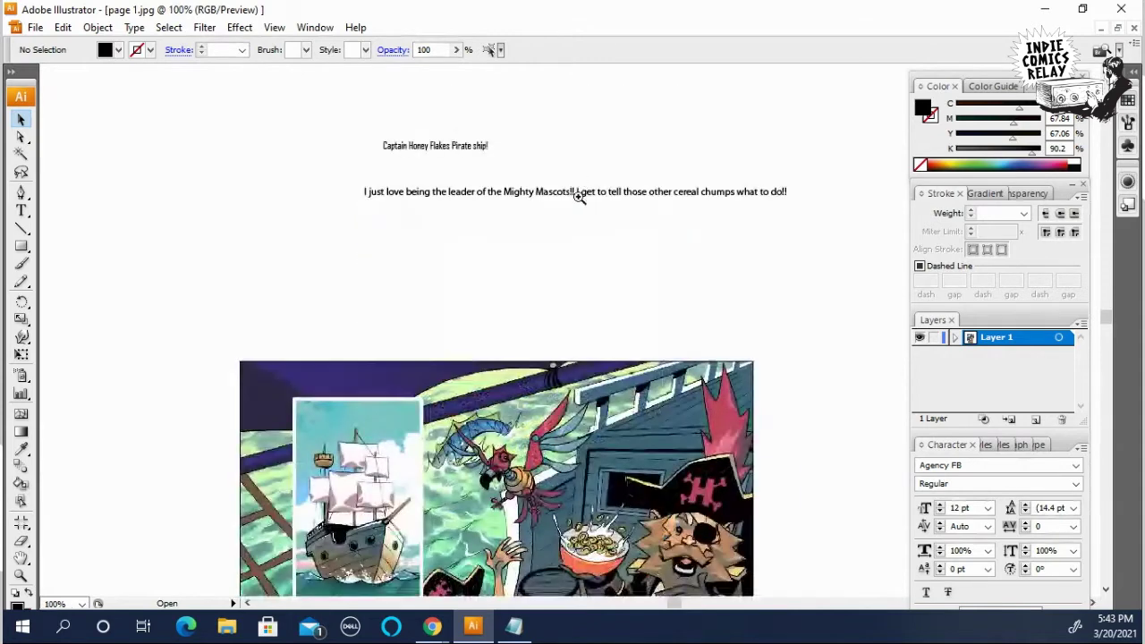
{"action": "left_click", "coordinate": [599, 261], "text": "alt"}
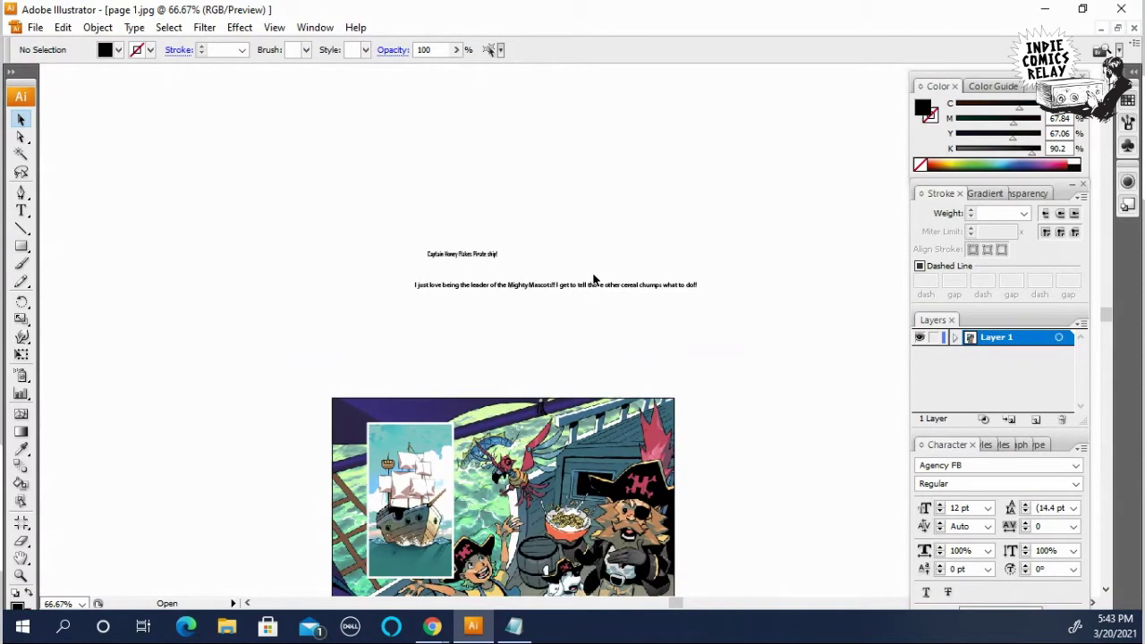
{"action": "left_click", "coordinate": [570, 300]}
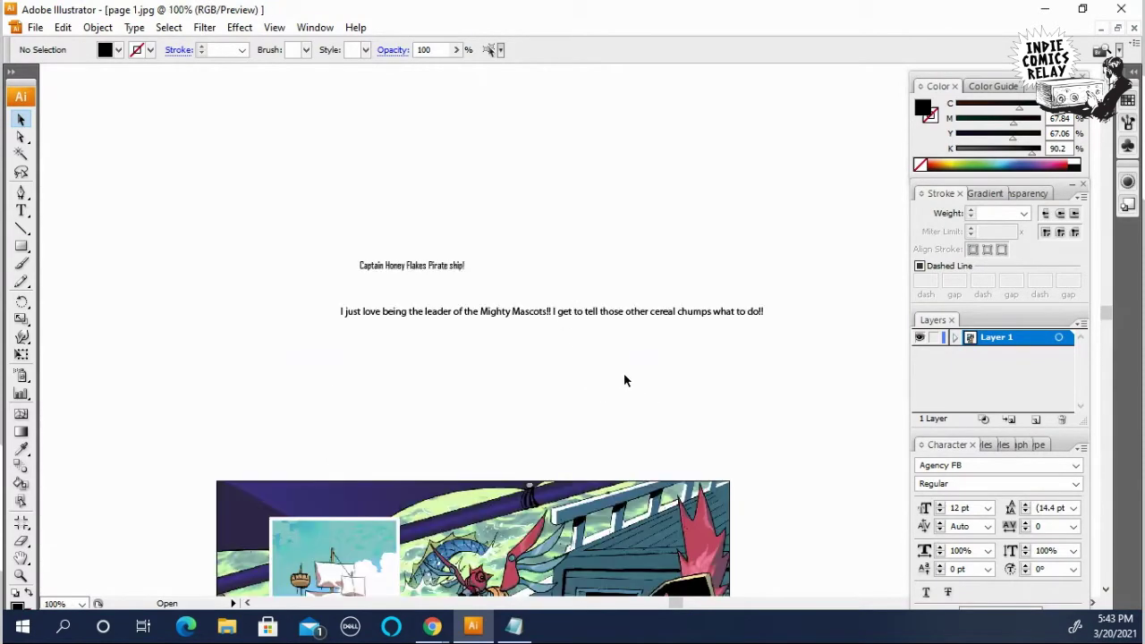
{"action": "scroll", "coordinate": [617, 375], "scroll_direction": "down", "scroll_amount": 1}
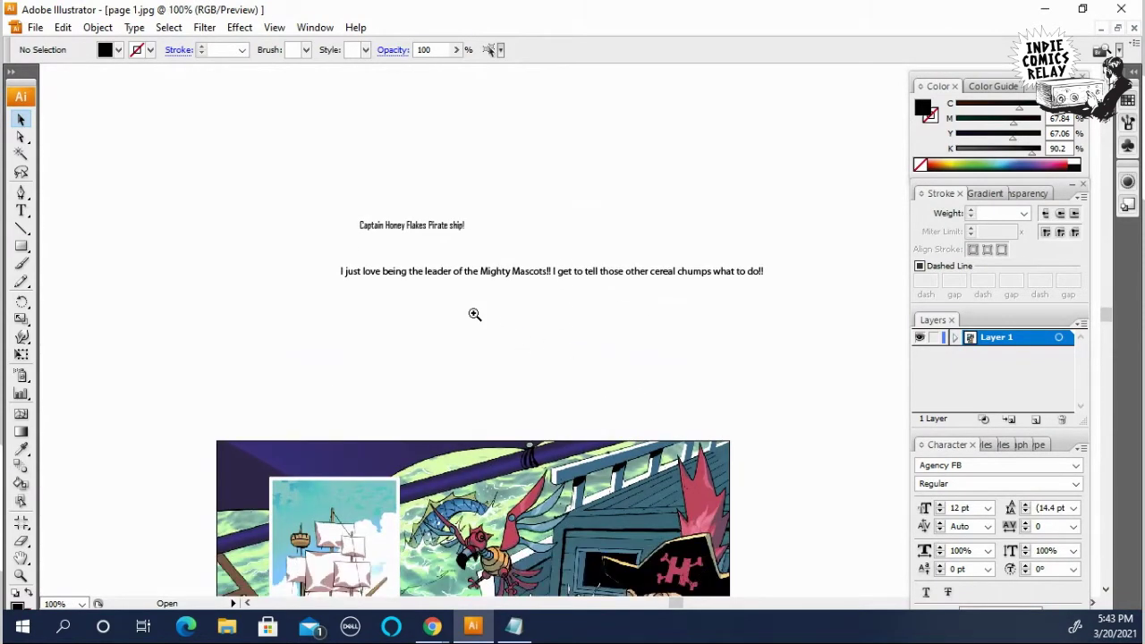
{"action": "left_click", "coordinate": [474, 314]}
{"action": "left_click", "coordinate": [646, 341], "text": "alt"}
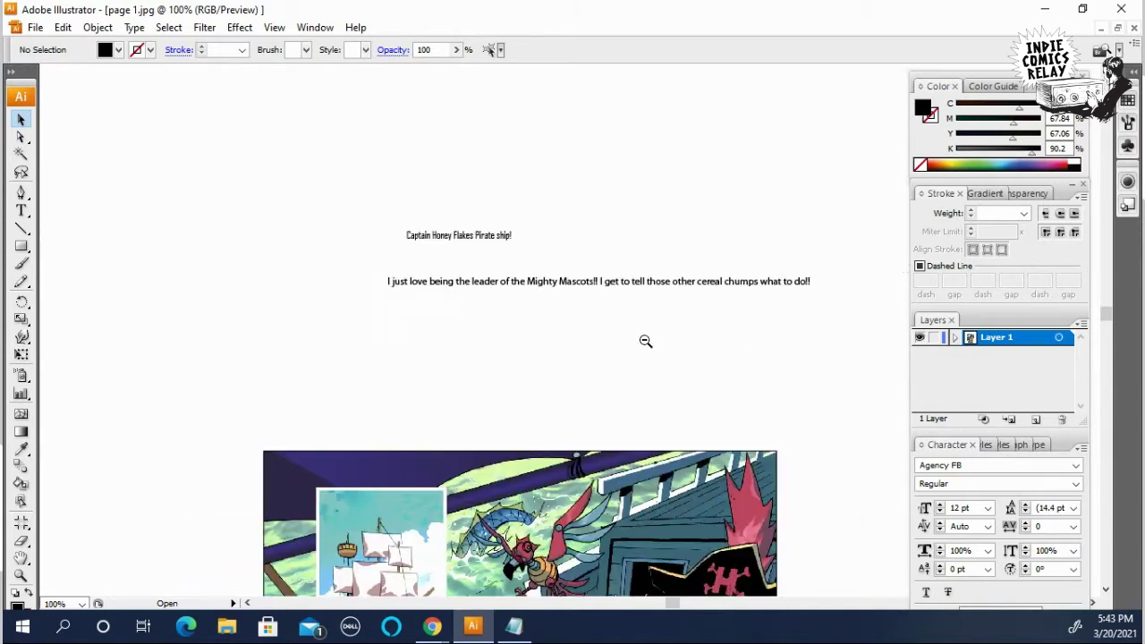
{"action": "left_click", "coordinate": [613, 340]}
{"action": "left_click_drag", "start_coordinate": [603, 332], "coordinate": [579, 306]}
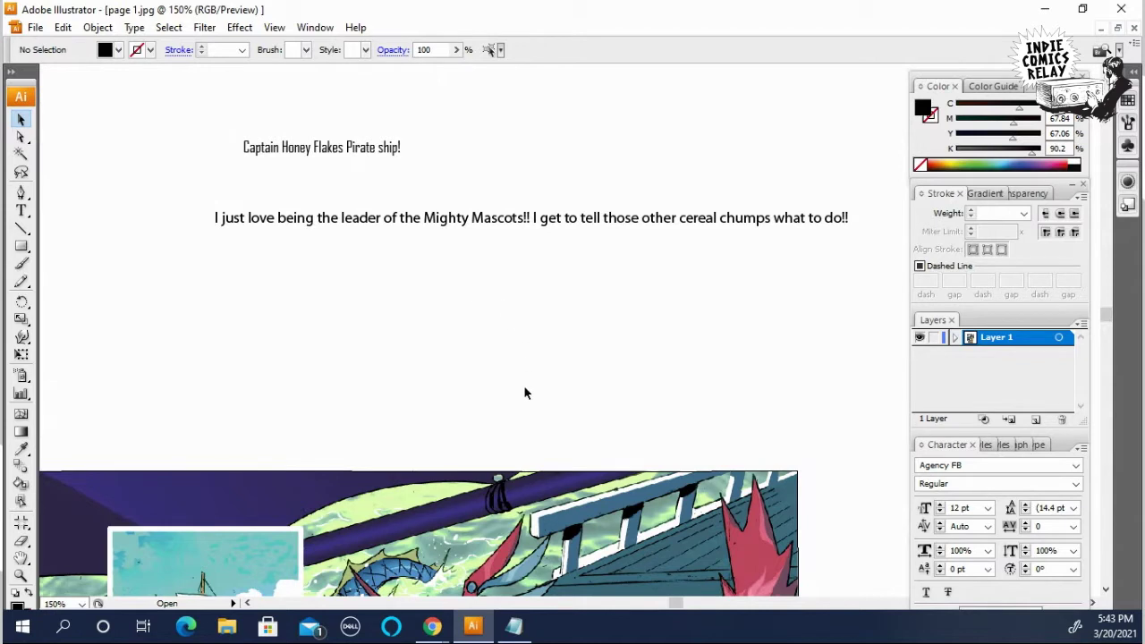
{"action": "scroll", "coordinate": [525, 393], "scroll_direction": "up", "scroll_amount": 1}
{"action": "left_click_drag", "start_coordinate": [662, 260], "coordinate": [599, 320]}
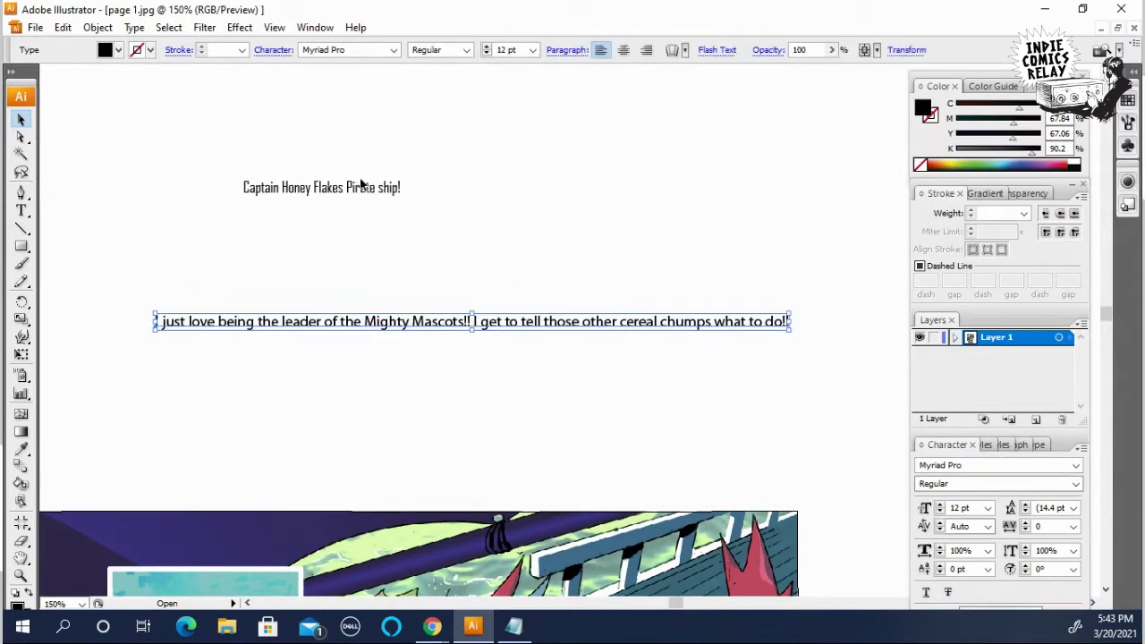
{"action": "left_click_drag", "start_coordinate": [369, 194], "coordinate": [390, 246]}
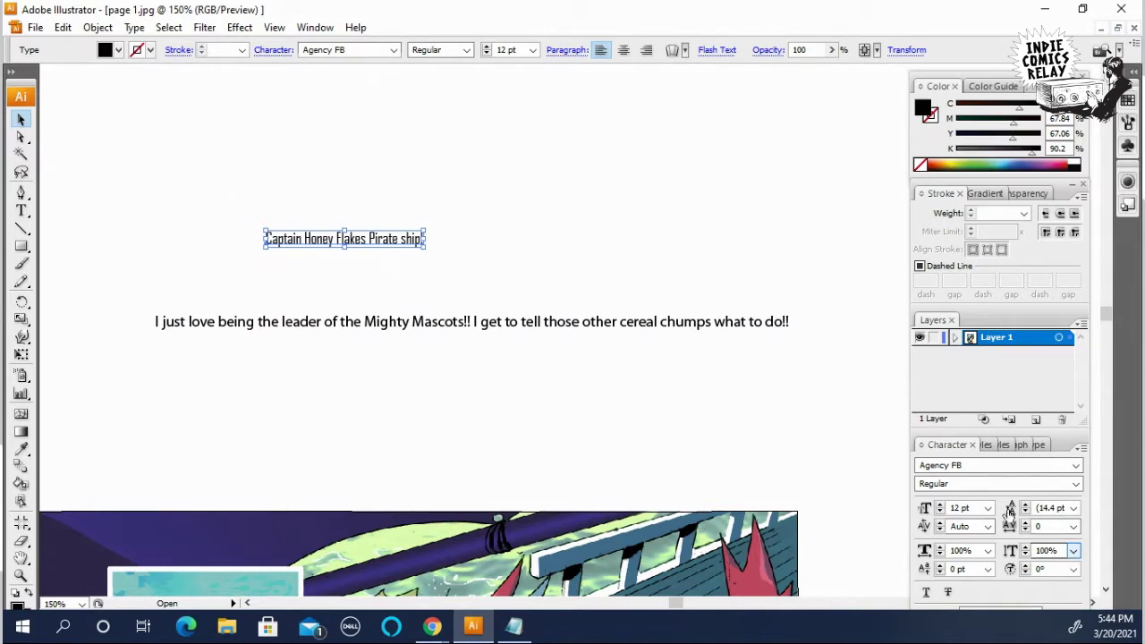
Step: Set the font of the "Captain Honey Flakes Pirate ship!" caption to Anime Ace 2.0 BB and deselect it
{"action": "left_click", "coordinate": [354, 50]}
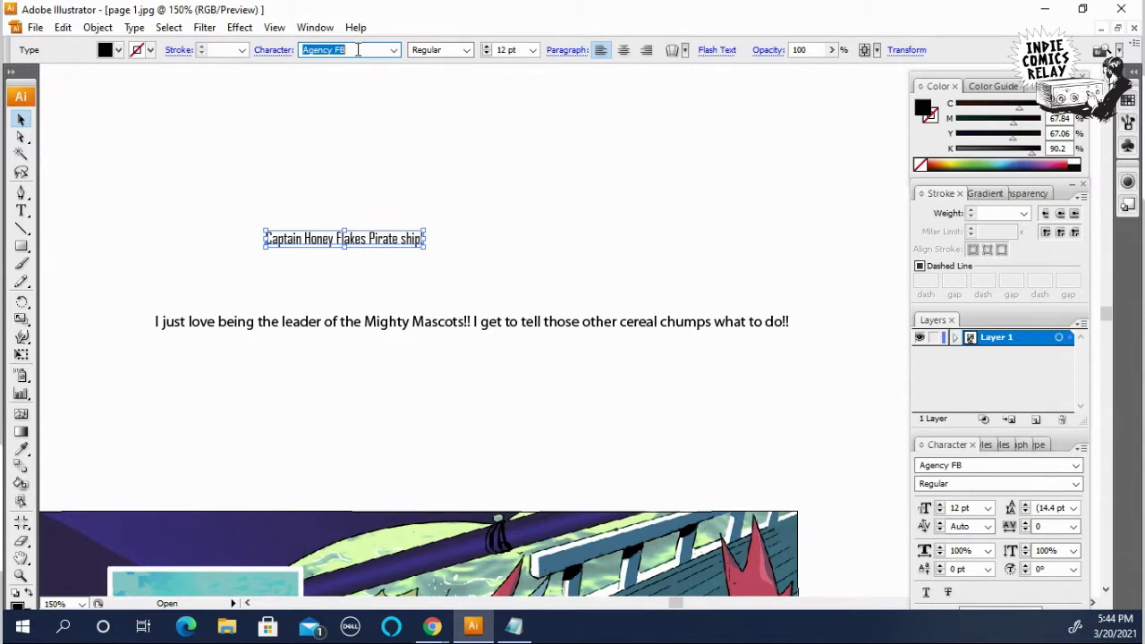
{"action": "type", "text": "Anime Ace"}
{"action": "key", "text": "Return"}
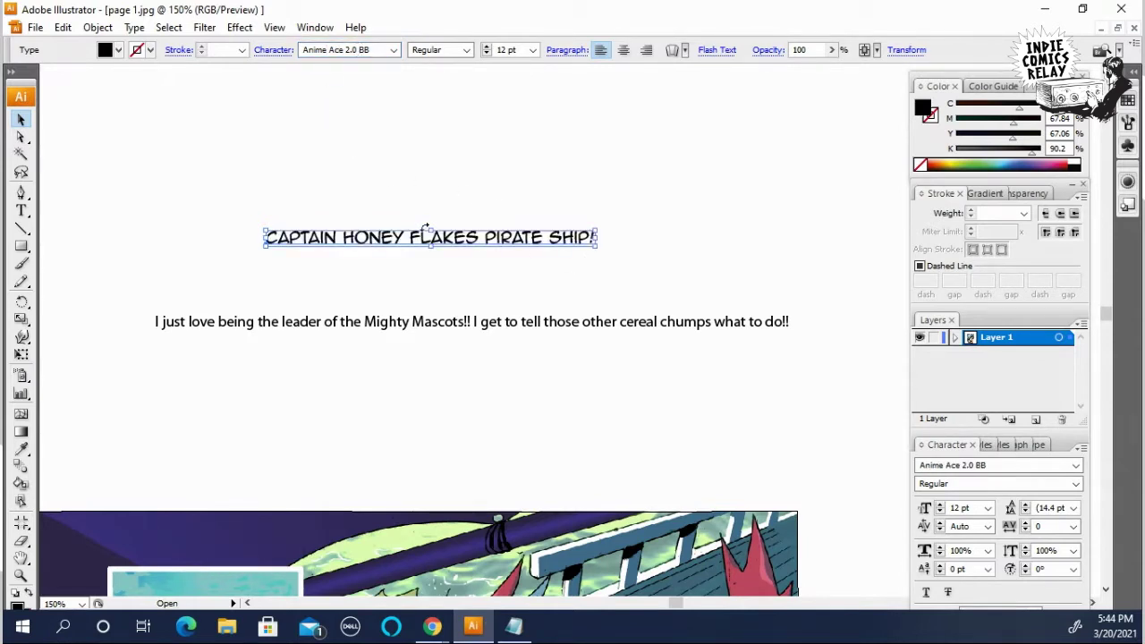
{"action": "left_click", "coordinate": [399, 114]}
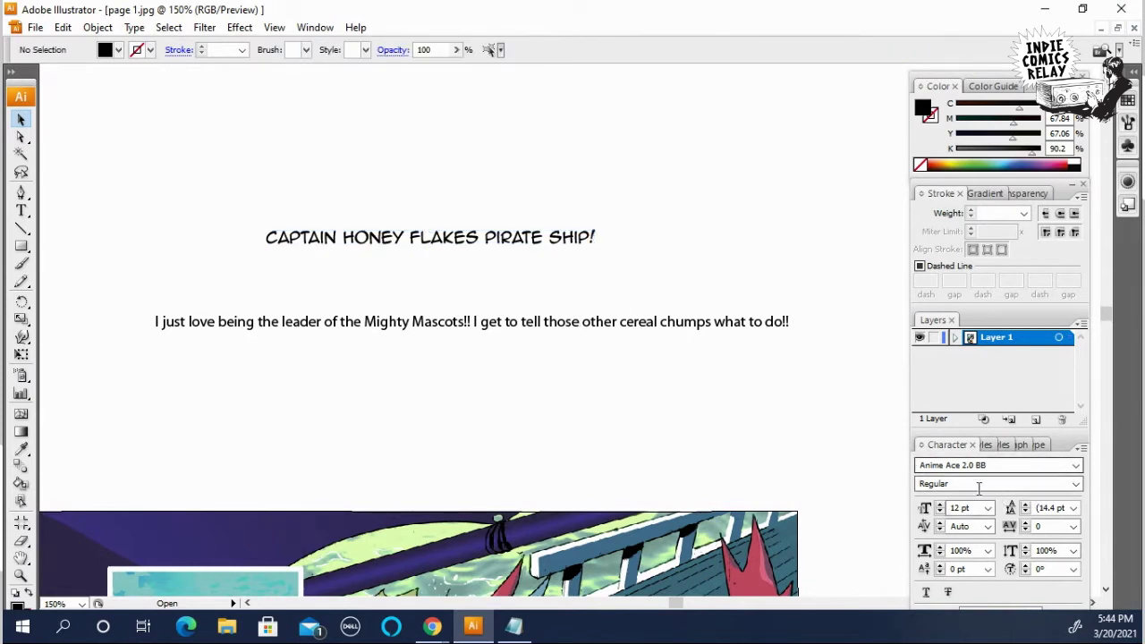
Step: Spread the two texts apart by moving the ship caption up and the Mighty Mascots dialogue line down
{"action": "left_click_drag", "start_coordinate": [483, 250], "coordinate": [495, 201]}
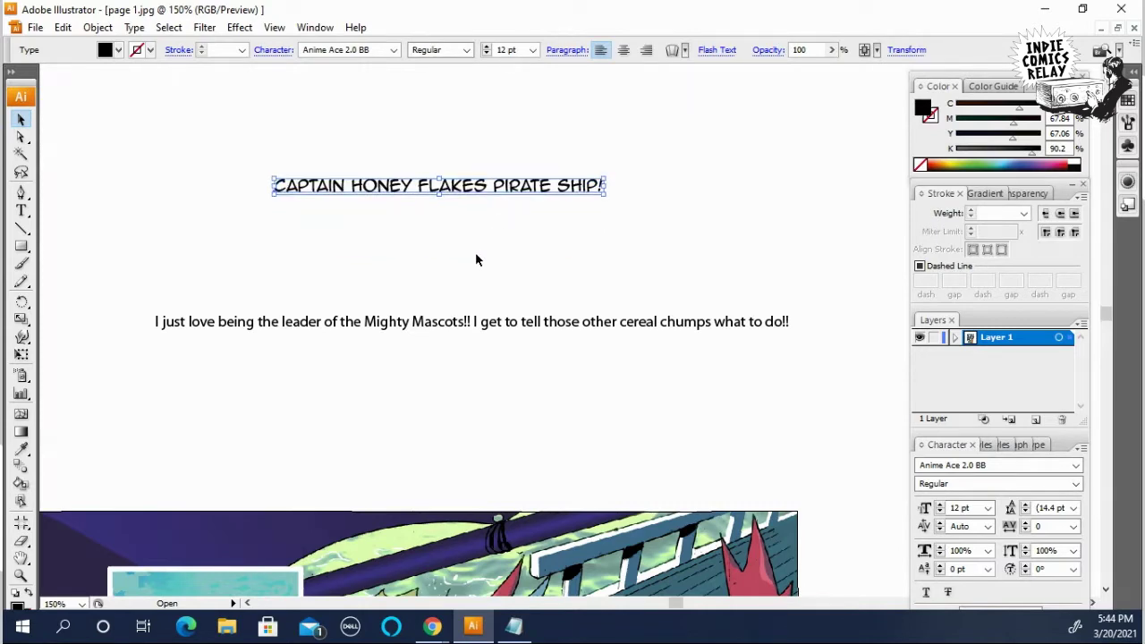
{"action": "scroll", "coordinate": [475, 260], "scroll_direction": "down", "scroll_amount": 5}
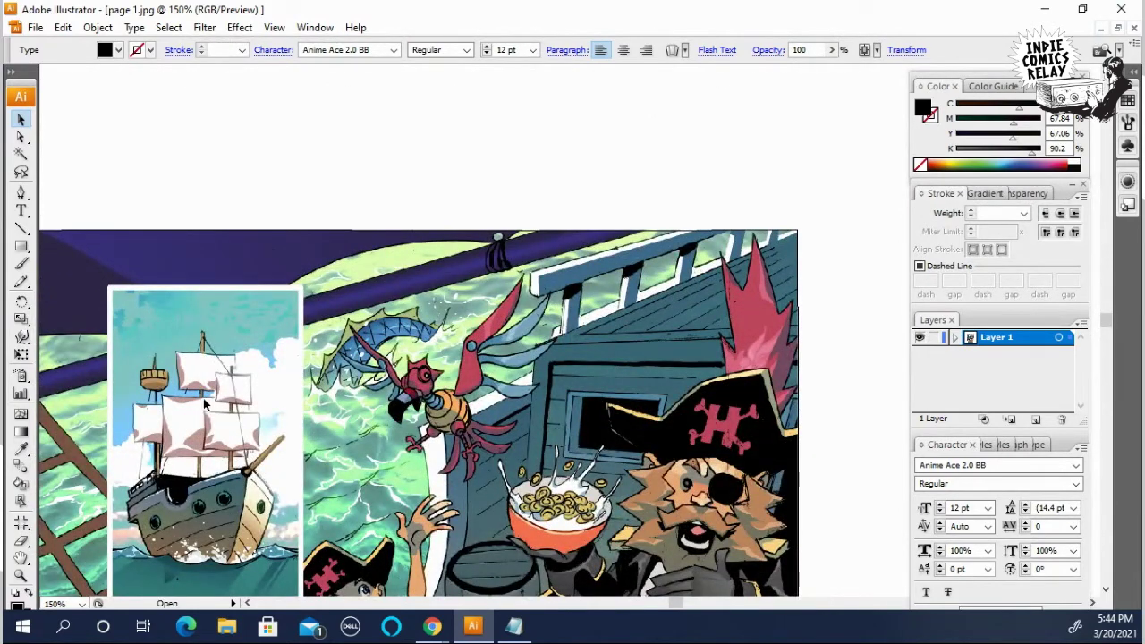
{"action": "scroll", "coordinate": [204, 404], "scroll_direction": "down", "scroll_amount": 2}
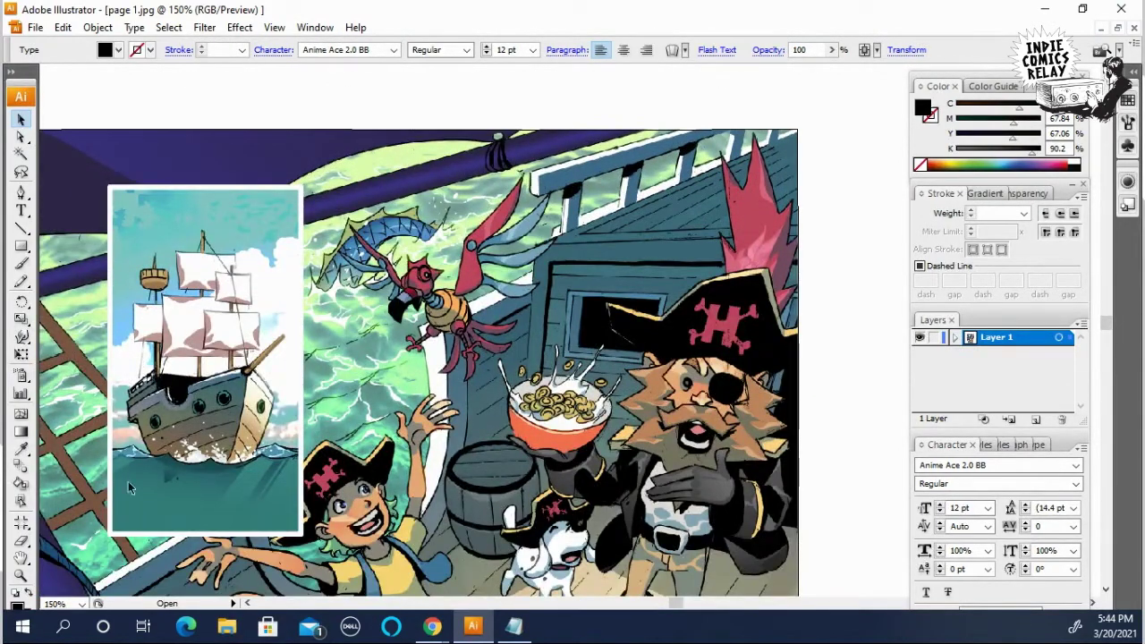
{"action": "scroll", "coordinate": [278, 460], "scroll_direction": "up", "scroll_amount": 6}
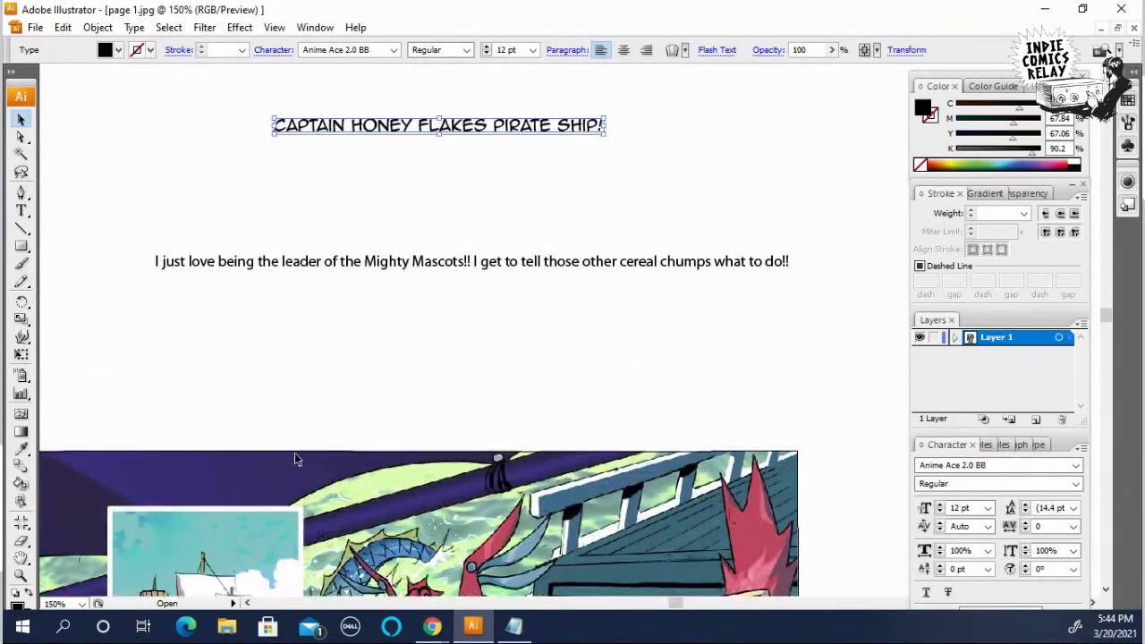
{"action": "scroll", "coordinate": [296, 455], "scroll_direction": "up", "scroll_amount": 1}
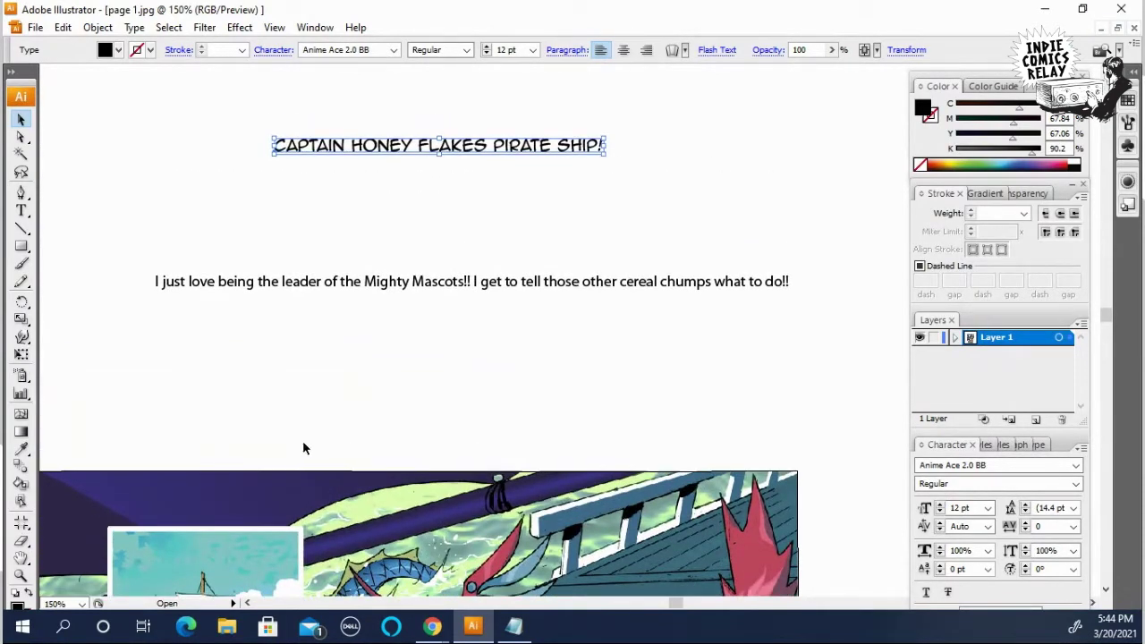
{"action": "left_click_drag", "start_coordinate": [455, 290], "coordinate": [449, 337]}
Step: Set the ship caption's font size to 10 pt and move the caption slightly down, closer to the dialogue line
{"action": "left_click", "coordinate": [537, 152]}
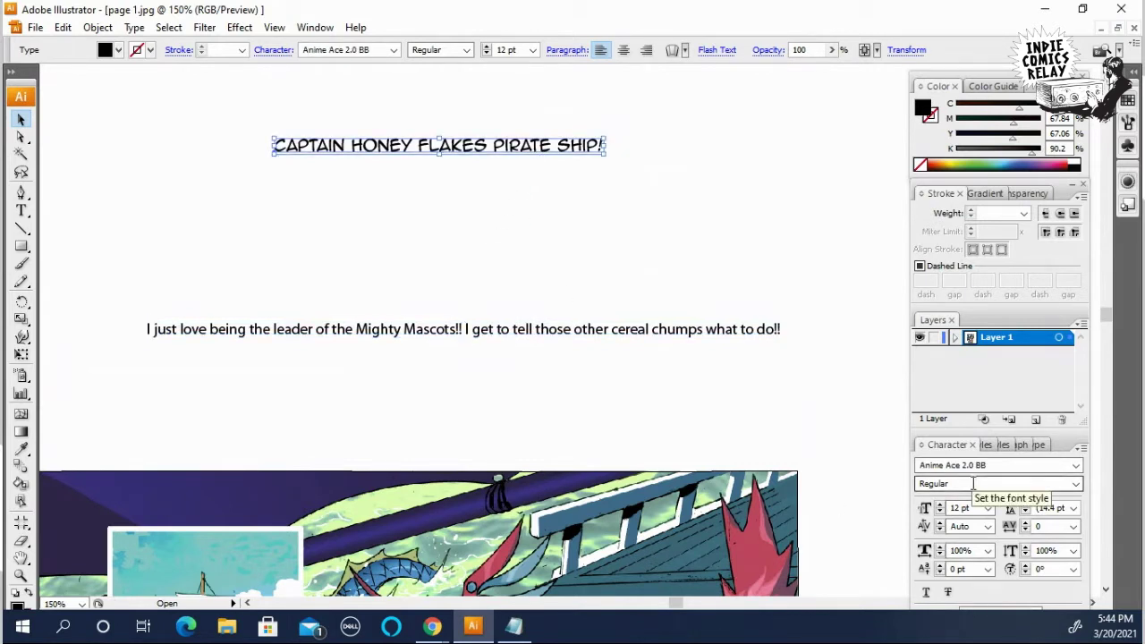
{"action": "left_click", "coordinate": [940, 512]}
{"action": "left_click", "coordinate": [939, 513]}
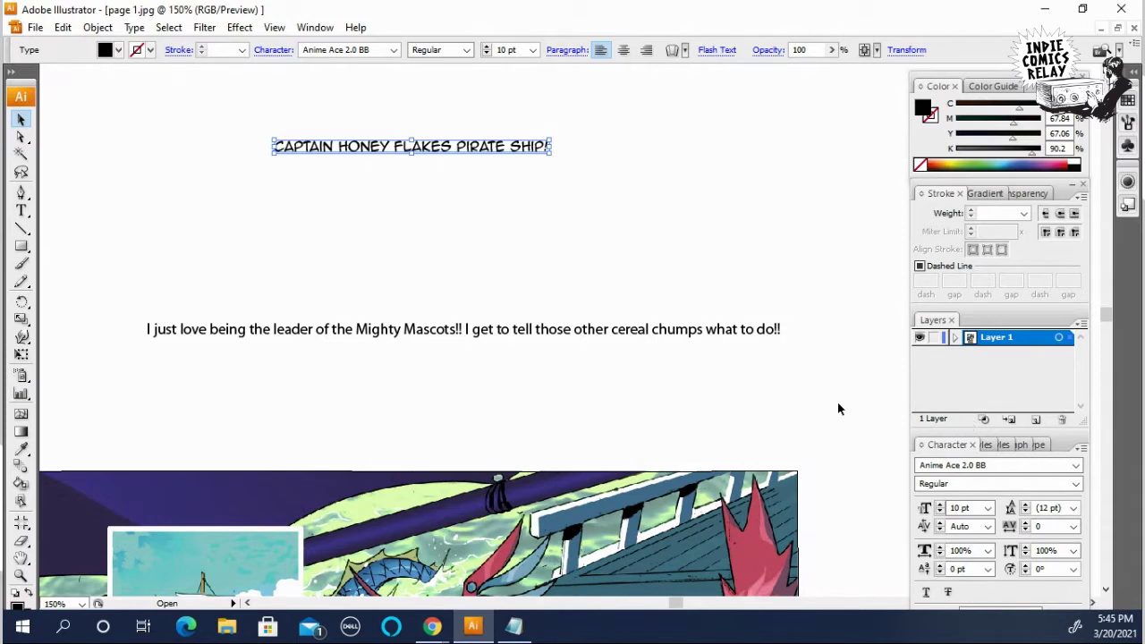
{"action": "left_click_drag", "start_coordinate": [482, 152], "coordinate": [502, 182]}
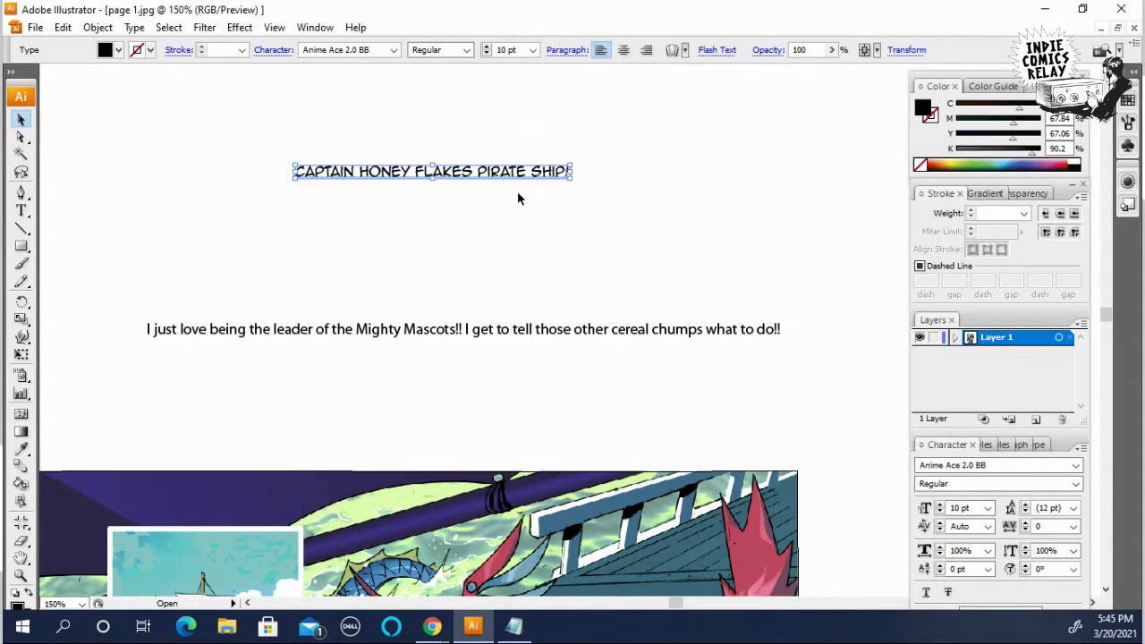
{"action": "left_click_drag", "start_coordinate": [518, 177], "coordinate": [529, 200]}
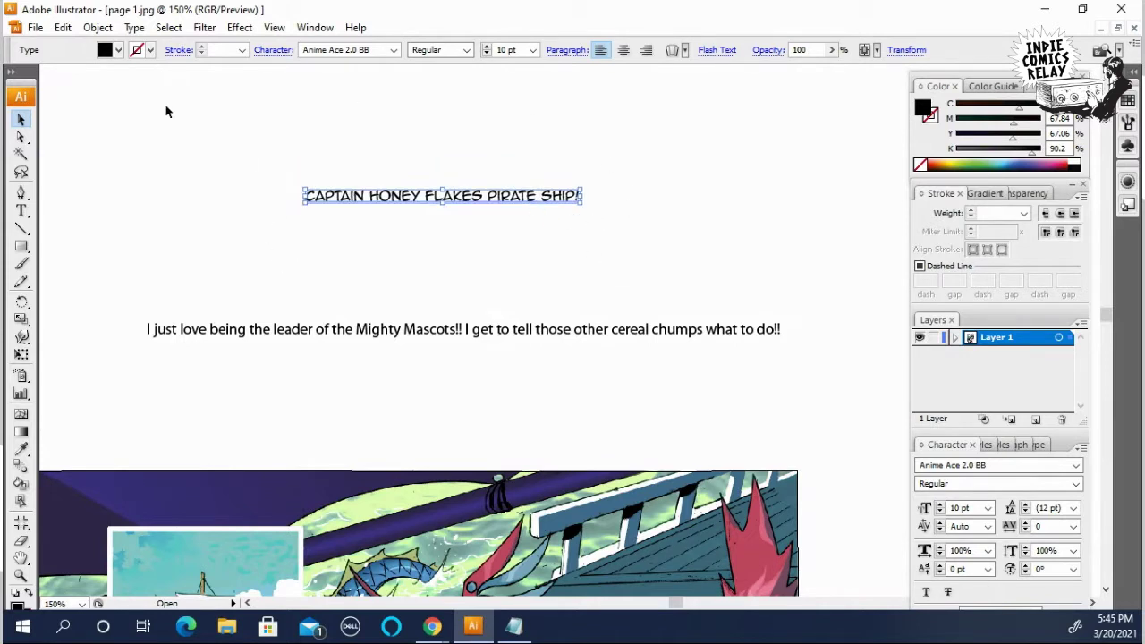
Step: Break the ship caption into two lines so that "Pirate Ship!" starts the second line
{"action": "left_click", "coordinate": [22, 212]}
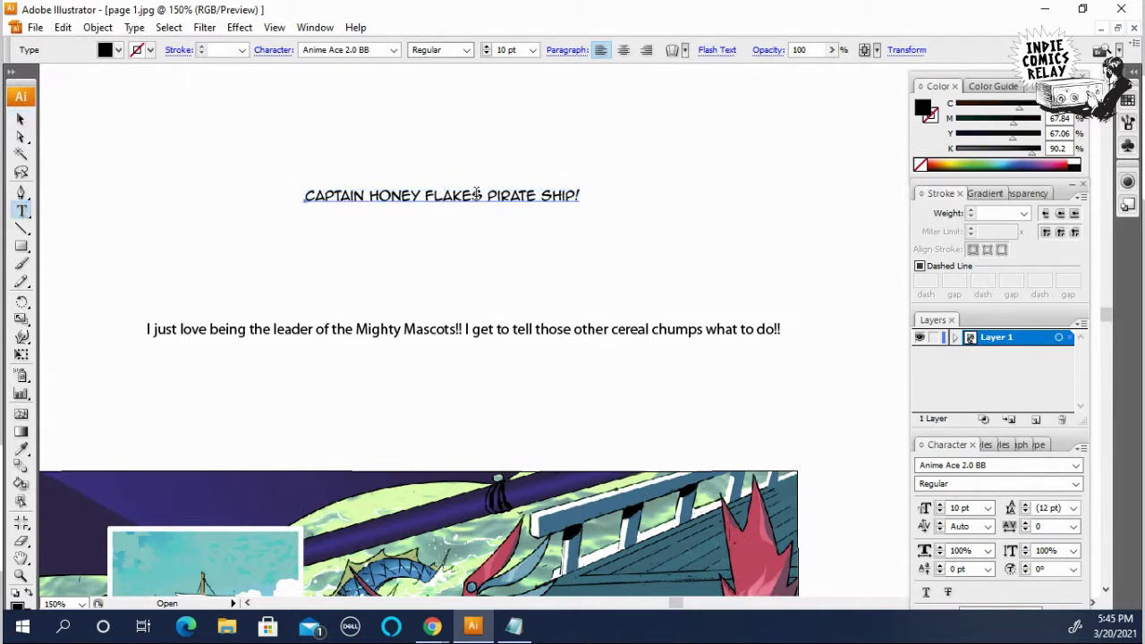
{"action": "left_click", "coordinate": [440, 198]}
{"action": "left_click", "coordinate": [487, 197]}
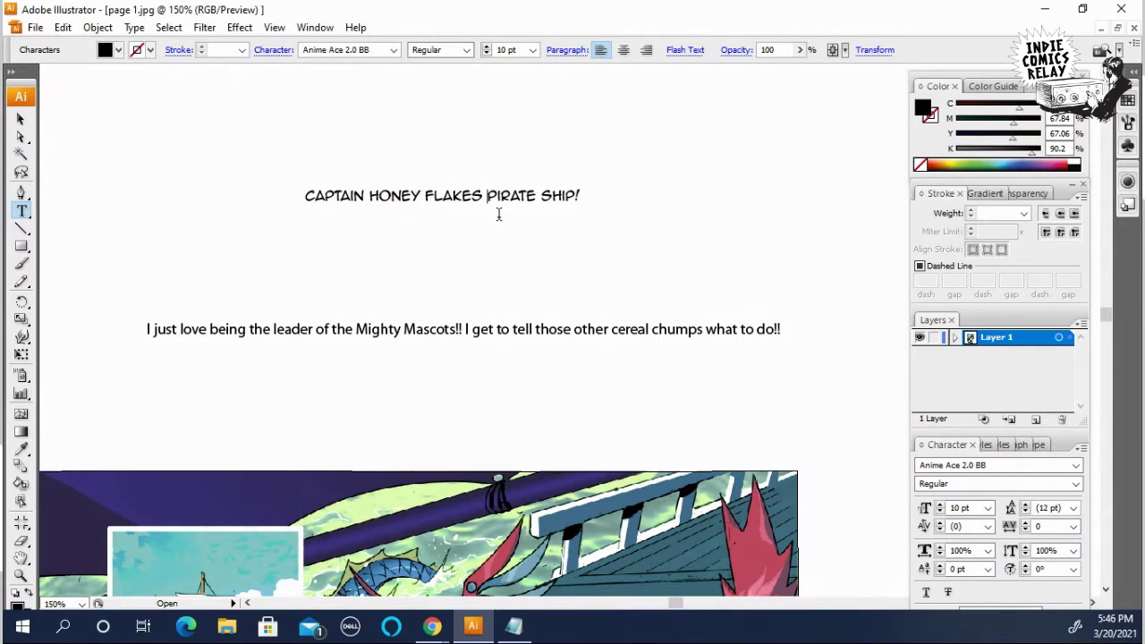
{"action": "key", "text": "BackSpace"}
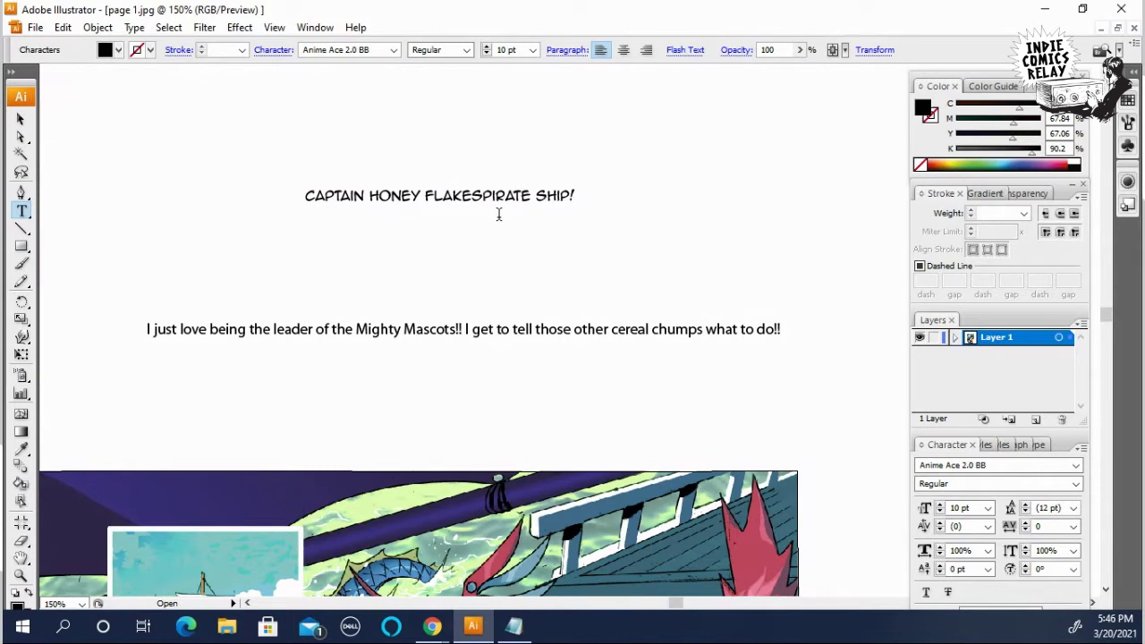
{"action": "key", "text": "Return"}
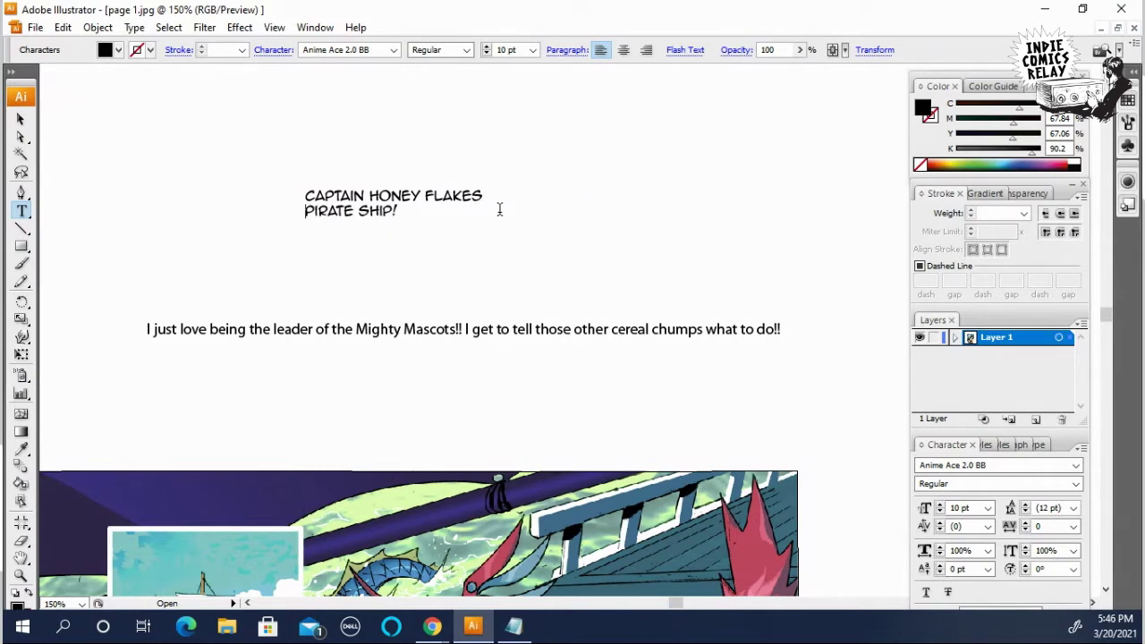
Step: Set the leading of the two-line ship caption to 11 pt
{"action": "left_click_drag", "start_coordinate": [399, 213], "coordinate": [301, 191]}
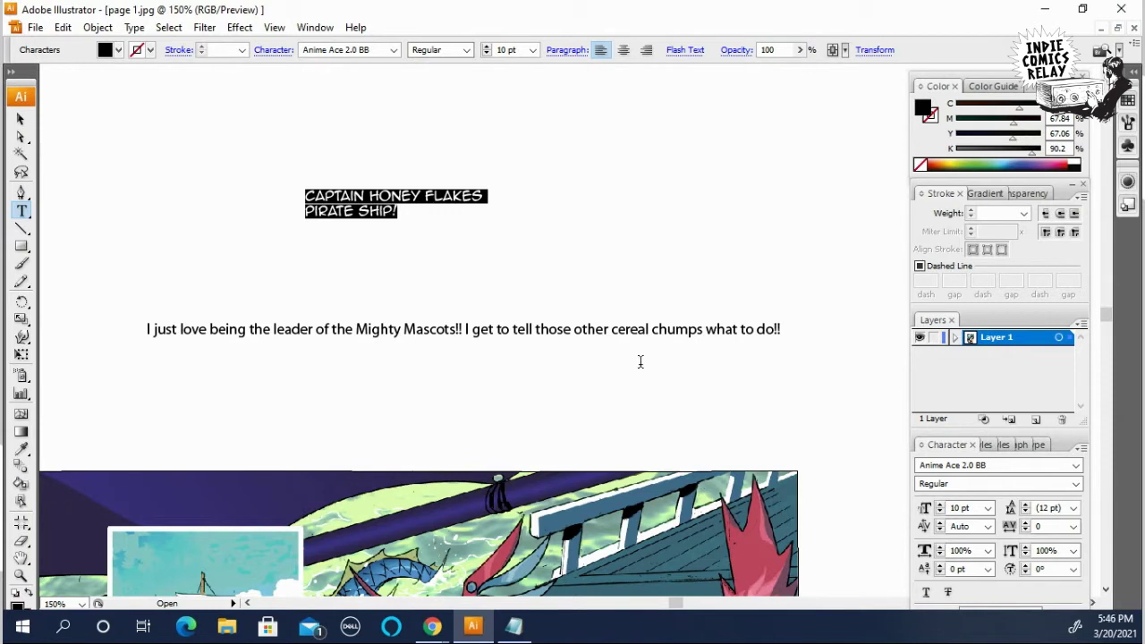
{"action": "left_click", "coordinate": [1025, 513]}
{"action": "left_click", "coordinate": [1026, 512]}
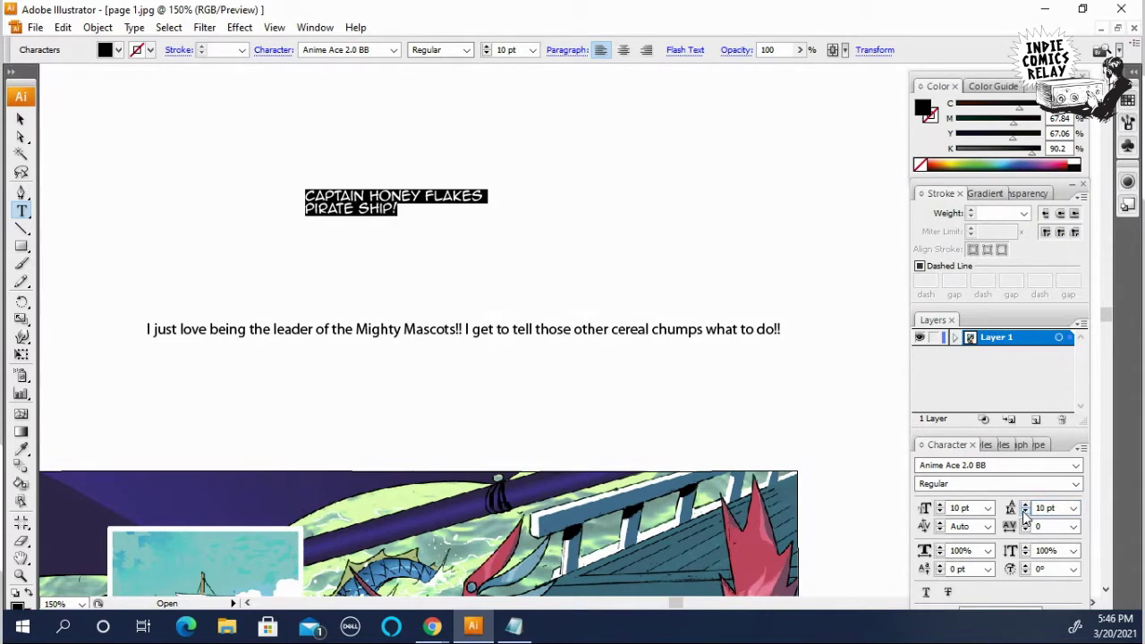
{"action": "left_click", "coordinate": [1025, 514]}
{"action": "left_click", "coordinate": [1026, 506]}
{"action": "left_click", "coordinate": [1025, 503]}
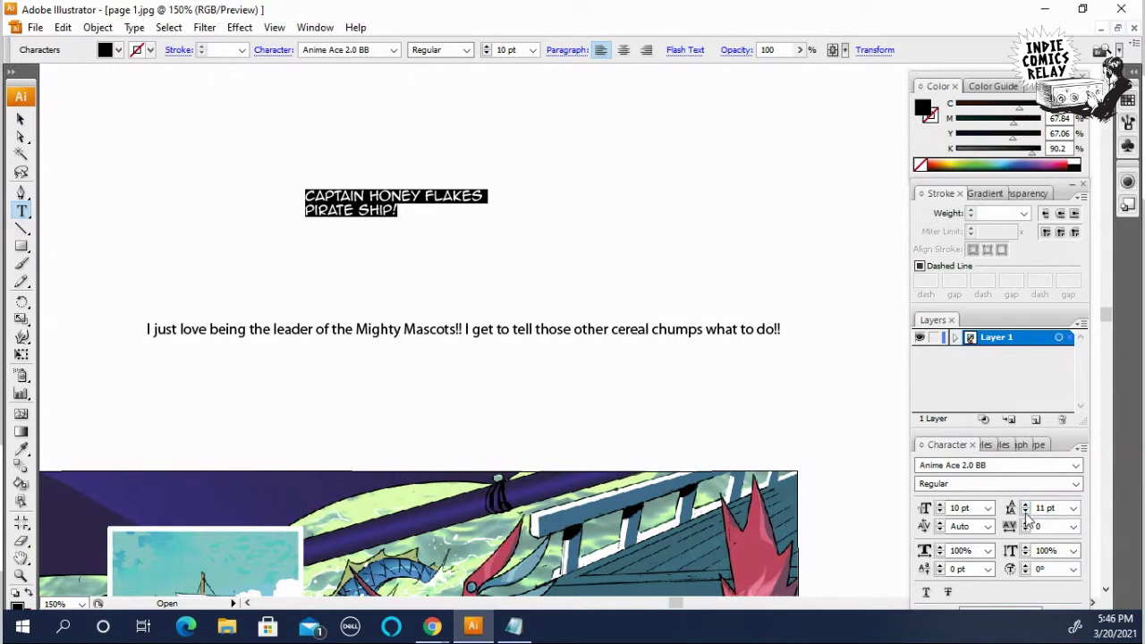
Step: Add "OCT 1983" after "Pirate Ship!" on the caption's second line
{"action": "left_click", "coordinate": [426, 224]}
{"action": "left_click_drag", "start_coordinate": [413, 215], "coordinate": [296, 197]}
{"action": "left_click", "coordinate": [385, 217]}
{"action": "left_click_drag", "start_coordinate": [398, 221], "coordinate": [302, 182]}
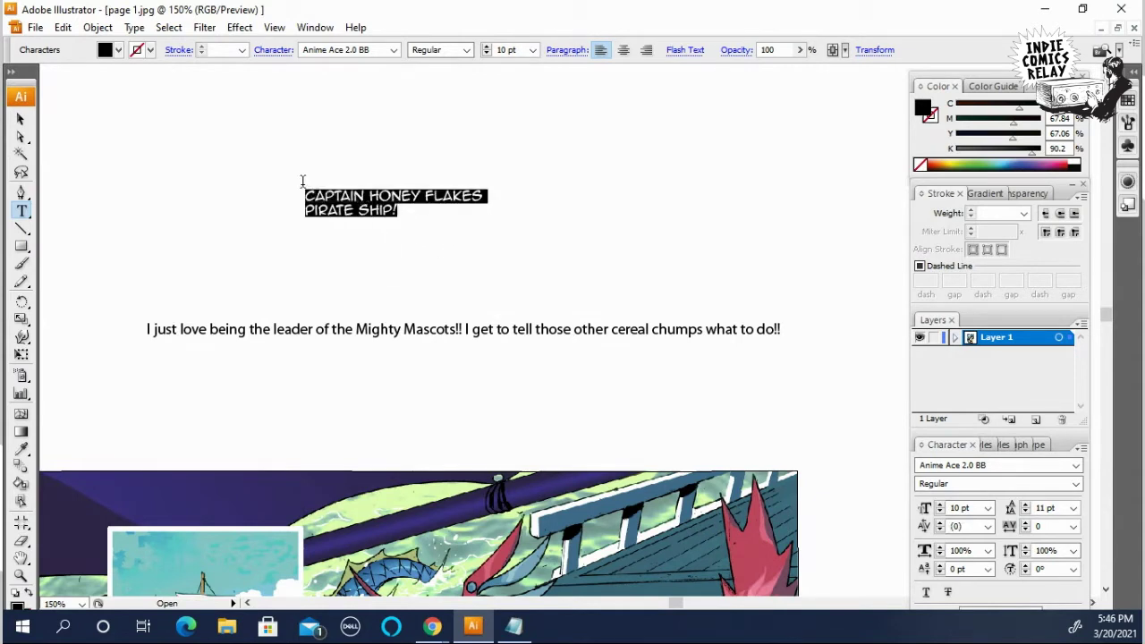
{"action": "left_click", "coordinate": [399, 218]}
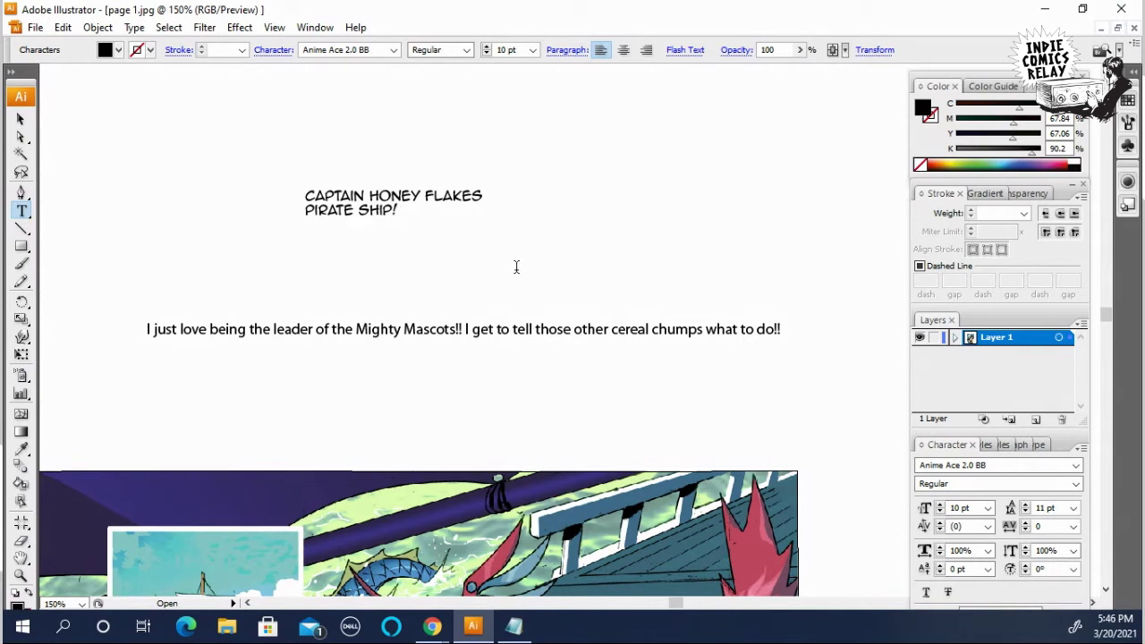
{"action": "type", "text": "OCT 1983"}
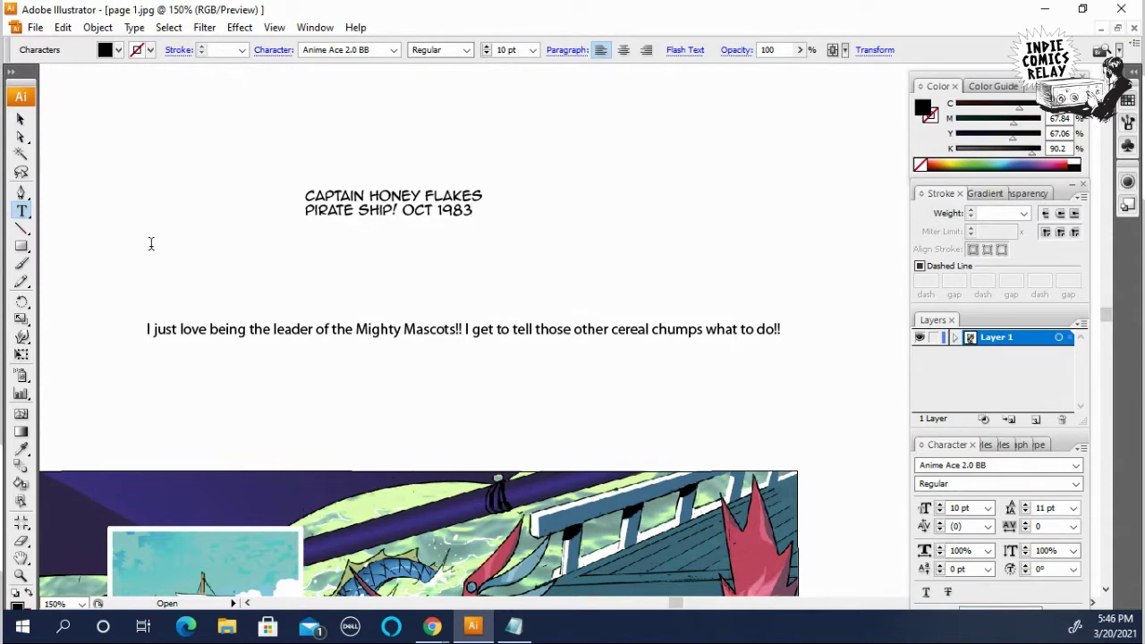
Step: Draw a rectangle about 173 by 37 pt covering the ship caption and deselect it
{"action": "left_click", "coordinate": [21, 248]}
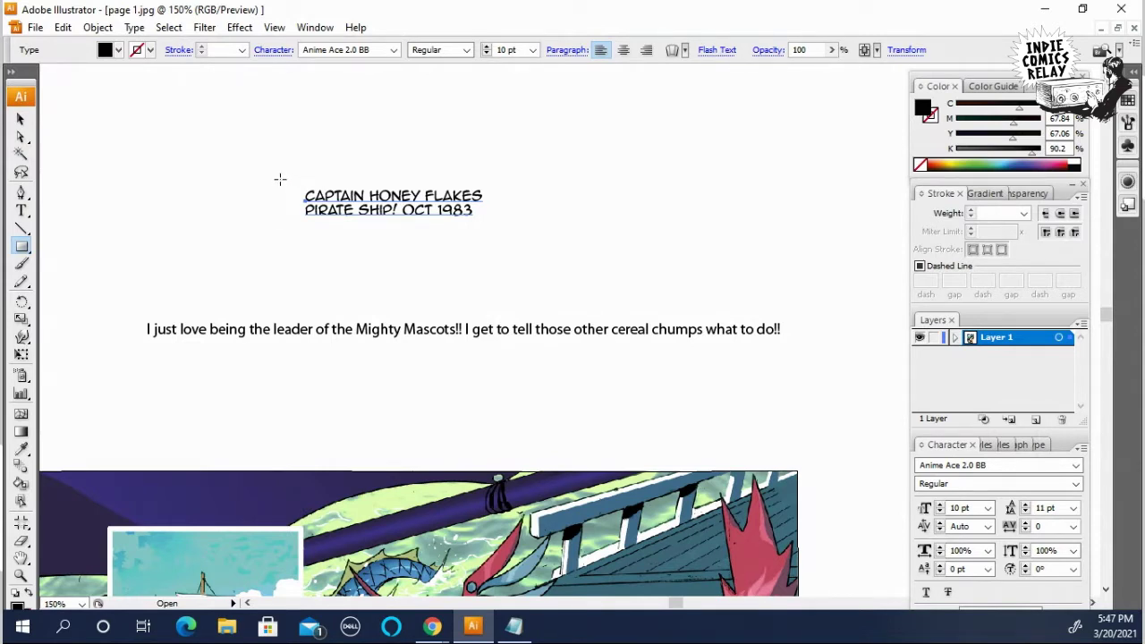
{"action": "left_click_drag", "start_coordinate": [284, 180], "coordinate": [503, 226]}
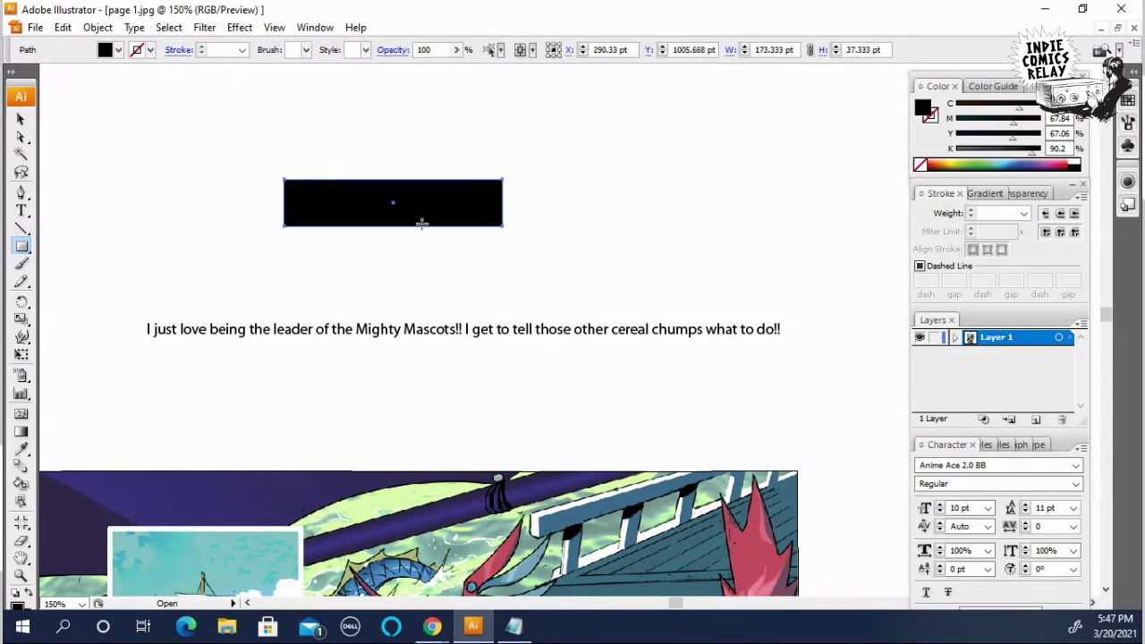
{"action": "left_click", "coordinate": [21, 118]}
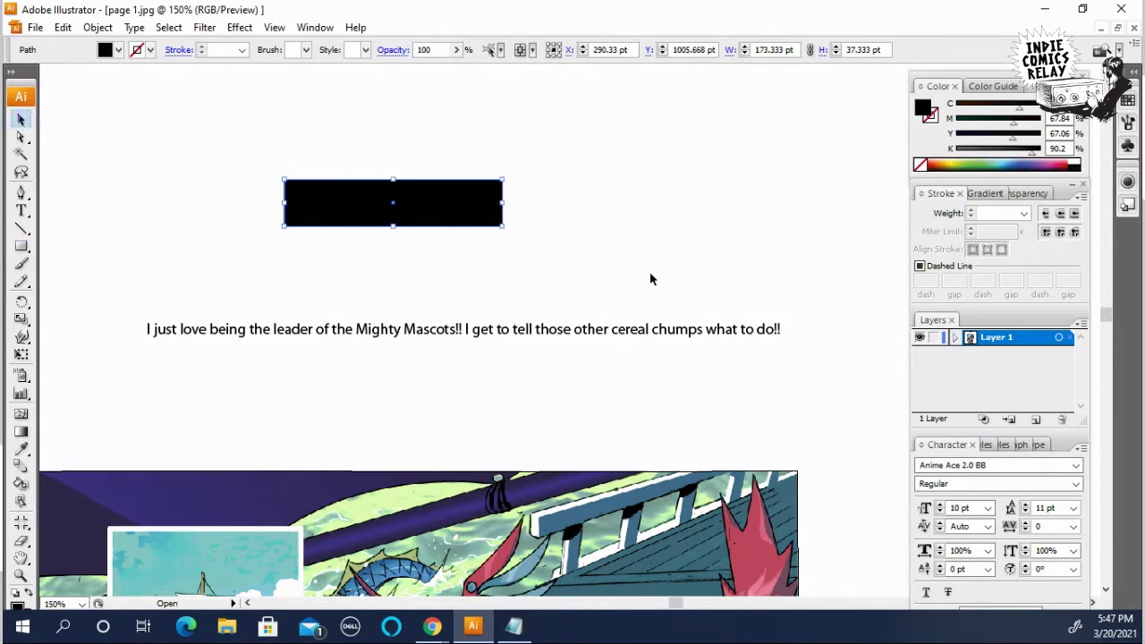
{"action": "left_click", "coordinate": [656, 230]}
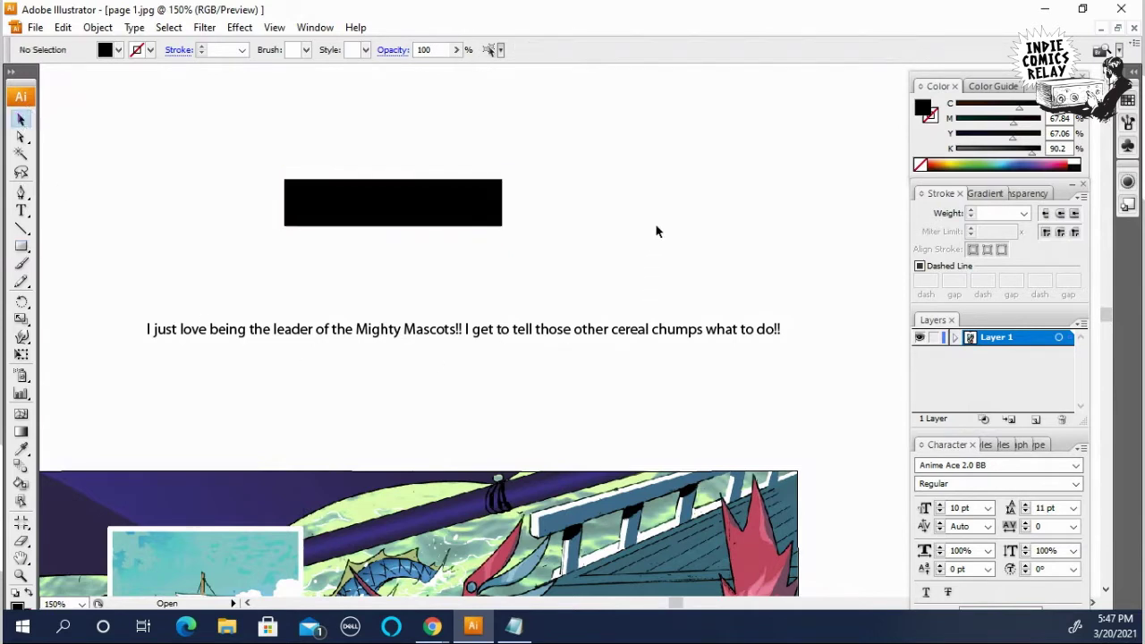
Step: Fill the caption rectangle with a pale yellow from the color spectrum and deselect it
{"action": "left_click", "coordinate": [459, 203]}
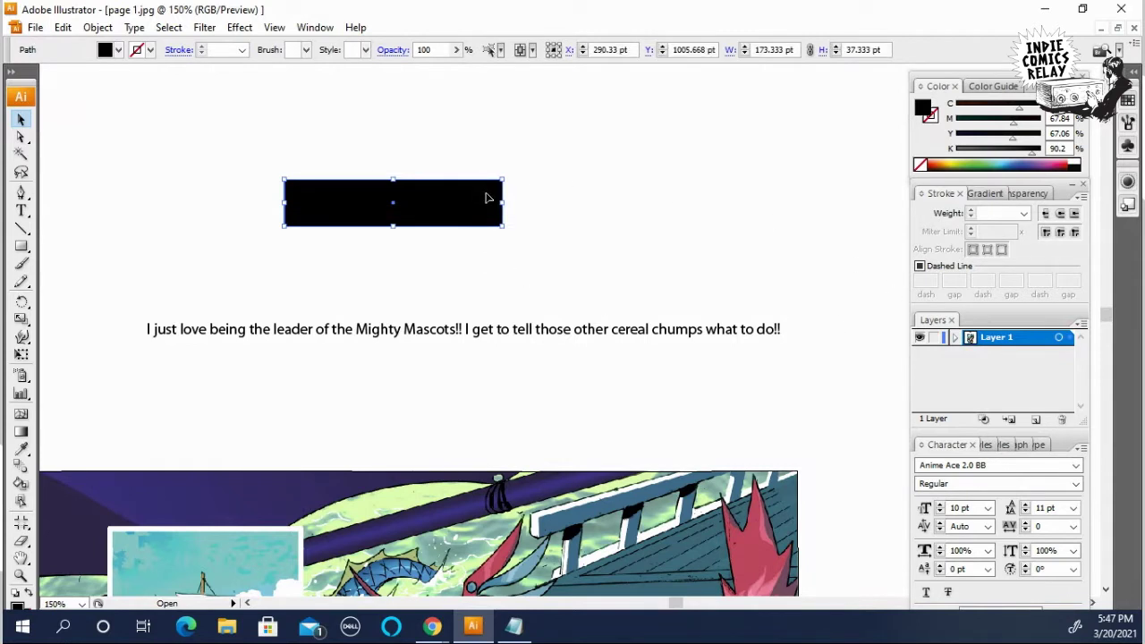
{"action": "left_click", "coordinate": [1079, 161]}
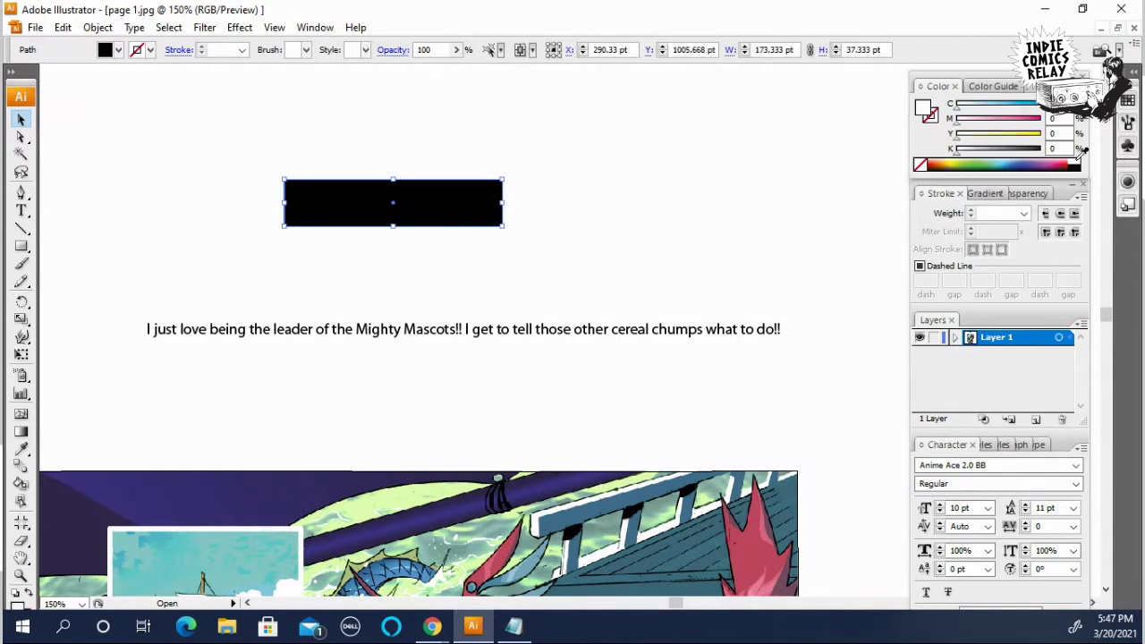
{"action": "left_click", "coordinate": [954, 163]}
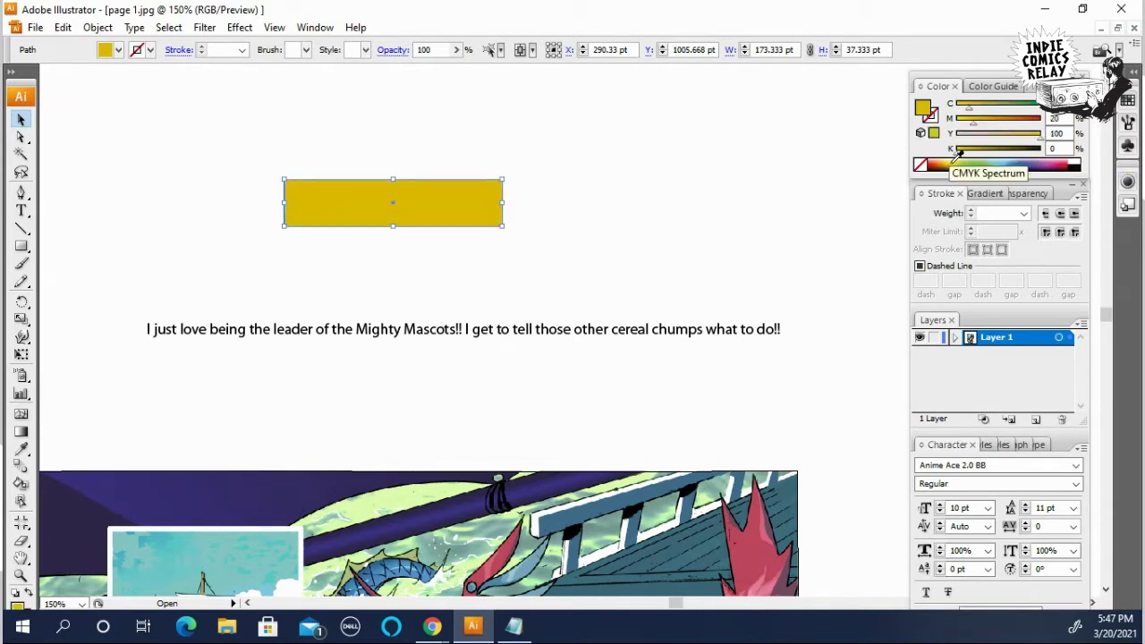
{"action": "left_click", "coordinate": [955, 158]}
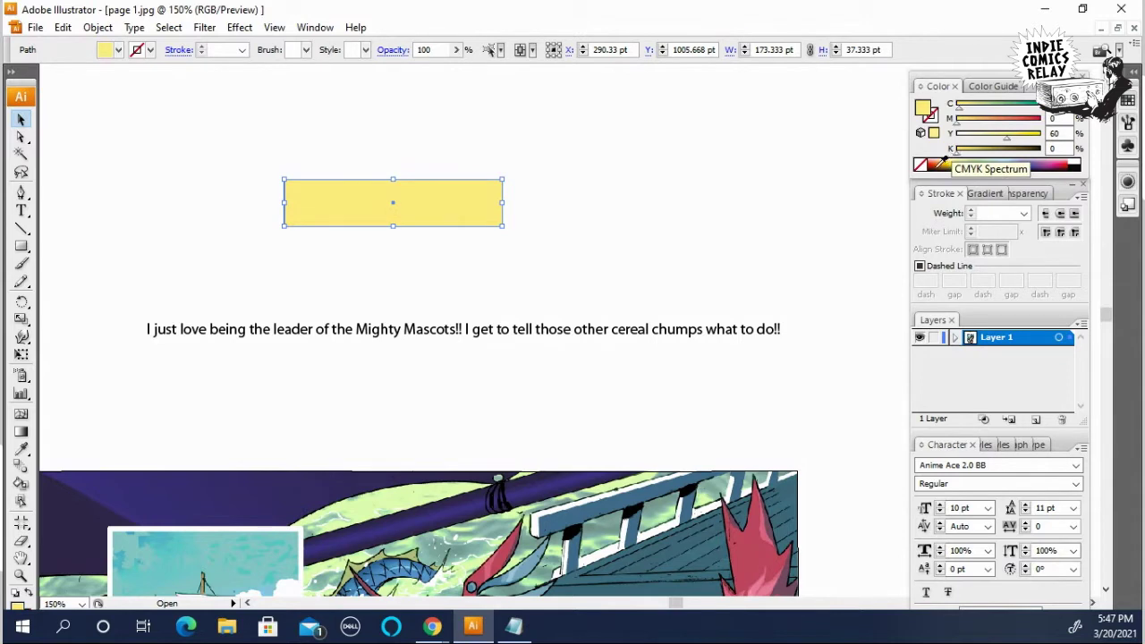
{"action": "left_click", "coordinate": [623, 276]}
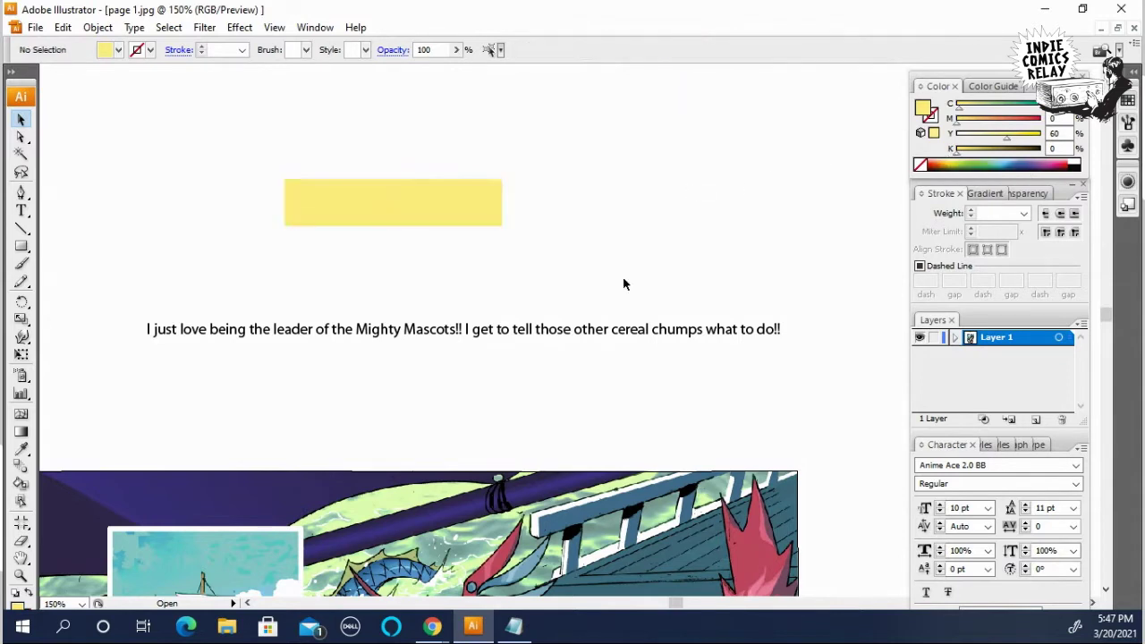
Step: Give the yellow caption rectangle a black 1 pt outline and deselect it
{"action": "left_click", "coordinate": [480, 219]}
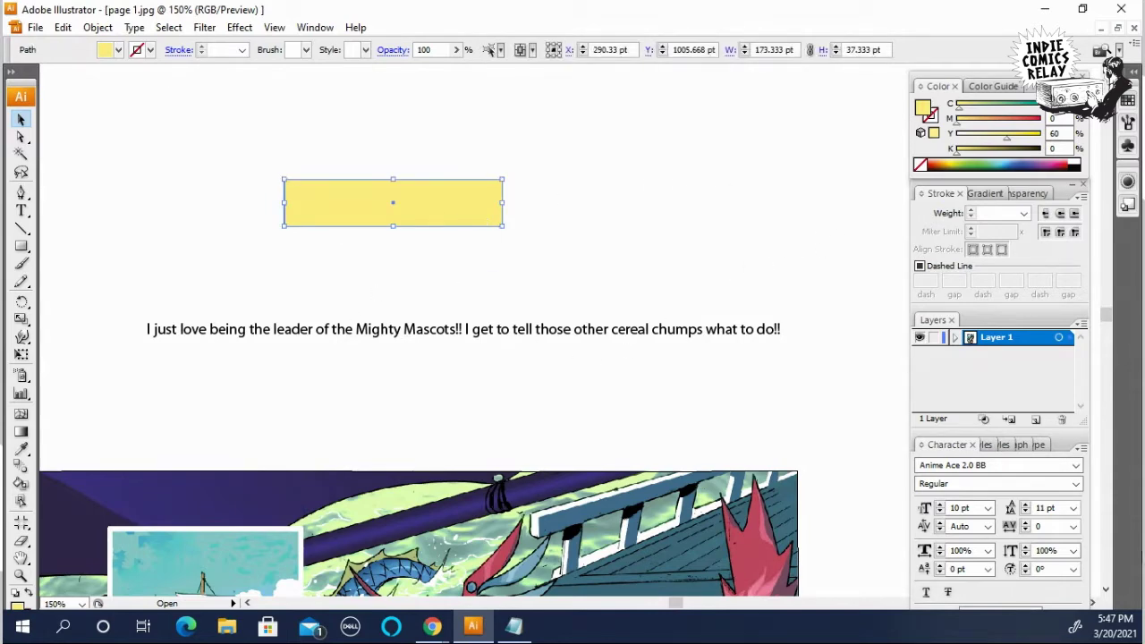
{"action": "left_click_drag", "start_coordinate": [21, 75], "coordinate": [32, 7]}
{"action": "scroll", "coordinate": [107, 287], "scroll_direction": "down", "scroll_amount": 1}
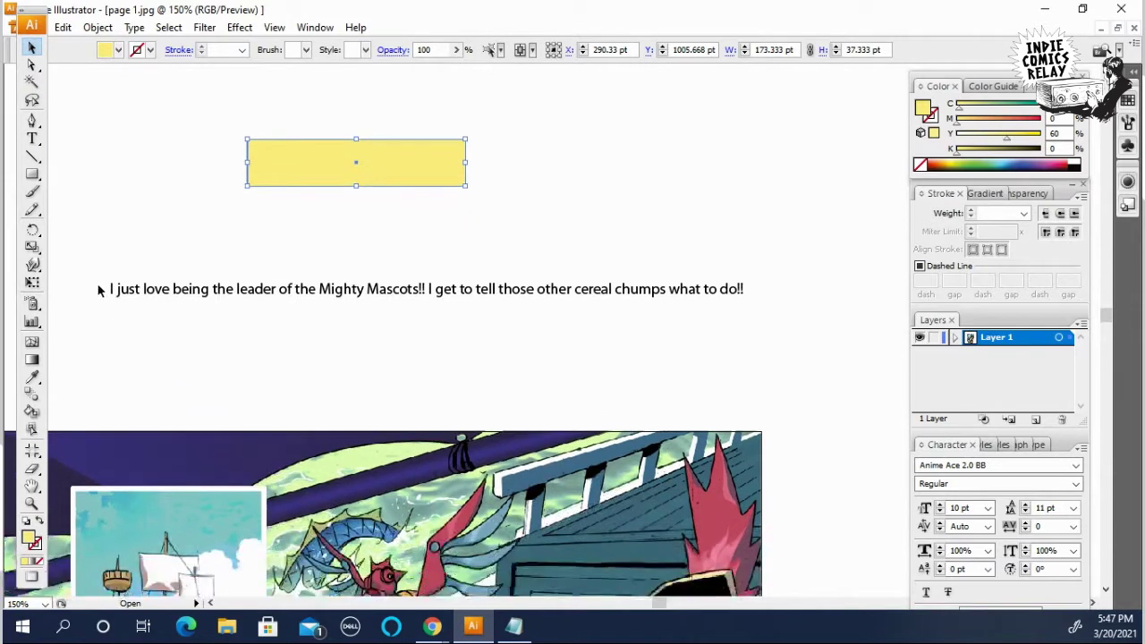
{"action": "left_click", "coordinate": [37, 544]}
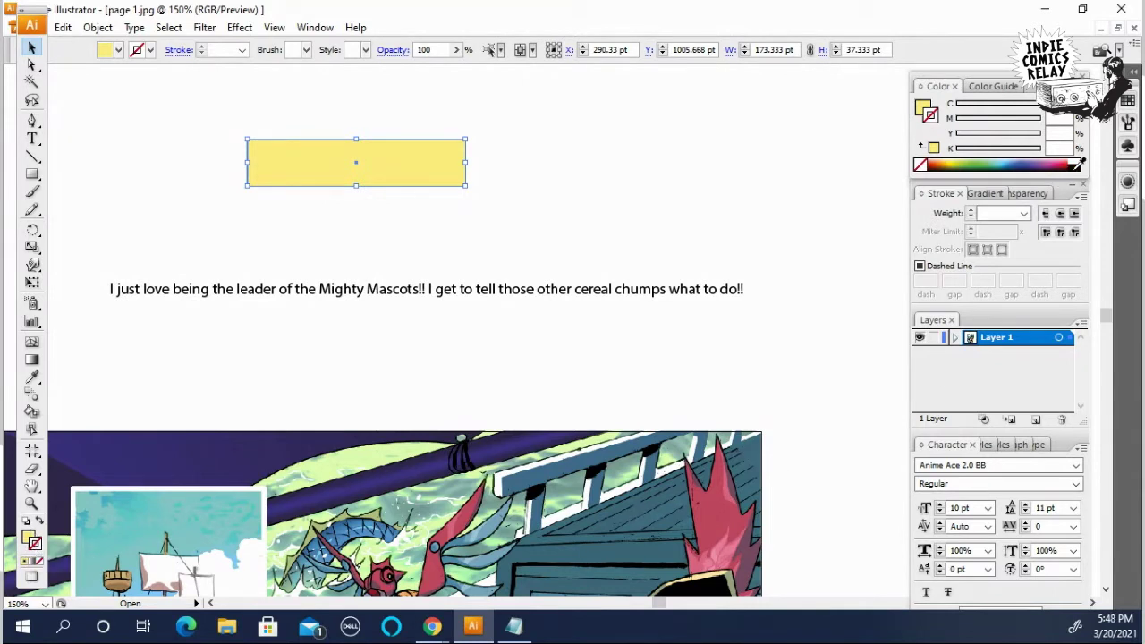
{"action": "left_click", "coordinate": [1079, 163]}
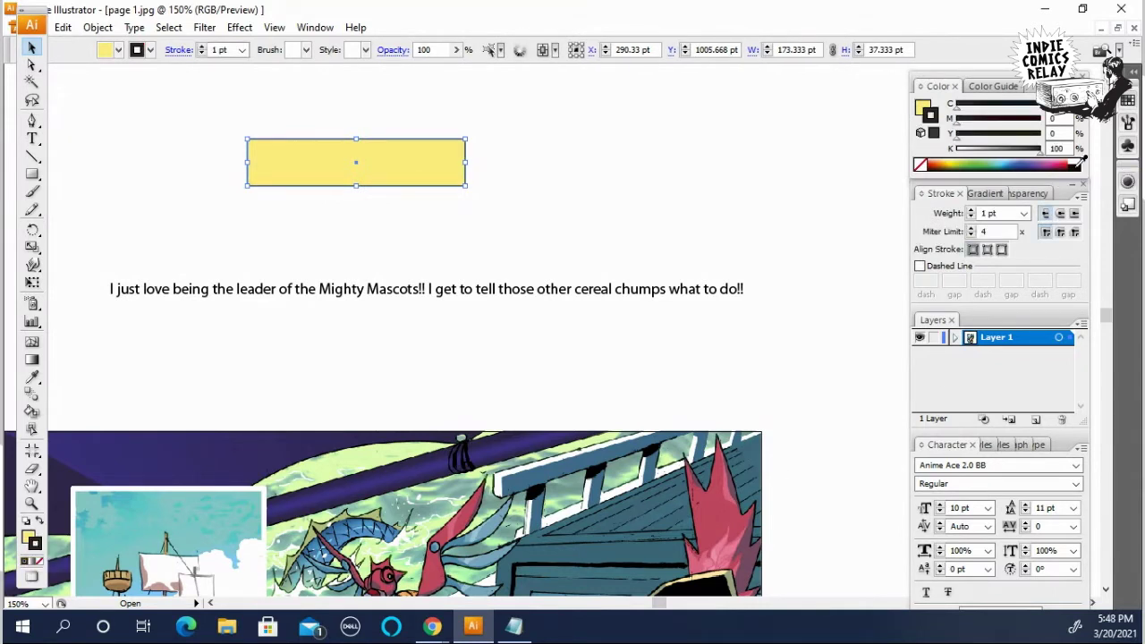
{"action": "left_click", "coordinate": [439, 267]}
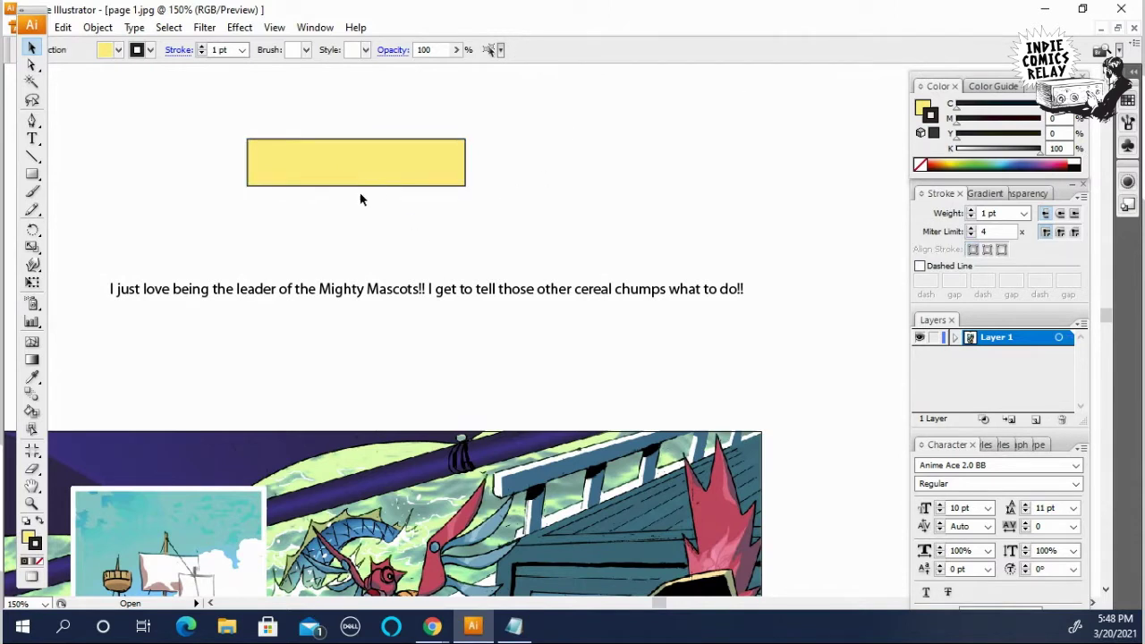
Step: Try a 4 pt outline on the yellow caption rectangle and return the weight to 1 pt
{"action": "left_click", "coordinate": [451, 167]}
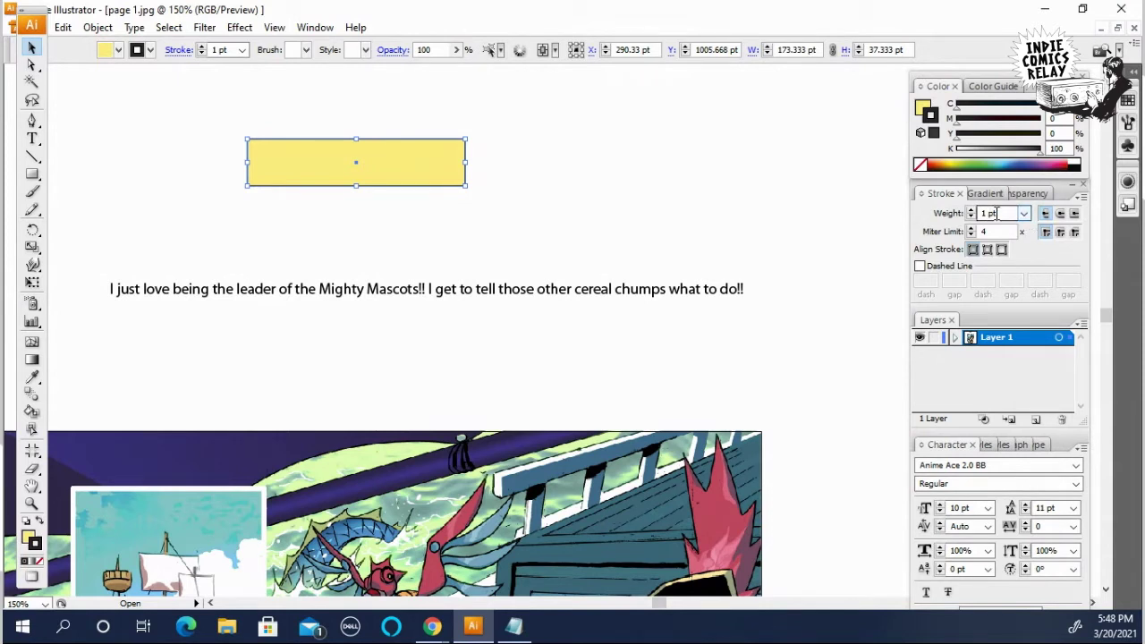
{"action": "left_click", "coordinate": [971, 210]}
{"action": "left_click", "coordinate": [971, 210]}
{"action": "left_click", "coordinate": [972, 211]}
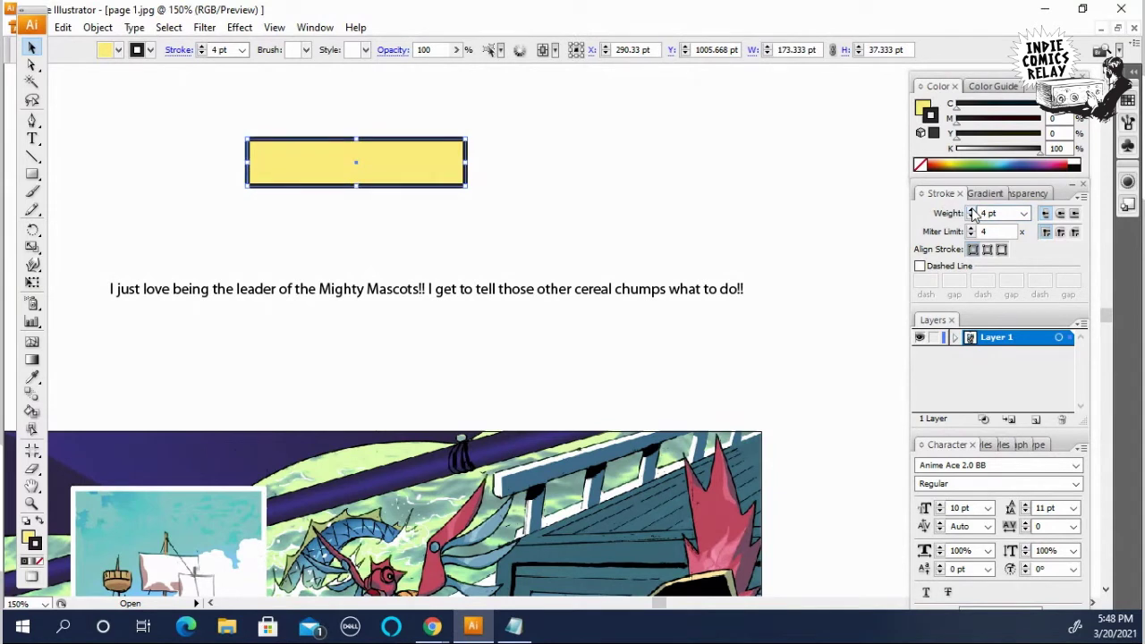
{"action": "left_click", "coordinate": [971, 219]}
{"action": "left_click", "coordinate": [972, 218]}
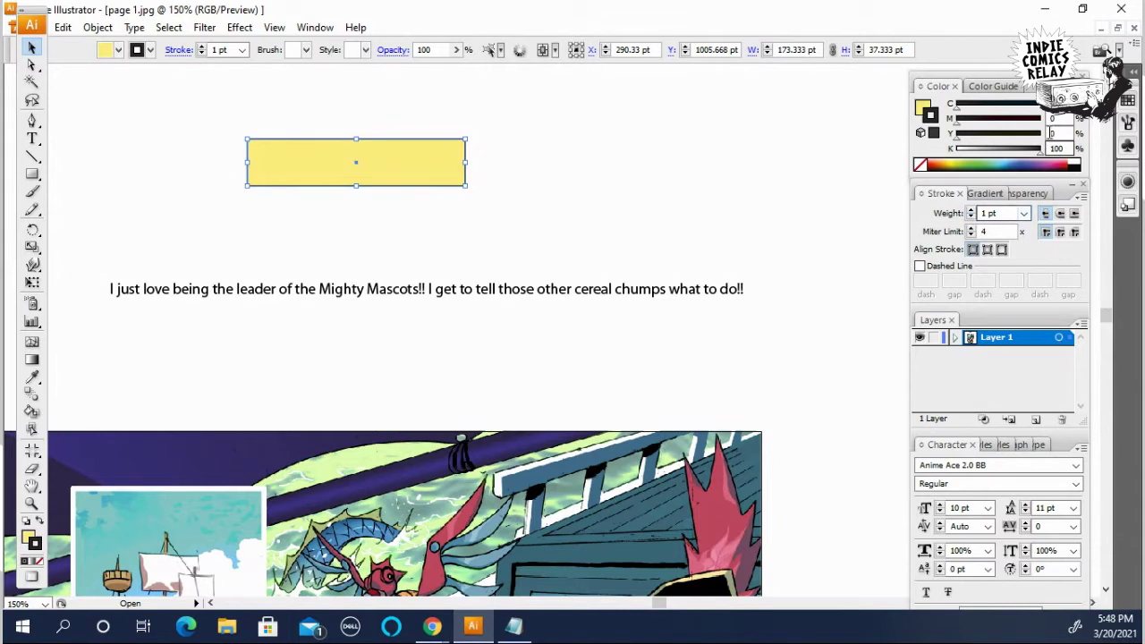
{"action": "left_click", "coordinate": [507, 149]}
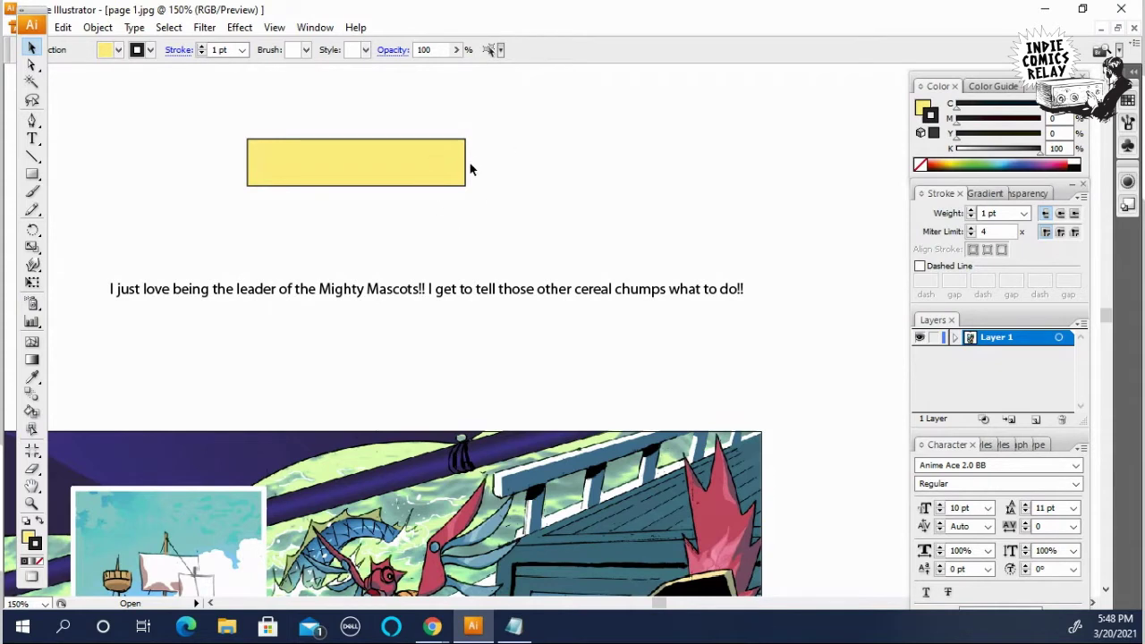
Step: Send the yellow rectangle to the back, behind the ship caption text, and deselect it
{"action": "left_click", "coordinate": [380, 158]}
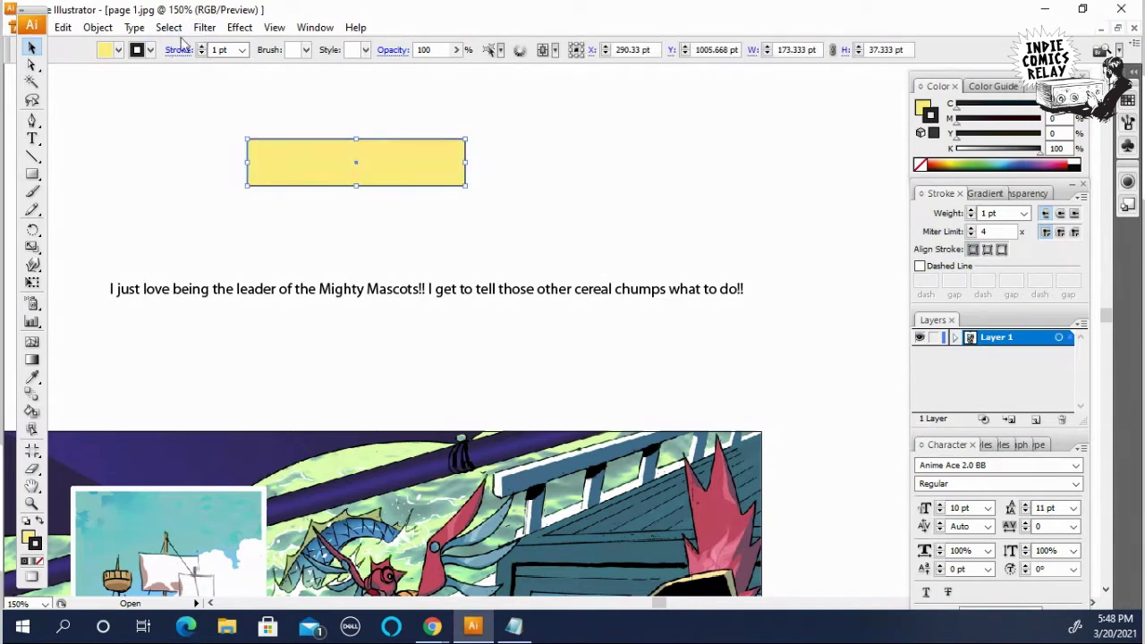
{"action": "left_click", "coordinate": [94, 27]}
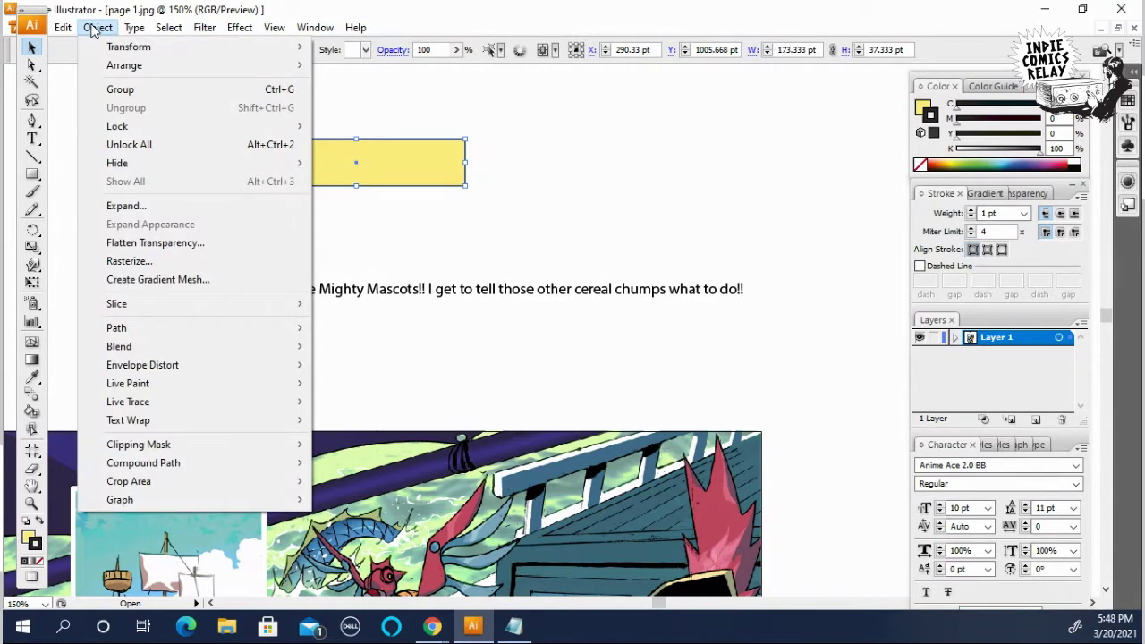
{"action": "mouse_move", "coordinate": [125, 71]}
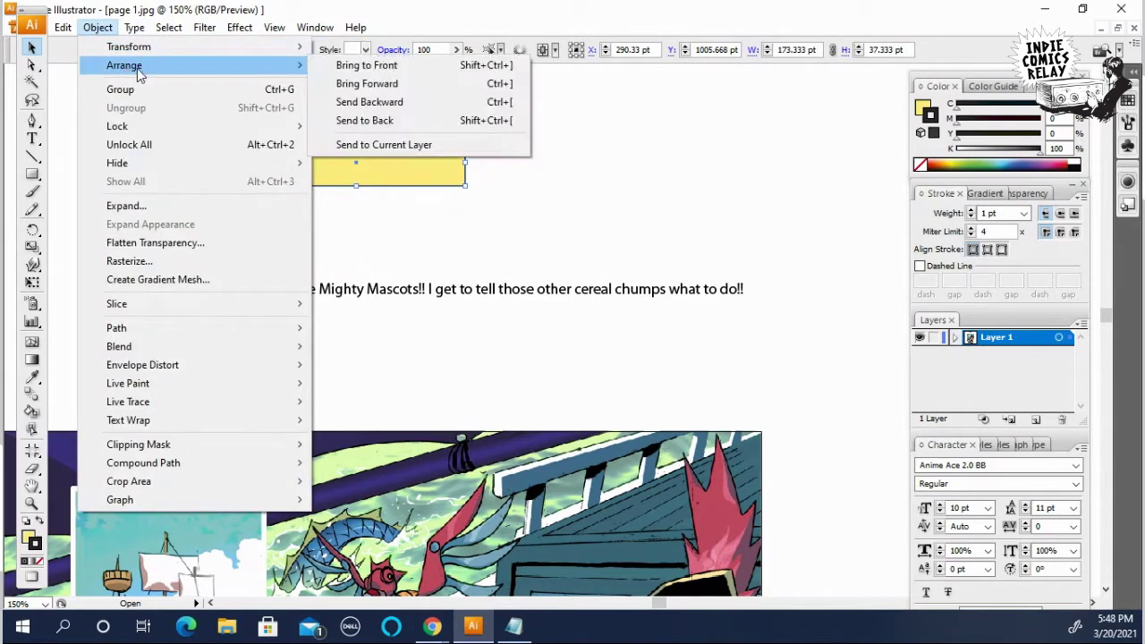
{"action": "left_click", "coordinate": [383, 125]}
{"action": "left_click", "coordinate": [669, 191]}
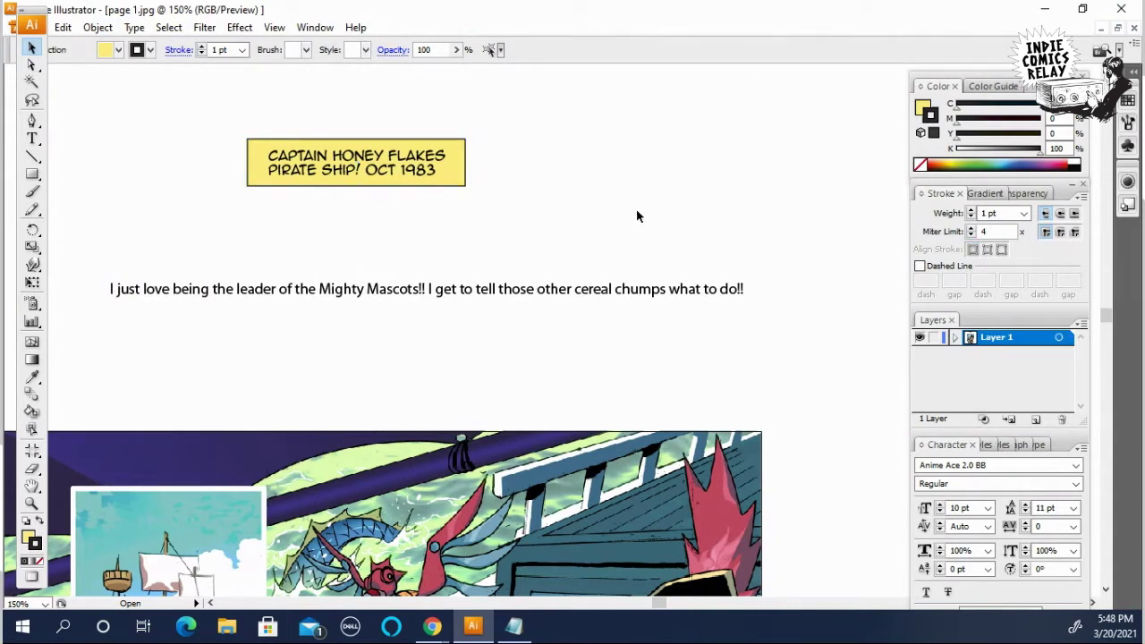
Step: Center-align the two lines of the ship caption text
{"action": "left_click", "coordinate": [399, 167]}
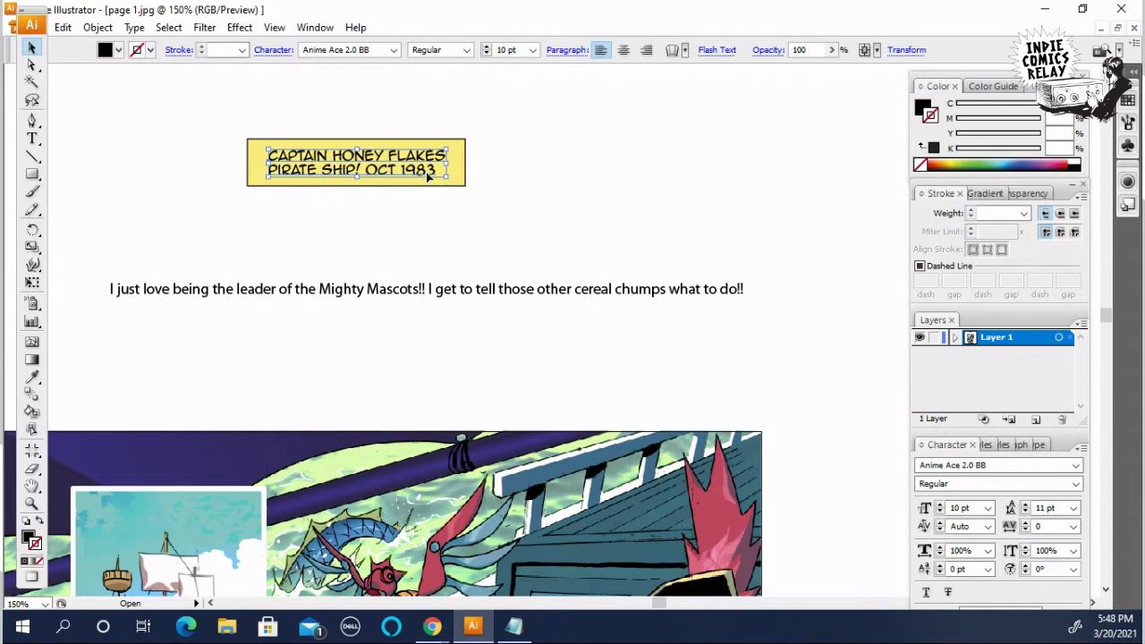
{"action": "double_click", "coordinate": [427, 178]}
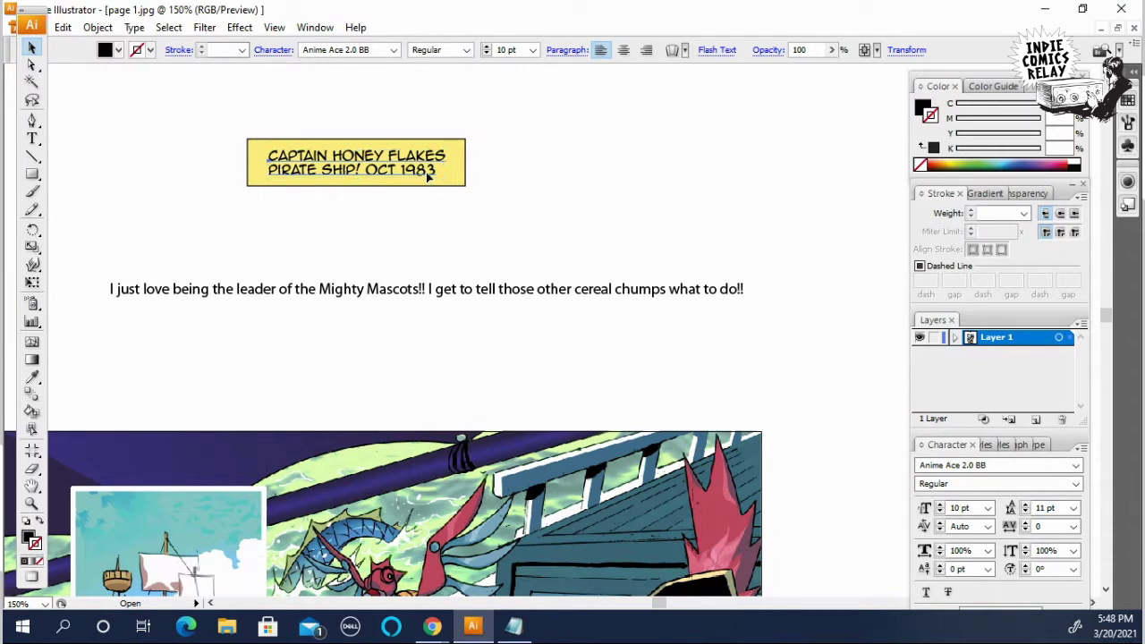
{"action": "key", "text": "ctrl+shift+c"}
{"action": "key", "text": "Escape"}
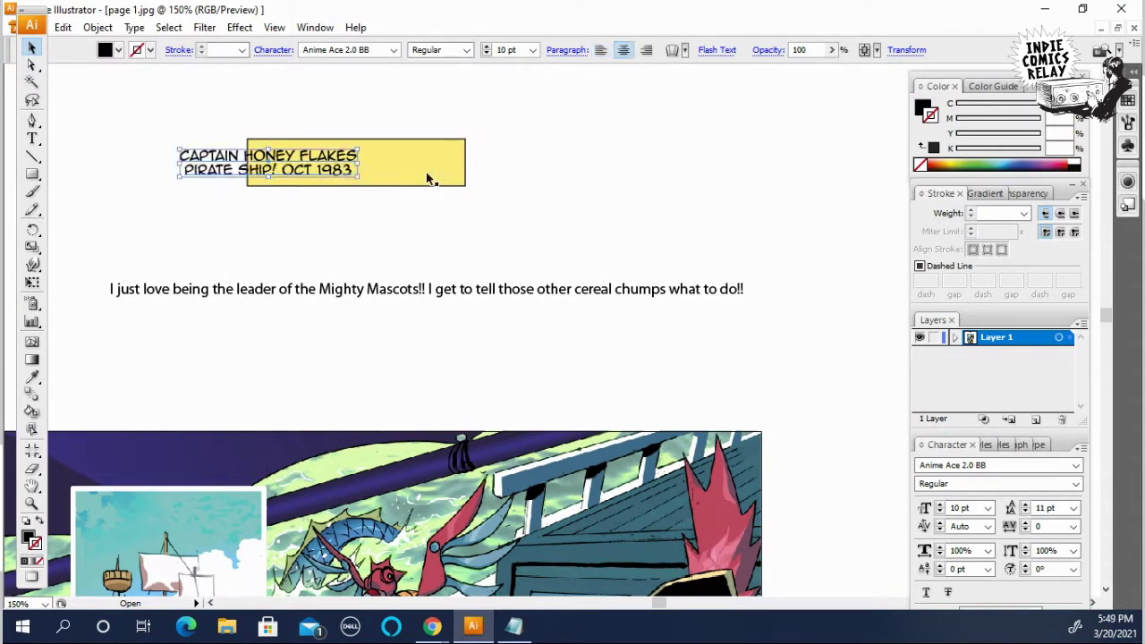
Step: Move the ship caption text onto the yellow rectangle, nudge it down to centre it, and deselect it
{"action": "left_click", "coordinate": [350, 159]}
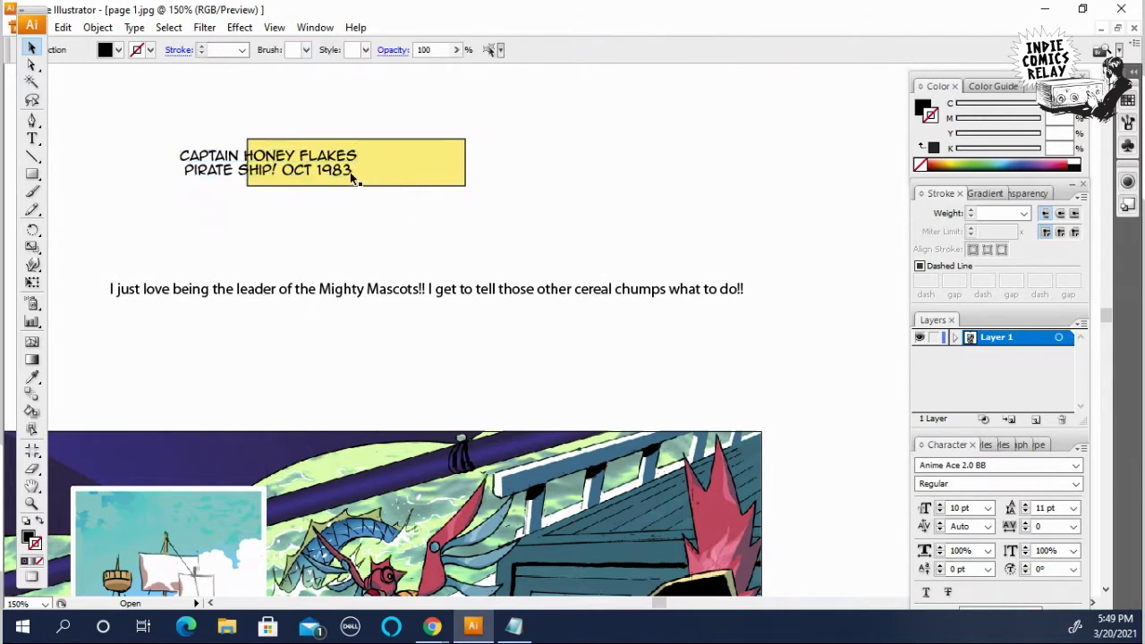
{"action": "left_click_drag", "start_coordinate": [333, 158], "coordinate": [422, 157]}
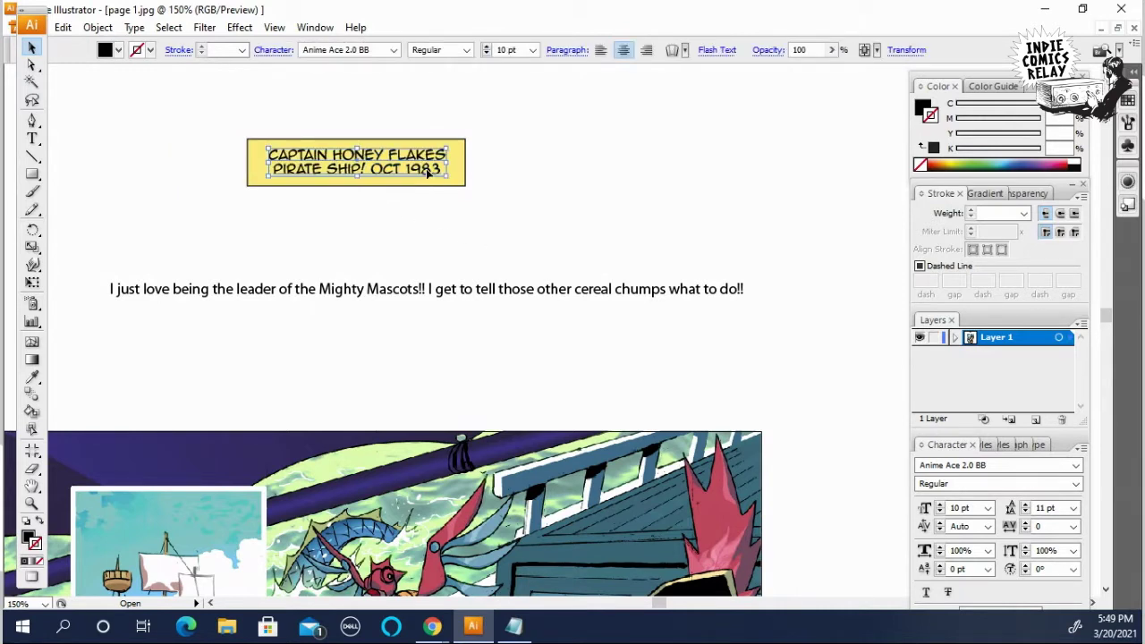
{"action": "key", "text": "Down"}
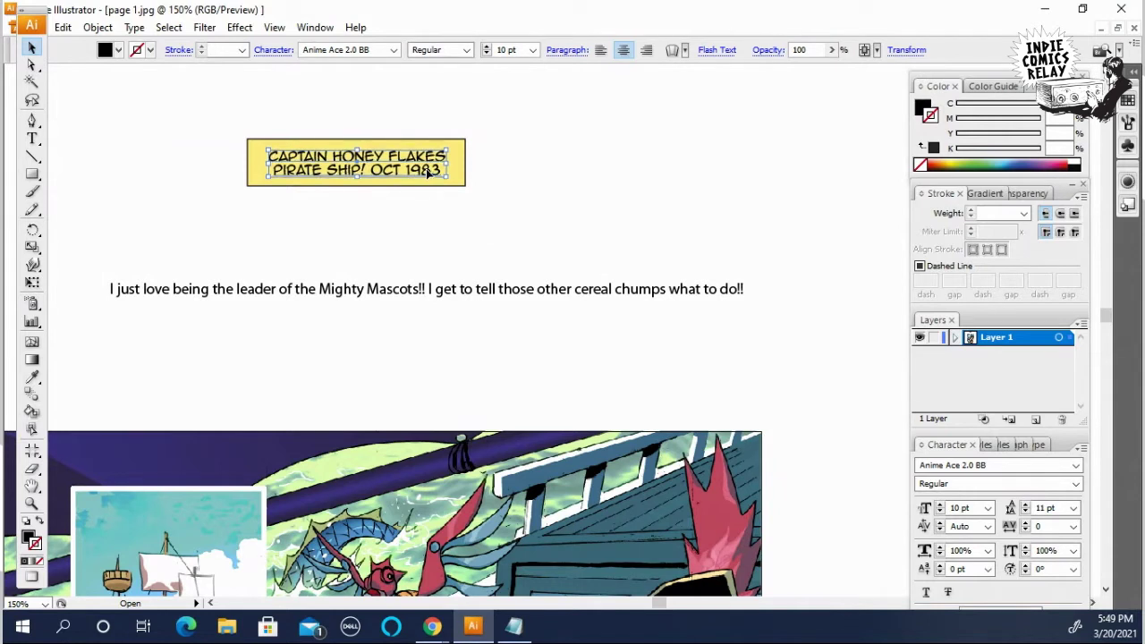
{"action": "left_click", "coordinate": [430, 398]}
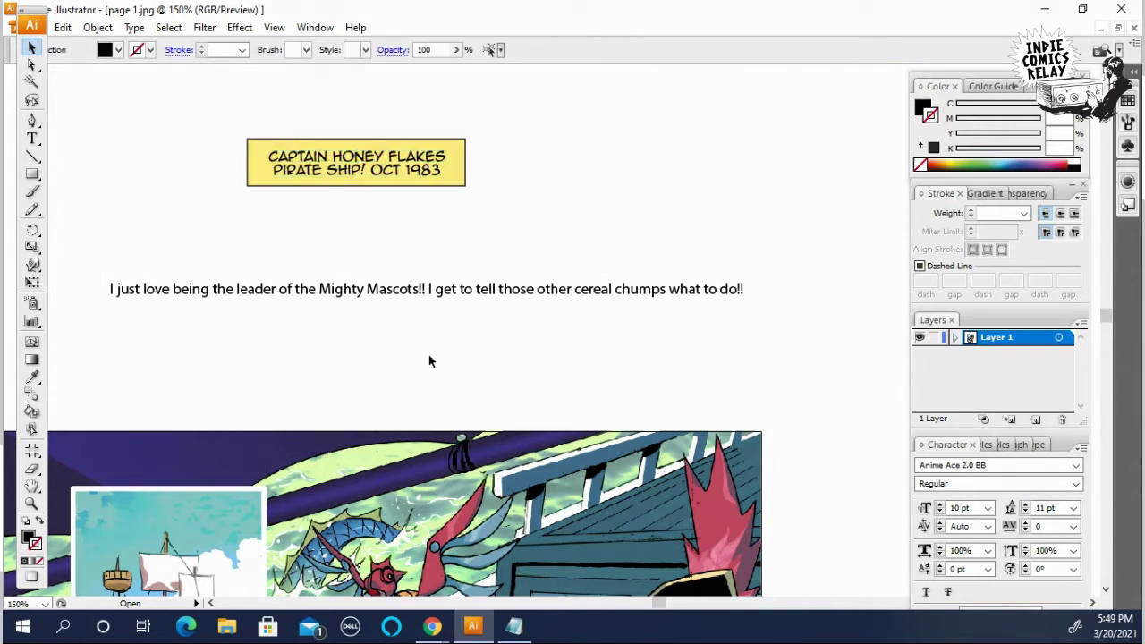
Step: Shift the ship caption text slightly left and narrow the yellow rectangle to about 162 pt wide around it
{"action": "left_click", "coordinate": [437, 216], "text": "ctrl"}
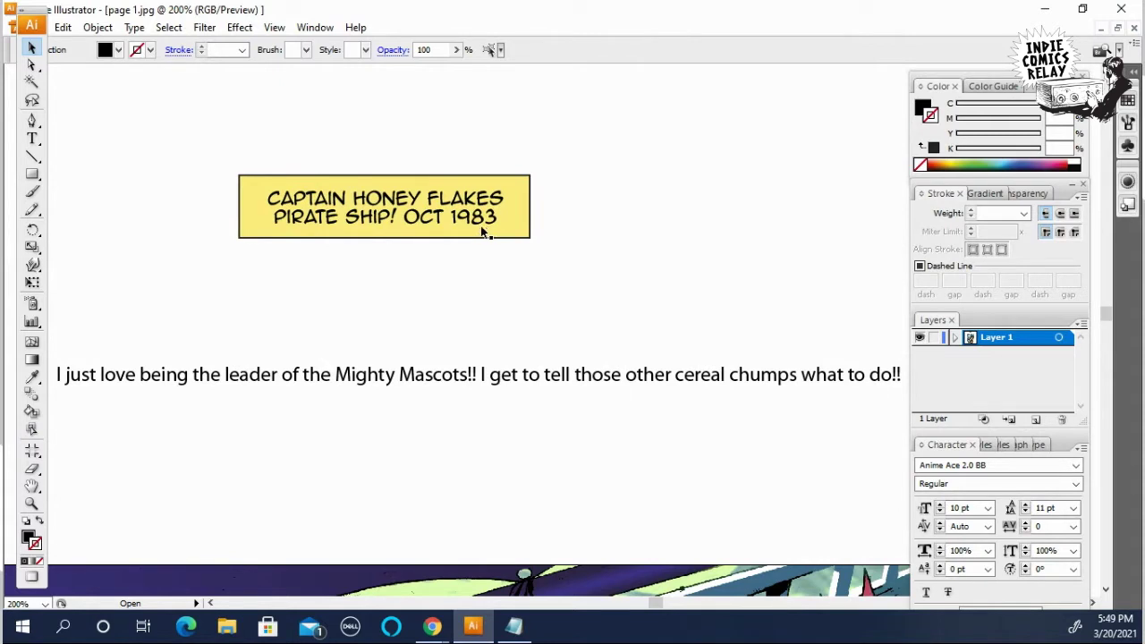
{"action": "left_click", "coordinate": [450, 218]}
{"action": "mouse_move", "coordinate": [450, 219]}
{"action": "left_mouse_down"}
{"action": "mouse_move", "coordinate": [438, 218]}
{"action": "mouse_move", "coordinate": [447, 216]}
{"action": "left_mouse_up"}
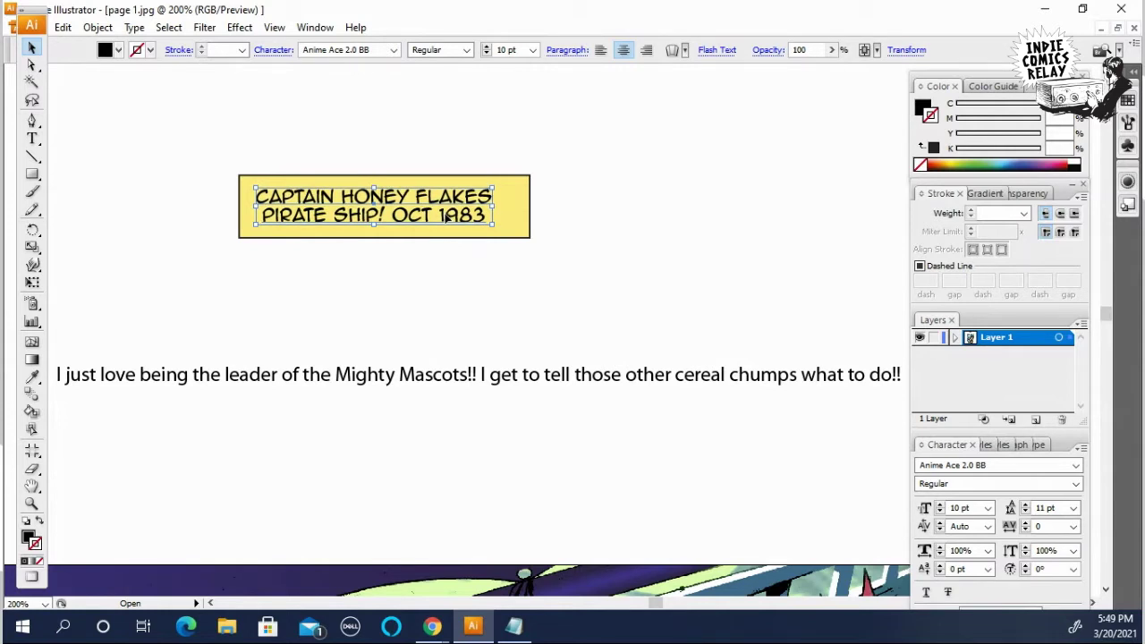
{"action": "left_click", "coordinate": [528, 216]}
{"action": "left_click_drag", "start_coordinate": [530, 206], "coordinate": [513, 204]}
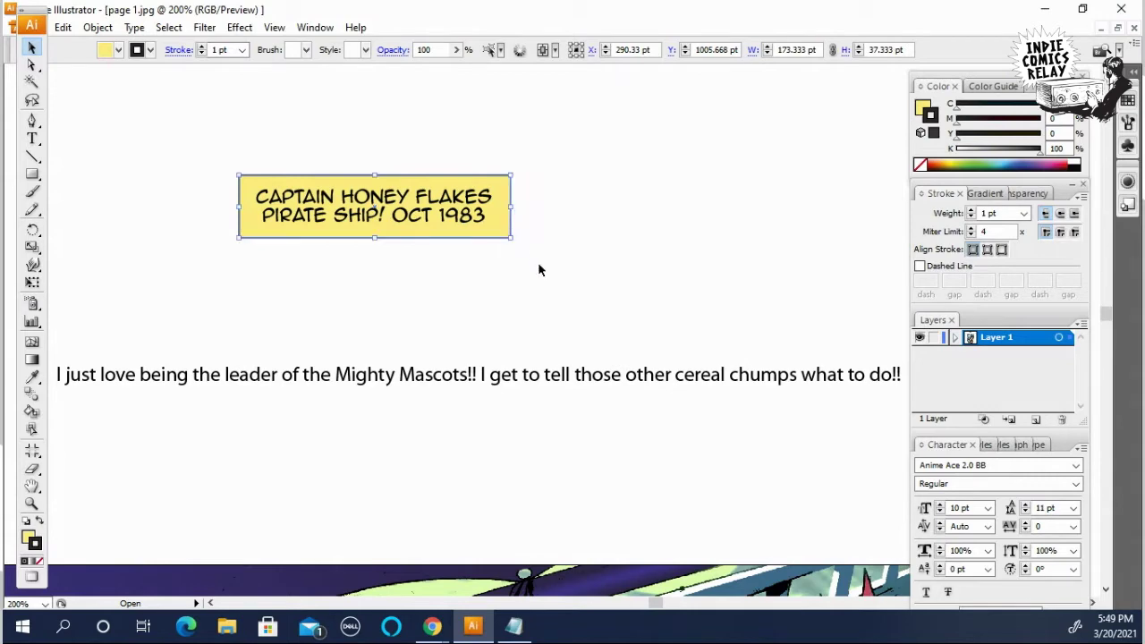
{"action": "left_click", "coordinate": [527, 285]}
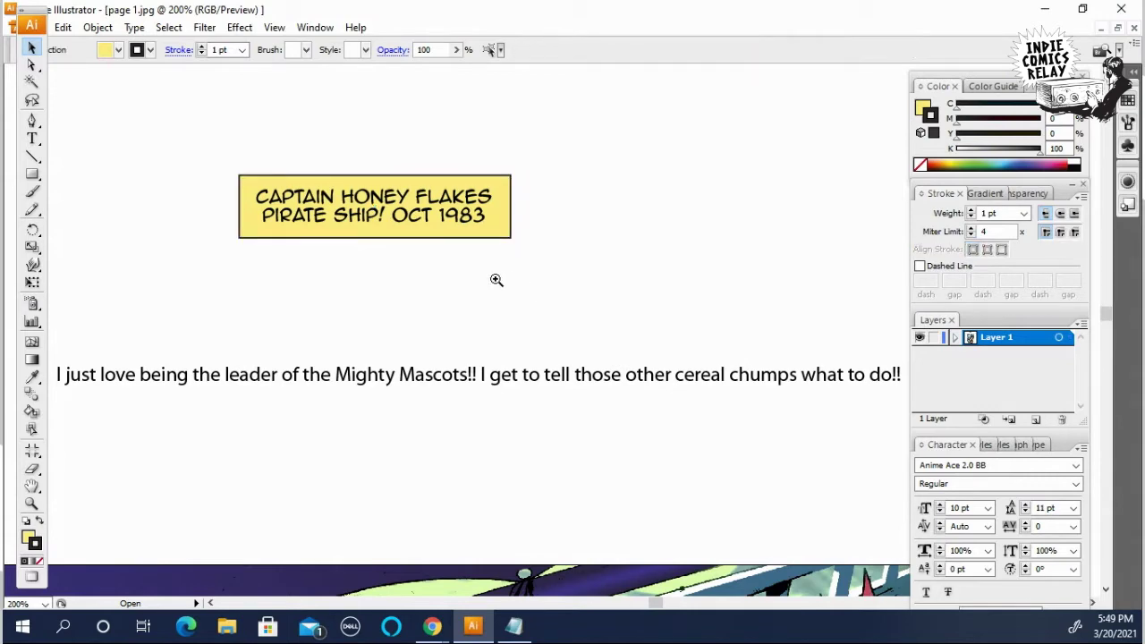
Step: Move the yellow box and its caption text together onto the top edge of the ship inset panel
{"action": "left_click", "coordinate": [468, 291], "text": "ctrl+alt"}
{"action": "left_click", "coordinate": [467, 313], "text": "ctrl+alt"}
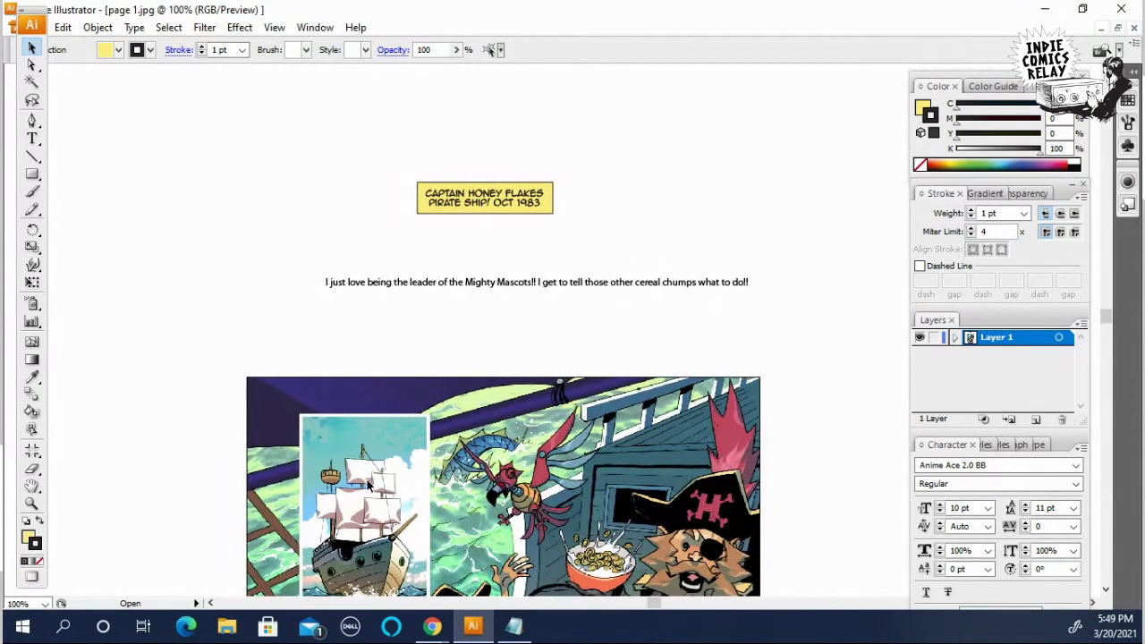
{"action": "left_click_drag", "start_coordinate": [390, 166], "coordinate": [613, 236]}
{"action": "left_click_drag", "start_coordinate": [543, 197], "coordinate": [354, 206]}
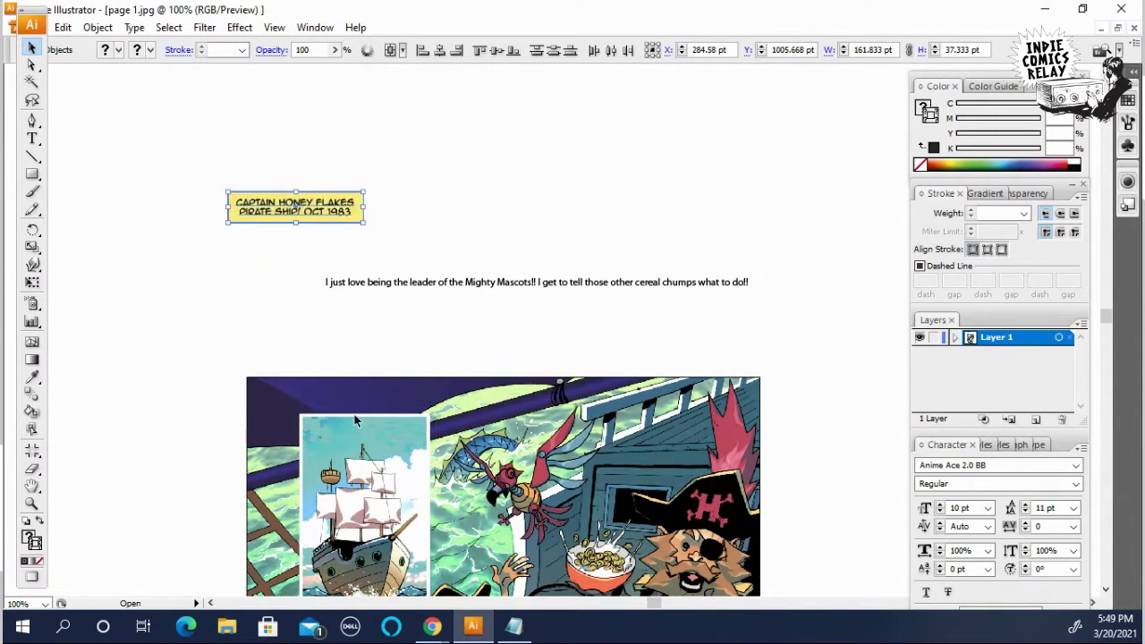
{"action": "left_click", "coordinate": [396, 232]}
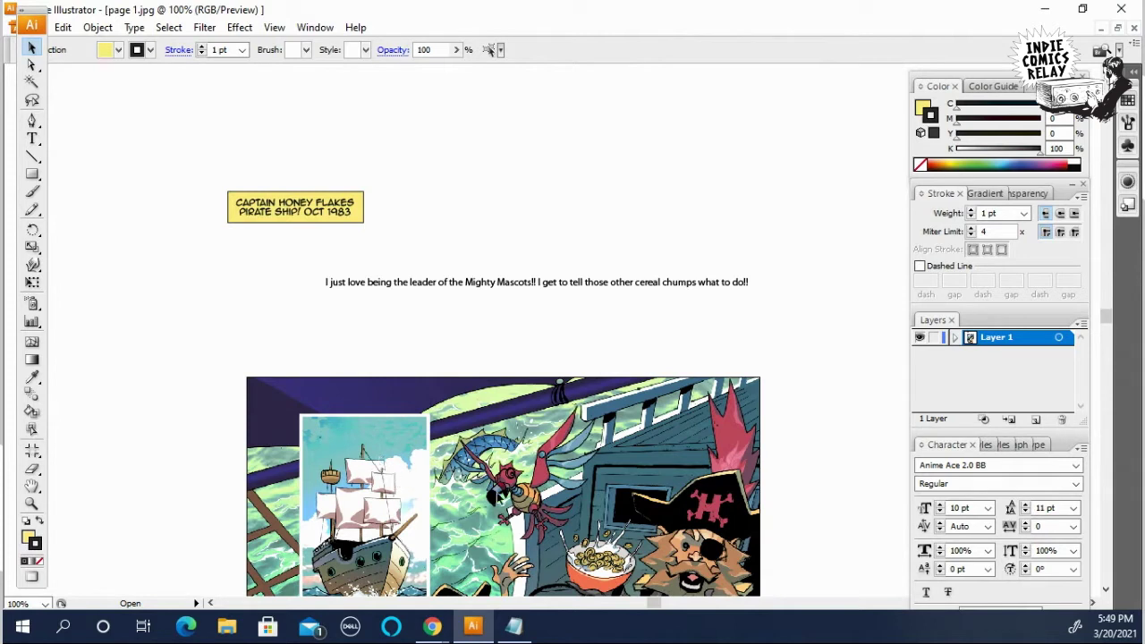
{"action": "left_click_drag", "start_coordinate": [275, 234], "coordinate": [374, 423]}
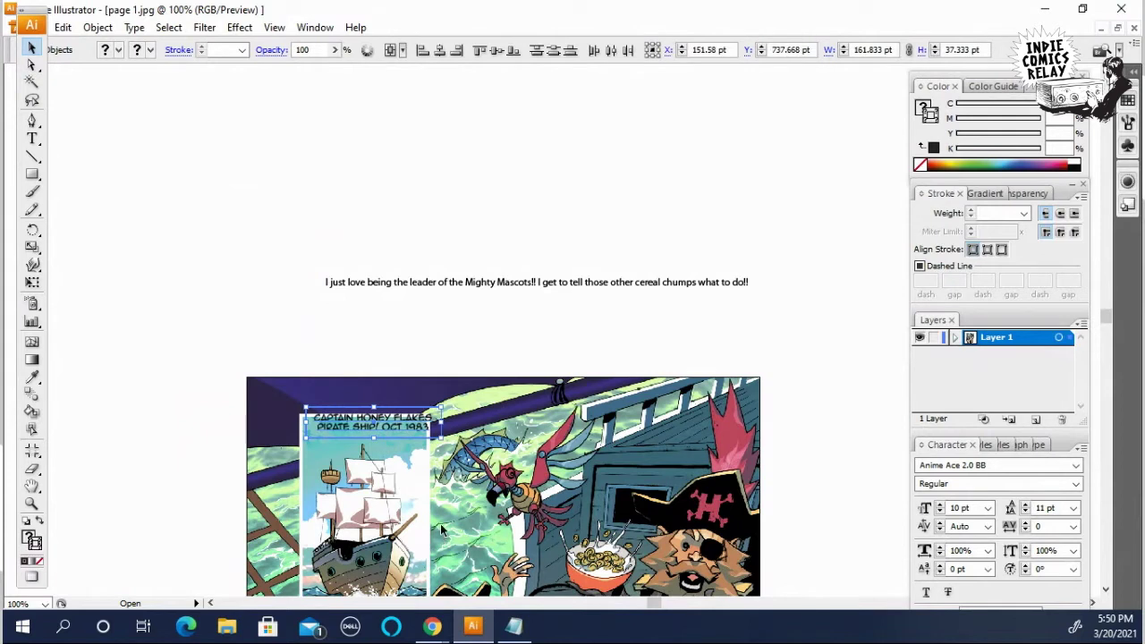
{"action": "left_click", "coordinate": [473, 342]}
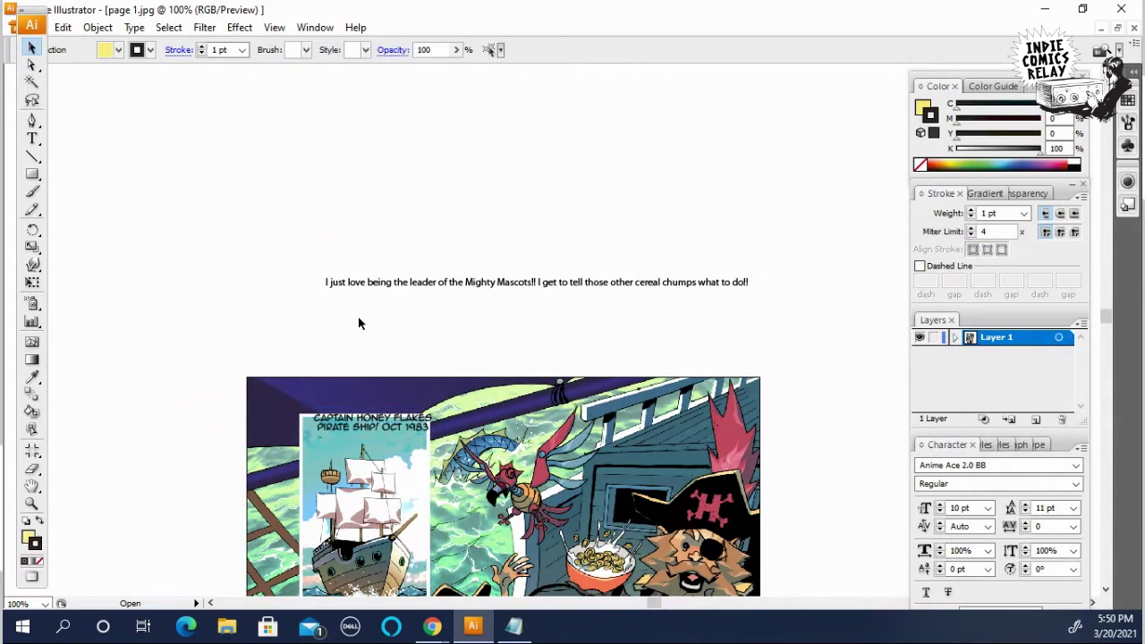
Step: Bring the yellow caption box and its text to the front of the comic artwork and deselect them
{"action": "left_click_drag", "start_coordinate": [352, 321], "coordinate": [415, 467]}
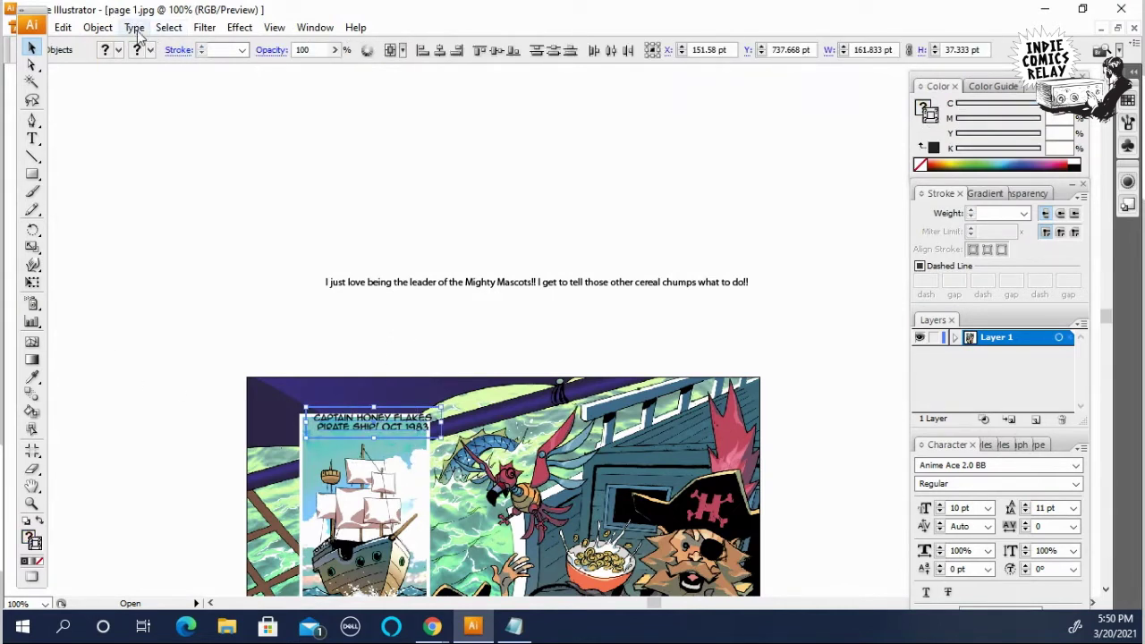
{"action": "left_click", "coordinate": [98, 28]}
{"action": "mouse_move", "coordinate": [173, 66]}
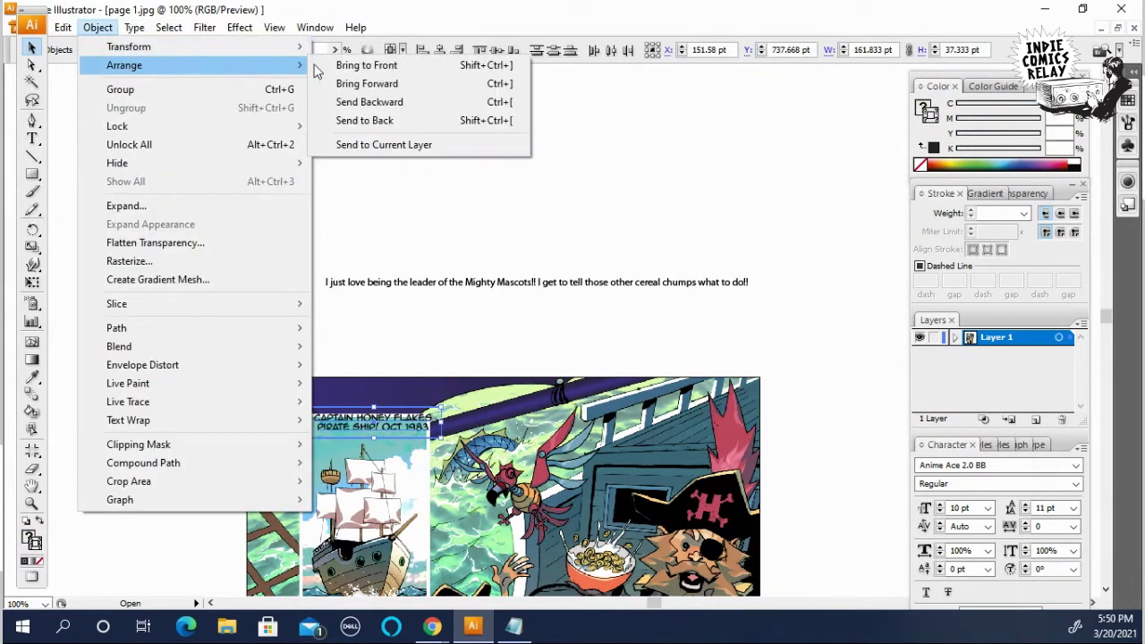
{"action": "left_click", "coordinate": [347, 65]}
{"action": "left_click", "coordinate": [764, 445]}
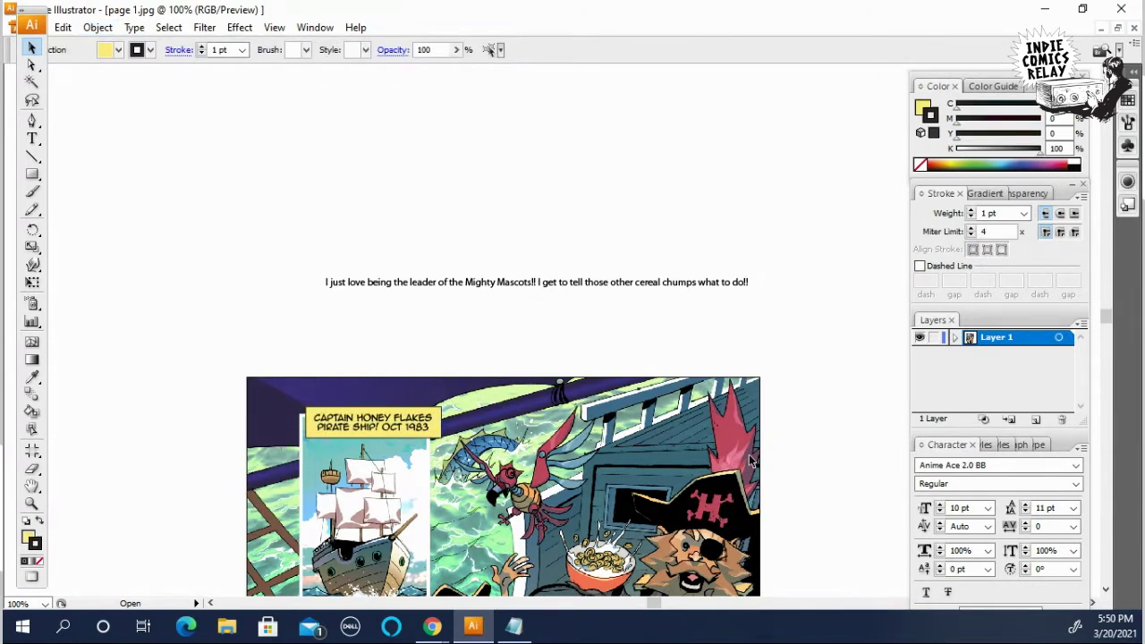
Step: Nudge the caption box and text left to line up over the ship inset, and deselect them
{"action": "scroll", "coordinate": [335, 351], "scroll_direction": "down", "scroll_amount": 1}
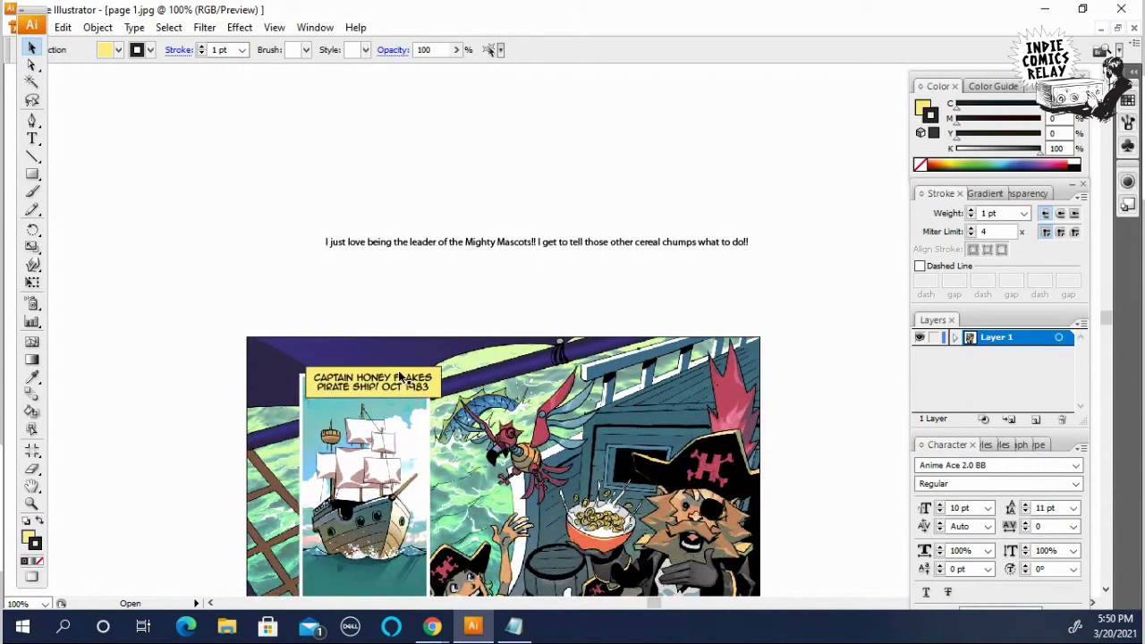
{"action": "left_click_drag", "start_coordinate": [349, 313], "coordinate": [424, 397]}
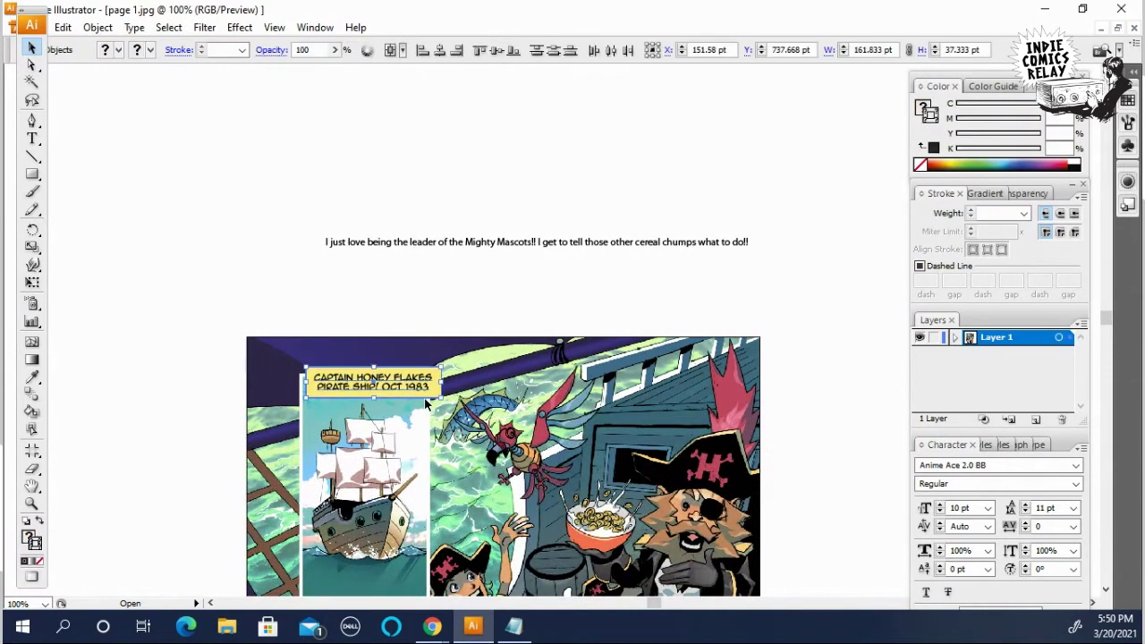
{"action": "key", "text": "Left"}
{"action": "key", "text": "Left"}
{"action": "key", "text": "Left"}
{"action": "key", "text": "Left"}
{"action": "key", "text": "Left"}
{"action": "key", "text": "Left"}
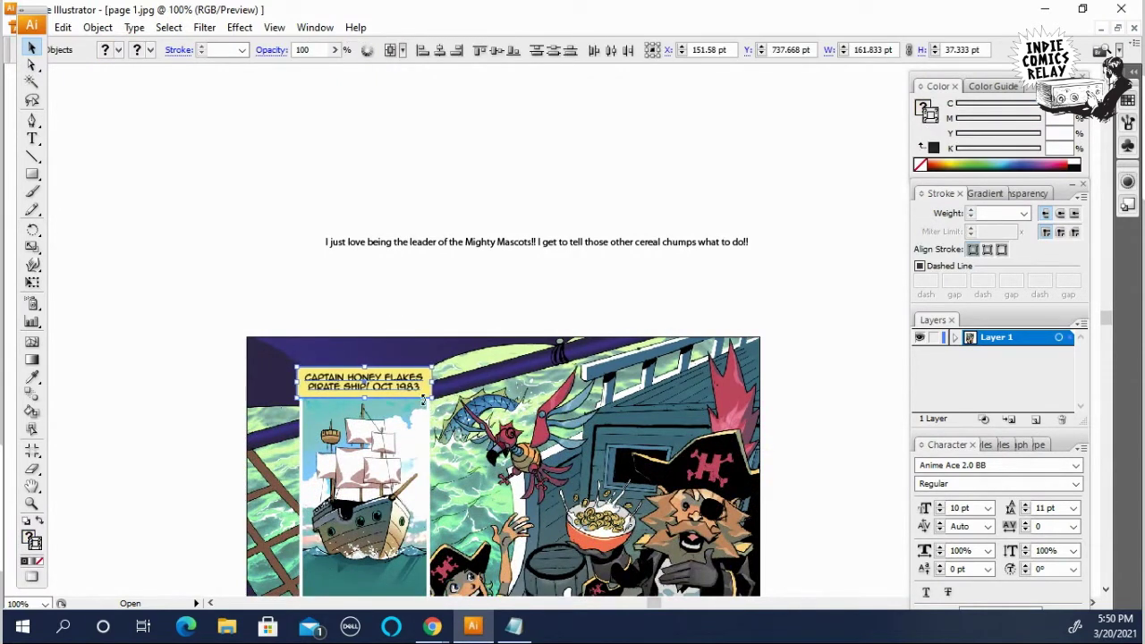
{"action": "left_click", "coordinate": [468, 330]}
{"action": "scroll", "coordinate": [510, 321], "scroll_direction": "down", "scroll_amount": 2}
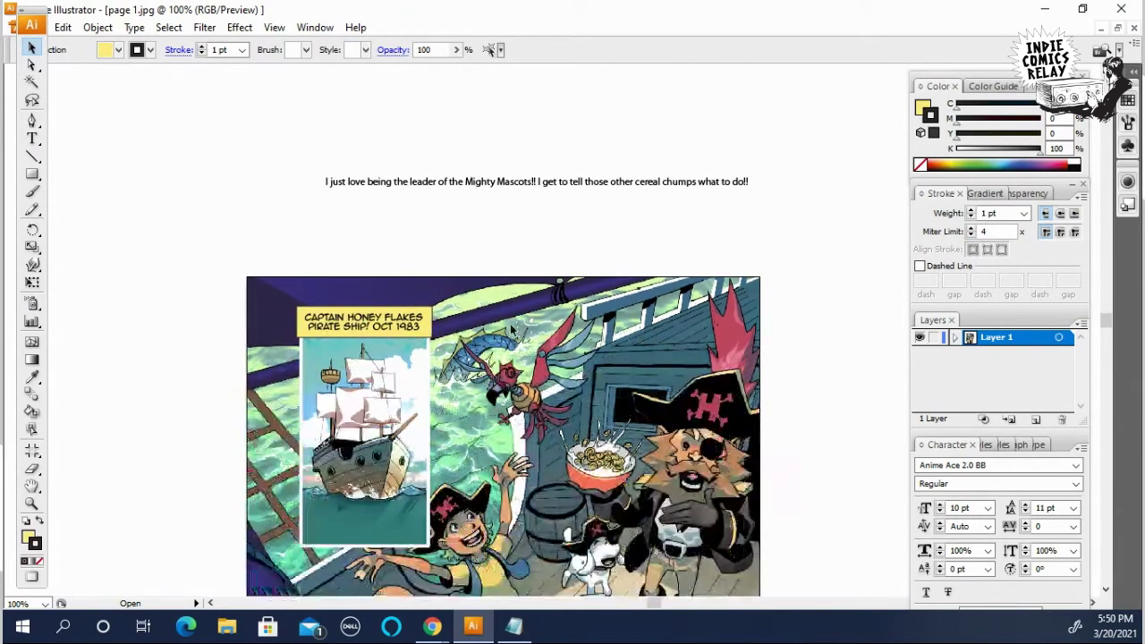
{"action": "scroll", "coordinate": [513, 352], "scroll_direction": "up", "scroll_amount": 1}
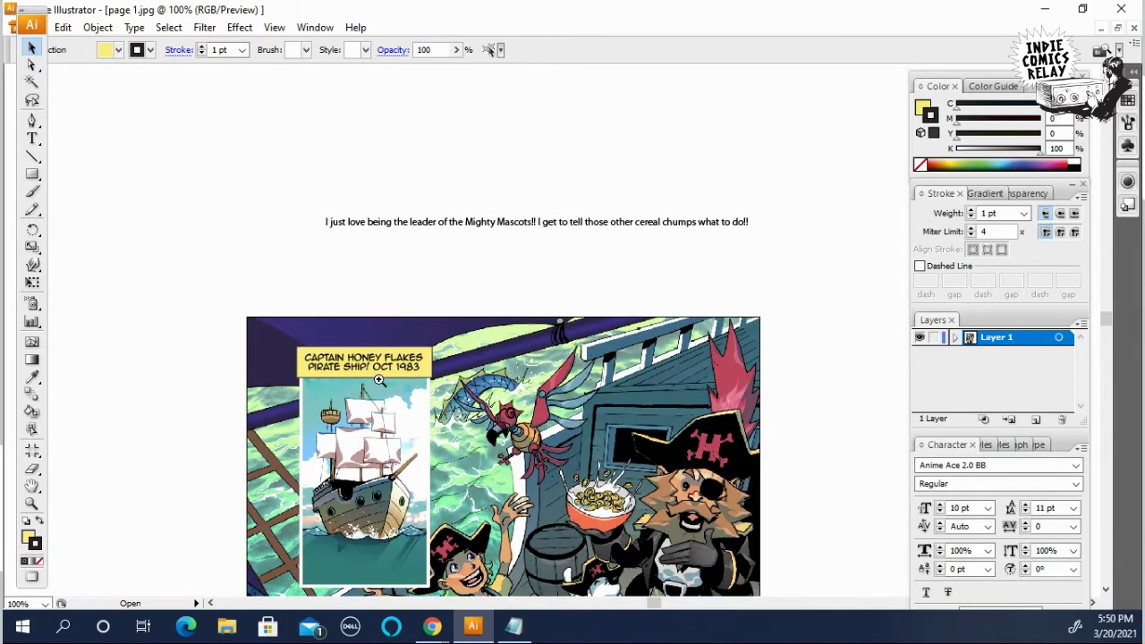
Step: Narrow the yellow box to about 151 pt wide and re-centre the caption text inside it
{"action": "left_click", "coordinate": [381, 381]}
{"action": "left_click", "coordinate": [521, 344]}
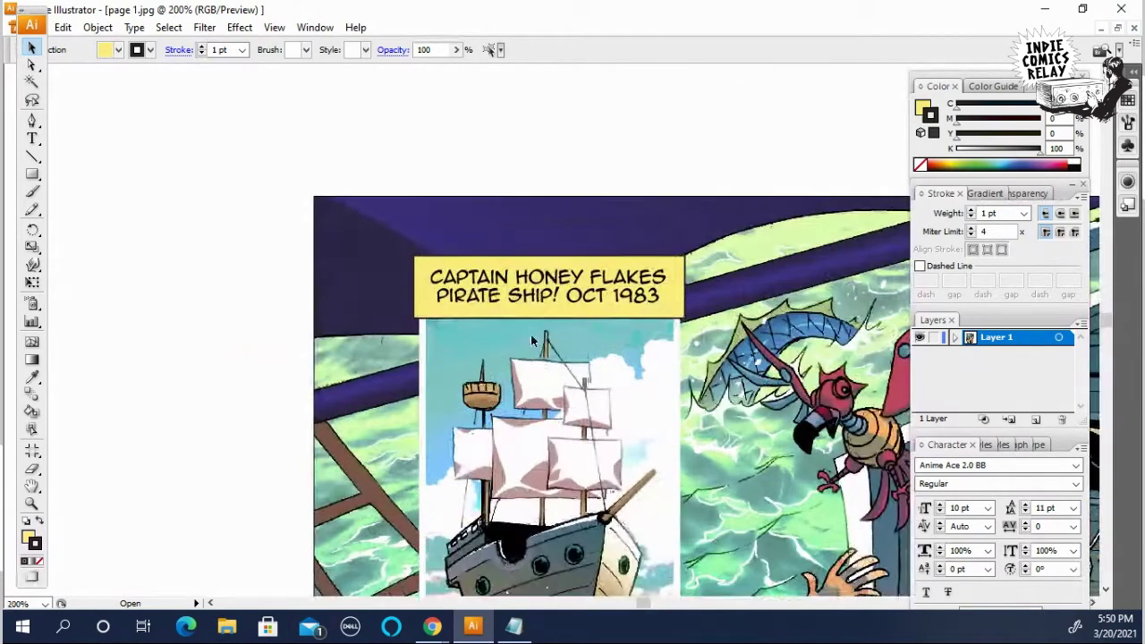
{"action": "left_click", "coordinate": [613, 284]}
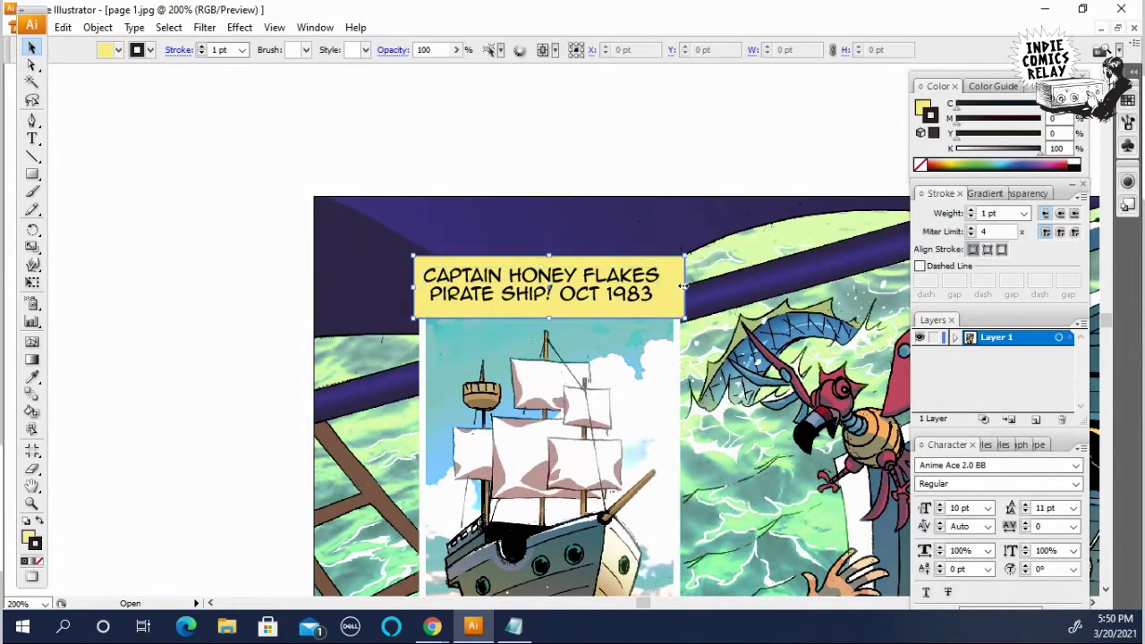
{"action": "left_click_drag", "start_coordinate": [671, 284], "coordinate": [669, 284]}
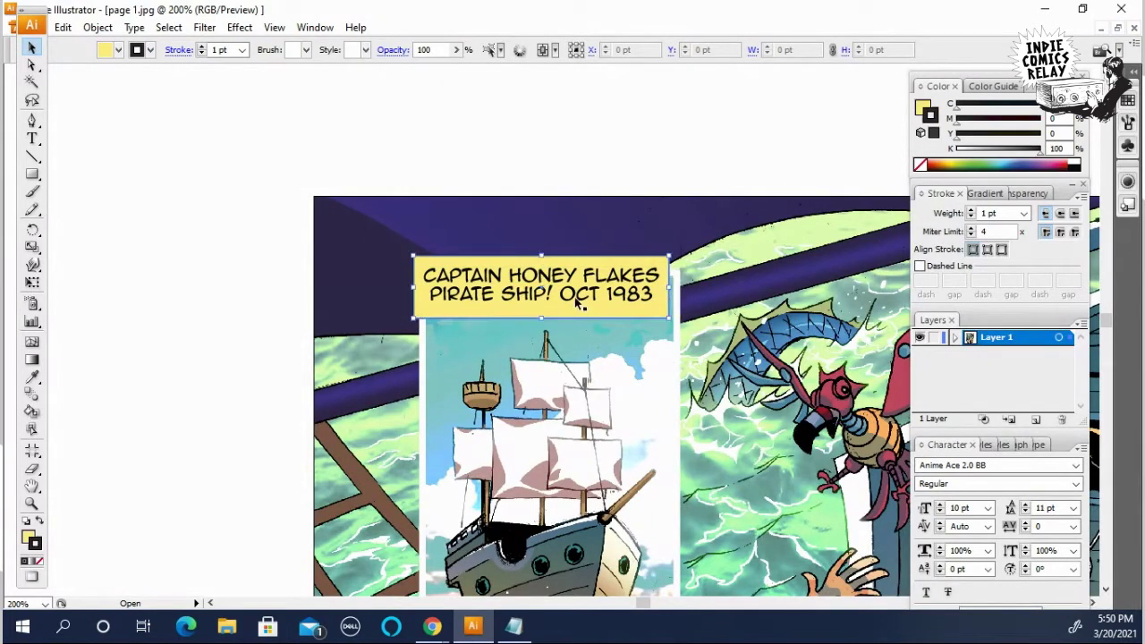
{"action": "left_click", "coordinate": [516, 293]}
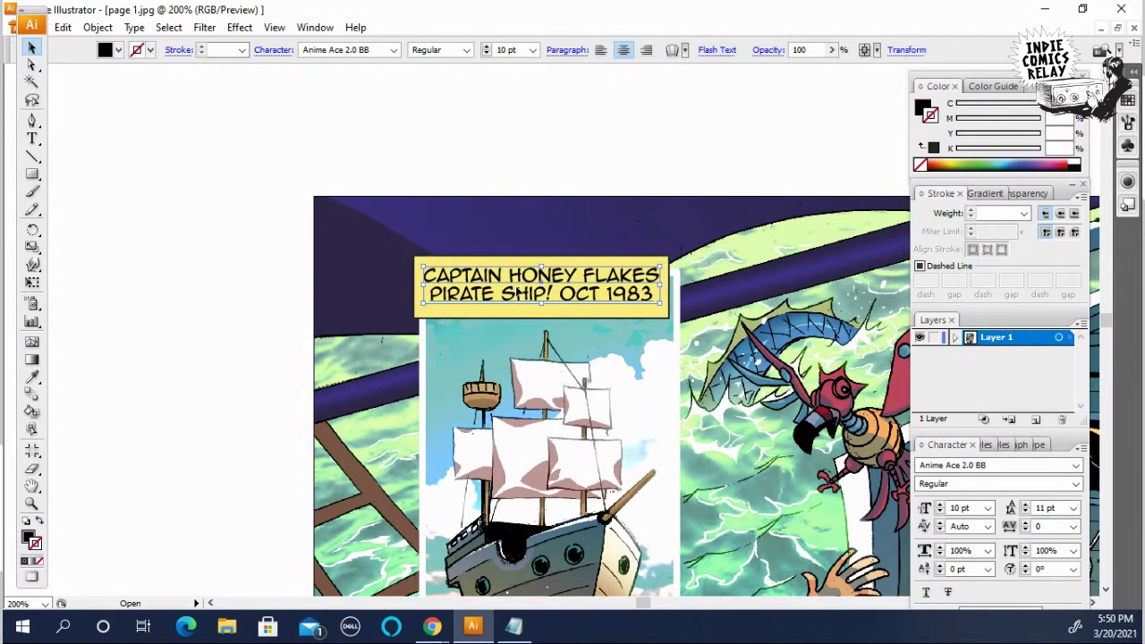
{"action": "key", "text": "Down"}
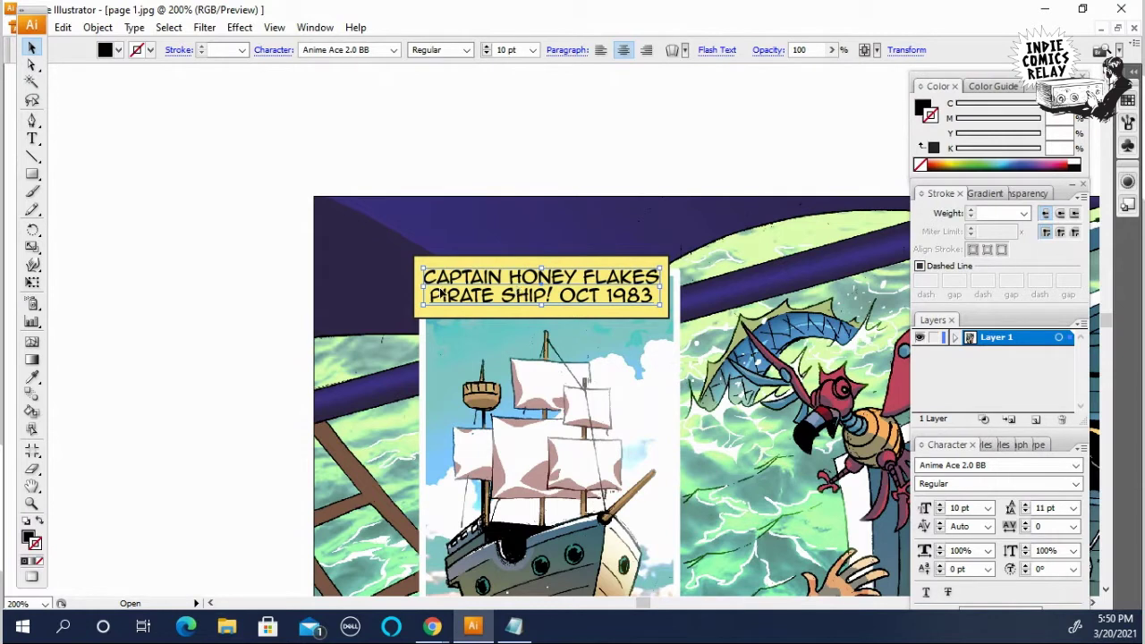
{"action": "left_click", "coordinate": [420, 305]}
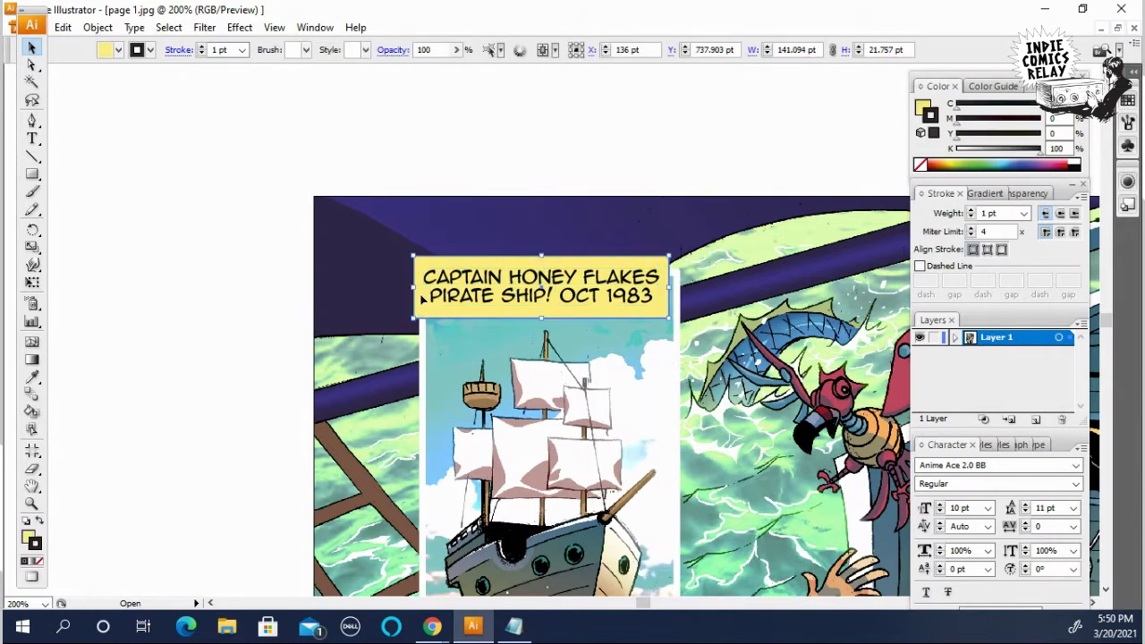
{"action": "left_click", "coordinate": [420, 300], "text": "shift"}
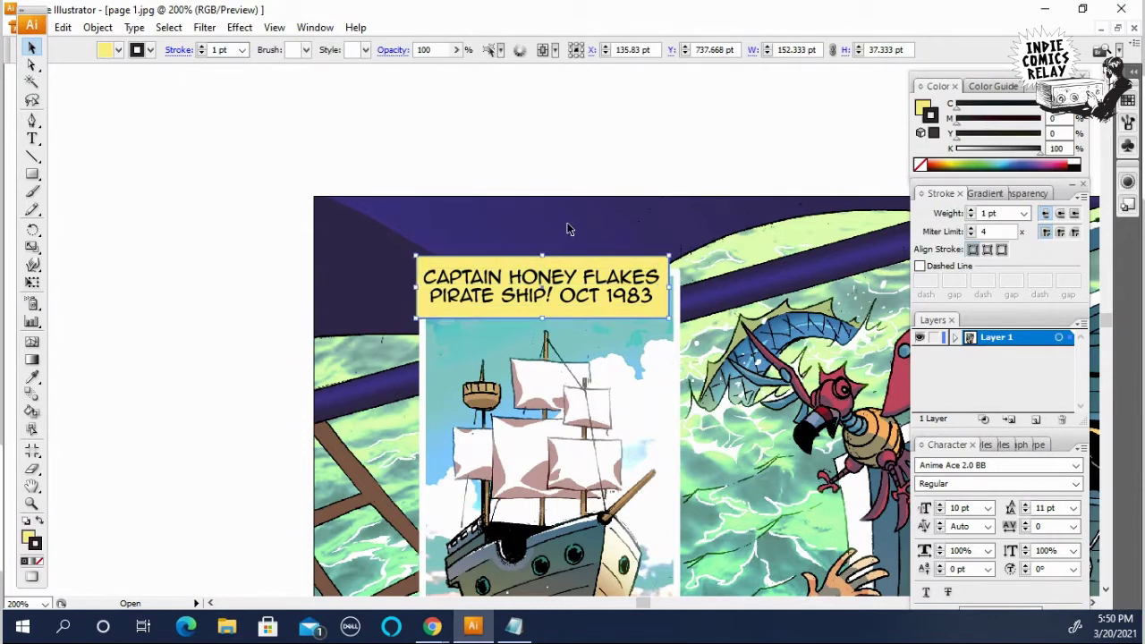
Step: Move the caption box and text down inside the ship inset's upper edge, fine-tune their position, and deselect them
{"action": "left_click_drag", "start_coordinate": [573, 294], "coordinate": [580, 325]}
{"action": "key", "text": "Right"}
{"action": "key", "text": "Right"}
{"action": "key", "text": "Right"}
{"action": "key", "text": "Right"}
{"action": "key", "text": "Right"}
{"action": "key", "text": "Right"}
{"action": "key", "text": "Right"}
{"action": "key", "text": "Right"}
{"action": "key", "text": "Up"}
{"action": "key", "text": "Up"}
{"action": "key", "text": "Up"}
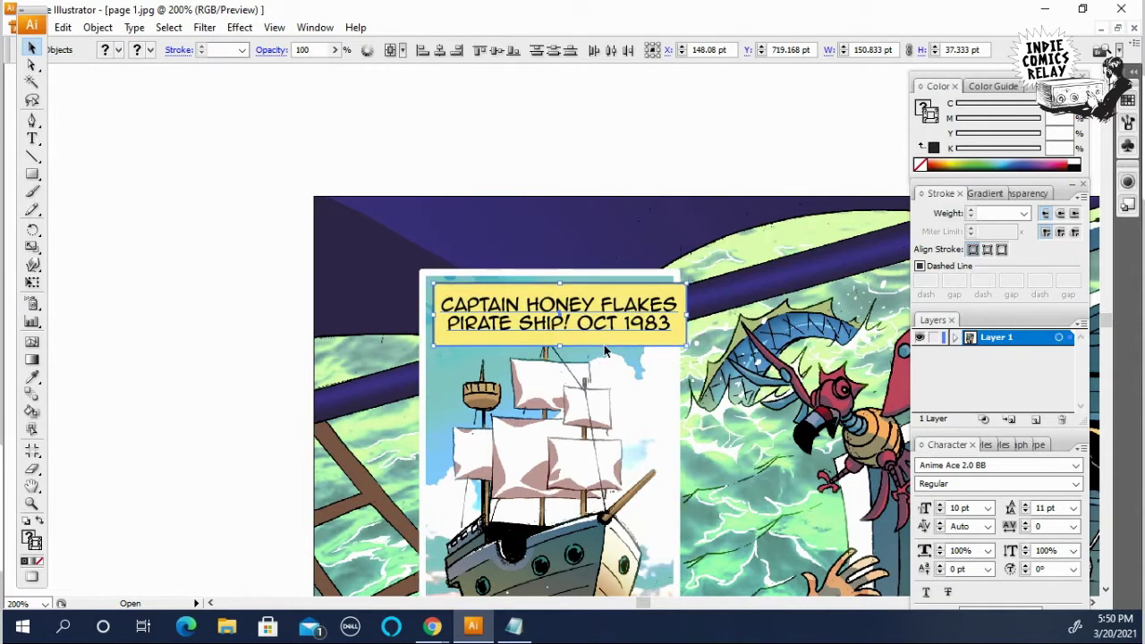
{"action": "left_click", "coordinate": [630, 251]}
Step: Scale the caption box and text down together to about 137 by 34 pt to fit the ship inset's width
{"action": "left_click_drag", "start_coordinate": [585, 302], "coordinate": [632, 387]}
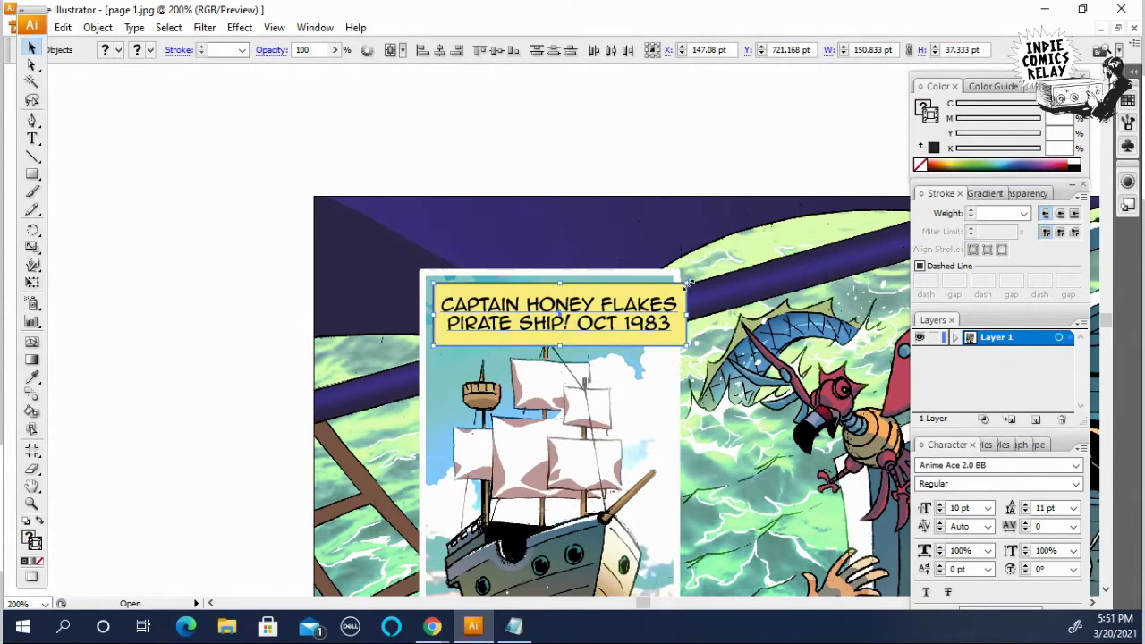
{"action": "key", "text": "ctrl+shift+o"}
{"action": "key", "text": "ctrl+h"}
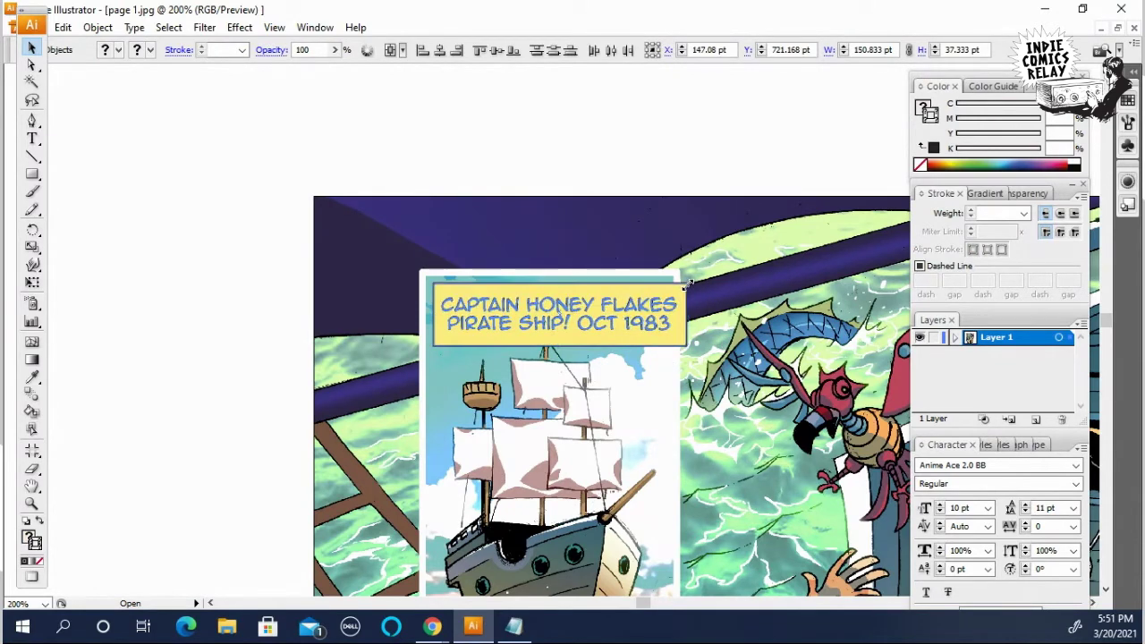
{"action": "left_click_drag", "start_coordinate": [689, 285], "coordinate": [702, 288]}
{"action": "left_click", "coordinate": [679, 313]}
Step: Nudge the scaled caption box and text to centre them near the top of the ship inset, and deselect them
{"action": "left_click_drag", "start_coordinate": [636, 243], "coordinate": [657, 338]}
{"action": "key", "text": "Right"}
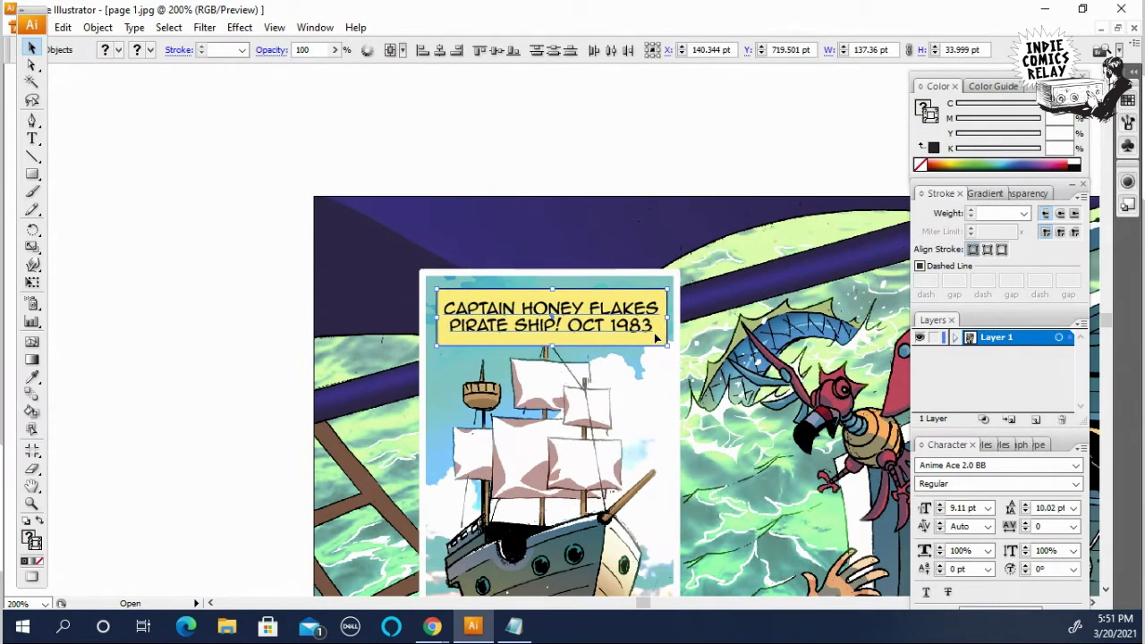
{"action": "key", "text": "Left"}
{"action": "key", "text": "Up"}
{"action": "key", "text": "Up"}
{"action": "key", "text": "Up"}
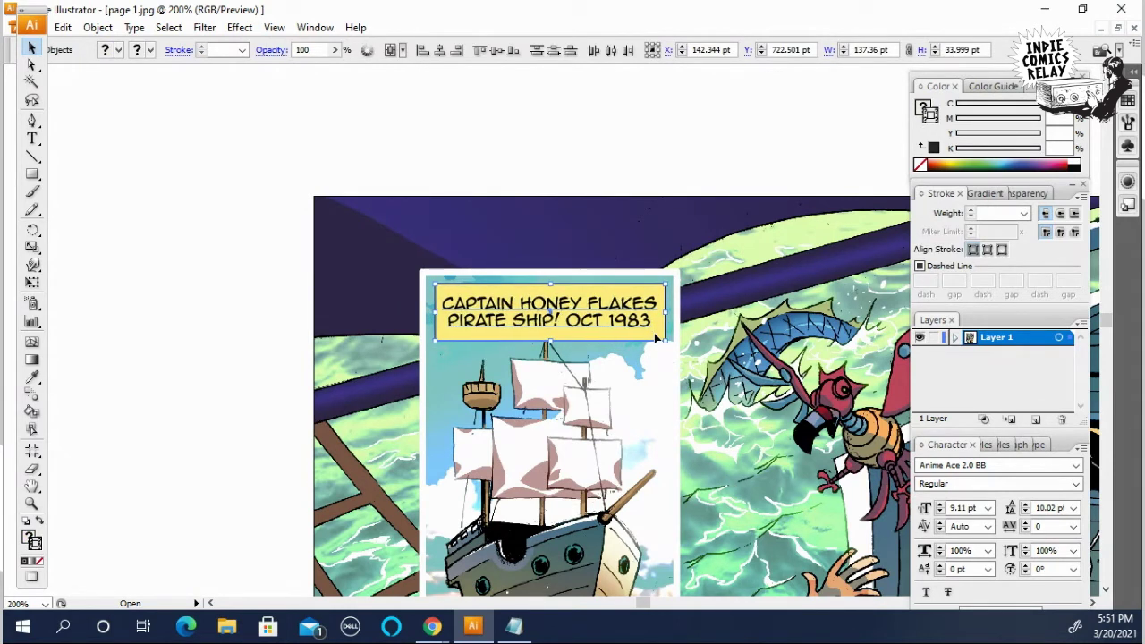
{"action": "left_click", "coordinate": [731, 384]}
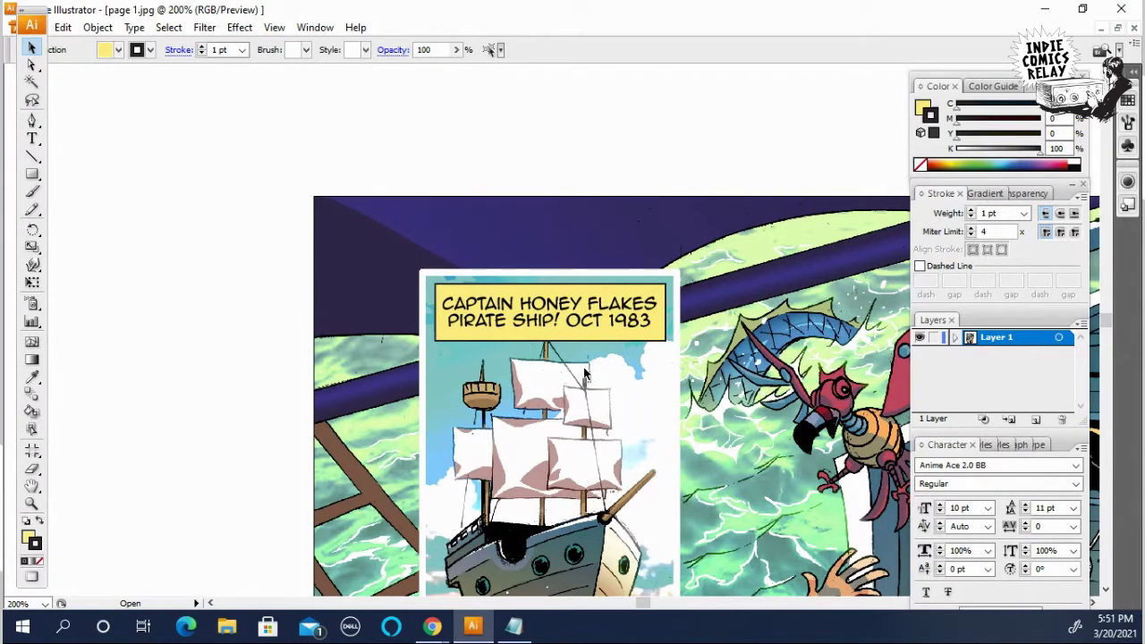
{"action": "left_click", "coordinate": [614, 327]}
{"action": "scroll", "coordinate": [832, 535], "scroll_direction": "down", "scroll_amount": 2}
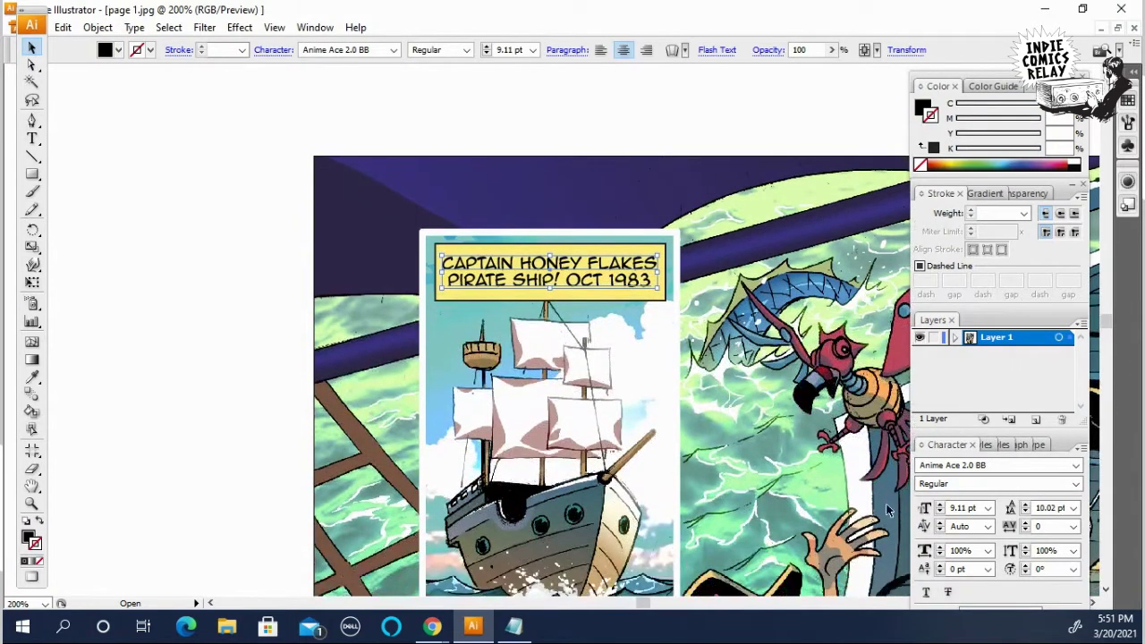
{"action": "left_click", "coordinate": [987, 508]}
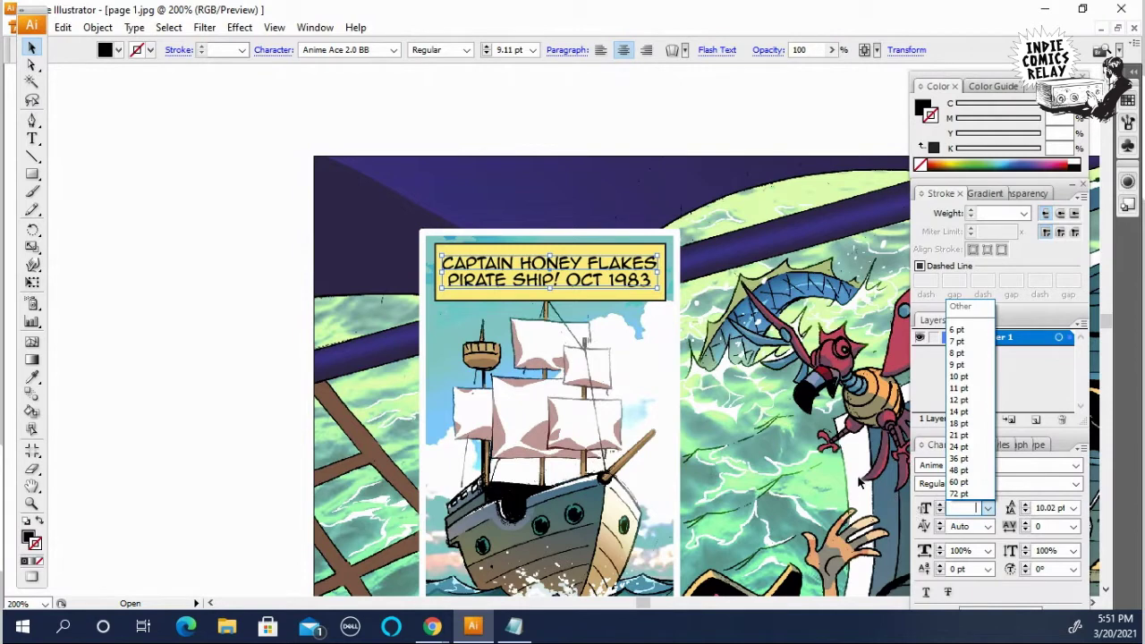
{"action": "key", "text": "Return"}
{"action": "left_click", "coordinate": [577, 341]}
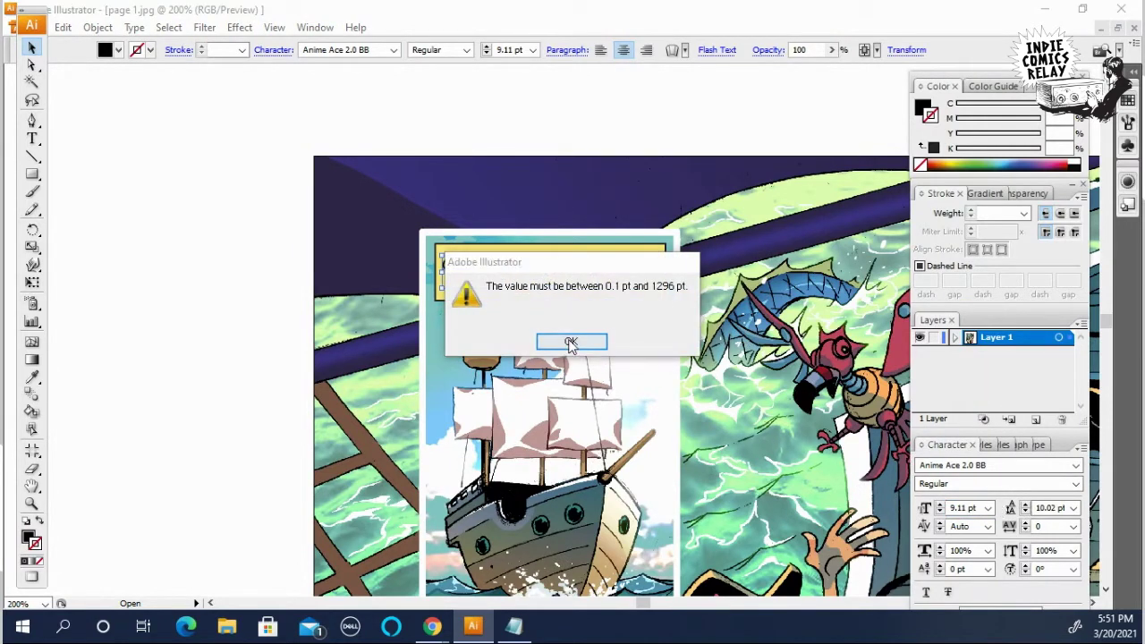
{"action": "key", "text": "Return"}
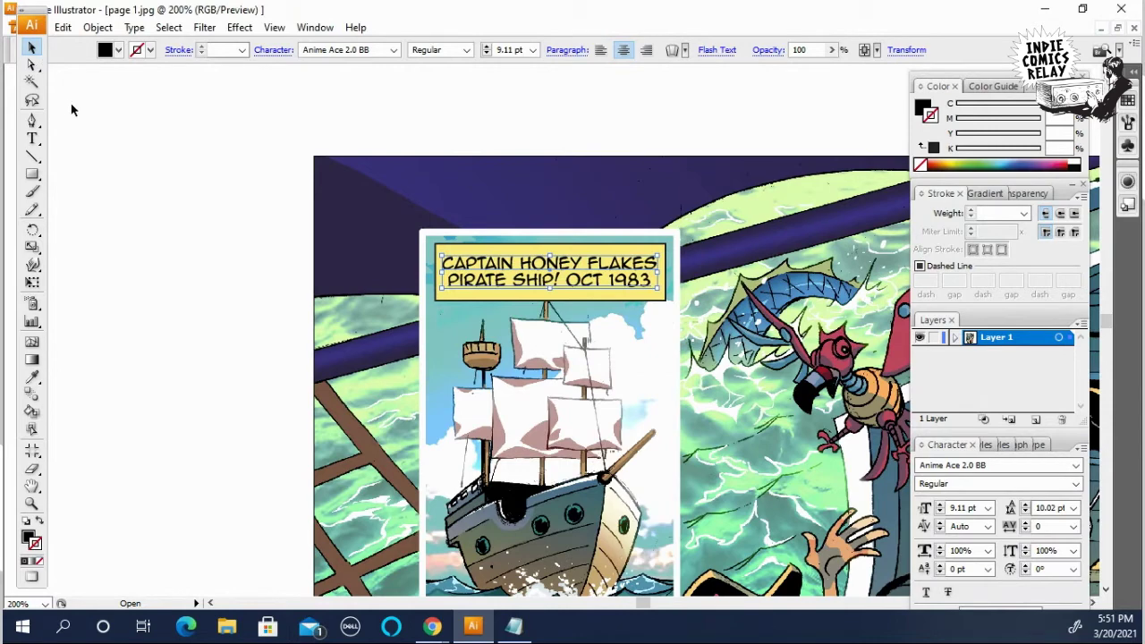
{"action": "left_click", "coordinate": [75, 111]}
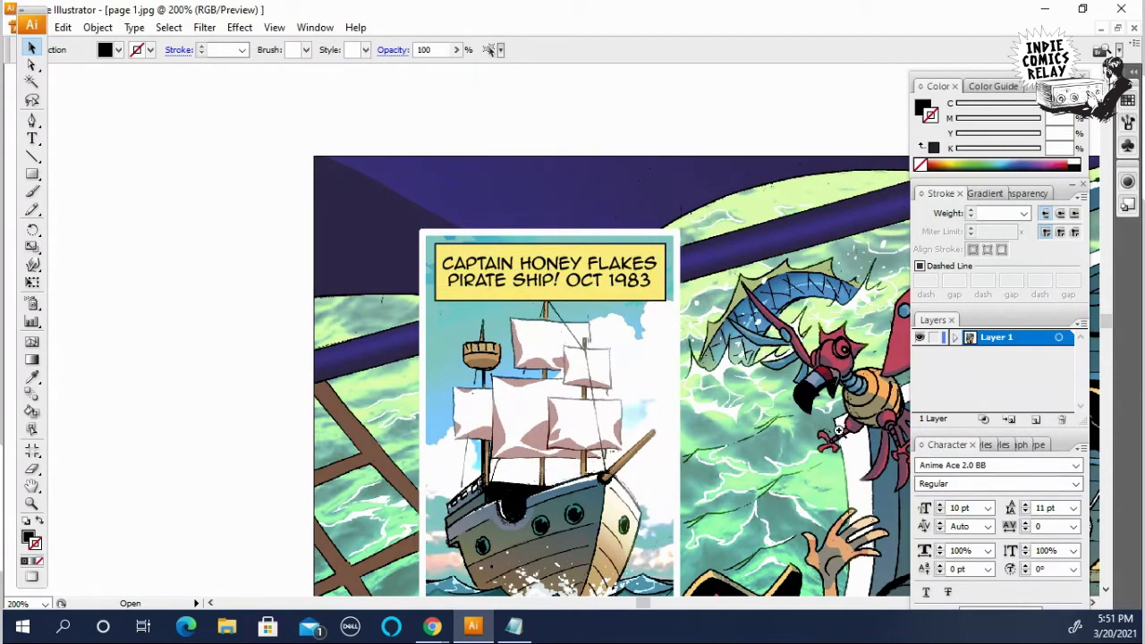
Step: Set the caption text to a 9 pt font size with 10 pt leading, and deselect it
{"action": "key", "text": "ctrl+equal"}
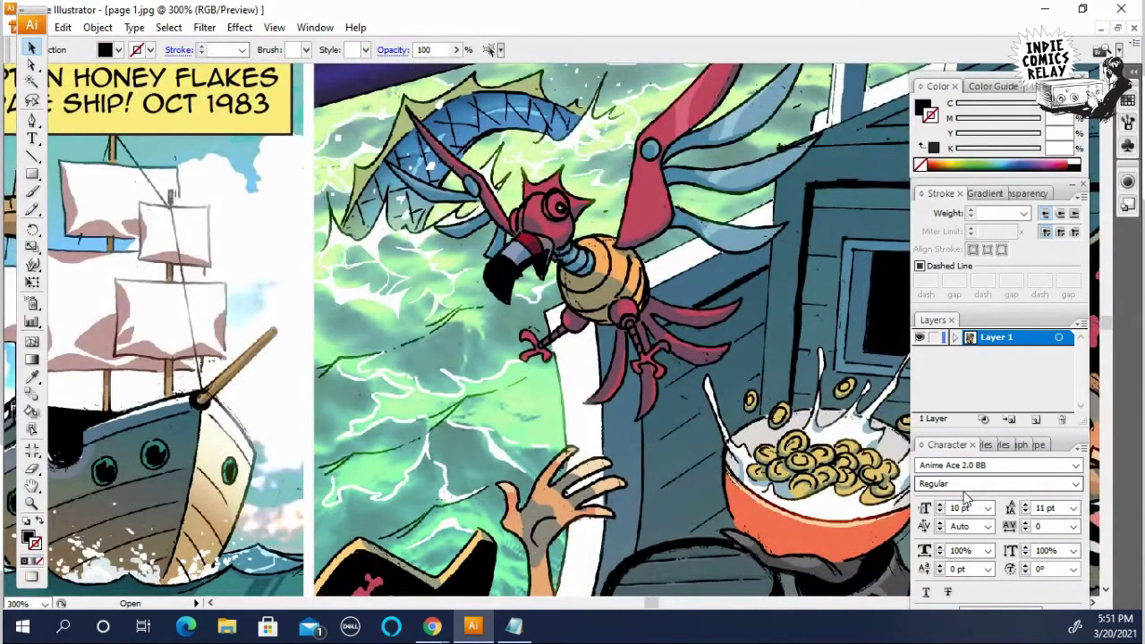
{"action": "key", "text": "ctrl+minus"}
{"action": "key", "text": "ctrl+minus"}
{"action": "key", "text": "ctrl+minus"}
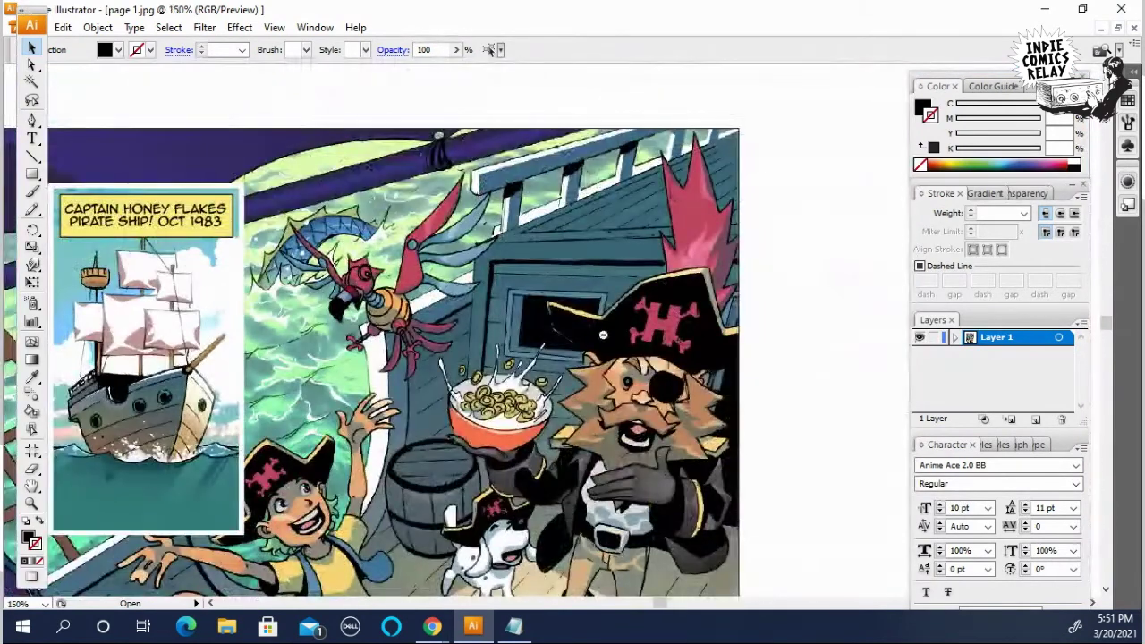
{"action": "key", "text": "ctrl+equal"}
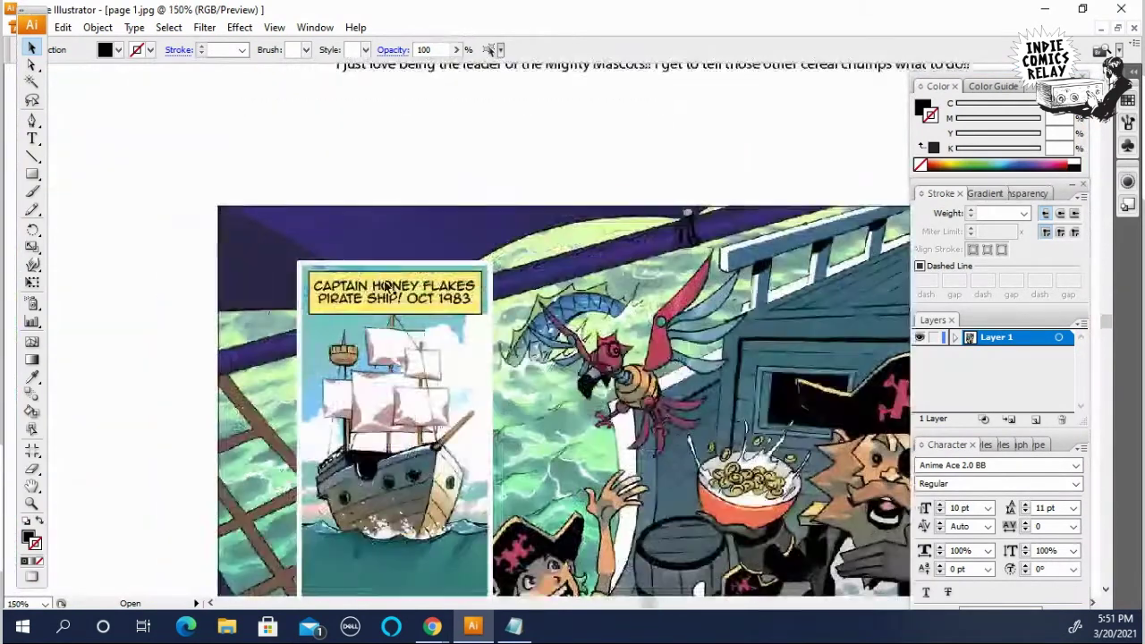
{"action": "left_click", "coordinate": [437, 302]}
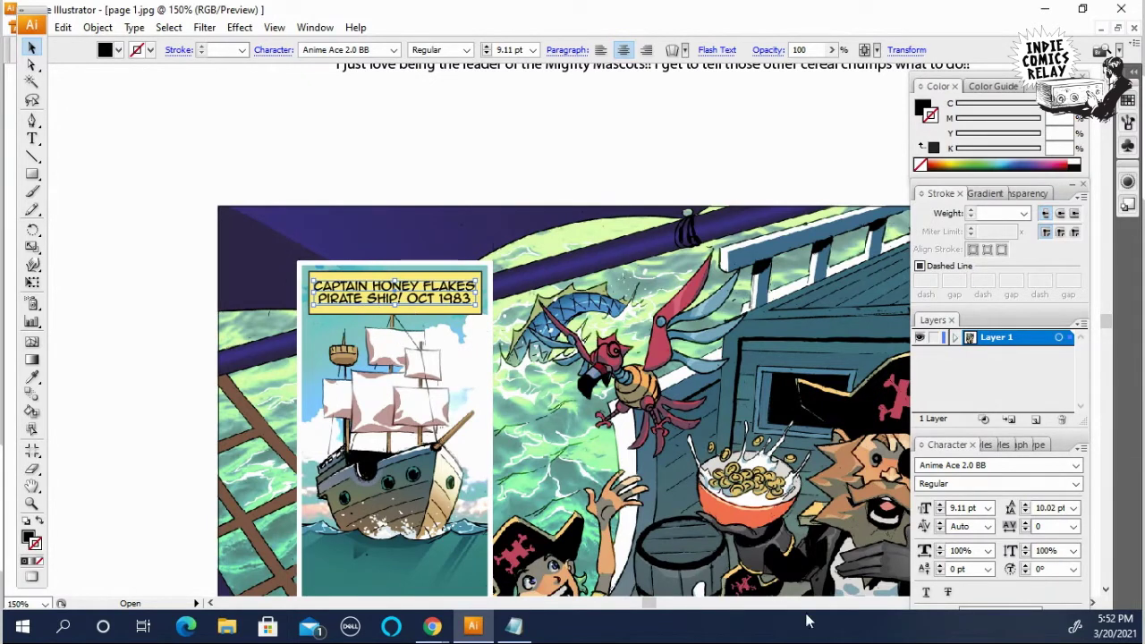
{"action": "left_click", "coordinate": [940, 513]}
{"action": "left_click", "coordinate": [940, 504]}
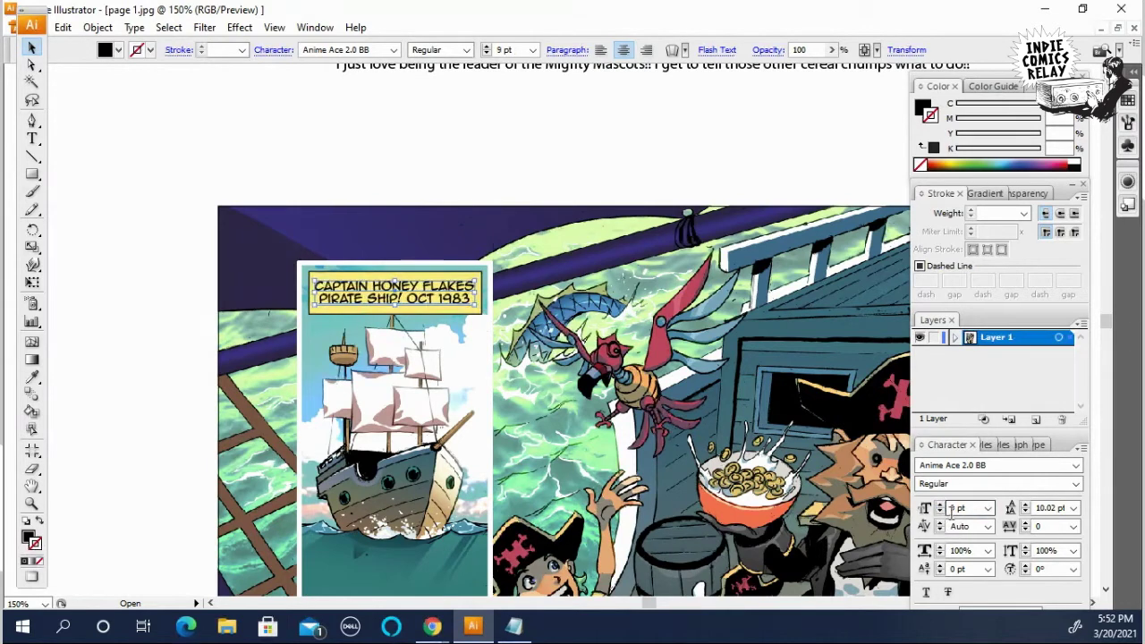
{"action": "left_click", "coordinate": [1026, 511]}
{"action": "left_click", "coordinate": [1029, 506]}
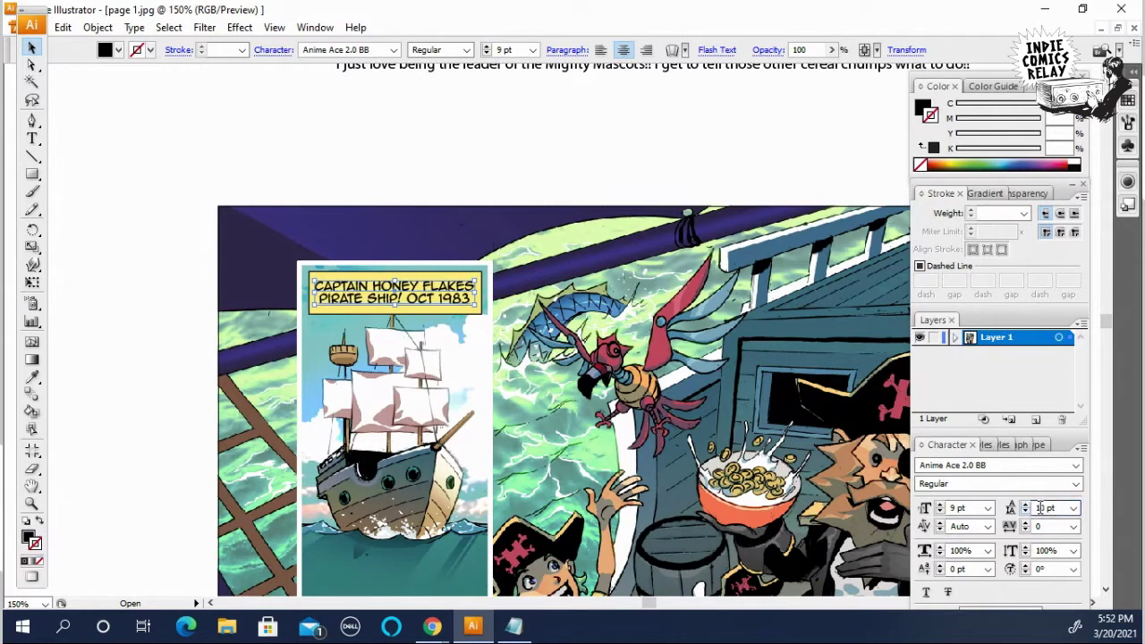
{"action": "left_click", "coordinate": [1029, 505]}
{"action": "left_click", "coordinate": [560, 382]}
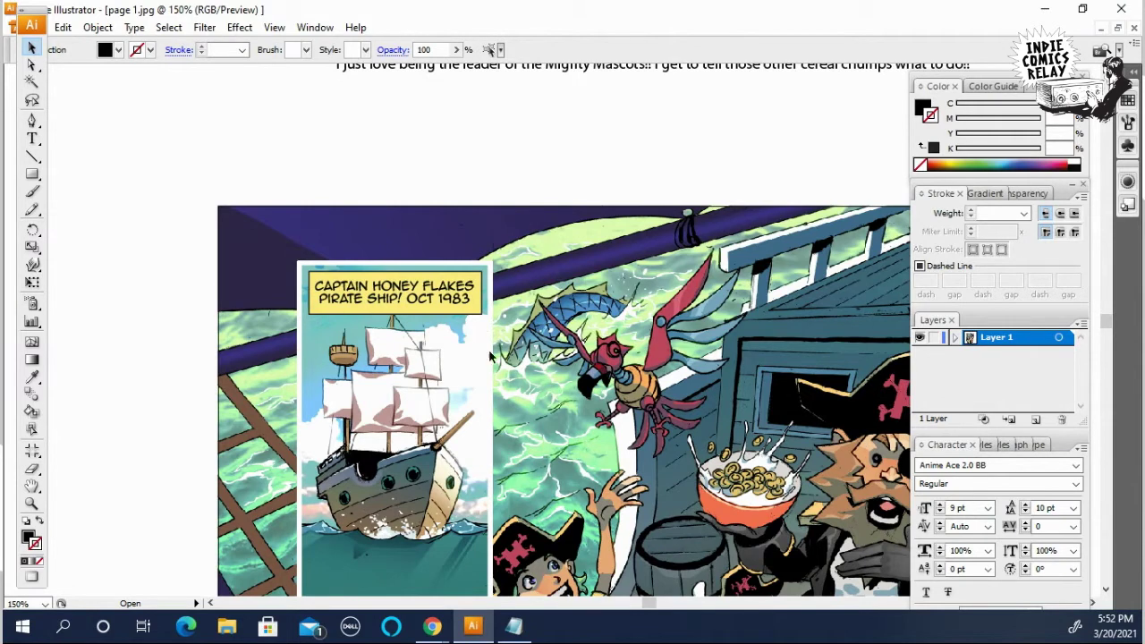
Step: Move the caption box and its text together out of the ship inset to the blank area above the page artwork
{"action": "scroll", "coordinate": [505, 363], "scroll_direction": "up", "scroll_amount": 3}
{"action": "left_click_drag", "start_coordinate": [382, 333], "coordinate": [438, 501]}
{"action": "left_click_drag", "start_coordinate": [437, 443], "coordinate": [239, 265]}
{"action": "left_click", "coordinate": [239, 265]}
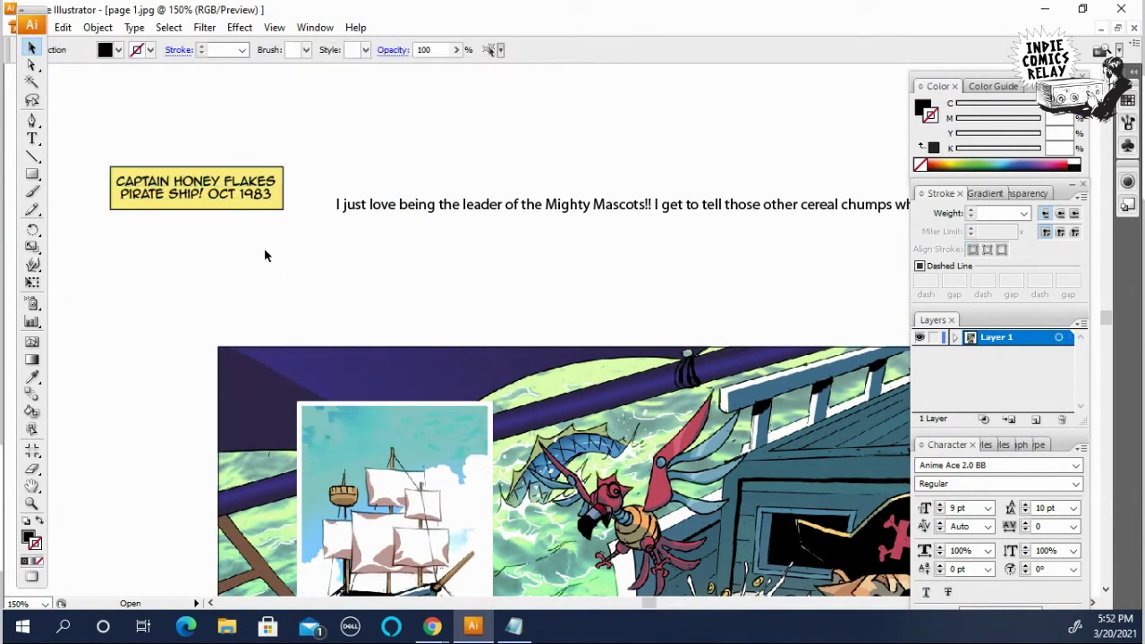
Step: Duplicate the yellow caption box just below the original, fill the copy black, and deselect it
{"action": "left_click", "coordinate": [275, 205]}
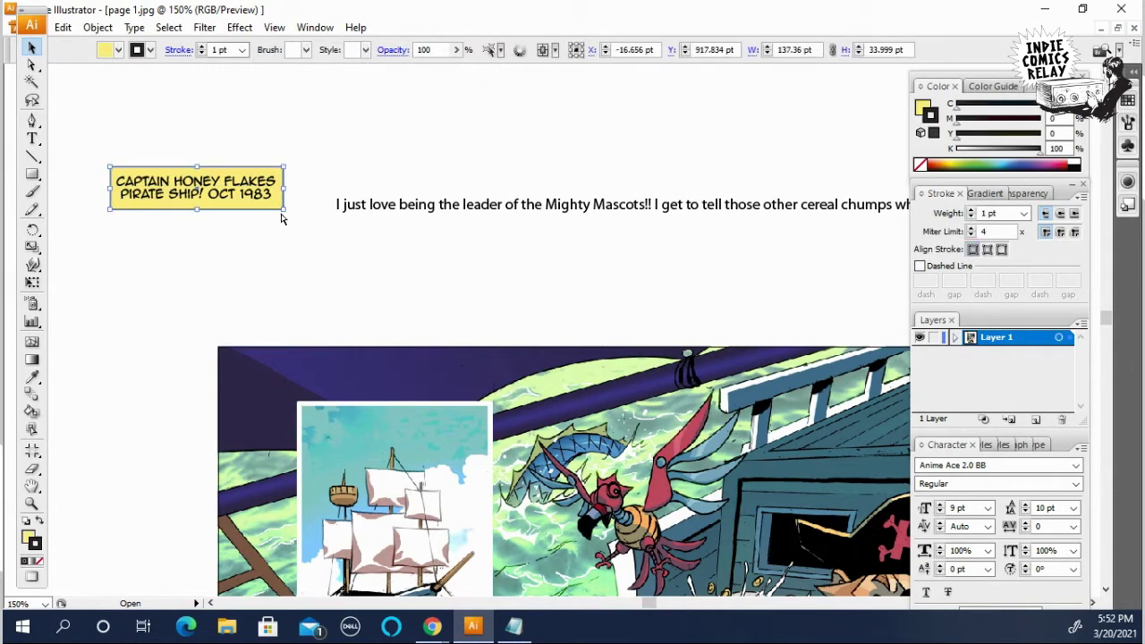
{"action": "left_click_drag", "start_coordinate": [277, 205], "coordinate": [312, 281]}
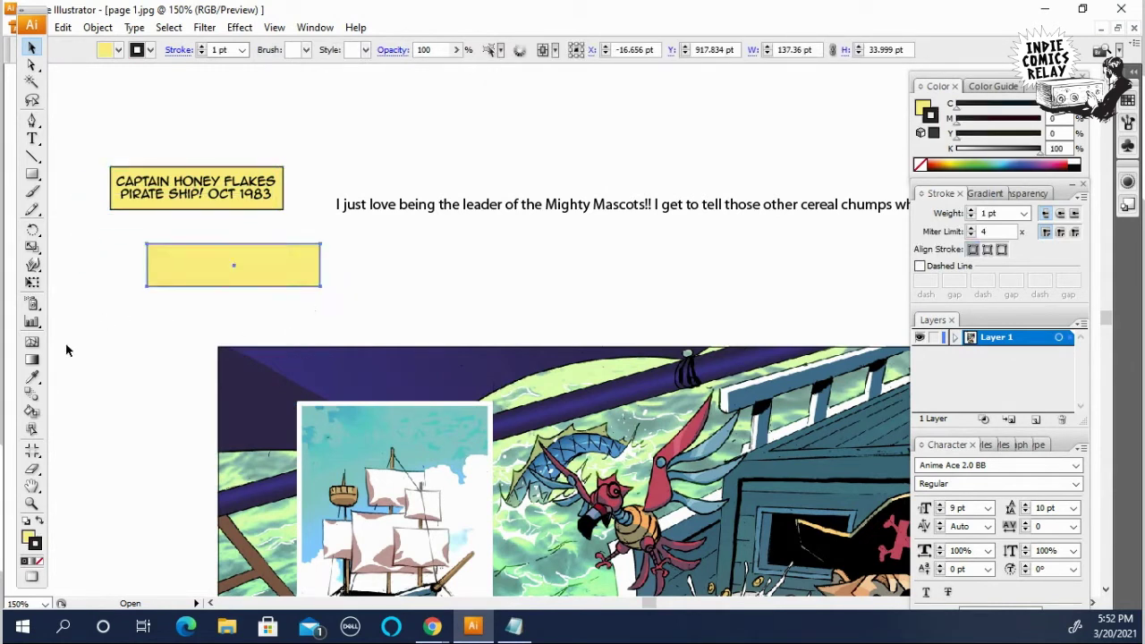
{"action": "left_click", "coordinate": [33, 542]}
{"action": "left_click", "coordinate": [309, 304]}
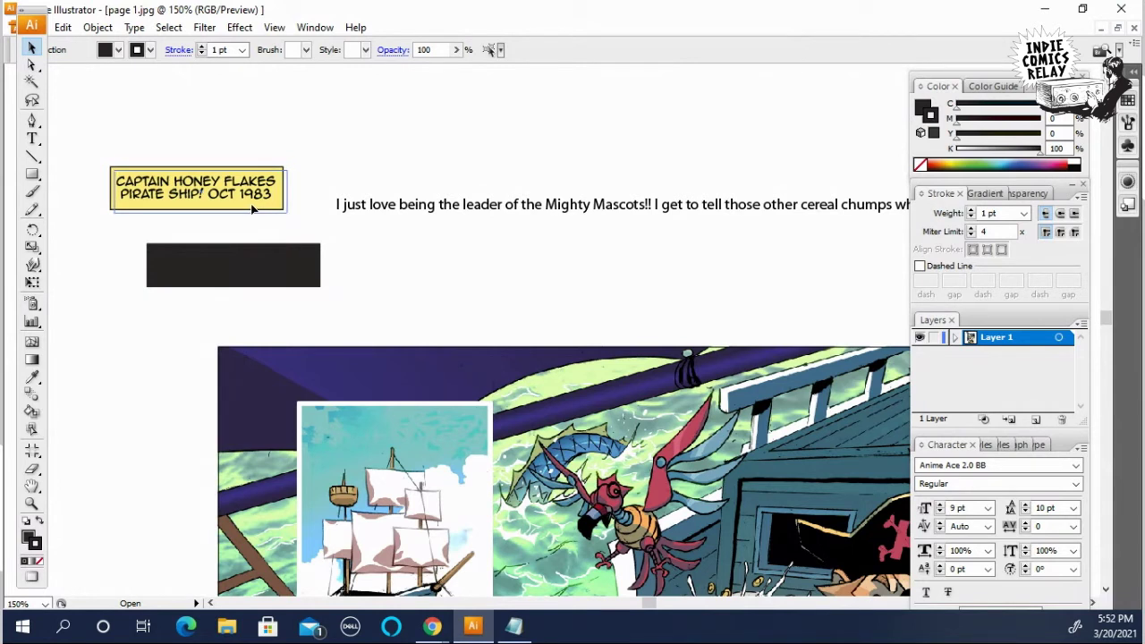
Step: Place the black copy over the caption, offset slightly down and right, and send it behind the caption as a drop shadow
{"action": "left_click_drag", "start_coordinate": [286, 283], "coordinate": [251, 207]}
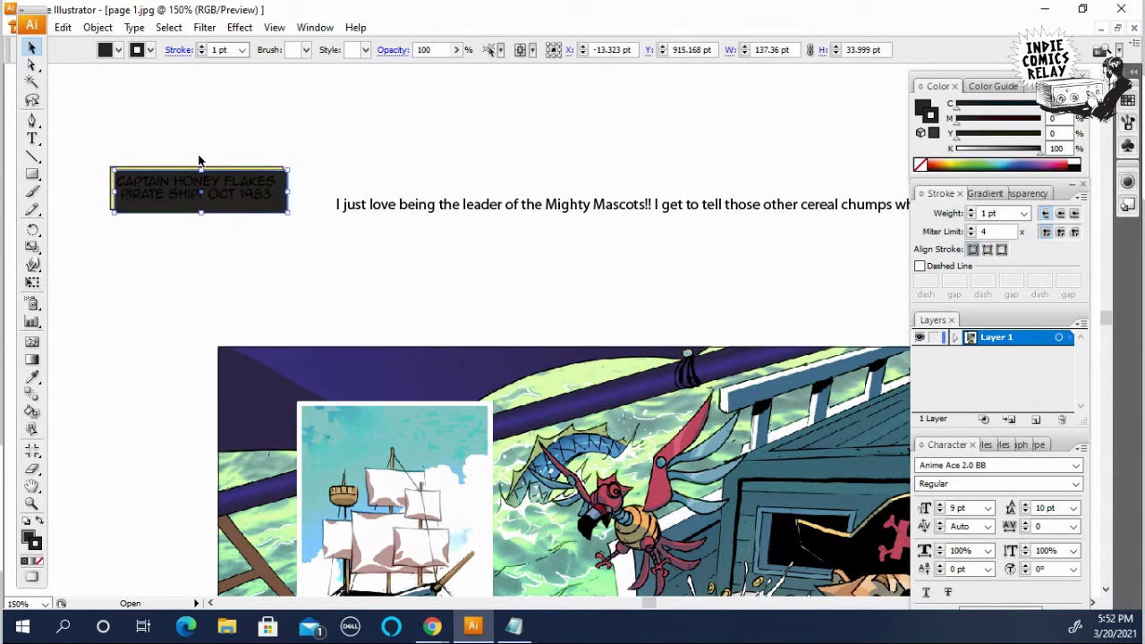
{"action": "left_click", "coordinate": [98, 26]}
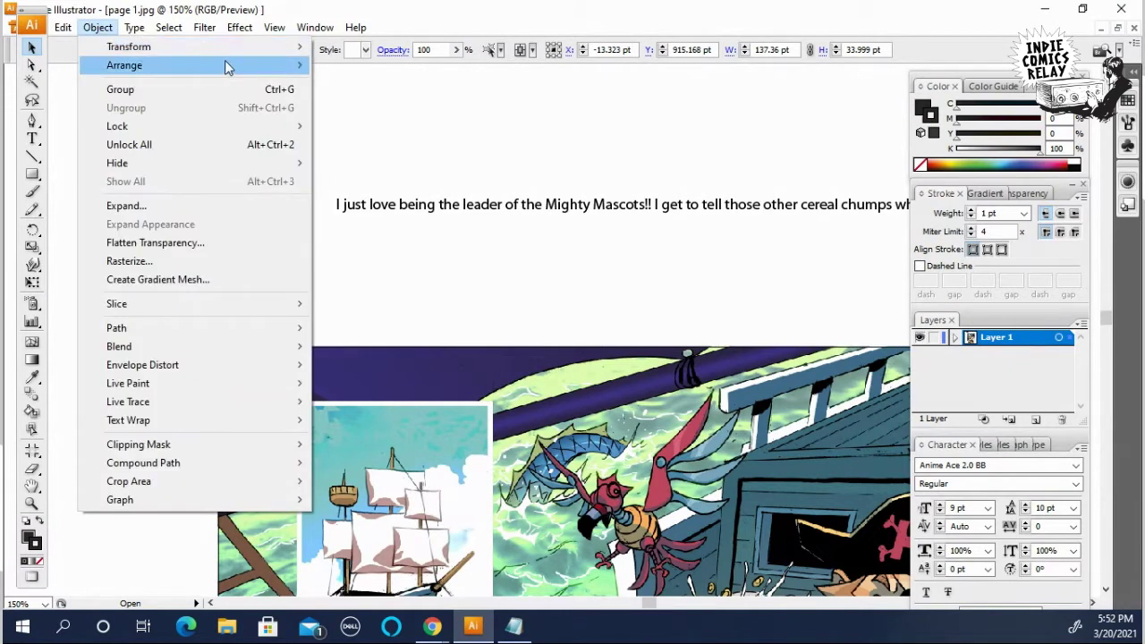
{"action": "mouse_move", "coordinate": [219, 67]}
{"action": "left_click", "coordinate": [388, 119]}
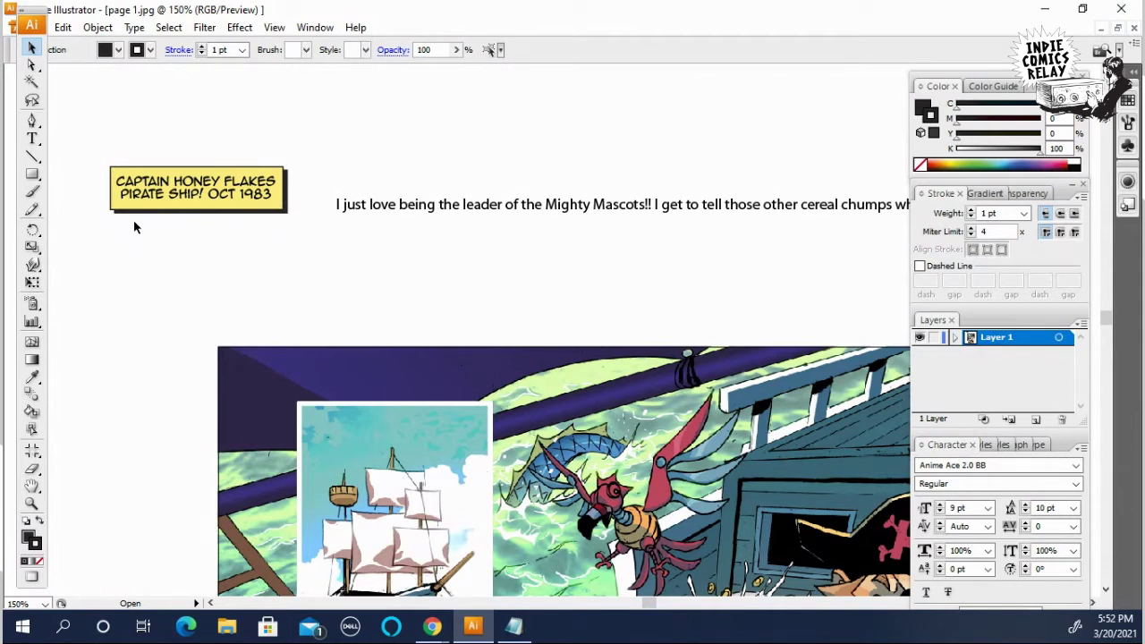
Step: Extend the black shadow box leftward so it also projects past the yellow box's left edge, and deselect it
{"action": "left_click", "coordinate": [269, 206]}
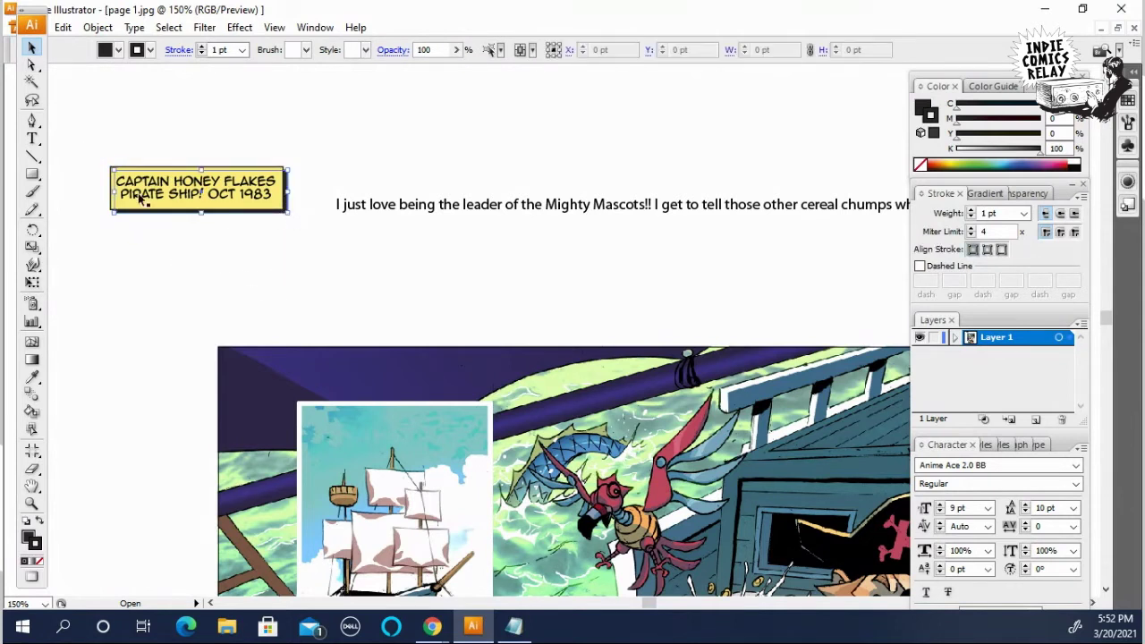
{"action": "left_click_drag", "start_coordinate": [111, 193], "coordinate": [103, 193]}
{"action": "left_click", "coordinate": [181, 280]}
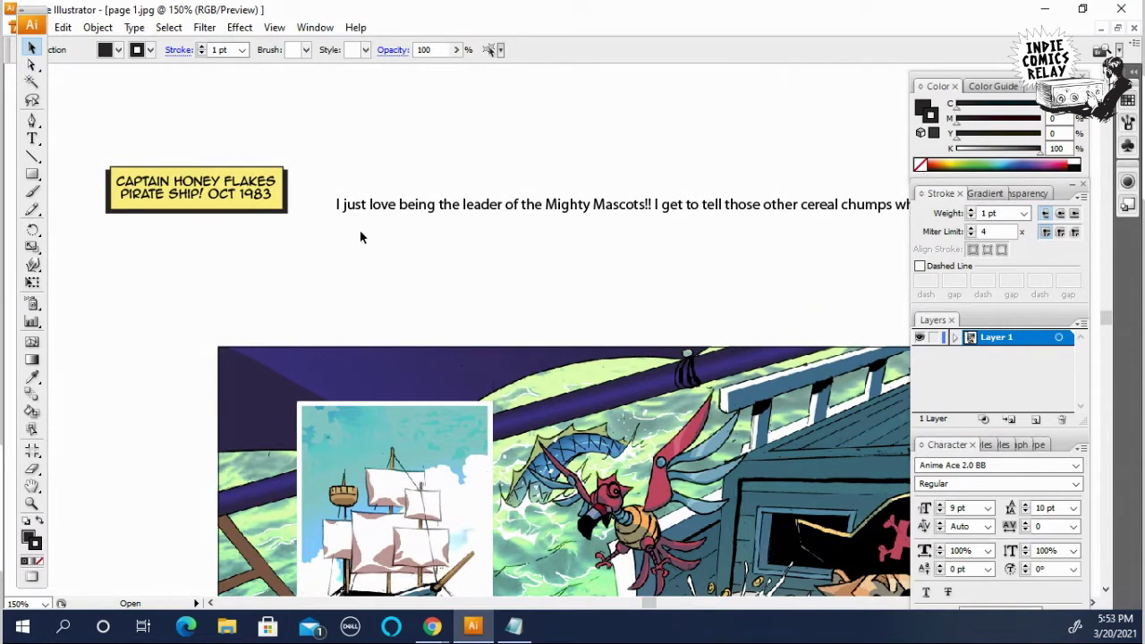
Step: Try white and green fills on the front caption box and settle on a bright yellow with Y at 96.47%
{"action": "left_click", "coordinate": [286, 219]}
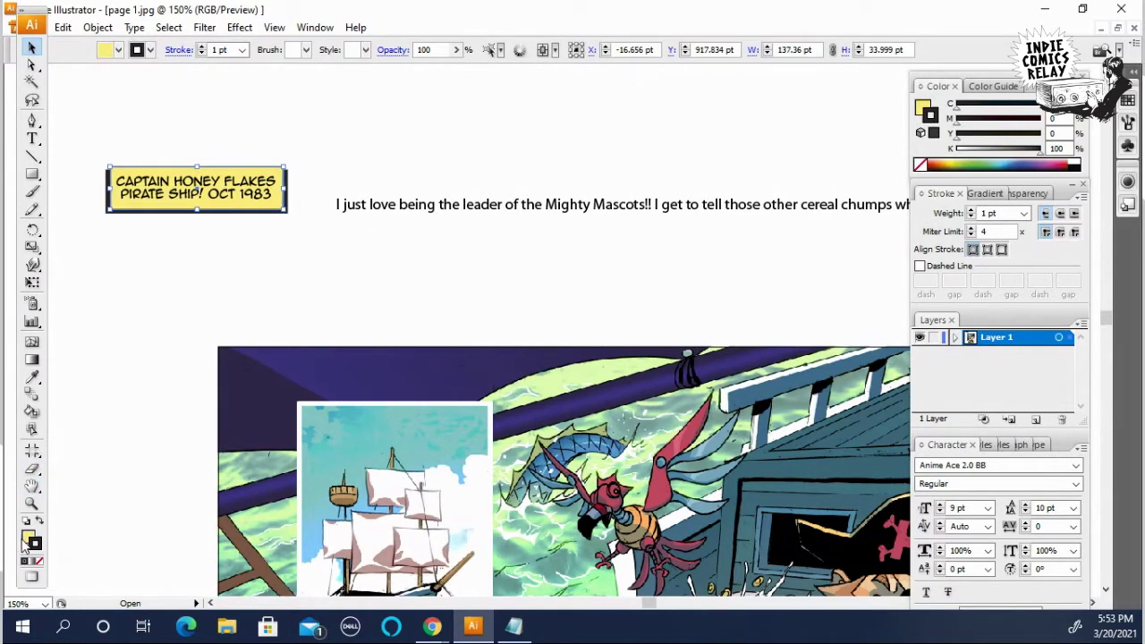
{"action": "left_click", "coordinate": [27, 541]}
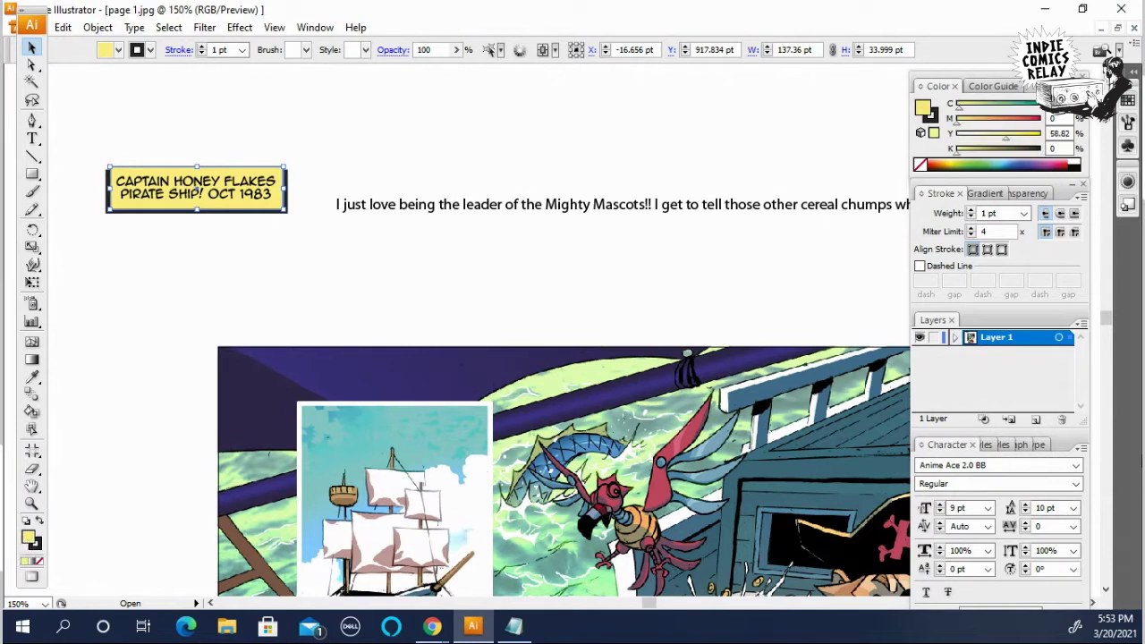
{"action": "left_click", "coordinate": [1077, 160]}
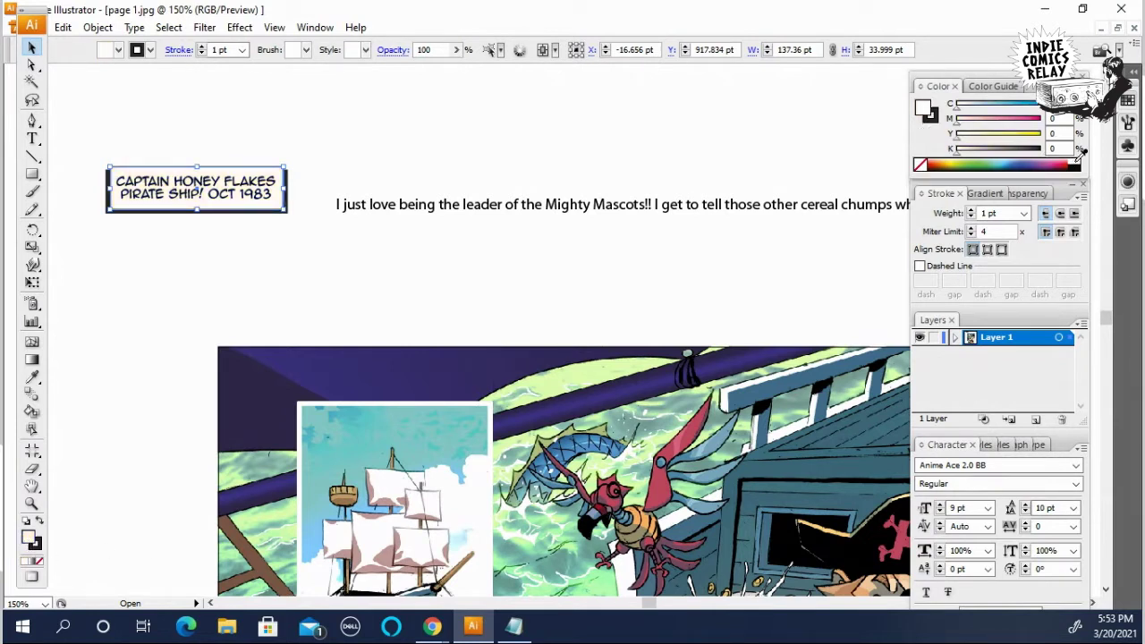
{"action": "left_click", "coordinate": [995, 160]}
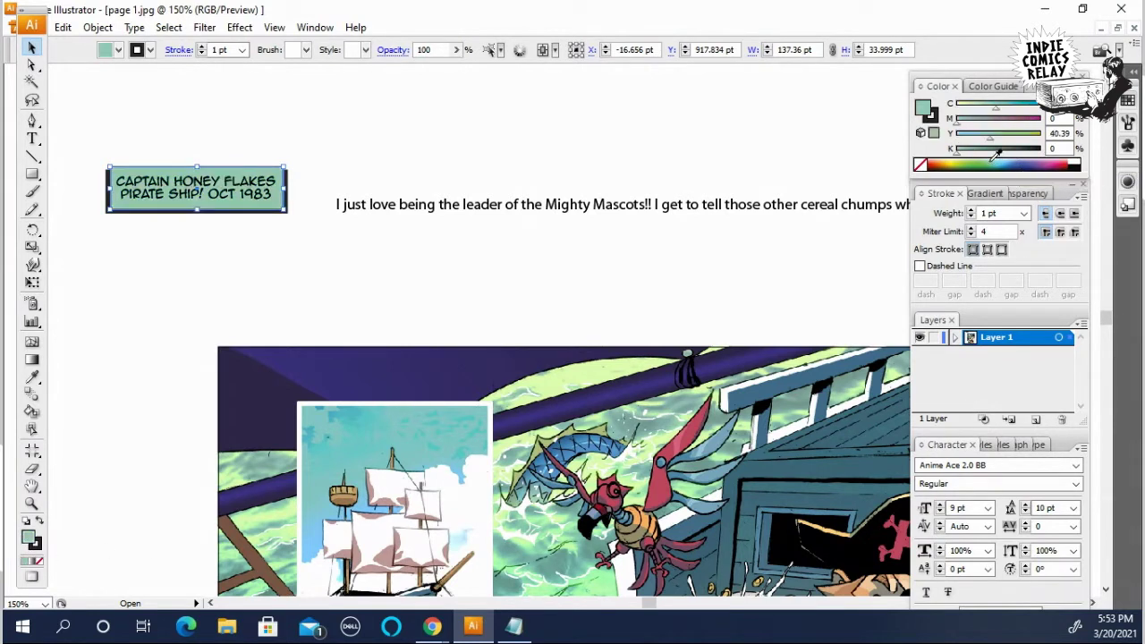
{"action": "left_click", "coordinate": [981, 161]}
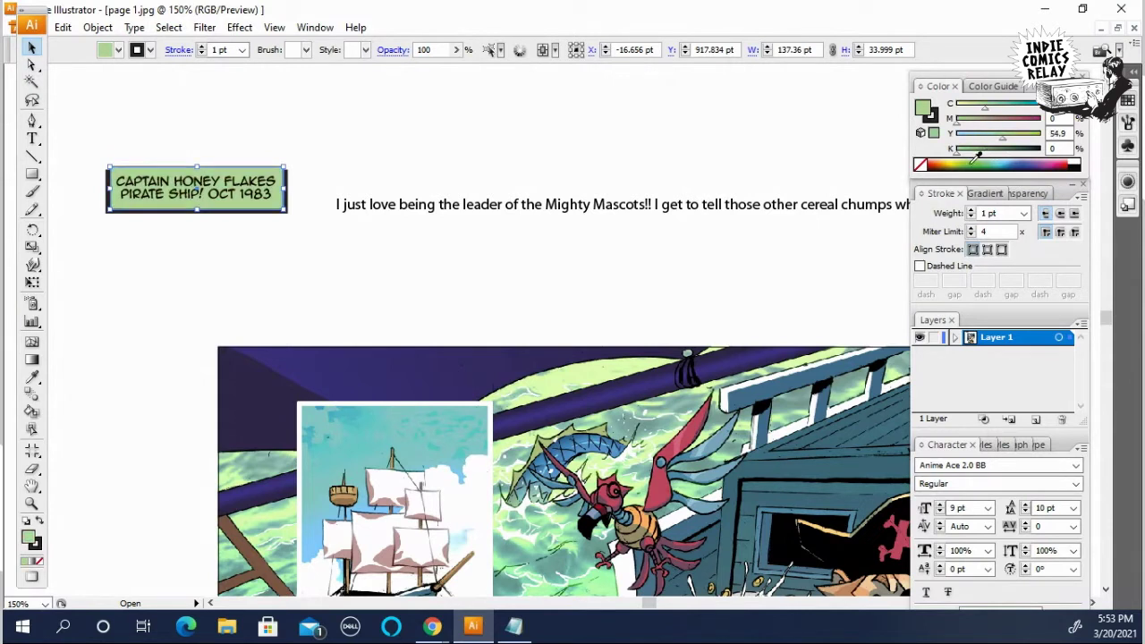
{"action": "left_click", "coordinate": [968, 160]}
{"action": "left_click", "coordinate": [953, 161]}
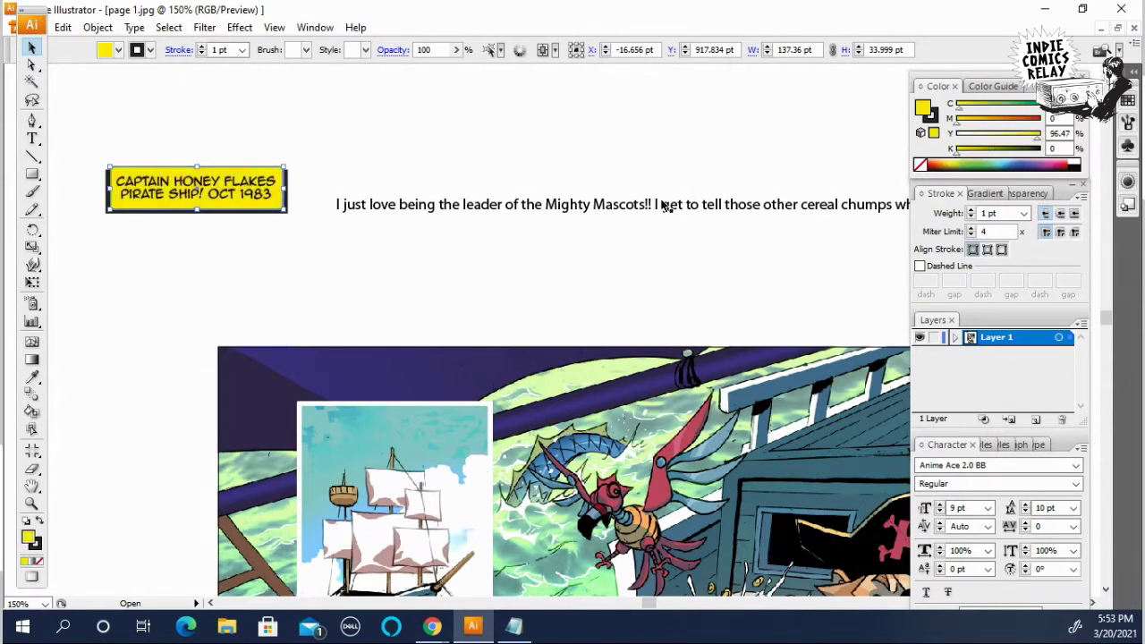
{"action": "left_click", "coordinate": [463, 139]}
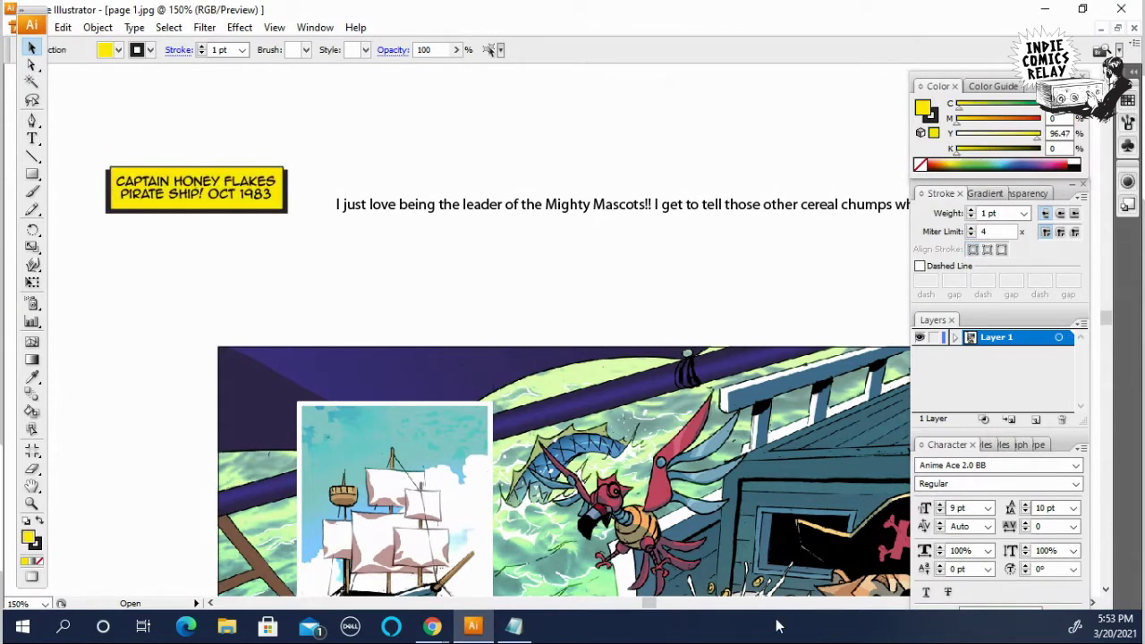
Step: Move the one-line dialogue text slightly right and up in the blank area above the page, and deselect it
{"action": "left_click", "coordinate": [755, 257], "text": "ctrl+alt"}
{"action": "scroll", "coordinate": [521, 307], "scroll_direction": "down", "scroll_amount": 1}
{"action": "left_click_drag", "start_coordinate": [489, 257], "coordinate": [522, 237]}
{"action": "left_click", "coordinate": [516, 328]}
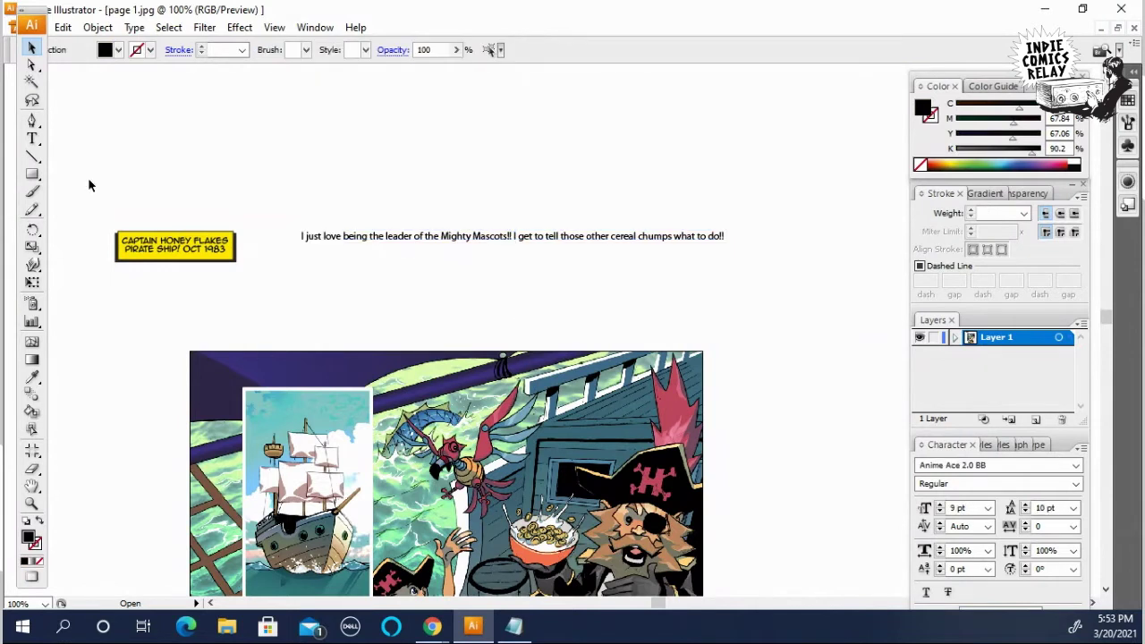
Step: Cut "I just love being the leader of the Mighty Mascots!!" from the dialogue line and delete the leftover leading space
{"action": "left_click", "coordinate": [32, 138]}
{"action": "left_click_drag", "start_coordinate": [513, 235], "coordinate": [298, 239]}
{"action": "key", "text": "ctrl+c"}
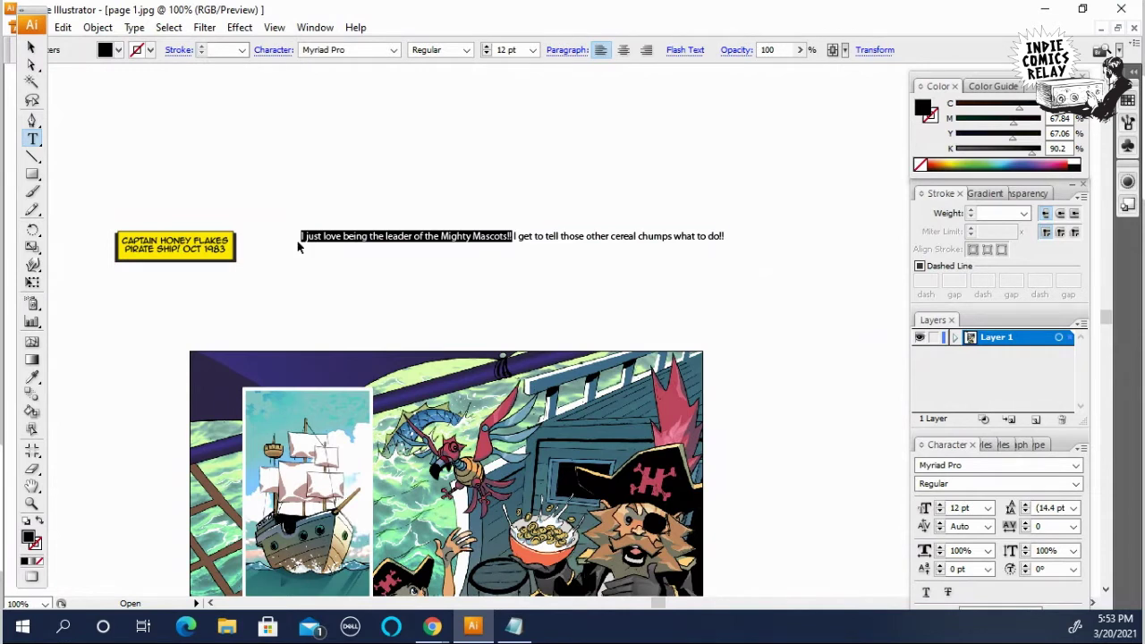
{"action": "key", "text": "BackSpace"}
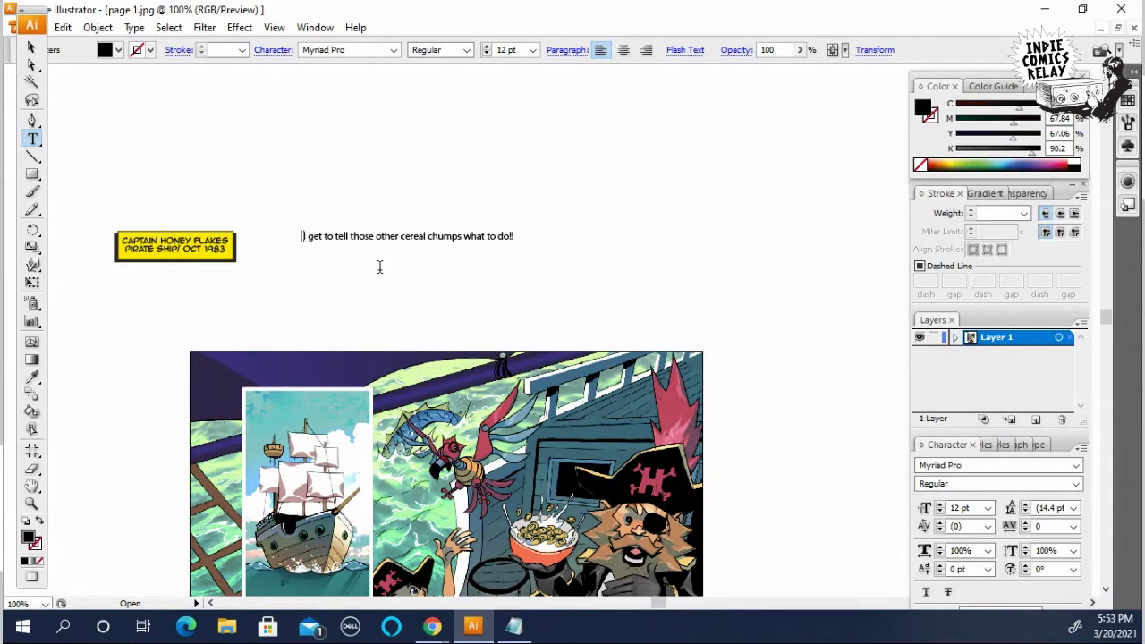
{"action": "key", "text": "Delete"}
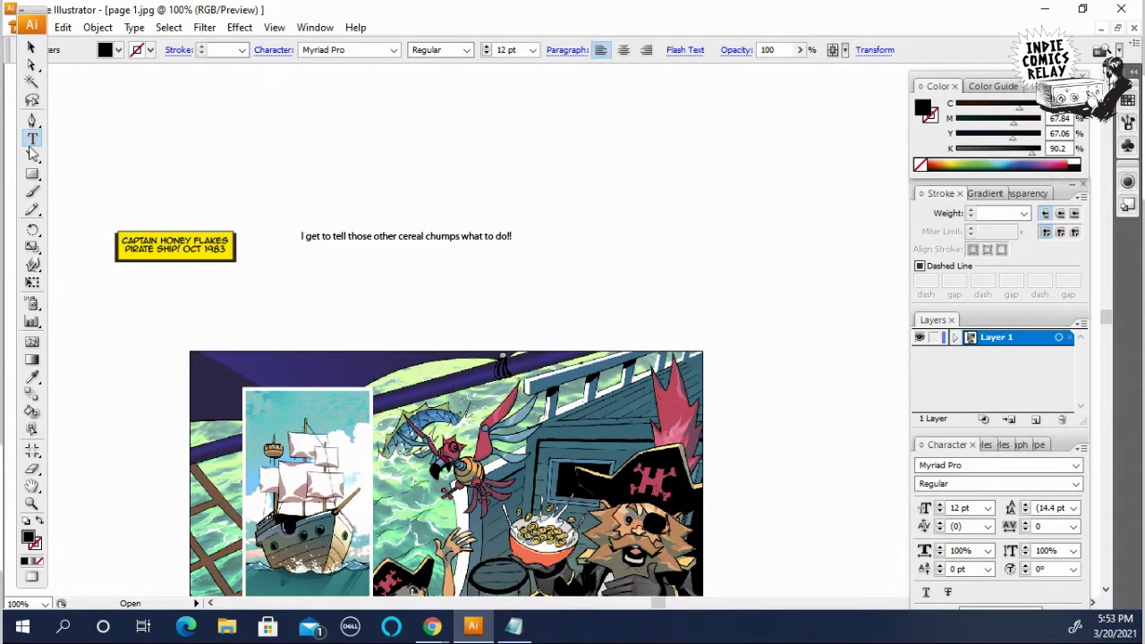
Step: Move the remaining dialogue sentence down and right to just above the page artwork, and deselect it
{"action": "left_click", "coordinate": [30, 47]}
{"action": "left_click_drag", "start_coordinate": [424, 236], "coordinate": [537, 290]}
{"action": "left_click", "coordinate": [191, 96]}
Step: Paste the sentence "I just love being the leader of the Mighty Mascots!!" as a separate text object above the remaining dialogue sentence
{"action": "left_click", "coordinate": [32, 139]}
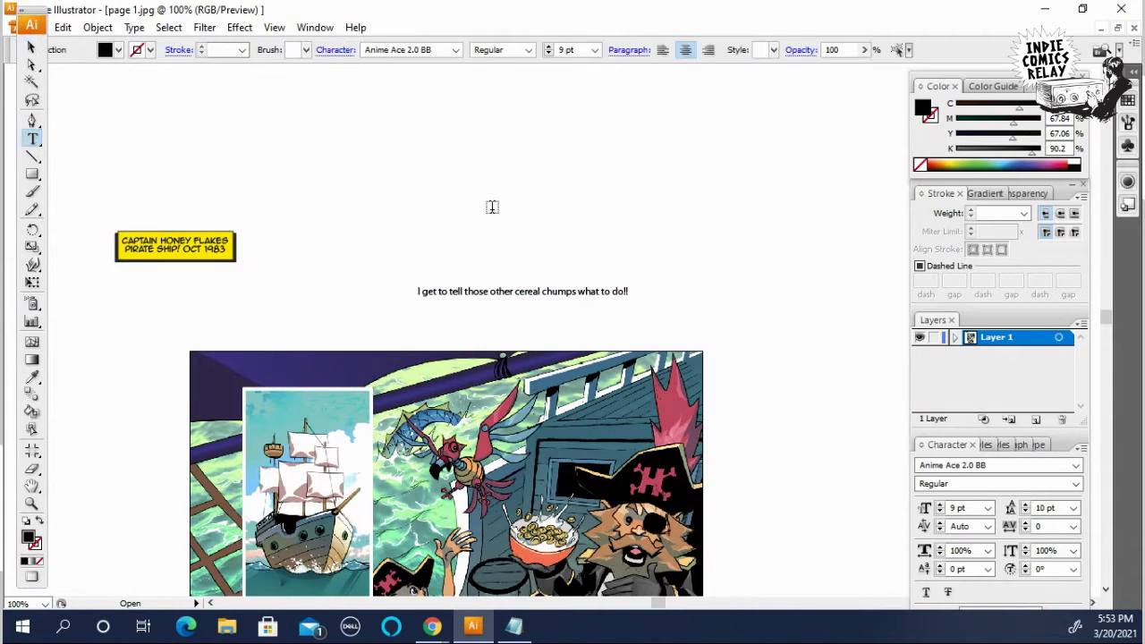
{"action": "left_click", "coordinate": [474, 209]}
{"action": "key", "text": "ctrl+v"}
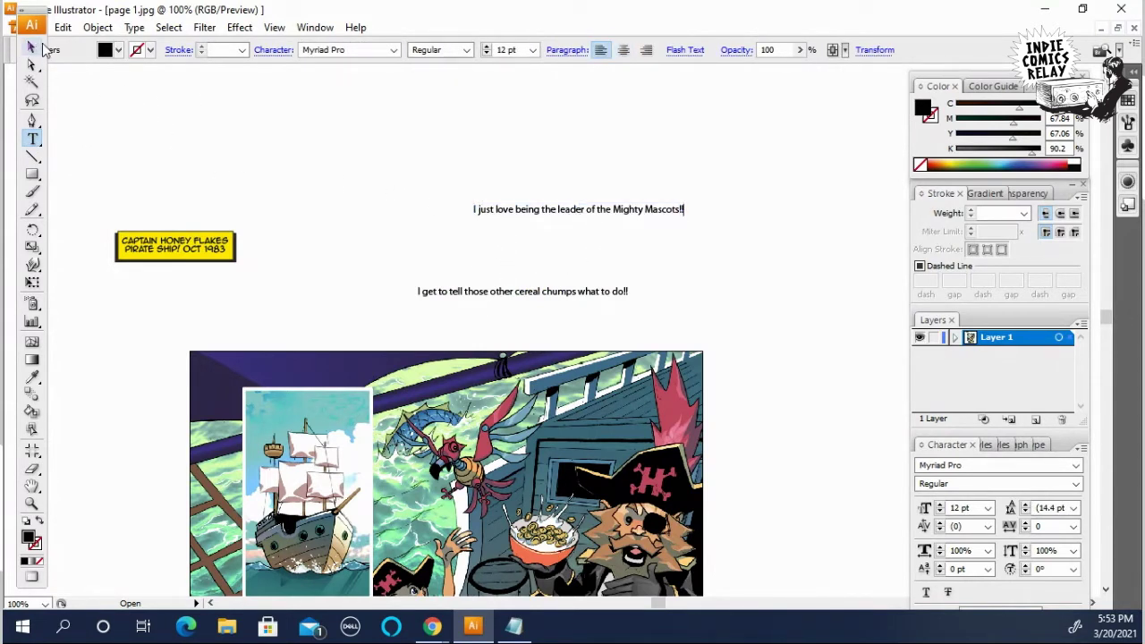
{"action": "key", "text": "ctrl+space"}
{"action": "left_click", "coordinate": [622, 245]}
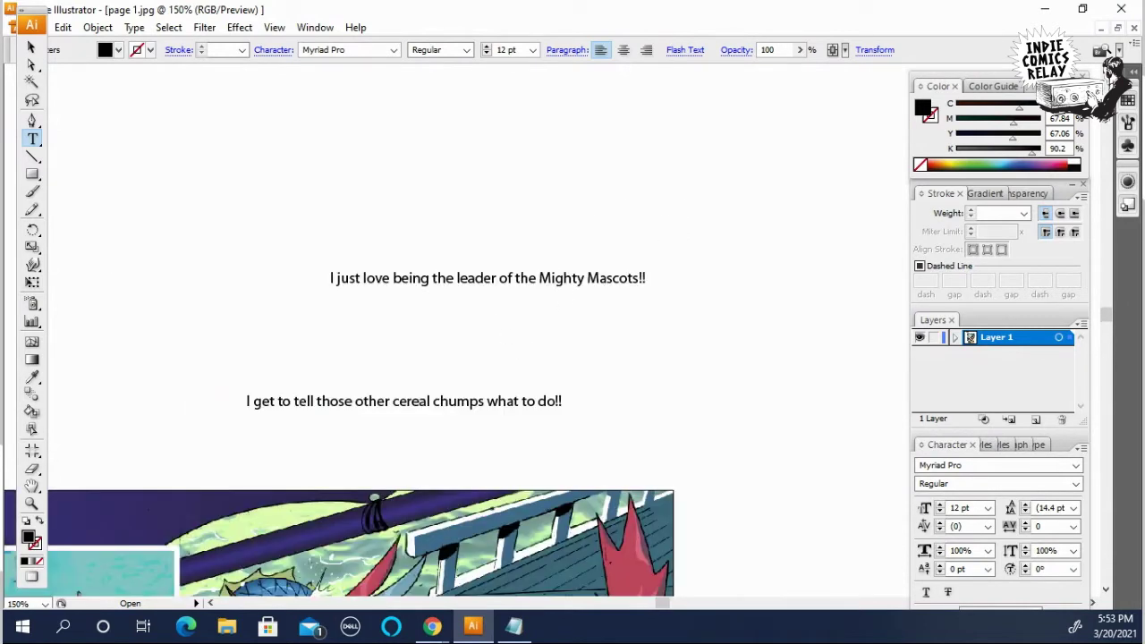
Step: Delete the stray space inside "Mighty" and move the "I just love being the leader" sentence up and left
{"action": "key", "text": "ctrl+space"}
{"action": "left_click", "coordinate": [550, 312]}
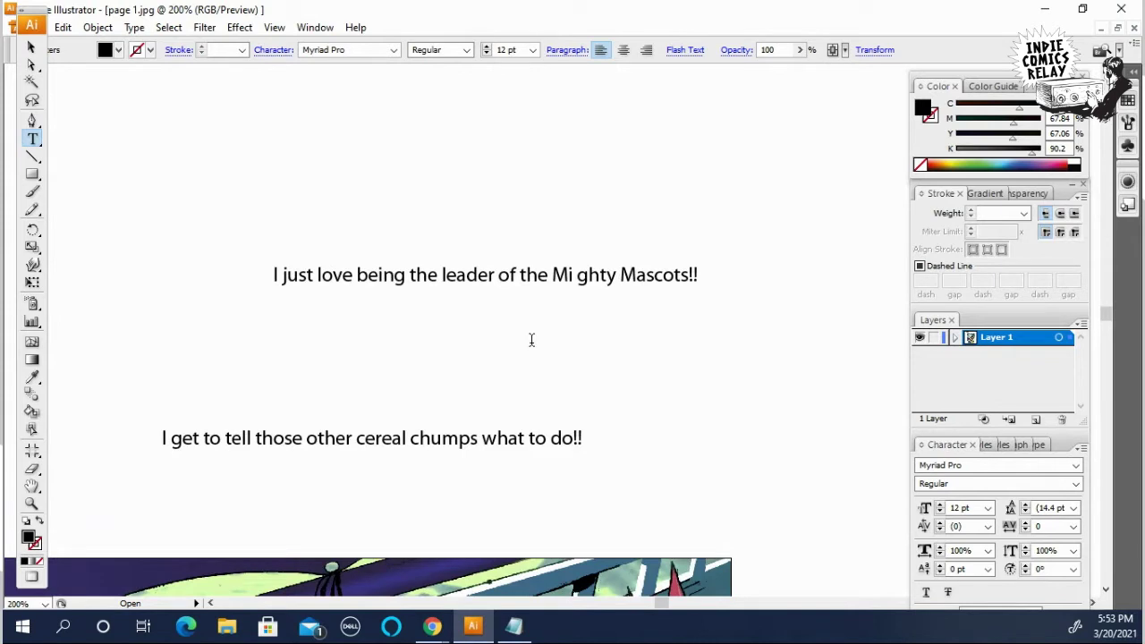
{"action": "key", "text": "BackSpace"}
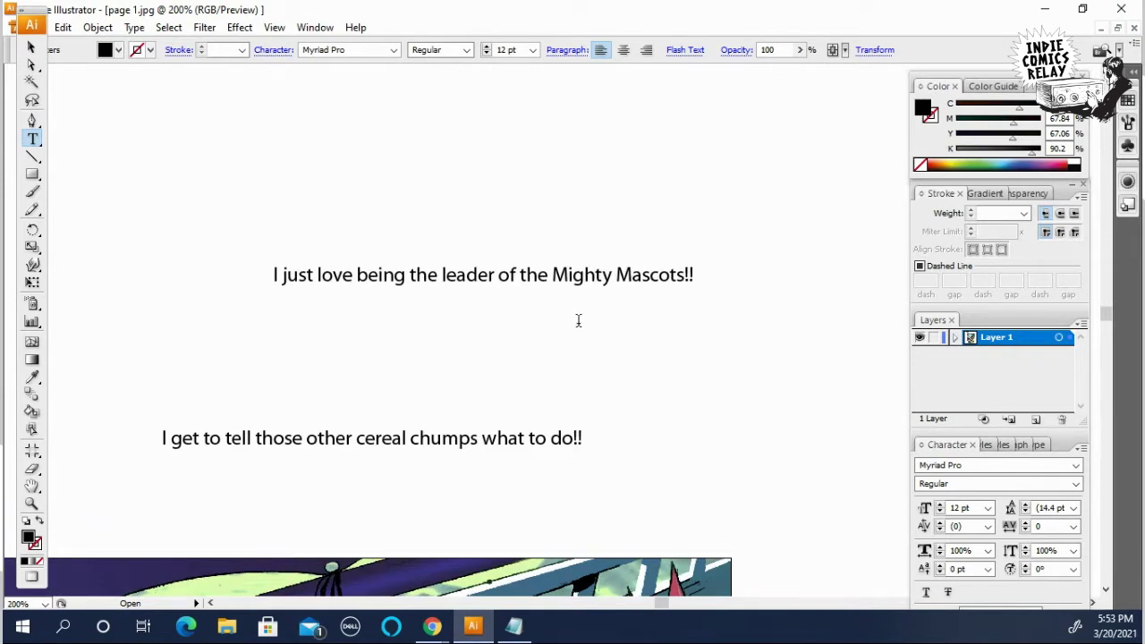
{"action": "left_click", "coordinate": [33, 48]}
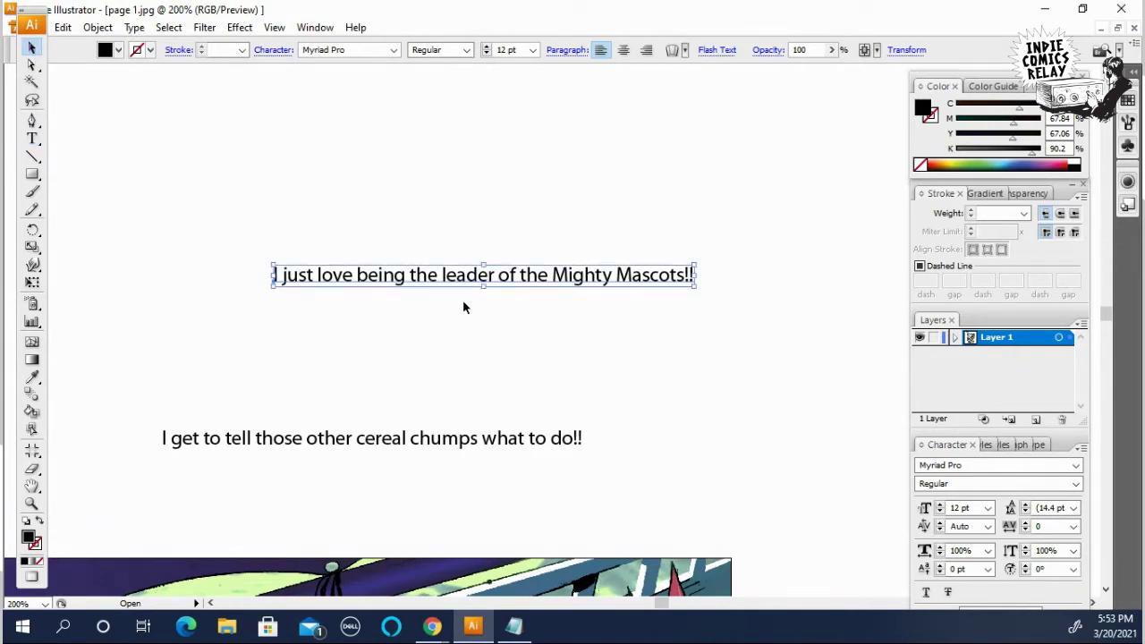
{"action": "left_click_drag", "start_coordinate": [545, 286], "coordinate": [486, 241]}
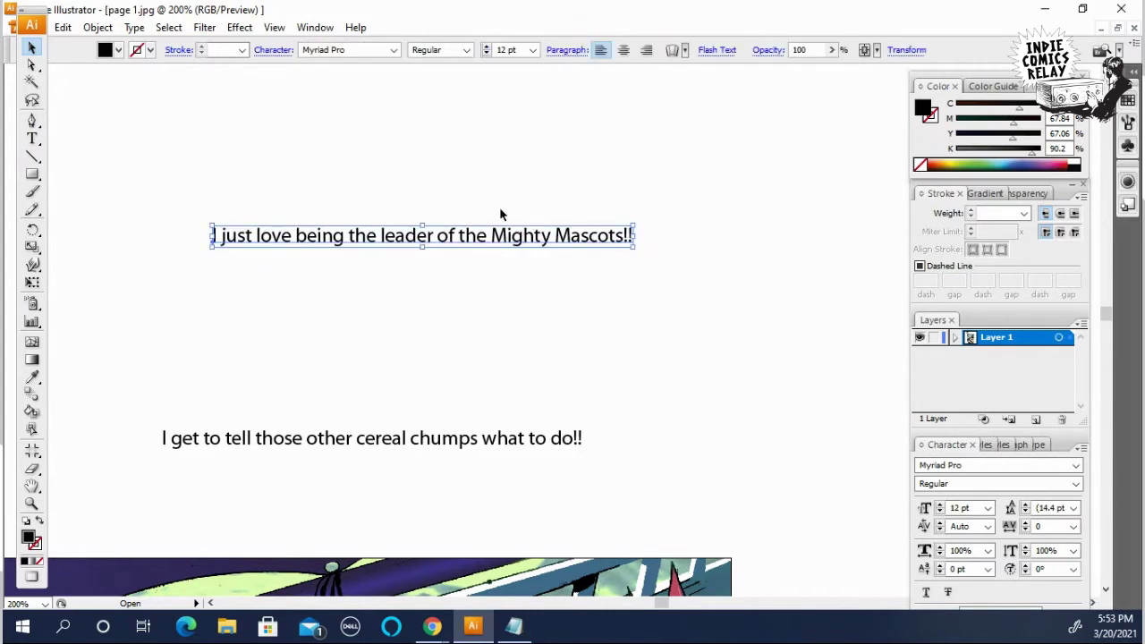
Step: Set the "I just love being the leader" sentence in Anime Ace 2.0 BB at 10 pt
{"action": "left_click", "coordinate": [982, 465]}
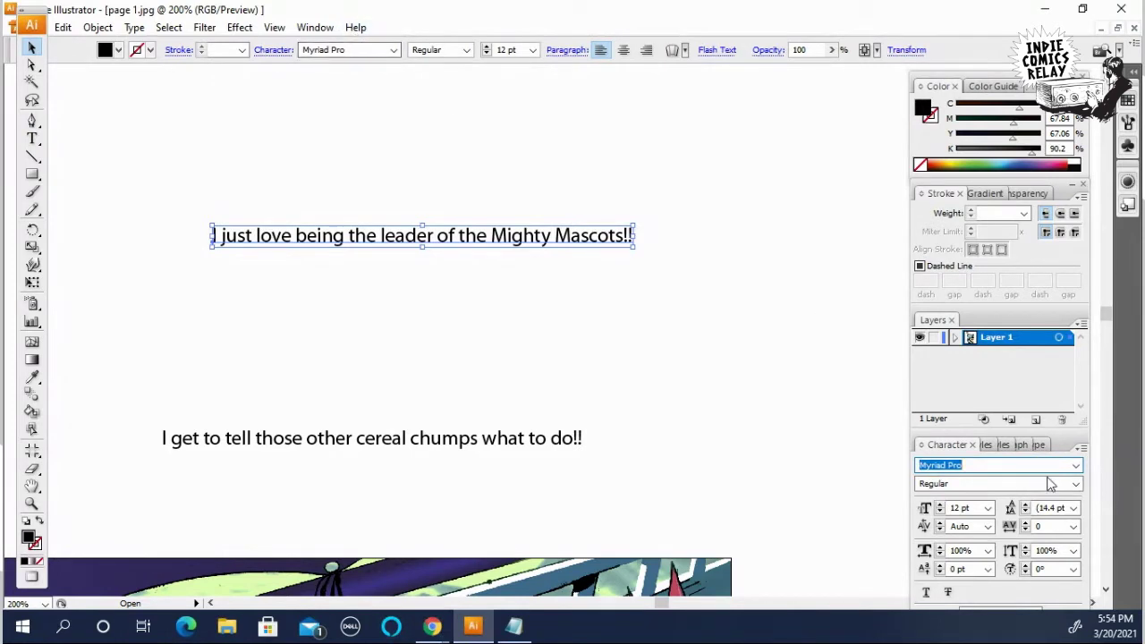
{"action": "type", "text": "Anime Ace 2.0 BB"}
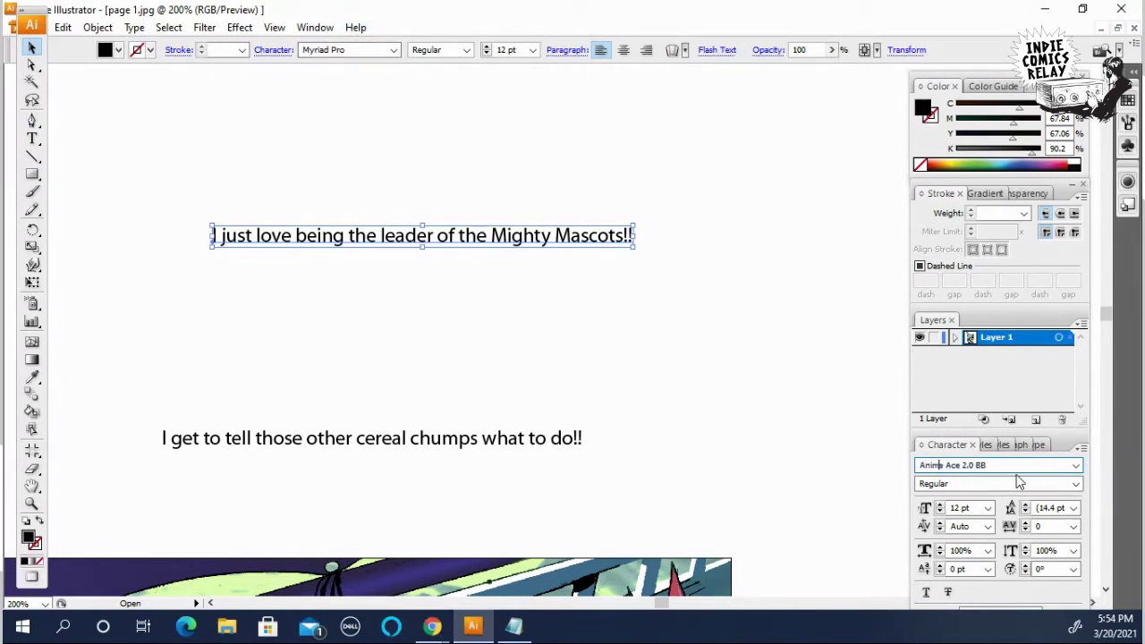
{"action": "key", "text": "Return"}
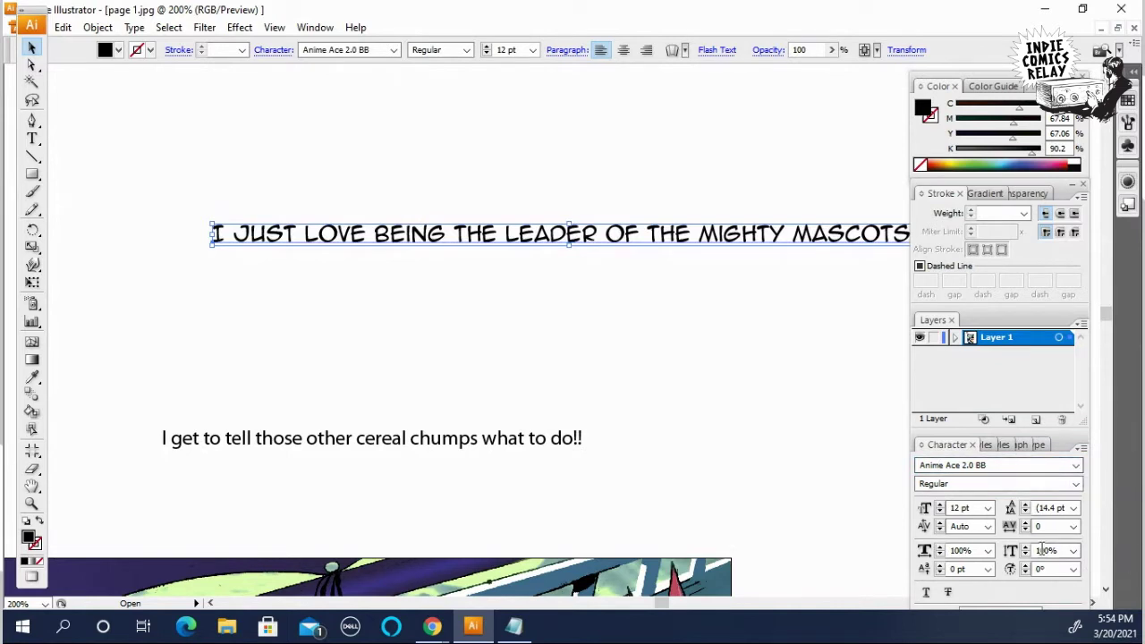
{"action": "left_click", "coordinate": [939, 511]}
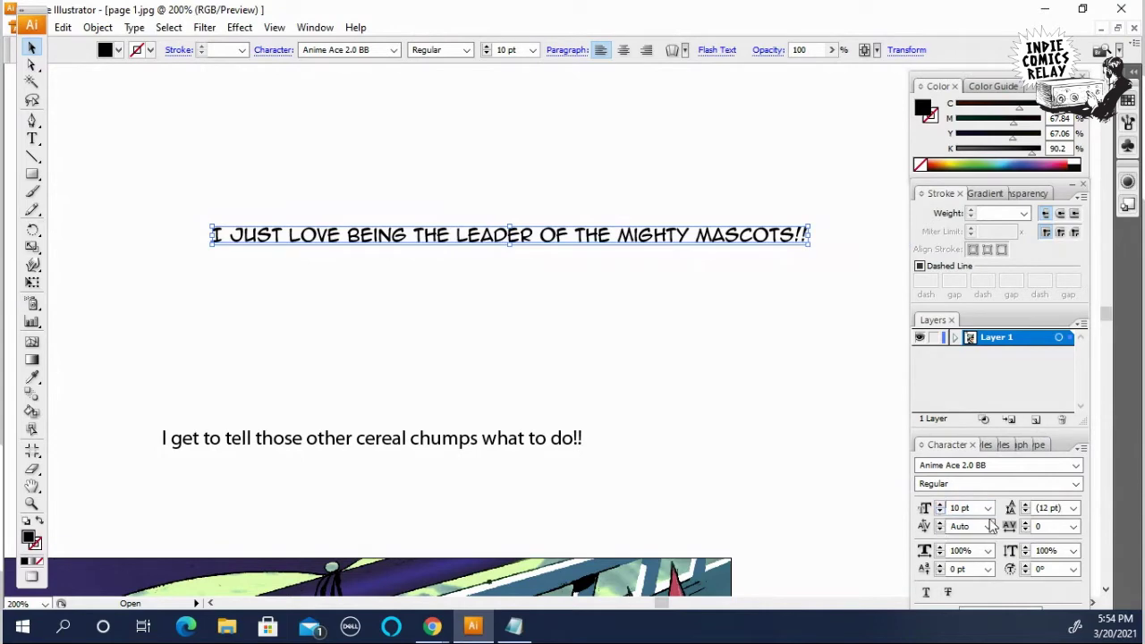
Step: Copy the yellow caption's text formatting onto the Mighty Mascots sentence with the Eyedropper
{"action": "scroll", "coordinate": [599, 421], "scroll_direction": "down", "scroll_amount": 3}
{"action": "scroll", "coordinate": [572, 367], "scroll_direction": "up", "scroll_amount": 3}
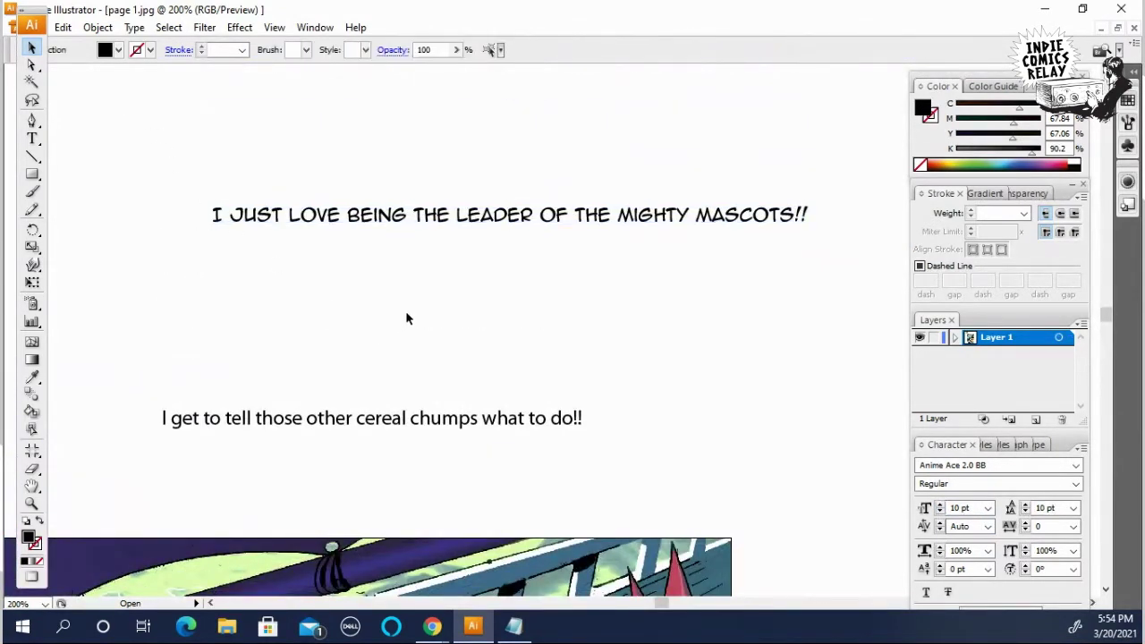
{"action": "left_click", "coordinate": [406, 282], "text": "alt"}
{"action": "left_click_drag", "start_coordinate": [537, 299], "coordinate": [577, 280]}
{"action": "left_click", "coordinate": [602, 247]}
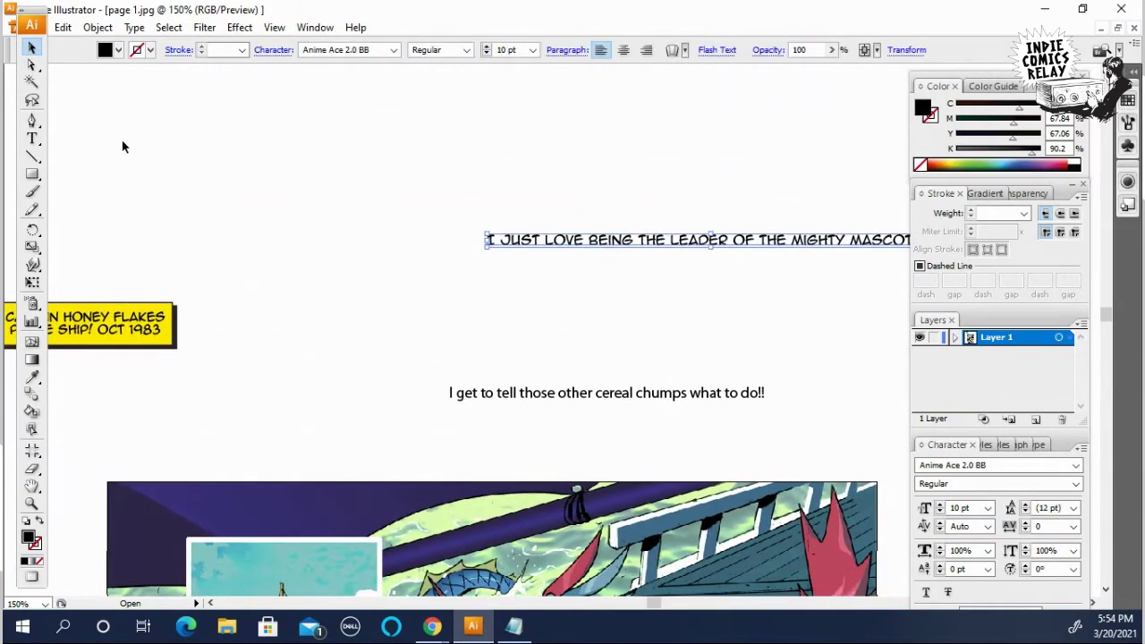
{"action": "left_click", "coordinate": [31, 379]}
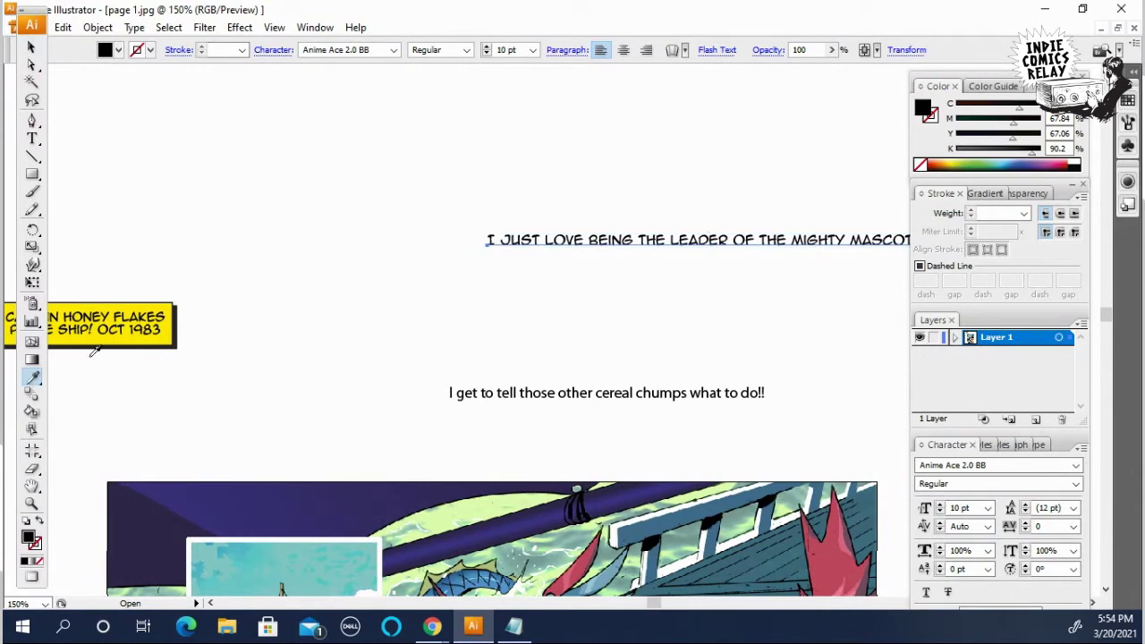
{"action": "left_click", "coordinate": [149, 315]}
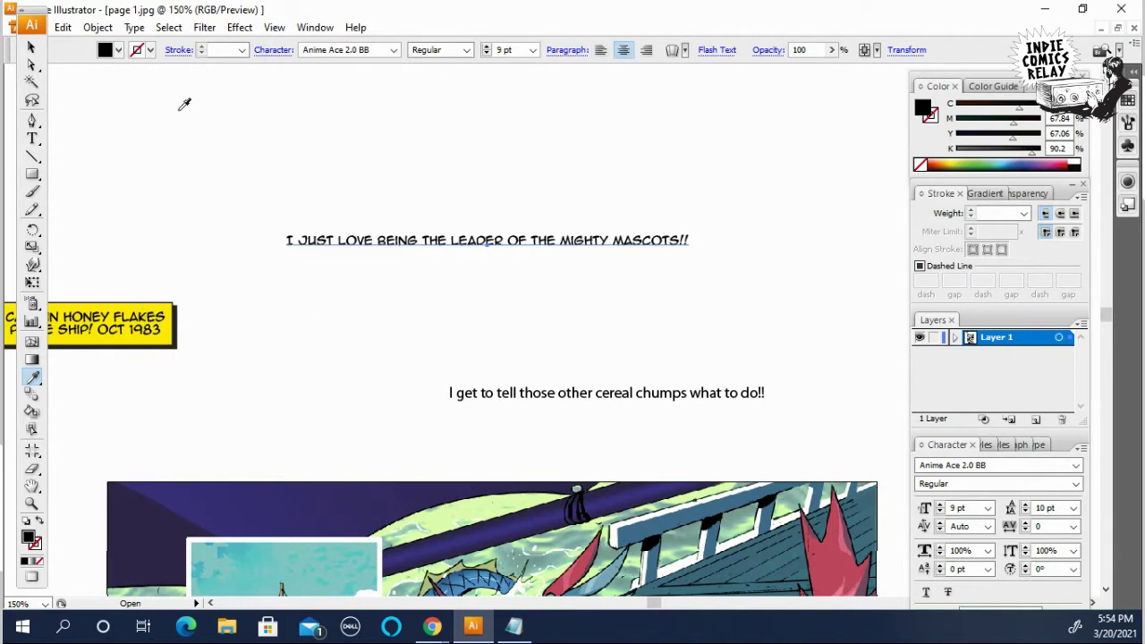
Step: Set the Mighty Mascots sentence to 10 pt with 11 pt leading and deselect it
{"action": "left_click", "coordinate": [31, 46]}
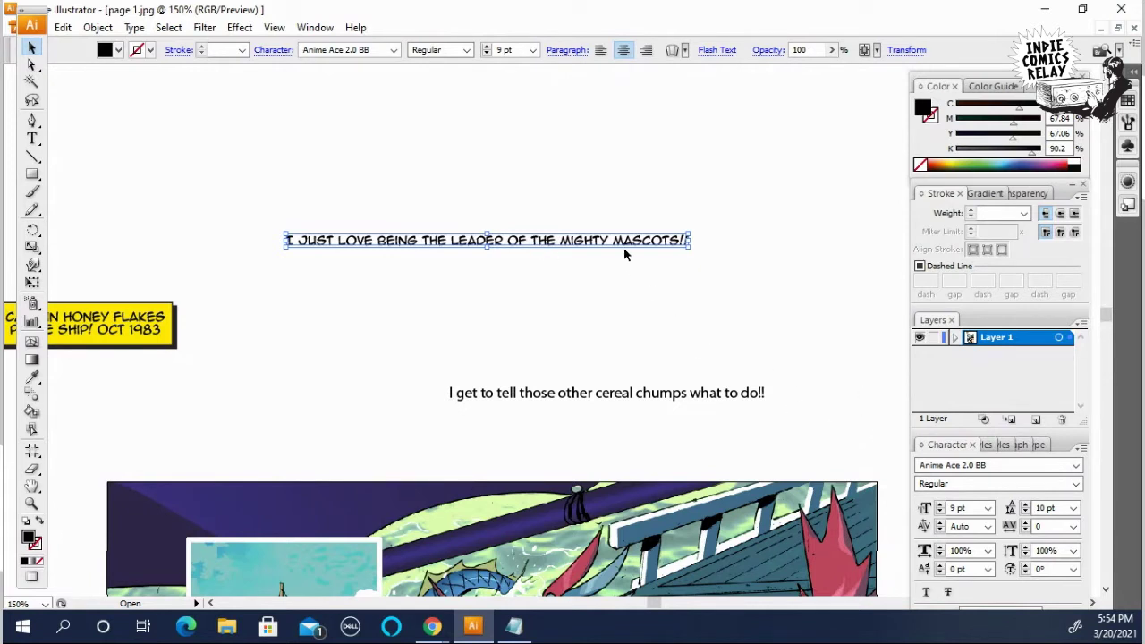
{"action": "left_click", "coordinate": [940, 504]}
{"action": "left_click", "coordinate": [1025, 505]}
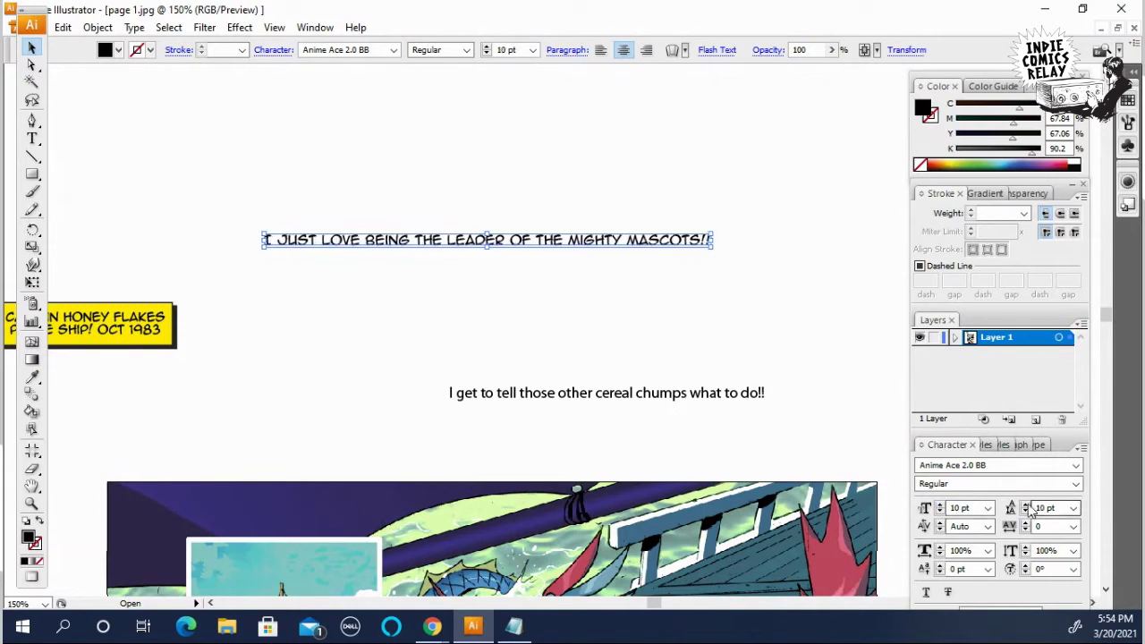
{"action": "left_click", "coordinate": [526, 295]}
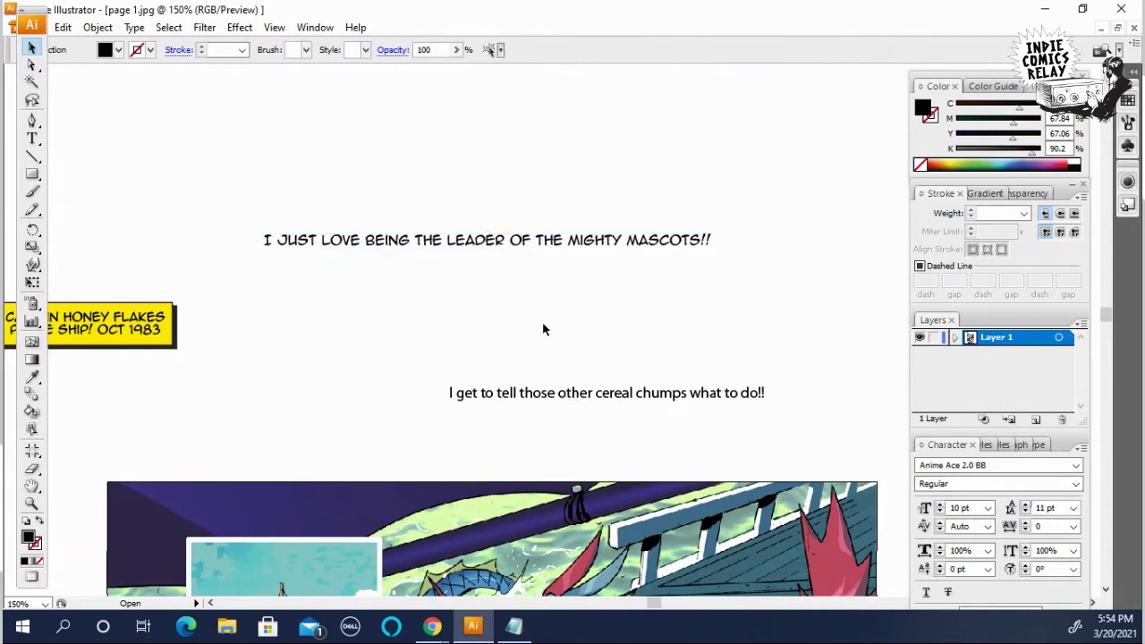
Step: Move the Mighty Mascots sentence higher in the blank area above the remaining dialogue line
{"action": "left_click", "coordinate": [500, 276]}
{"action": "left_click_drag", "start_coordinate": [565, 293], "coordinate": [576, 248]}
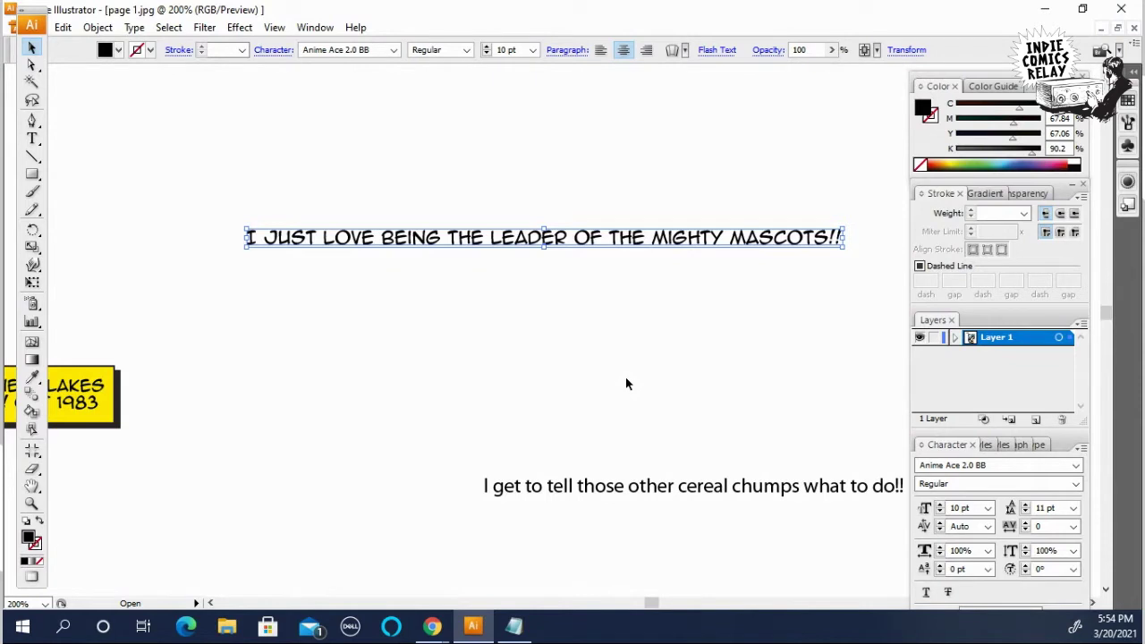
{"action": "left_click", "coordinate": [613, 384]}
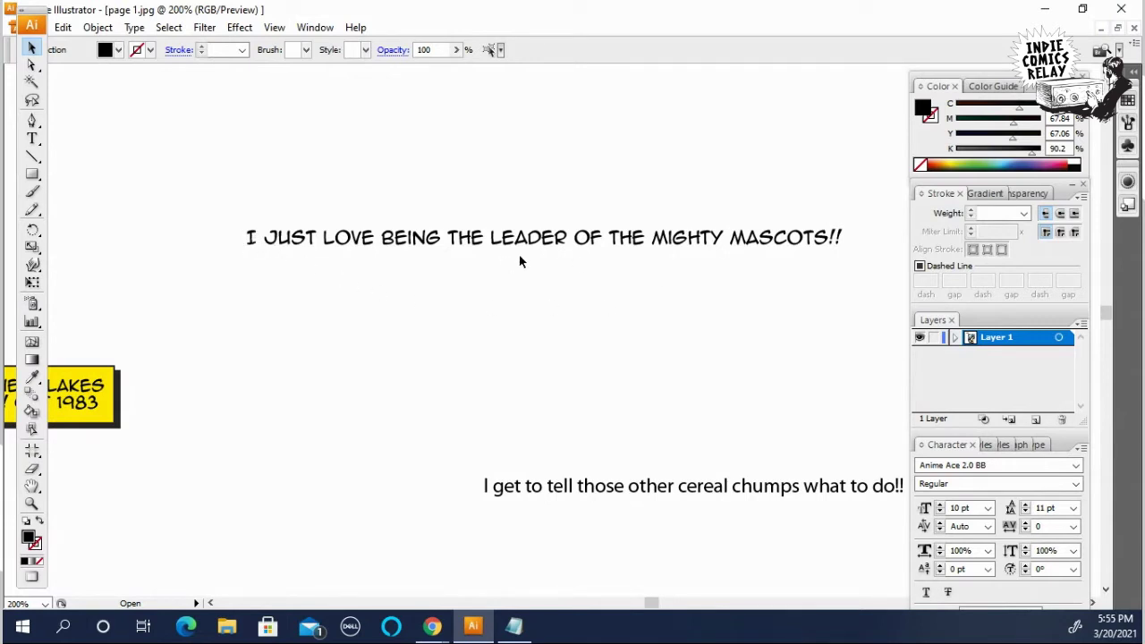
{"action": "left_click_drag", "start_coordinate": [519, 254], "coordinate": [501, 226]}
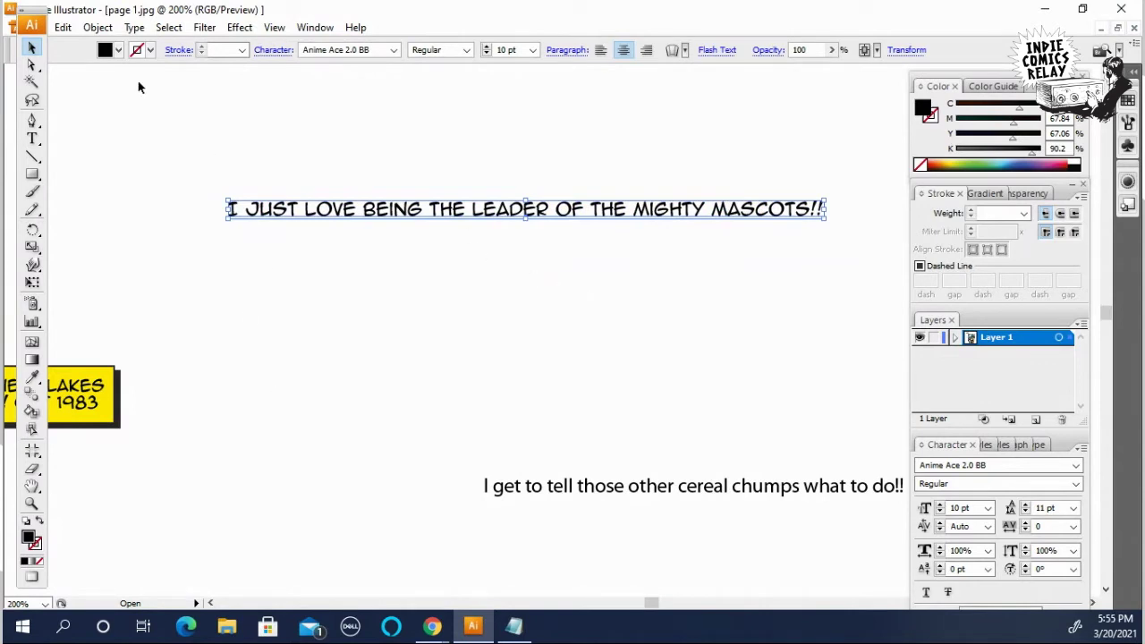
{"action": "left_click", "coordinate": [32, 139]}
{"action": "left_click_drag", "start_coordinate": [749, 213], "coordinate": [732, 229]}
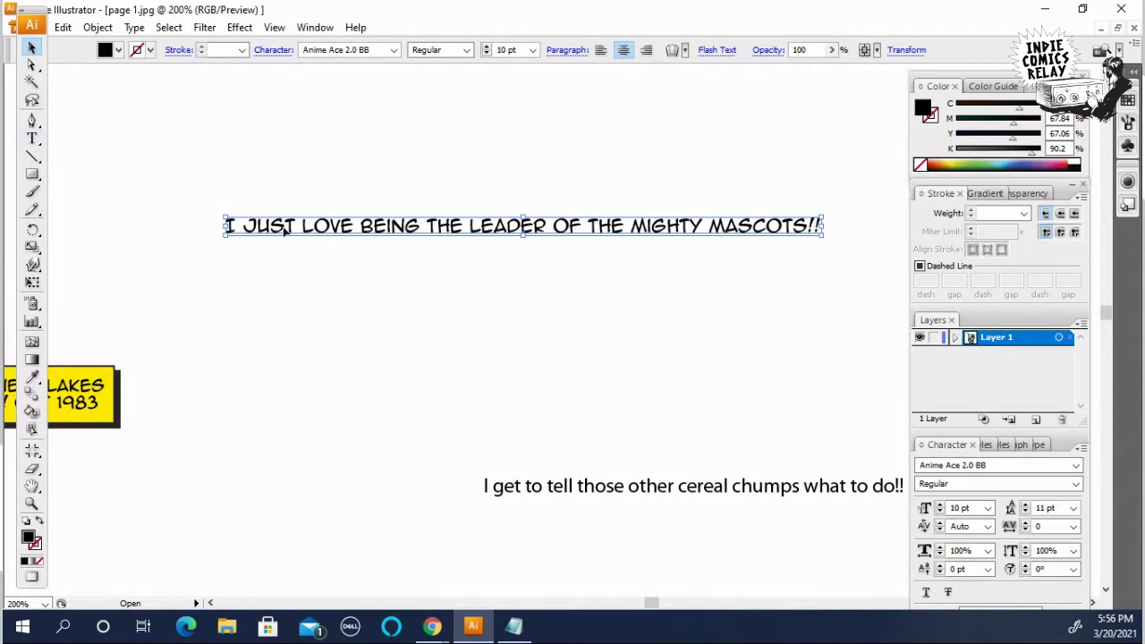
Step: Compare left and centre alignment on the Mighty Mascots sentence, keep it left-aligned, move it back over the blank area, and deselect it
{"action": "double_click", "coordinate": [409, 231]}
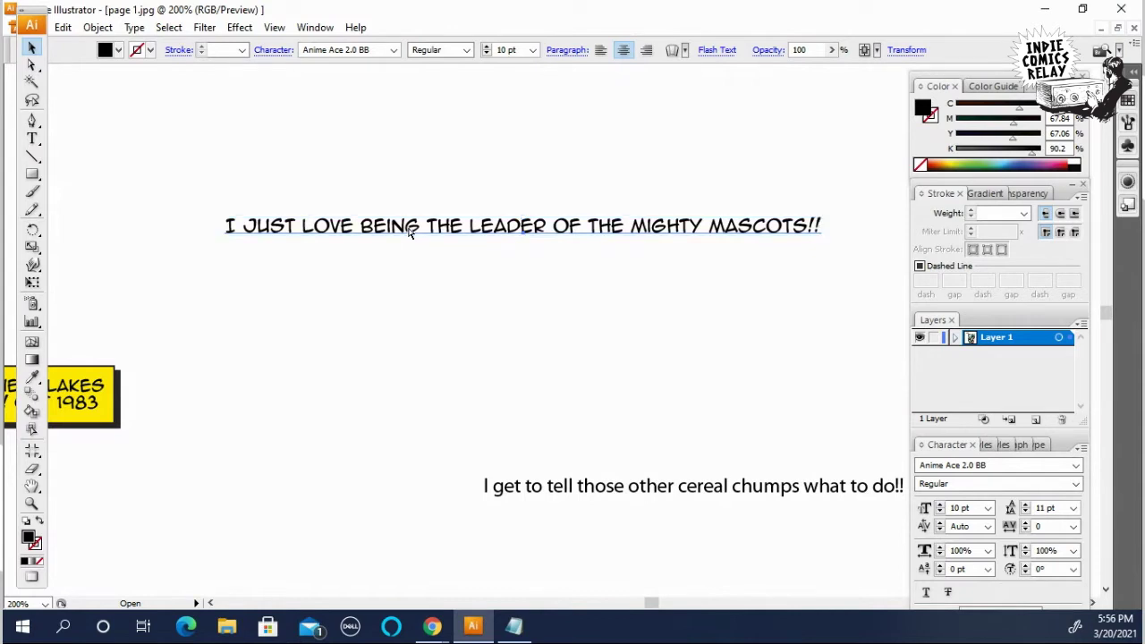
{"action": "key", "text": "ctrl+shift+l"}
{"action": "key", "text": "Escape"}
{"action": "left_click_drag", "start_coordinate": [660, 235], "coordinate": [541, 193]}
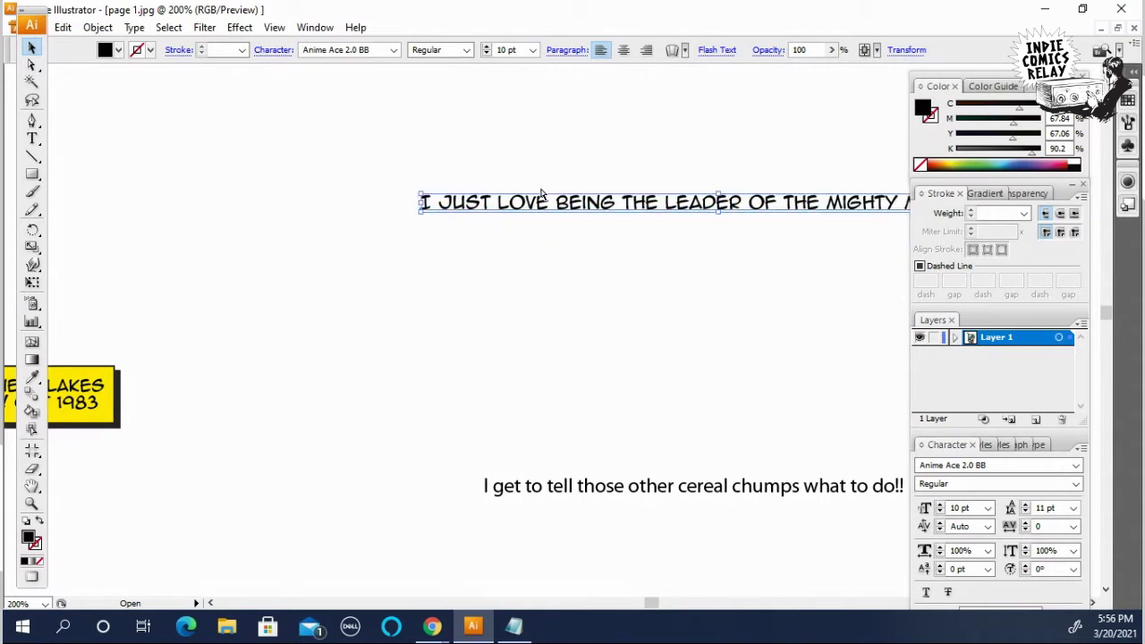
{"action": "key", "text": "ctrl+shift+c"}
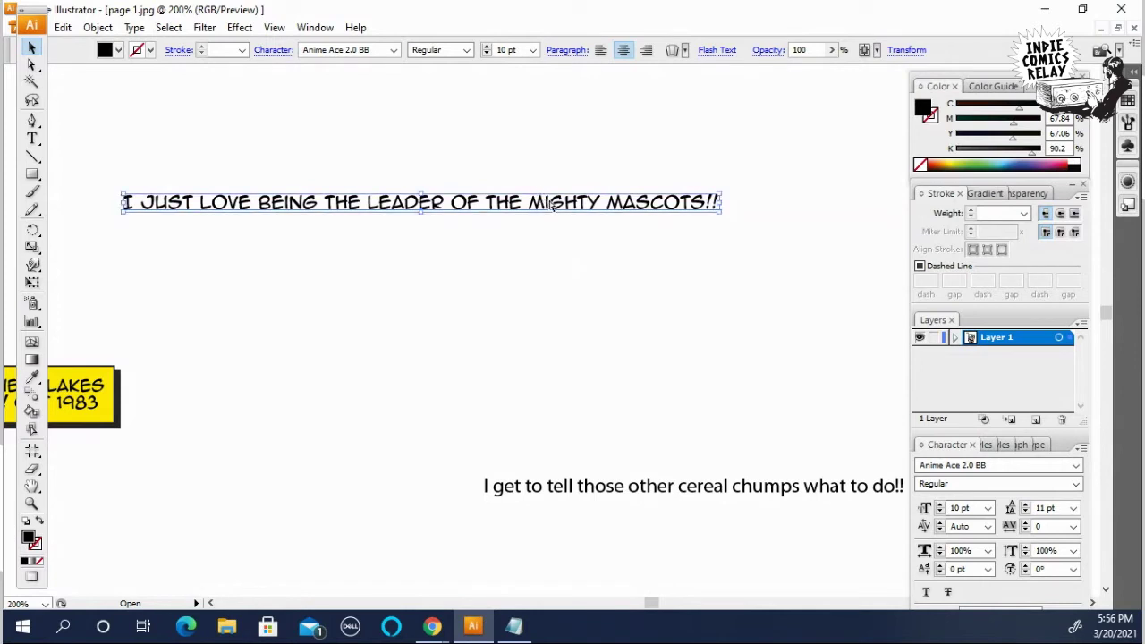
{"action": "key", "text": "ctrl+shift+l"}
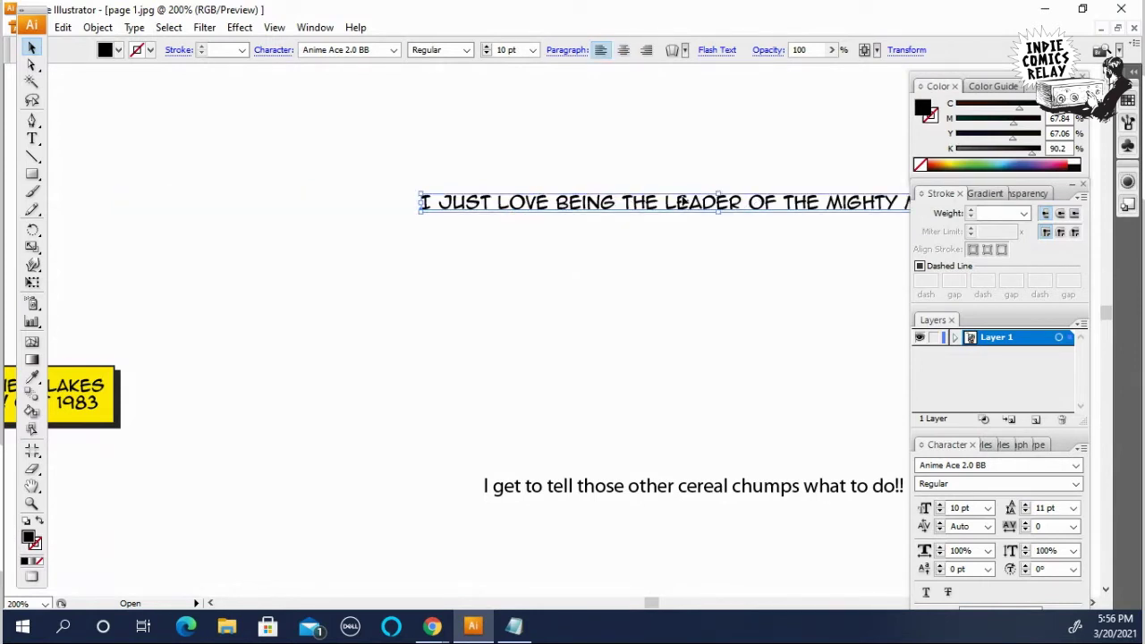
{"action": "left_click_drag", "start_coordinate": [700, 204], "coordinate": [499, 211]}
{"action": "left_click", "coordinate": [607, 326]}
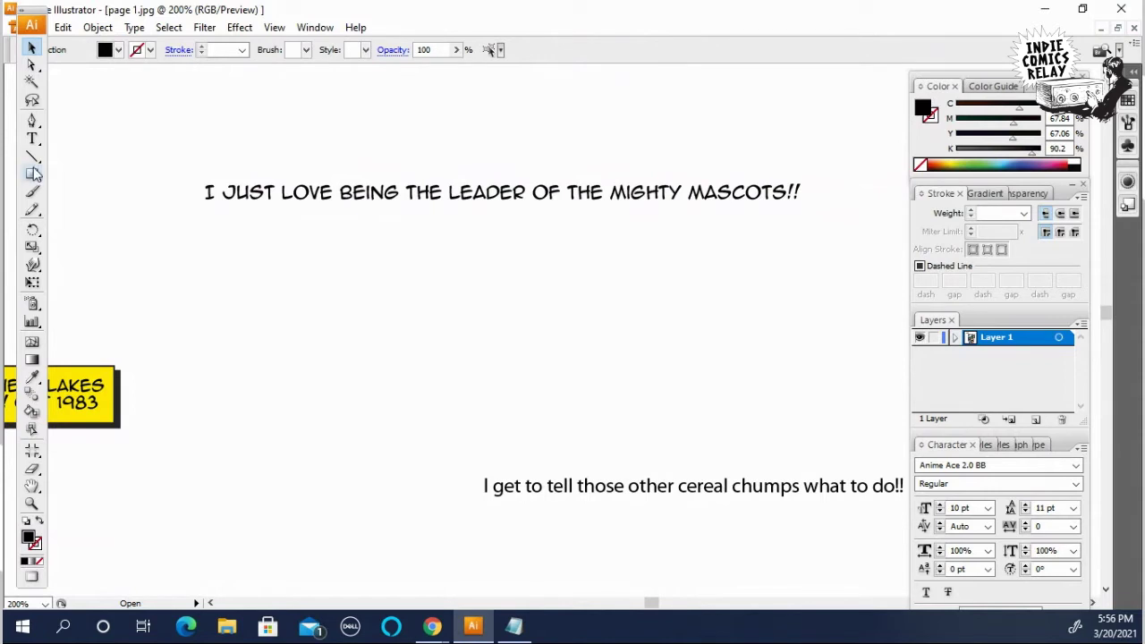
Step: Replace the spaces after "just" and "being" in the Mighty Mascots sentence with line breaks
{"action": "left_click", "coordinate": [33, 139]}
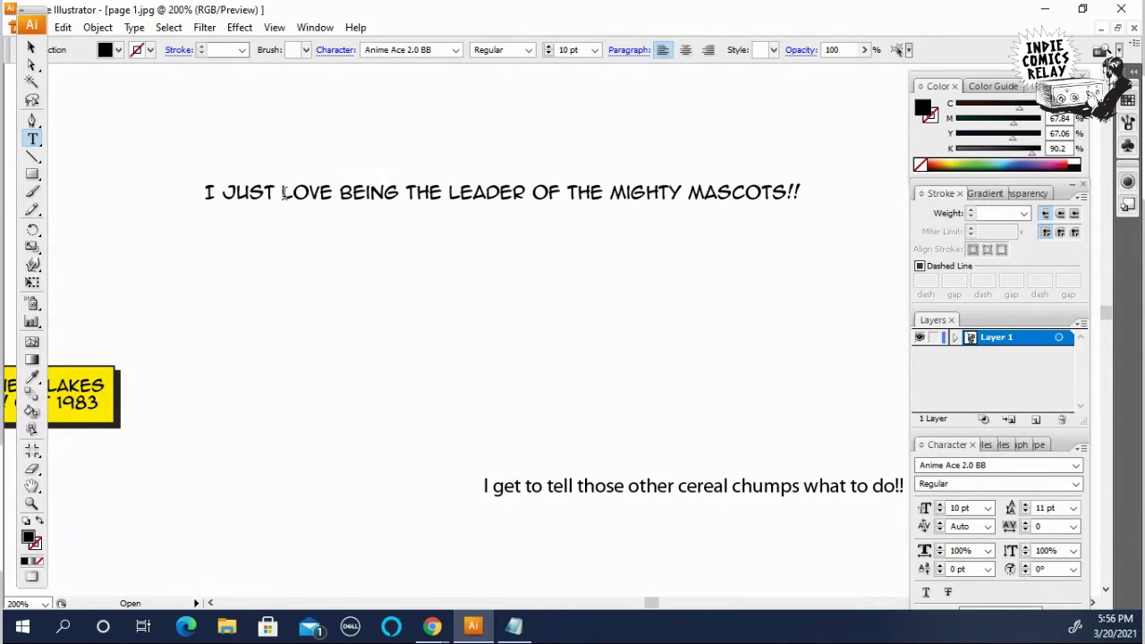
{"action": "left_click", "coordinate": [283, 193]}
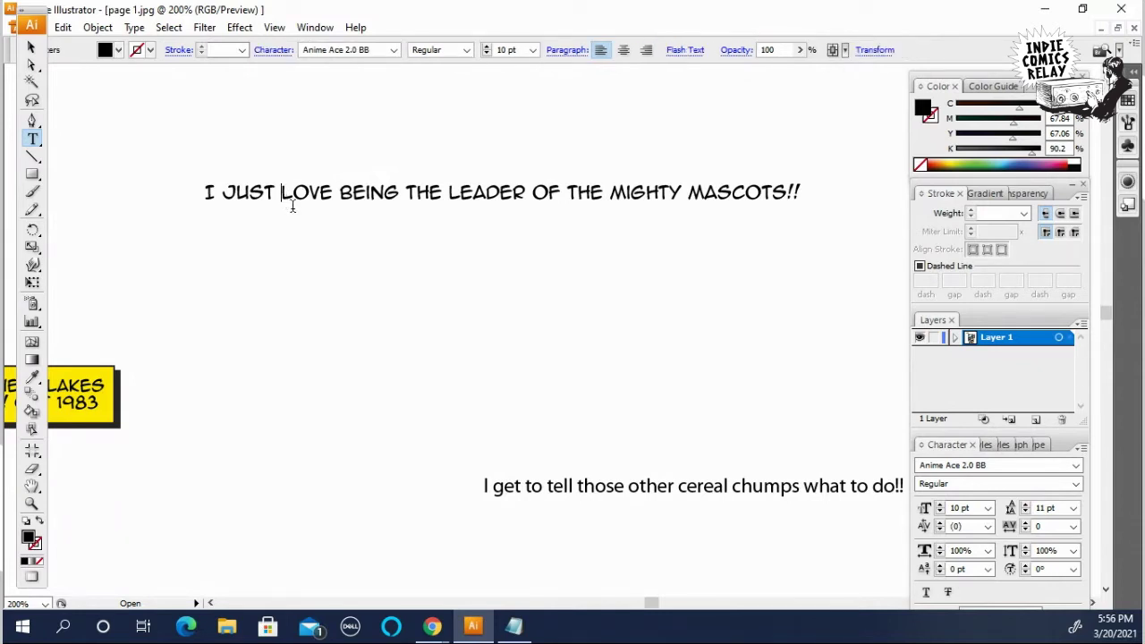
{"action": "key", "text": "BackSpace"}
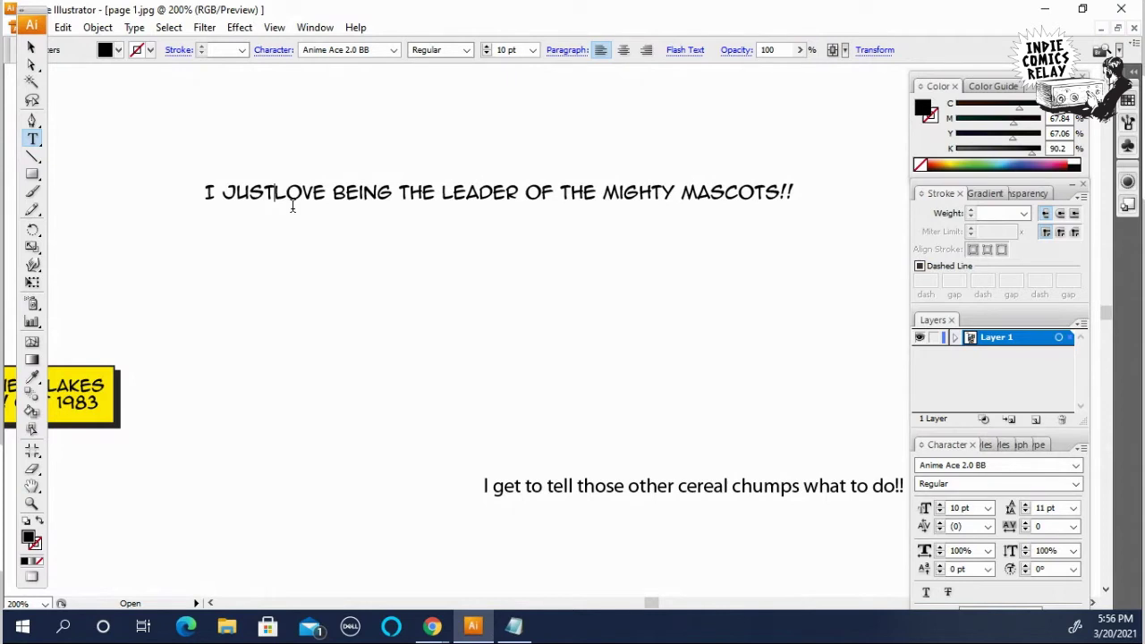
{"action": "key", "text": "Return"}
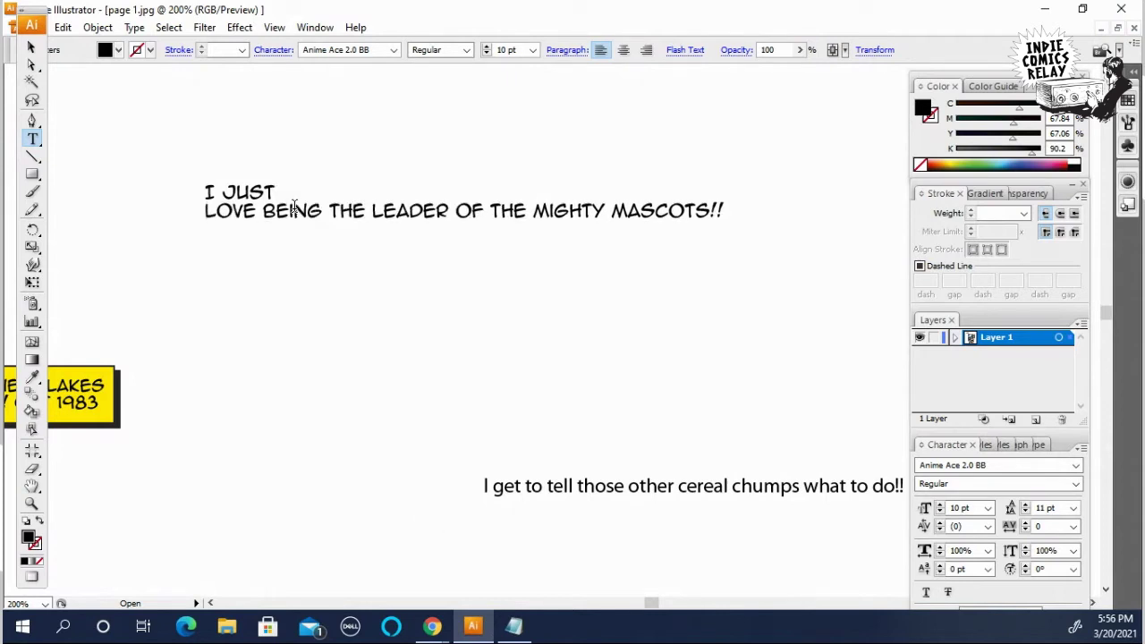
{"action": "left_click", "coordinate": [330, 211]}
{"action": "key", "text": "BackSpace"}
{"action": "key", "text": "Return"}
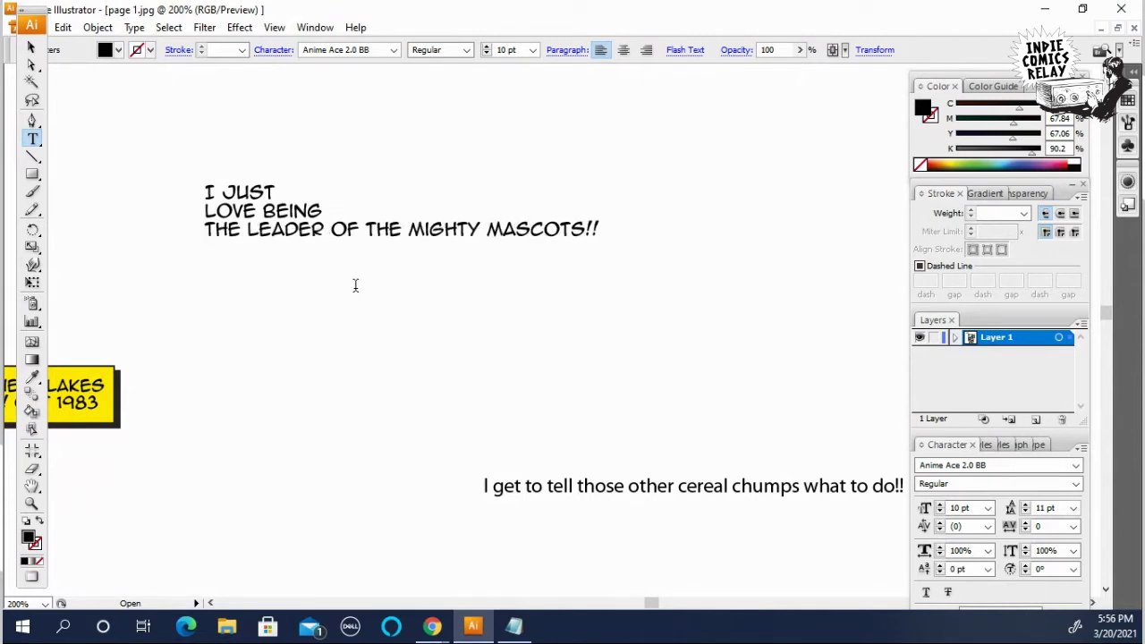
Step: Break the rest of the sentence into the lines "The leader of", "the Mighty" and "Mascots!!"
{"action": "left_click", "coordinate": [366, 228]}
{"action": "key", "text": "BackSpace"}
{"action": "key", "text": "Return"}
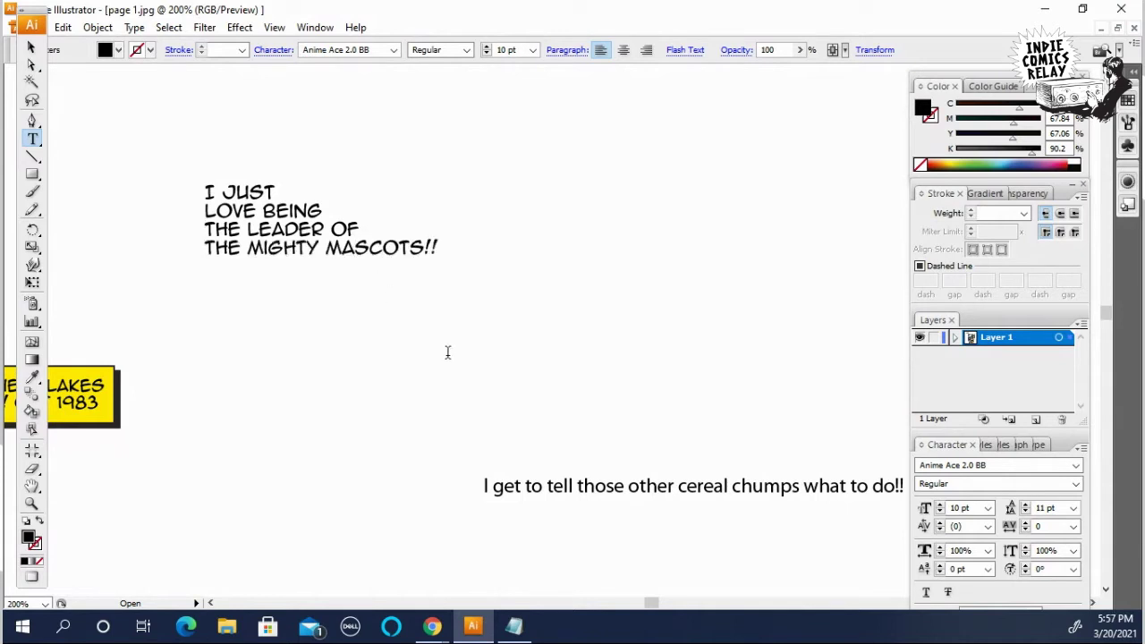
{"action": "left_click", "coordinate": [326, 249]}
{"action": "key", "text": "BackSpace"}
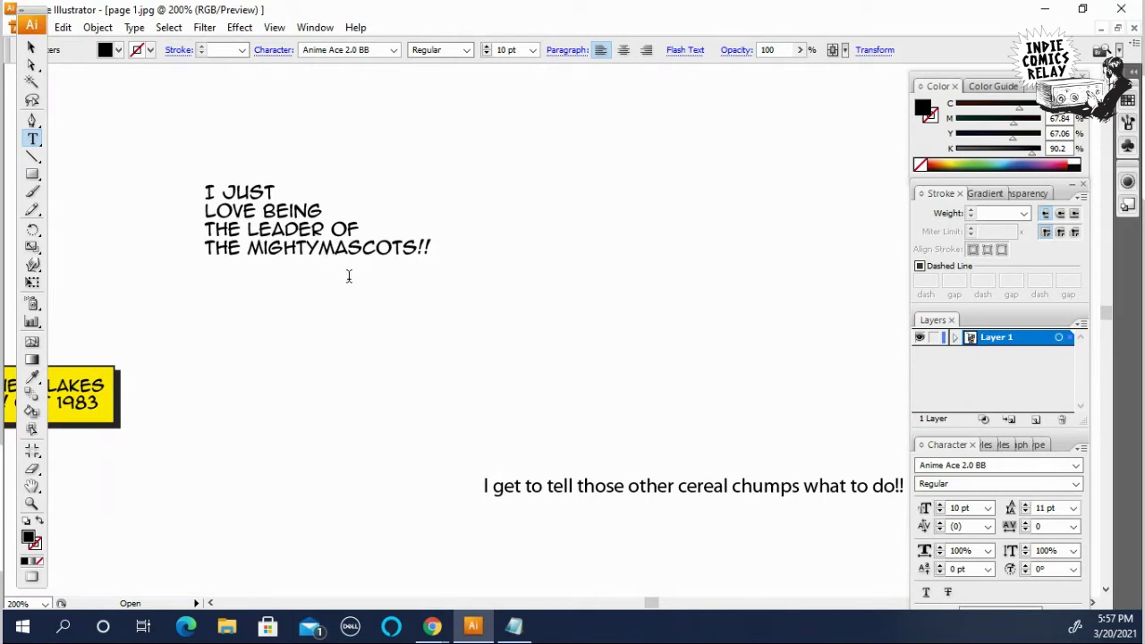
{"action": "key", "text": "Return"}
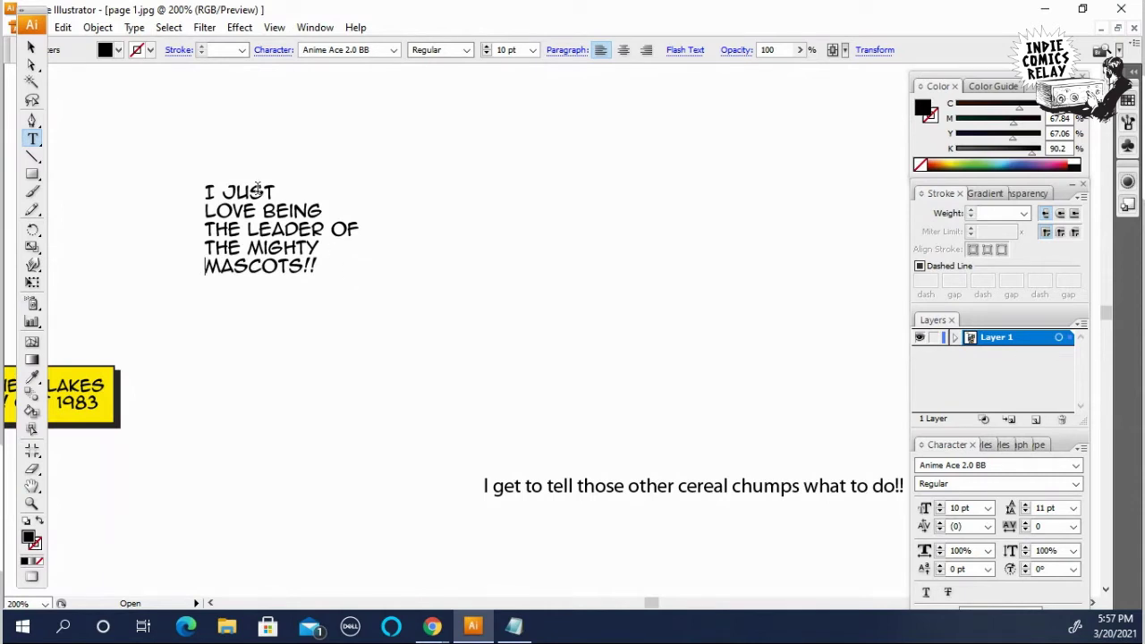
Step: Rebreak the middle lines as "The leader" and "of the Mighty", and move the five-line text block right and slightly up
{"action": "left_click", "coordinate": [332, 233]}
{"action": "key", "text": "BackSpace"}
{"action": "key", "text": "Return"}
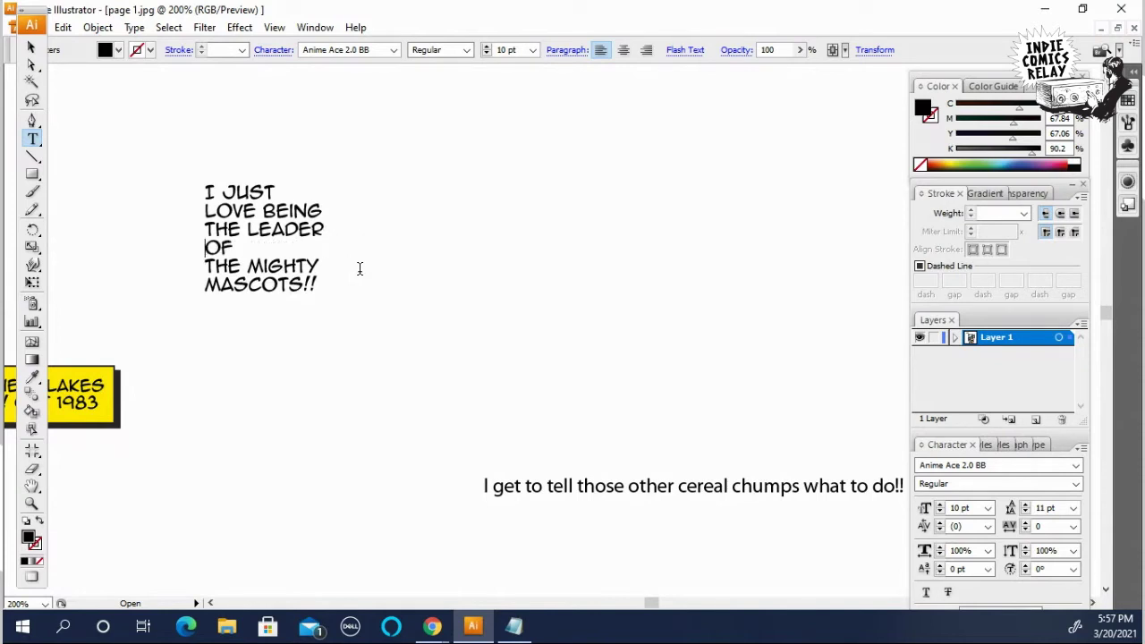
{"action": "key", "text": "End"}
{"action": "key", "text": "Delete"}
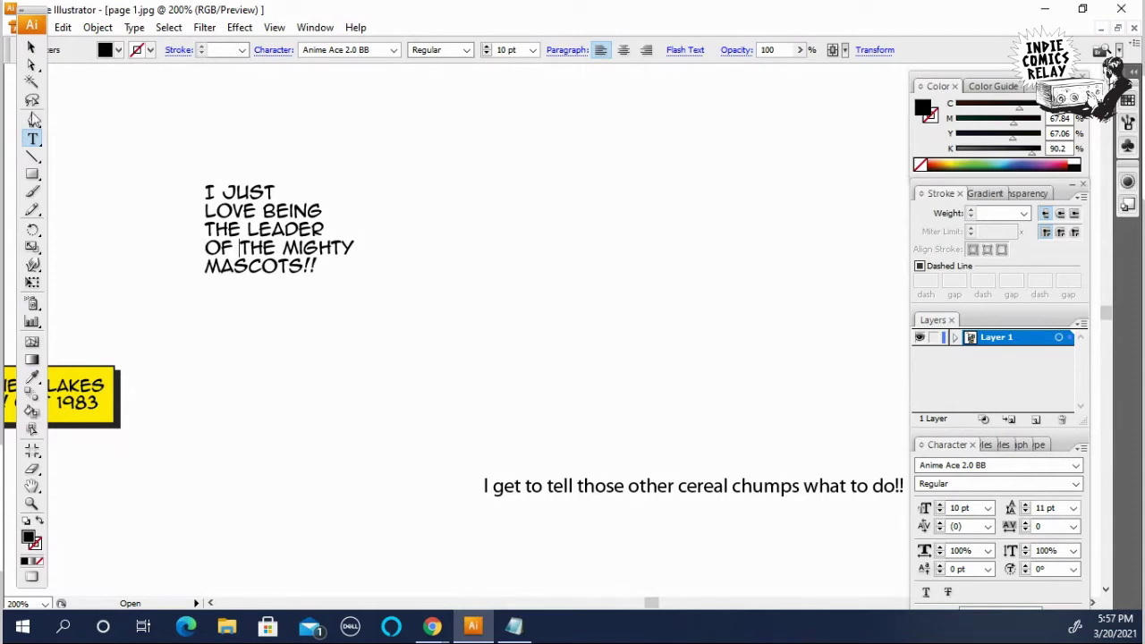
{"action": "left_click", "coordinate": [31, 47]}
{"action": "left_click_drag", "start_coordinate": [257, 234], "coordinate": [411, 208]}
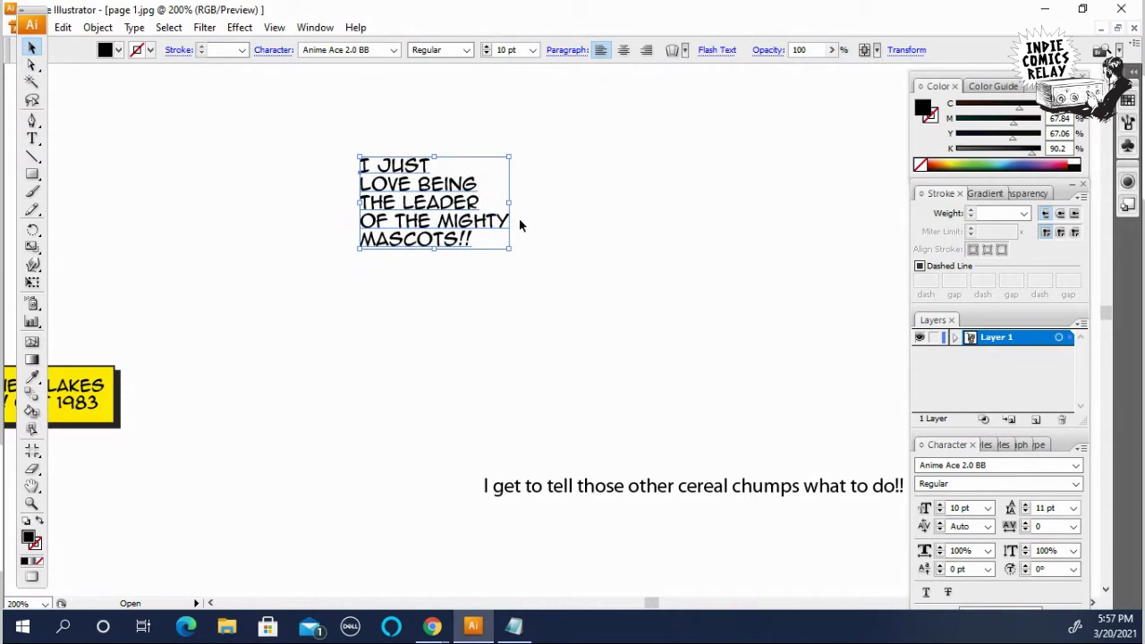
Step: Centre-align the five-line Mighty Mascots text, move it right and slightly down, and deselect it
{"action": "left_click", "coordinate": [603, 227]}
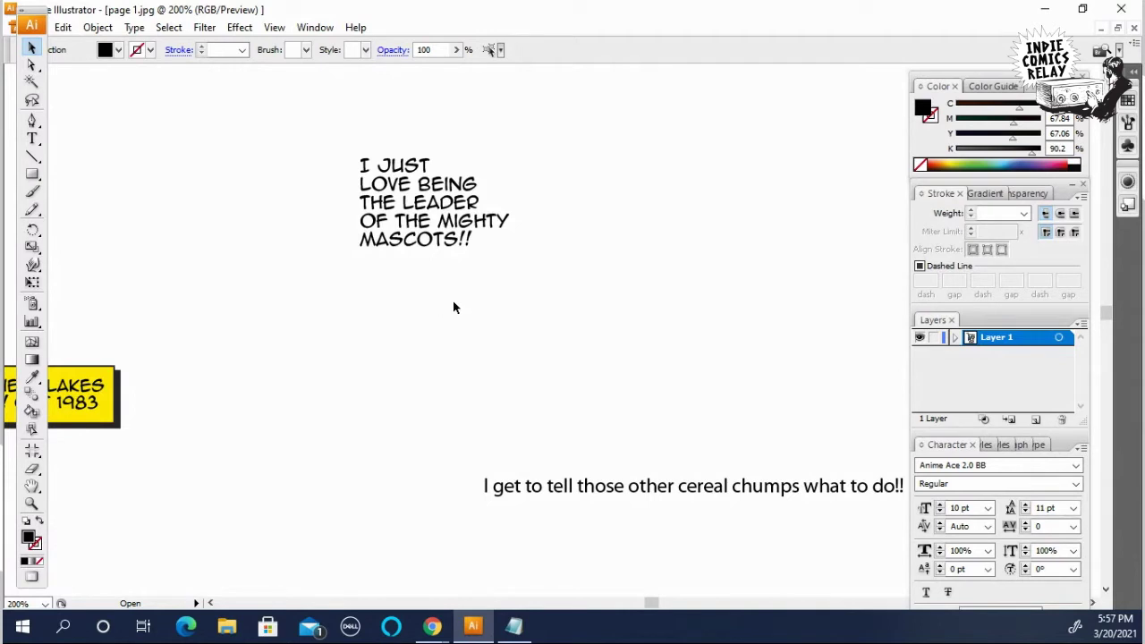
{"action": "left_click", "coordinate": [442, 194]}
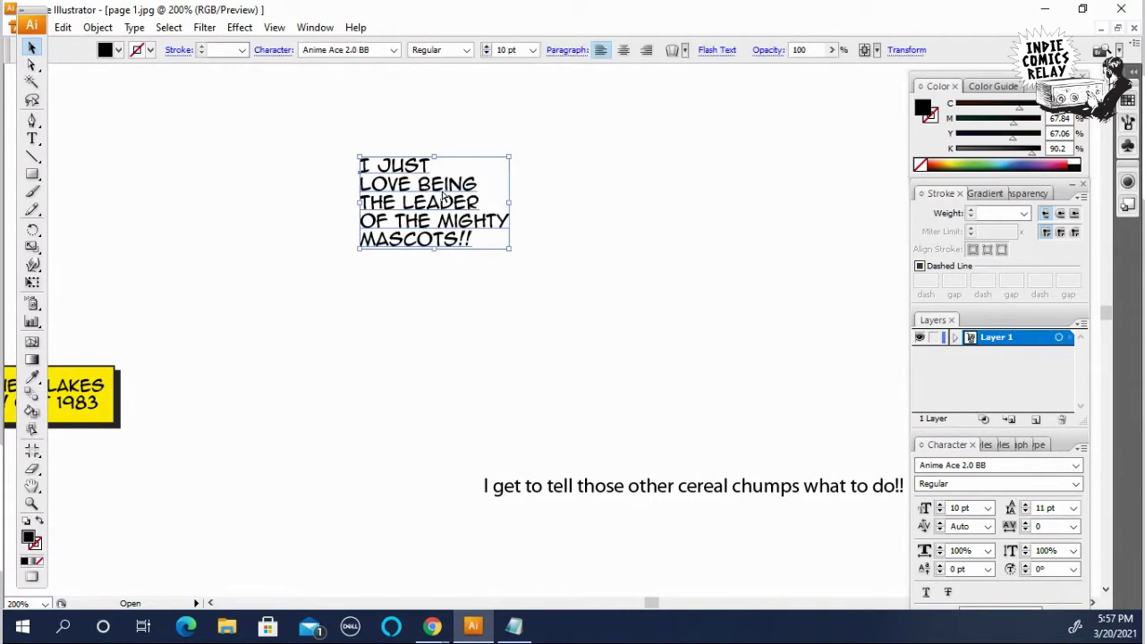
{"action": "key", "text": "ctrl+shift+b"}
{"action": "key", "text": "ctrl+shift+c"}
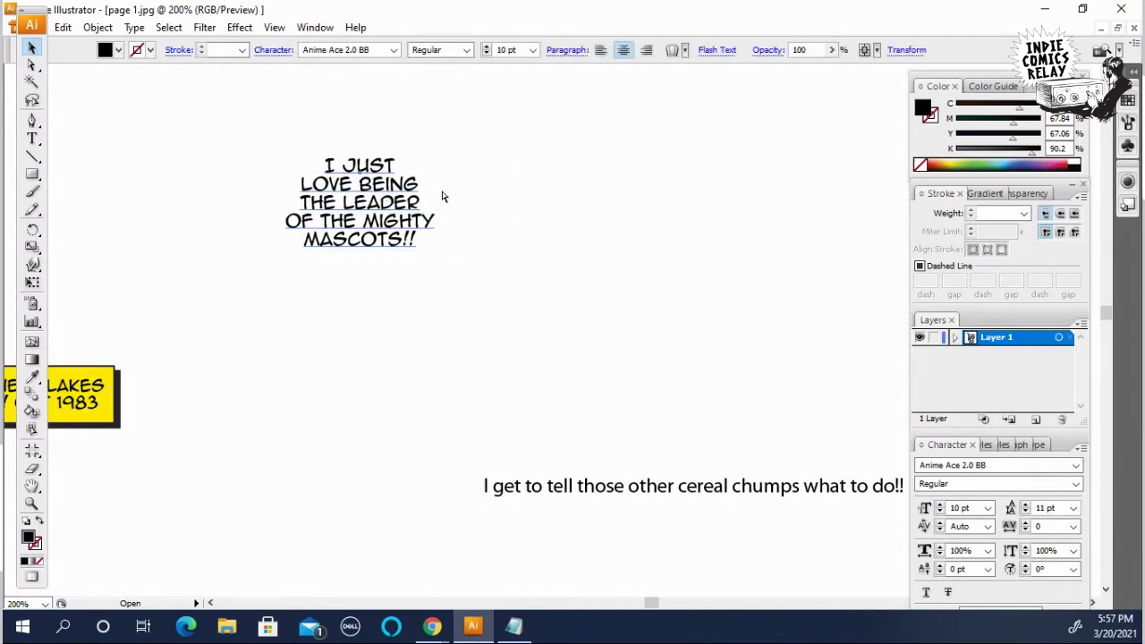
{"action": "key", "text": "ctrl+shift+b"}
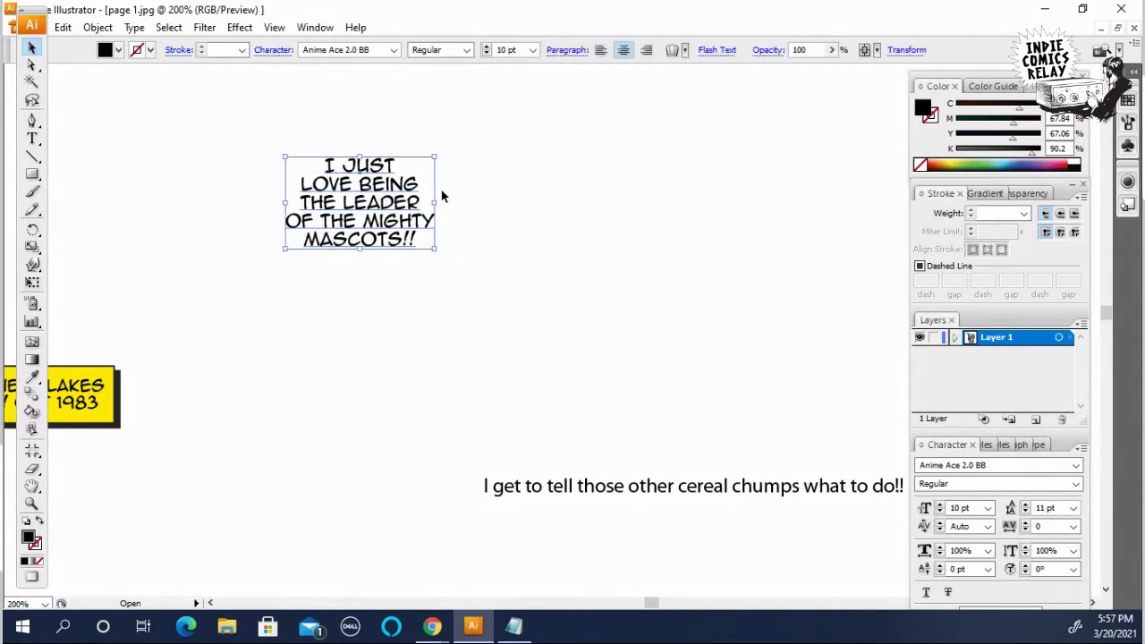
{"action": "left_click", "coordinate": [525, 276]}
{"action": "left_click_drag", "start_coordinate": [381, 217], "coordinate": [430, 268]}
{"action": "left_click", "coordinate": [483, 360]}
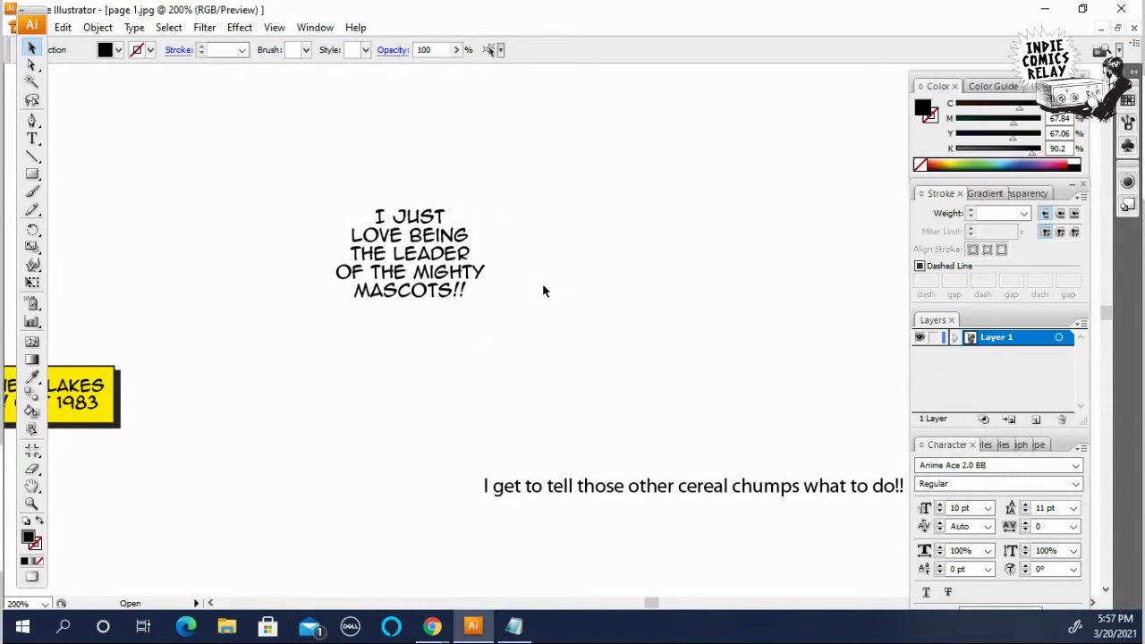
Step: Draw an ellipse about 120.5 by 83 pt over the Mighty Mascots text with the Ellipse tool
{"action": "left_click", "coordinate": [32, 177]}
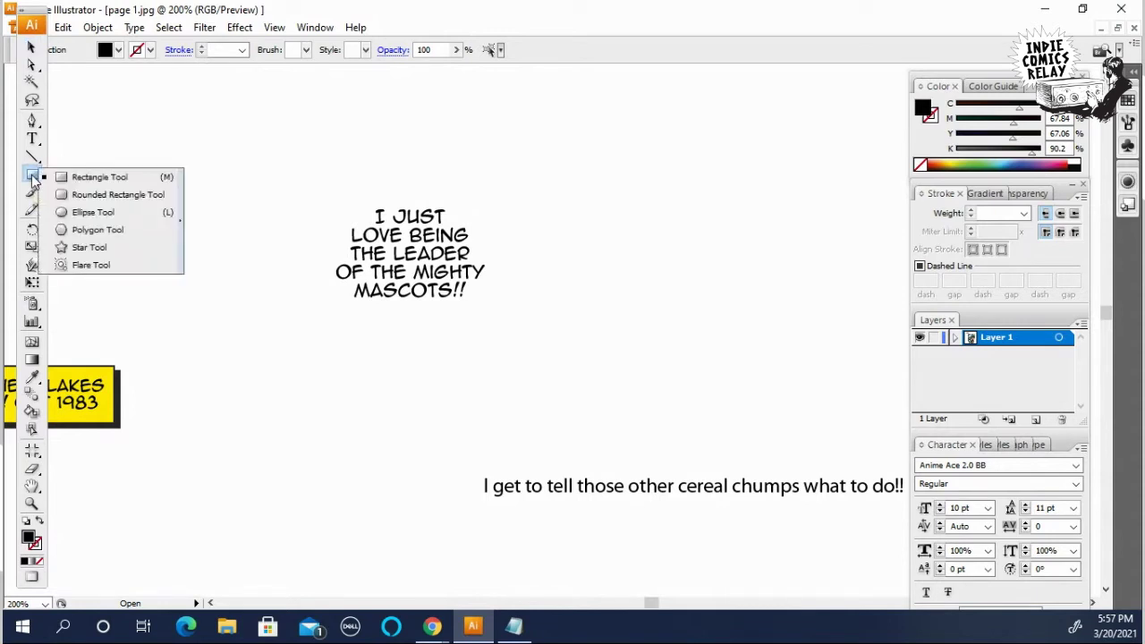
{"action": "left_click", "coordinate": [32, 177]}
{"action": "left_click", "coordinate": [82, 211]}
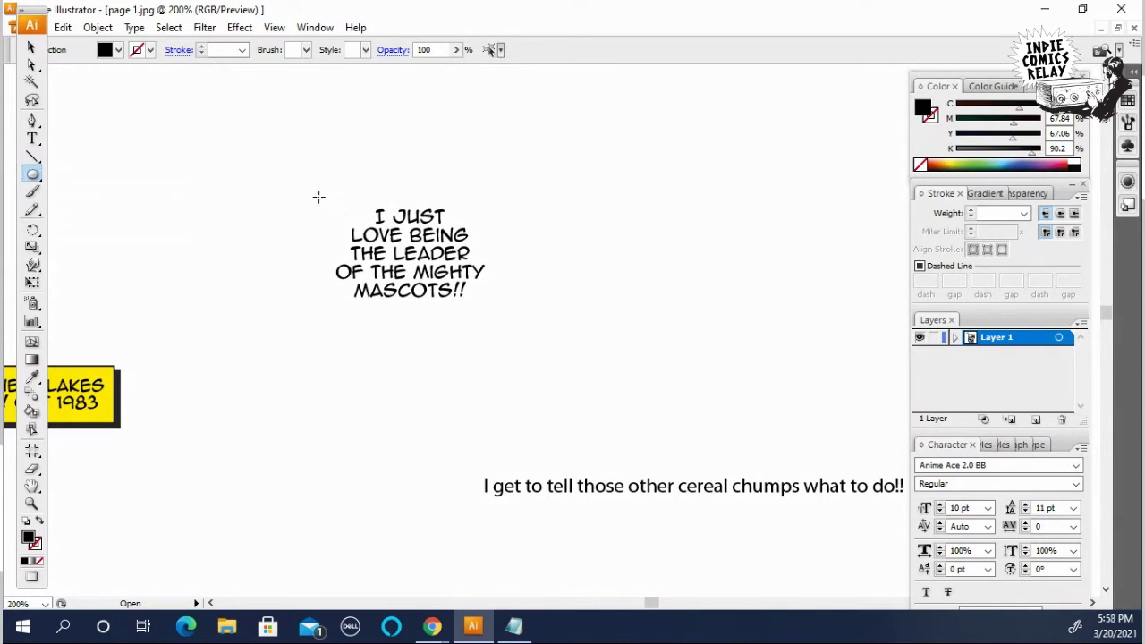
{"action": "left_click_drag", "start_coordinate": [310, 188], "coordinate": [512, 327]}
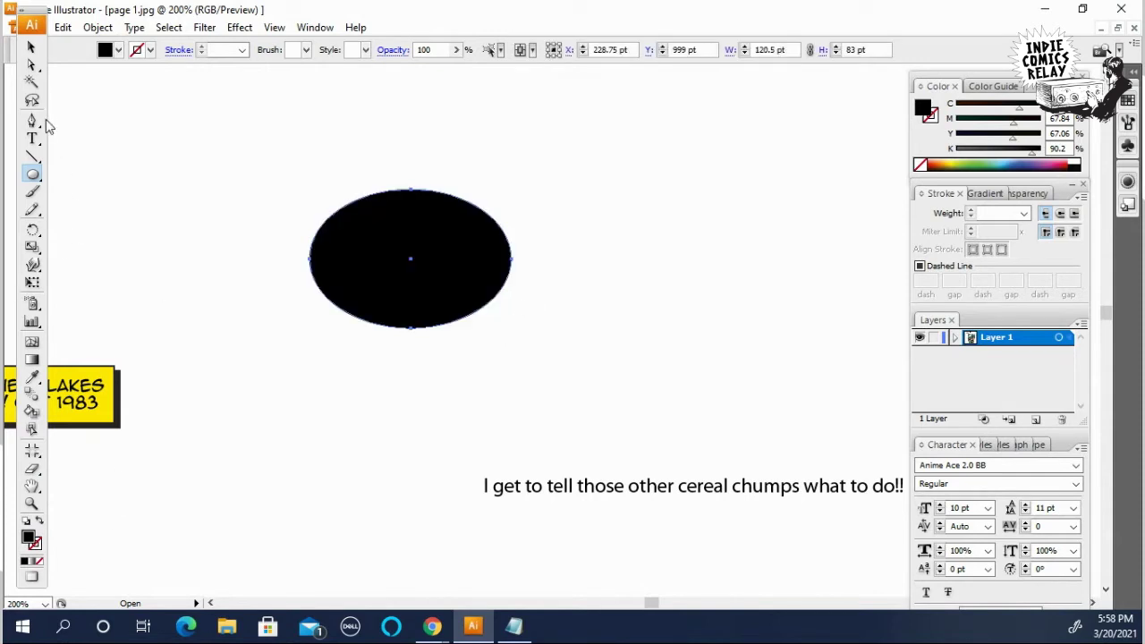
Step: Copy the yellow caption box's fill and 1 pt black stroke to the ellipse, and change its fill to white
{"action": "left_click", "coordinate": [33, 377]}
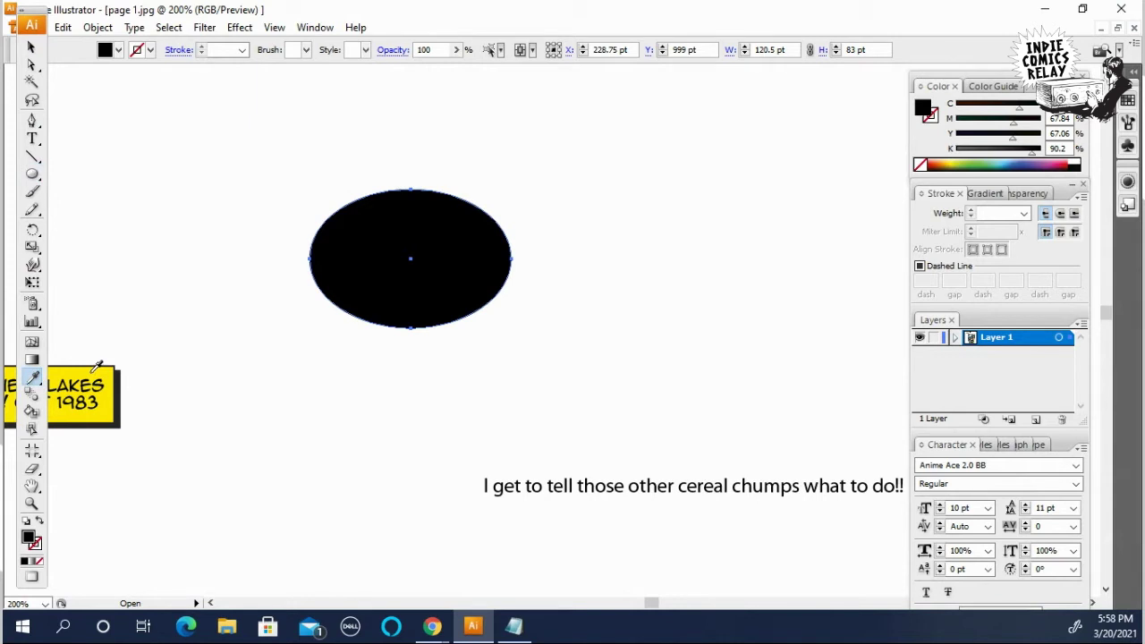
{"action": "left_click", "coordinate": [95, 371]}
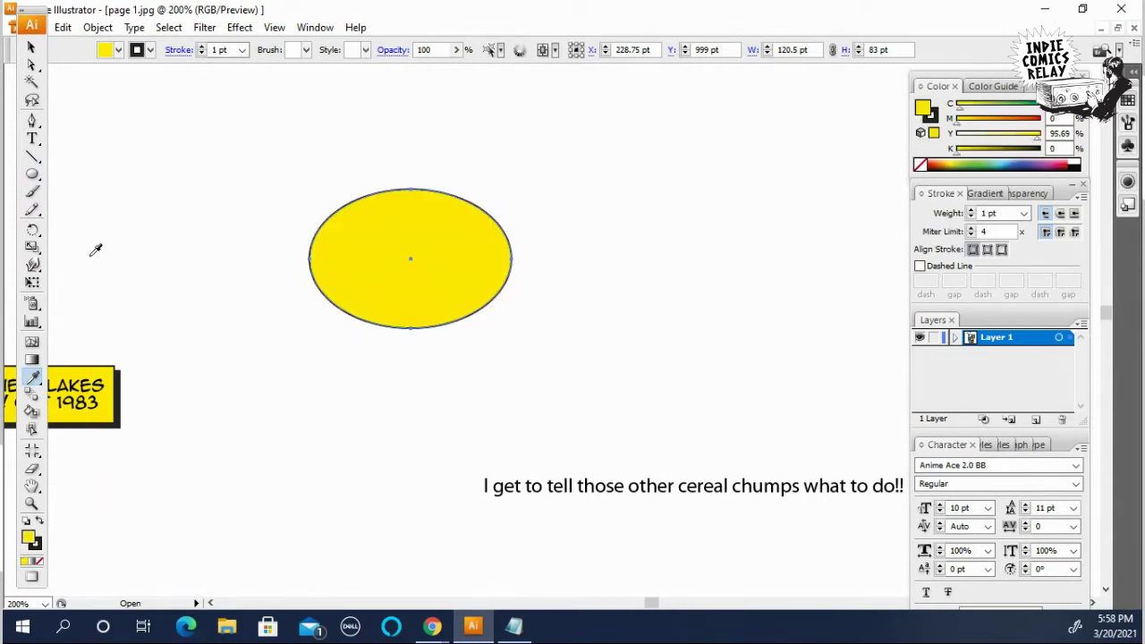
{"action": "left_click", "coordinate": [32, 65]}
{"action": "left_click", "coordinate": [671, 286]}
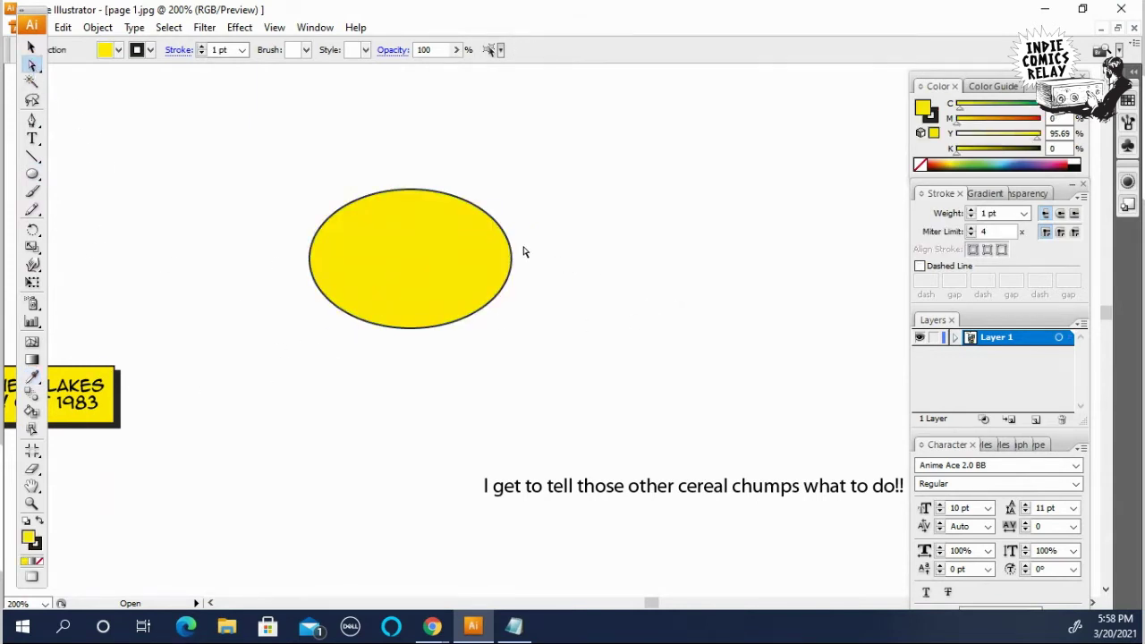
{"action": "left_click", "coordinate": [505, 252]}
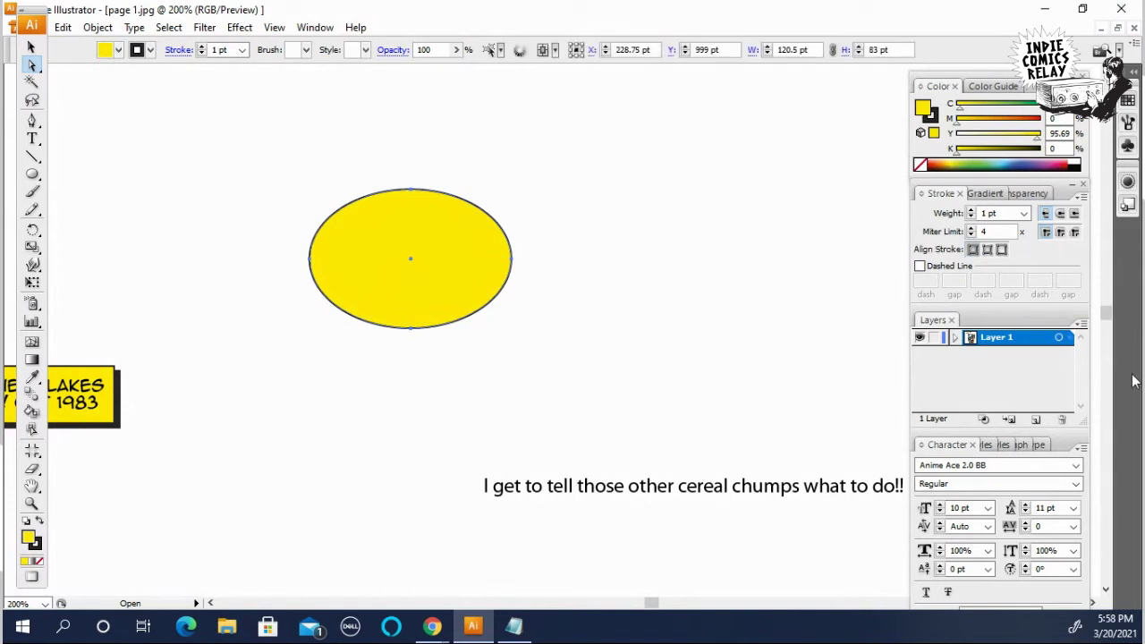
{"action": "left_click", "coordinate": [1071, 166]}
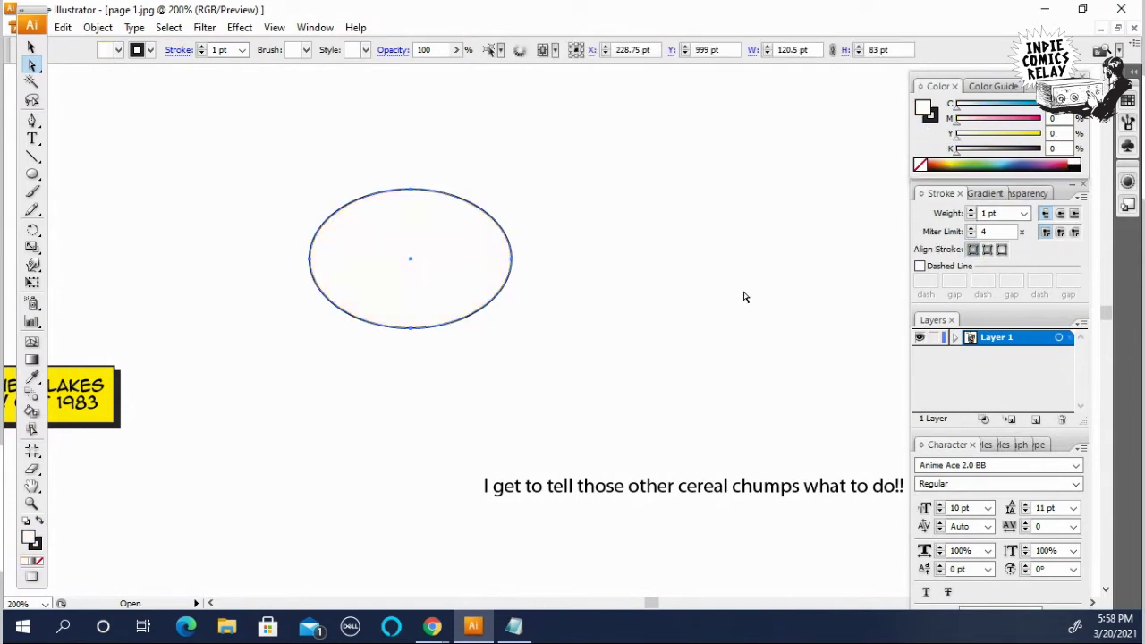
{"action": "left_click", "coordinate": [705, 305]}
Step: Send the white ellipse to the back so it sits behind the Mighty Mascots text, and deselect it
{"action": "left_click", "coordinate": [490, 280]}
{"action": "left_click", "coordinate": [97, 27]}
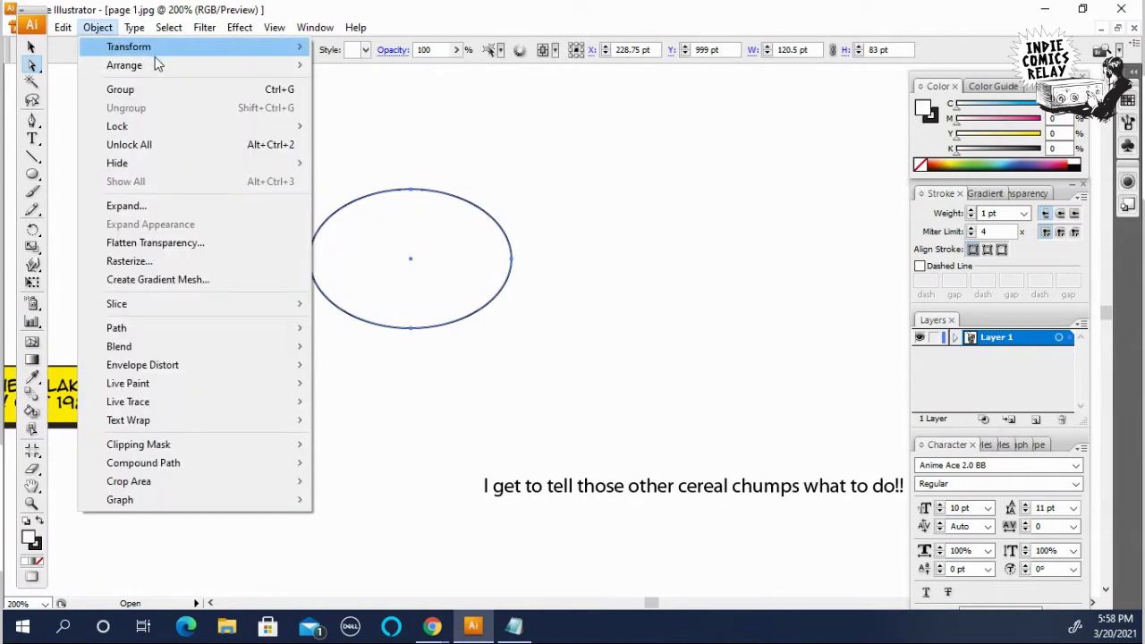
{"action": "mouse_move", "coordinate": [268, 66]}
{"action": "left_click", "coordinate": [366, 120]}
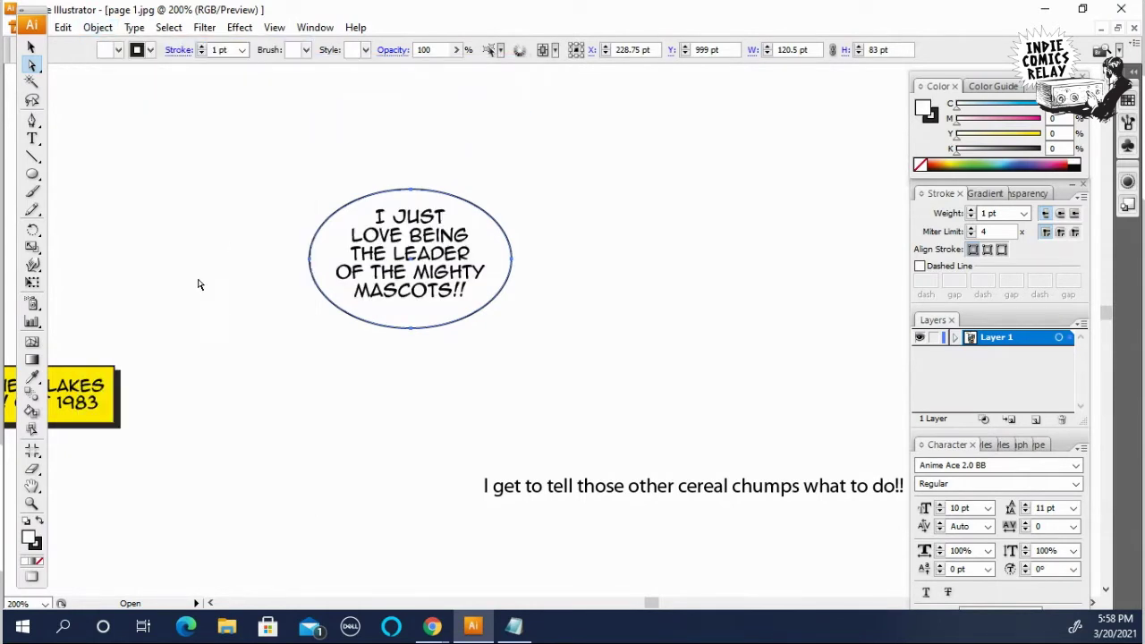
{"action": "left_click", "coordinate": [633, 394]}
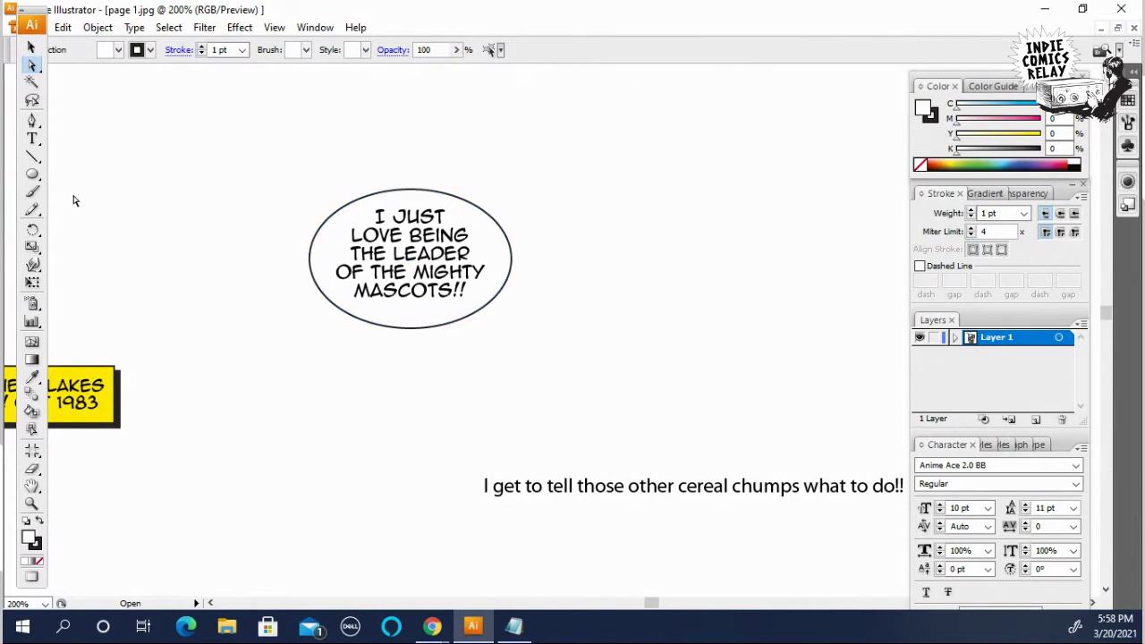
Step: Shrink the balloon from its lower edge and both sides to about 111.5 by 78.5 pt around the text
{"action": "left_click", "coordinate": [31, 46]}
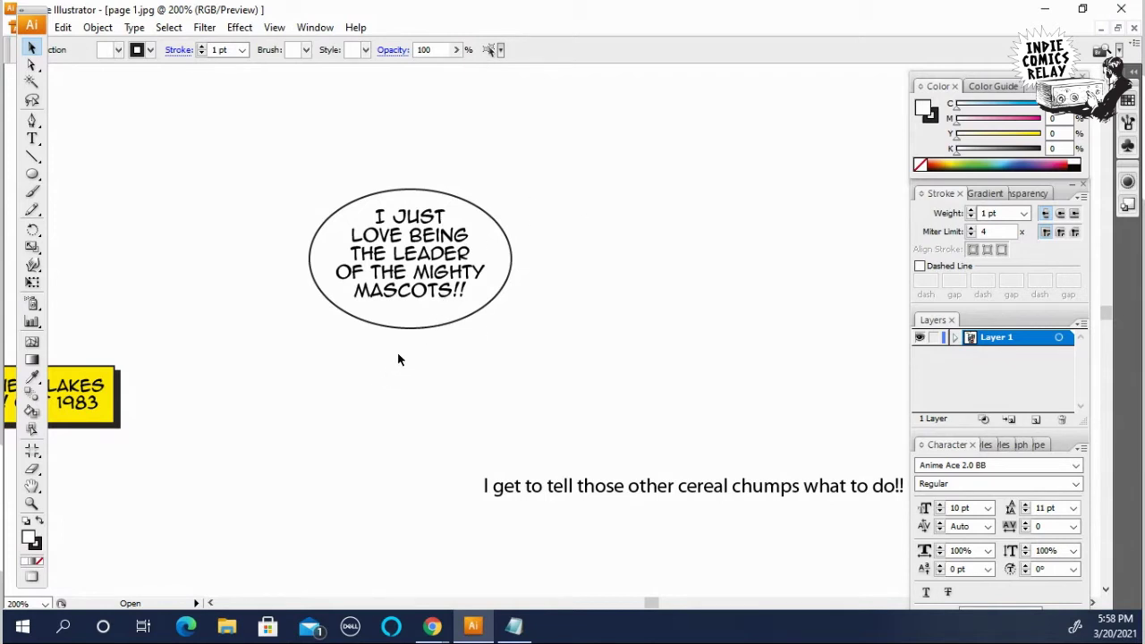
{"action": "left_click", "coordinate": [409, 328]}
{"action": "left_click_drag", "start_coordinate": [410, 326], "coordinate": [411, 320]}
{"action": "left_click", "coordinate": [427, 340]}
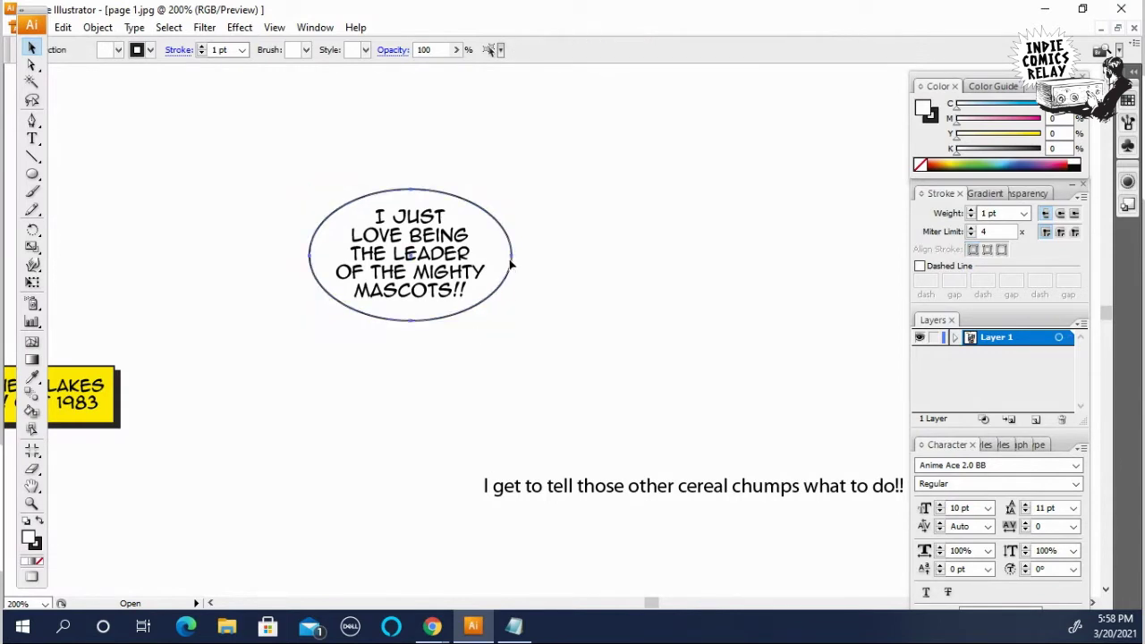
{"action": "left_click", "coordinate": [510, 265]}
{"action": "left_click_drag", "start_coordinate": [512, 256], "coordinate": [505, 256]}
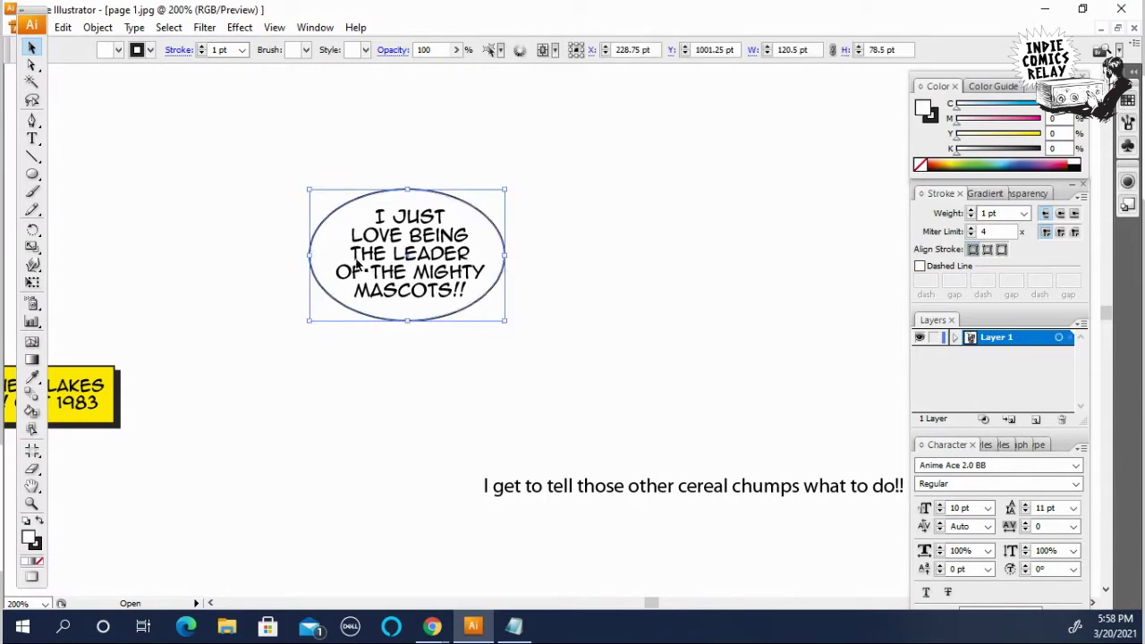
{"action": "left_click_drag", "start_coordinate": [308, 256], "coordinate": [317, 256]}
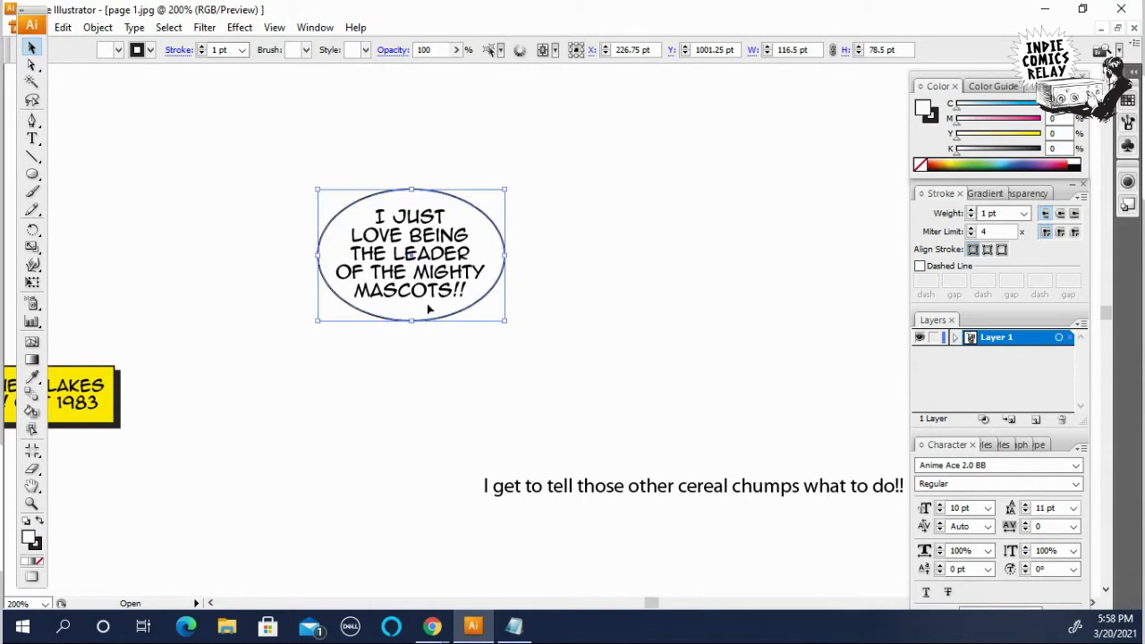
{"action": "left_click", "coordinate": [467, 364]}
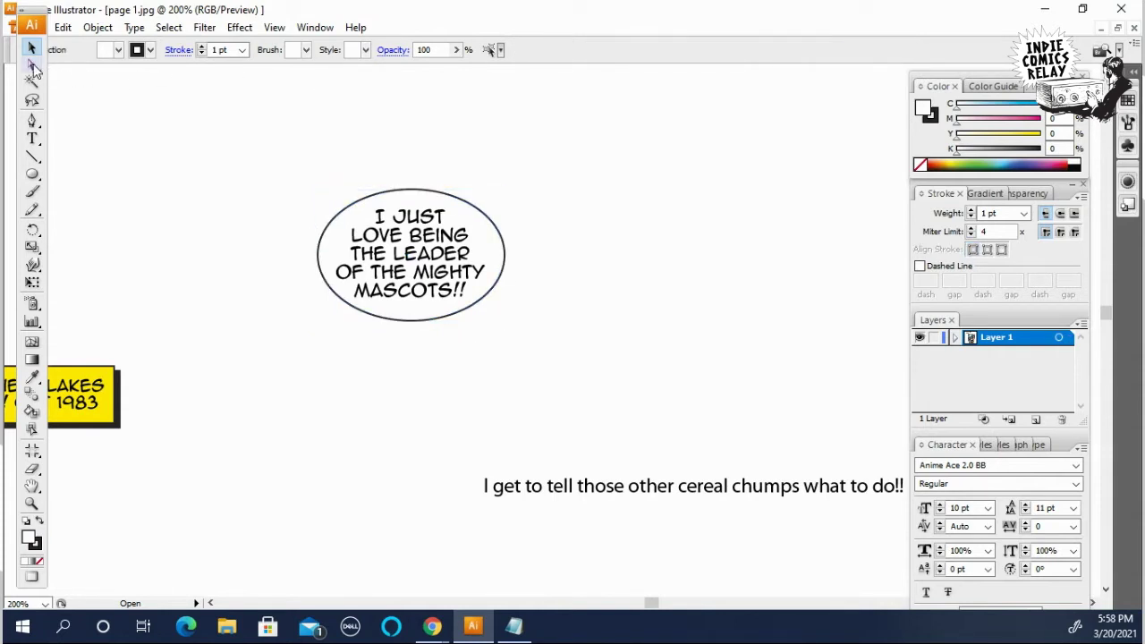
Step: Lengthen both direction handles of the balloon's top anchor point outward to make its upper curve squarer
{"action": "left_click", "coordinate": [32, 66]}
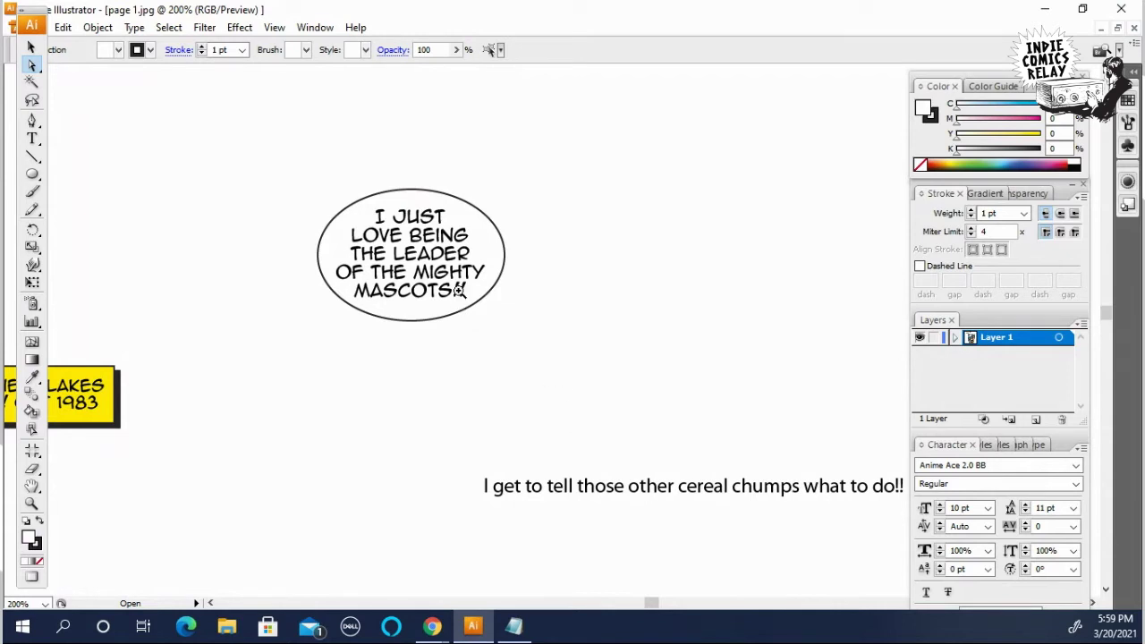
{"action": "key", "text": "ctrl+plus"}
{"action": "left_click", "coordinate": [484, 178]}
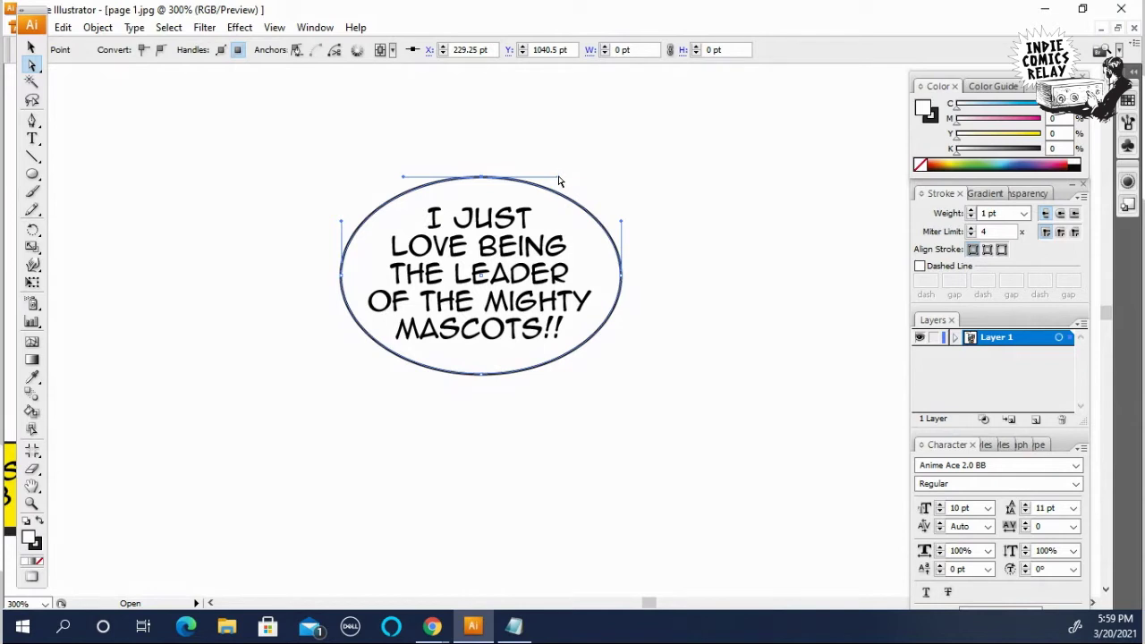
{"action": "left_click_drag", "start_coordinate": [560, 182], "coordinate": [571, 178]}
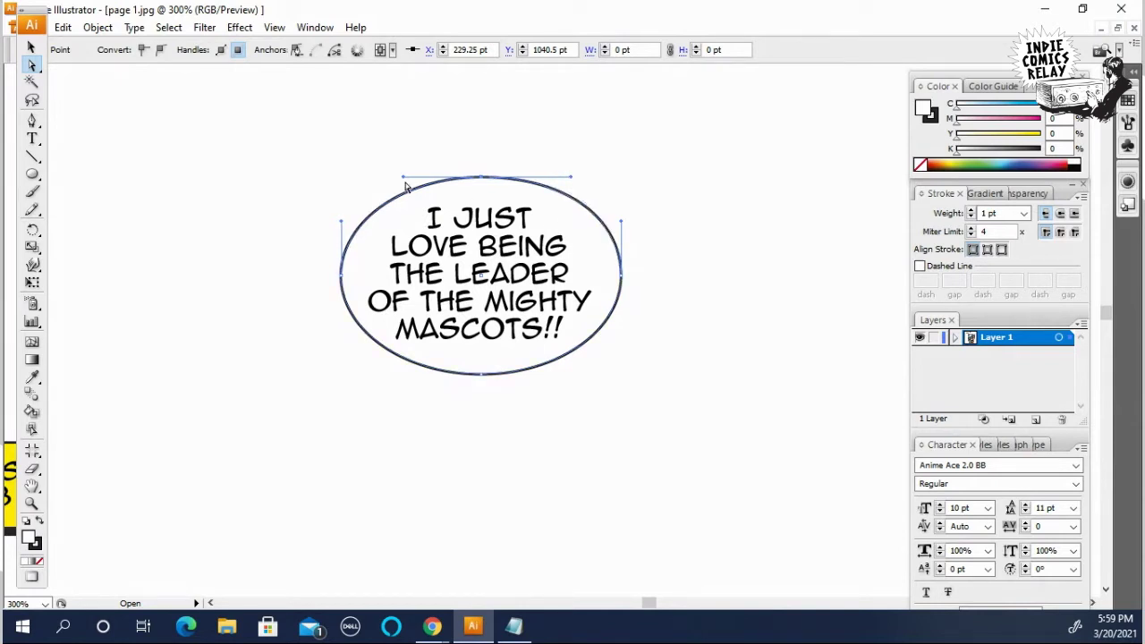
{"action": "left_click_drag", "start_coordinate": [405, 182], "coordinate": [391, 178]}
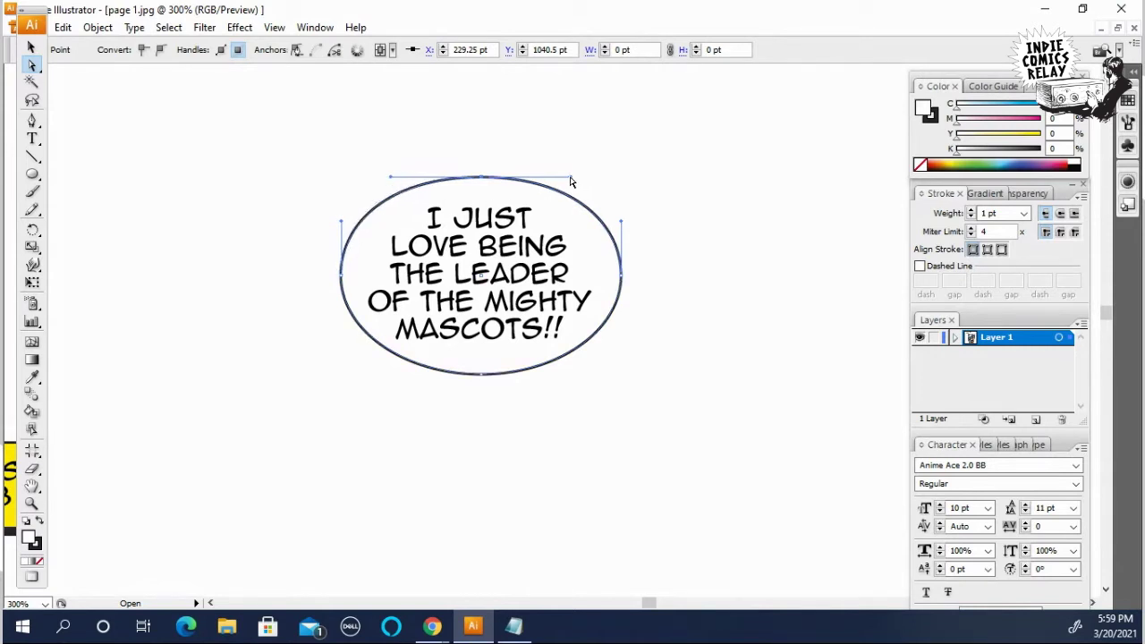
{"action": "left_click_drag", "start_coordinate": [574, 181], "coordinate": [577, 177]}
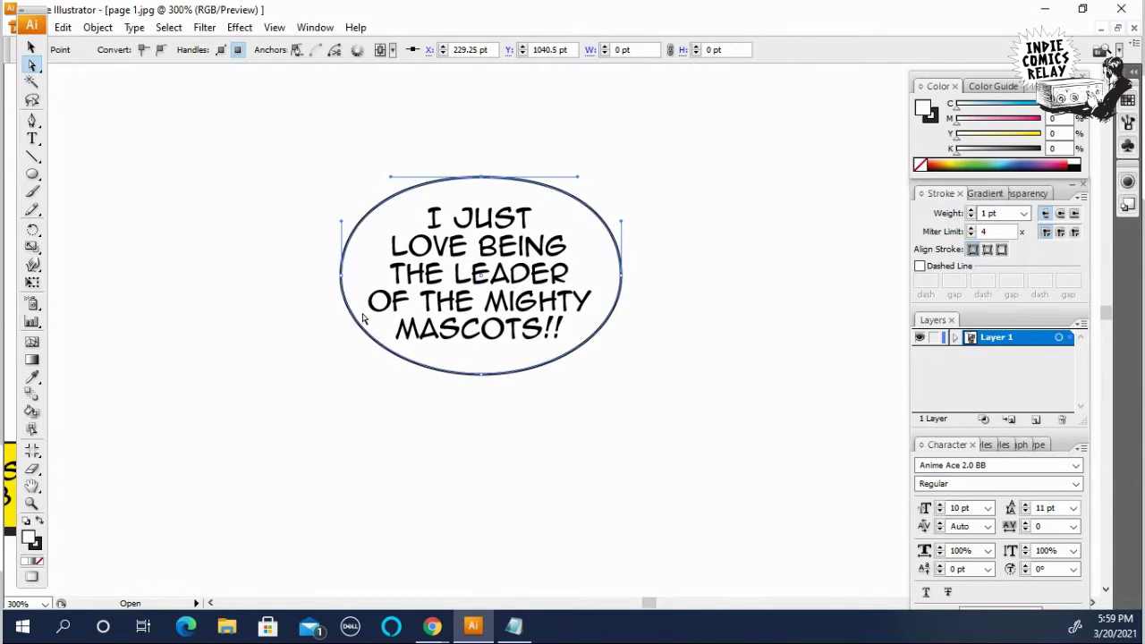
Step: Extend both direction handles of the balloon's bottom anchor point outward to make its lower curve squarer
{"action": "left_click", "coordinate": [482, 373]}
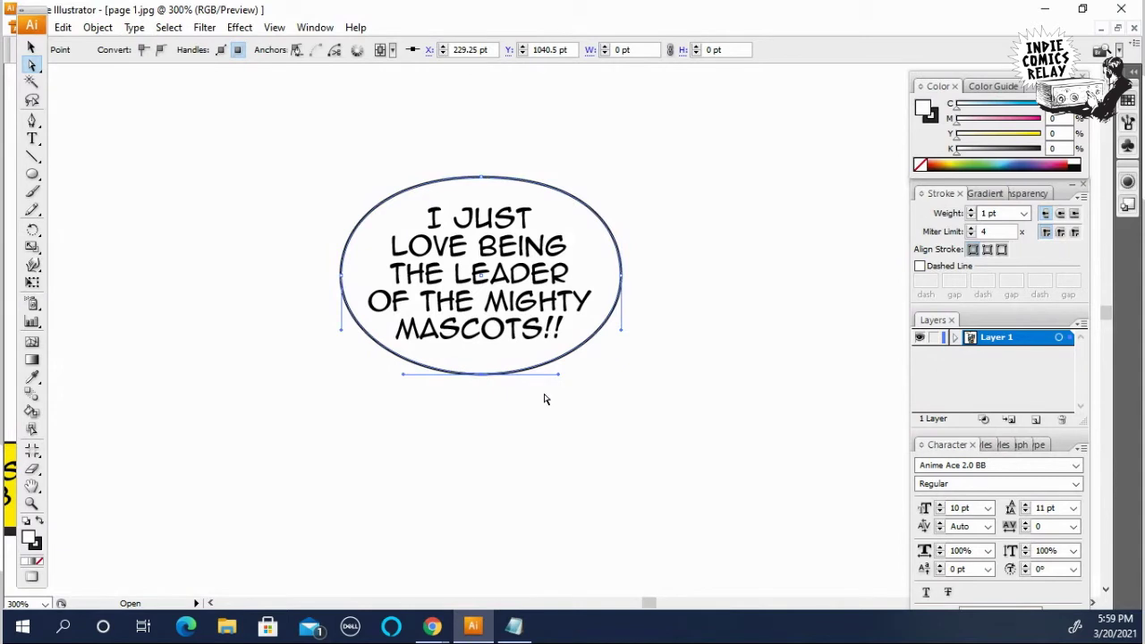
{"action": "left_click_drag", "start_coordinate": [557, 380], "coordinate": [573, 379]}
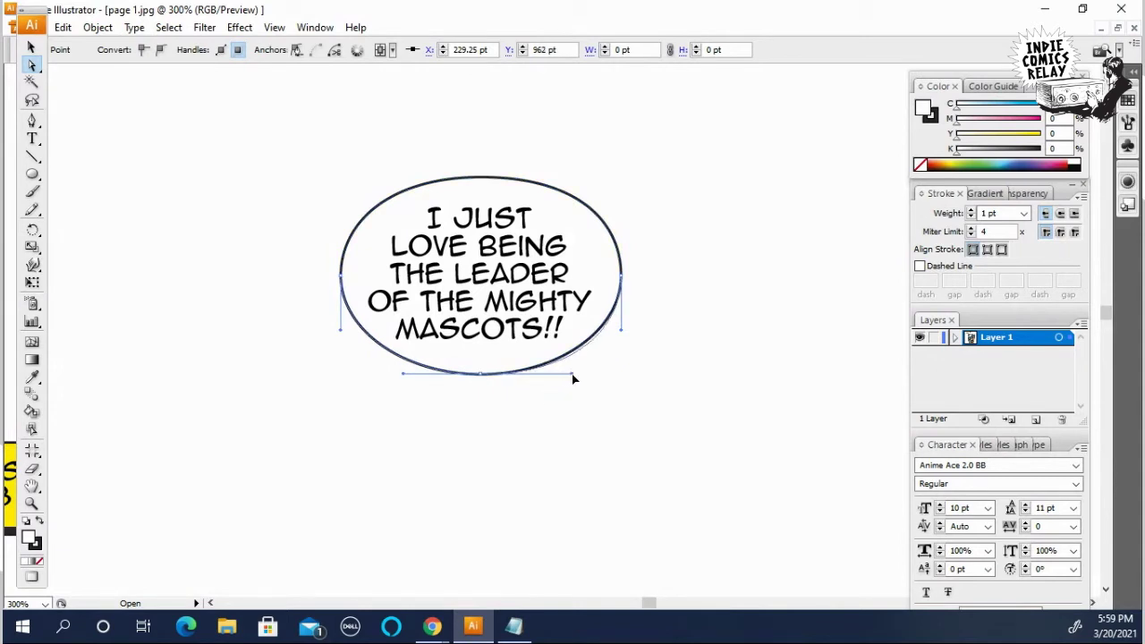
{"action": "left_click_drag", "start_coordinate": [403, 374], "coordinate": [378, 377]}
{"action": "left_click", "coordinate": [445, 402]}
Step: Narrow the reshaped balloon from both sides to about 108 pt wide, and deselect it
{"action": "left_click", "coordinate": [621, 276]}
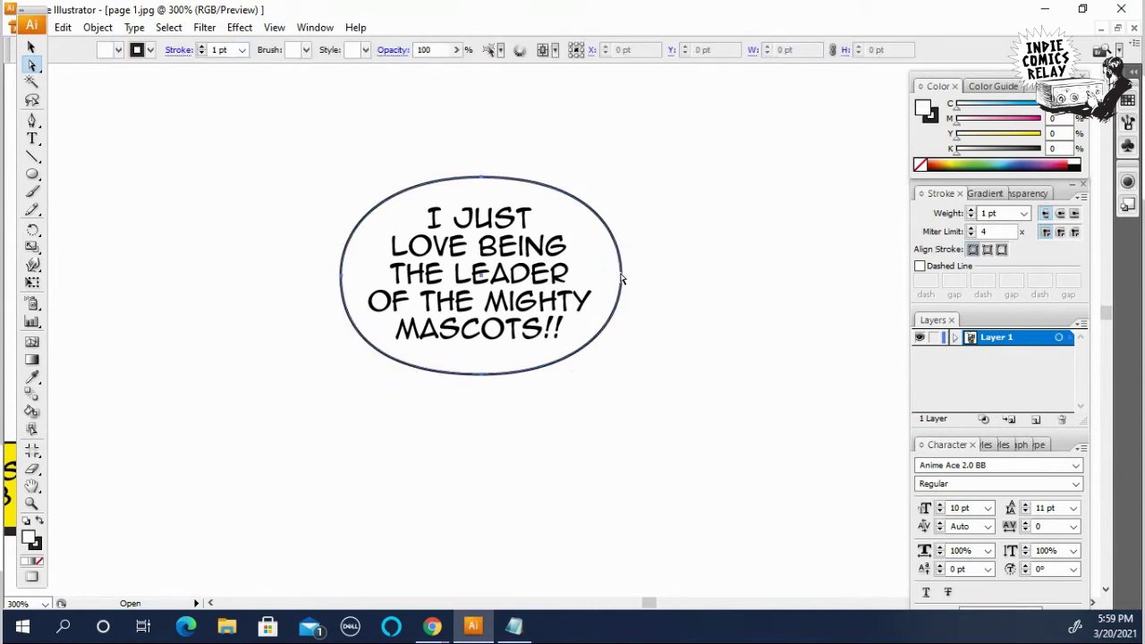
{"action": "left_click", "coordinate": [31, 47]}
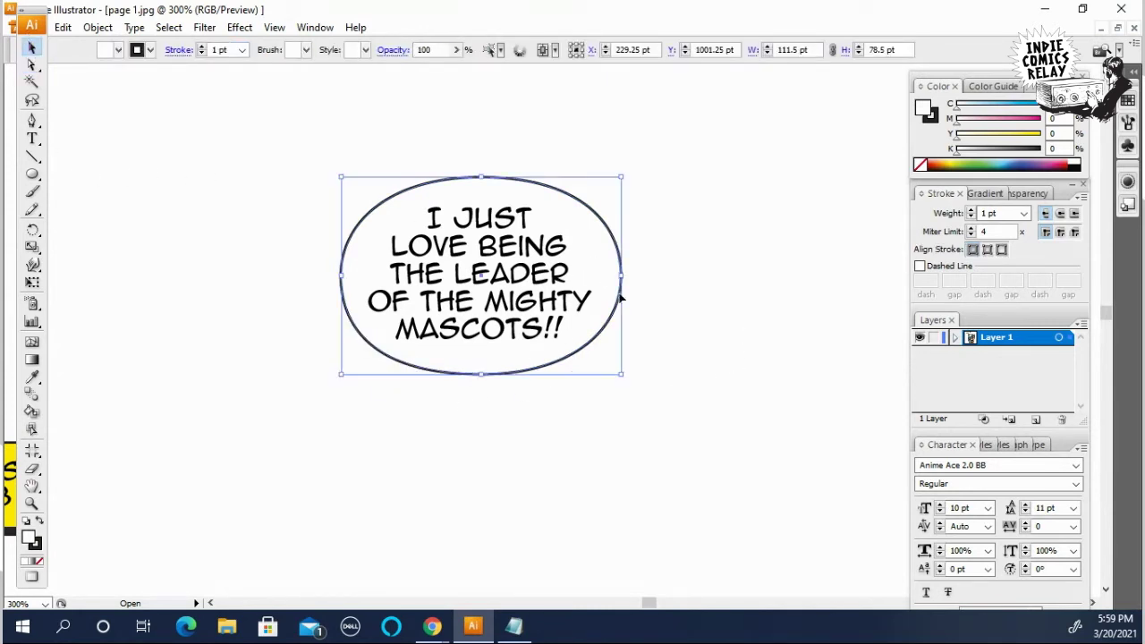
{"action": "left_click_drag", "start_coordinate": [617, 277], "coordinate": [615, 277]}
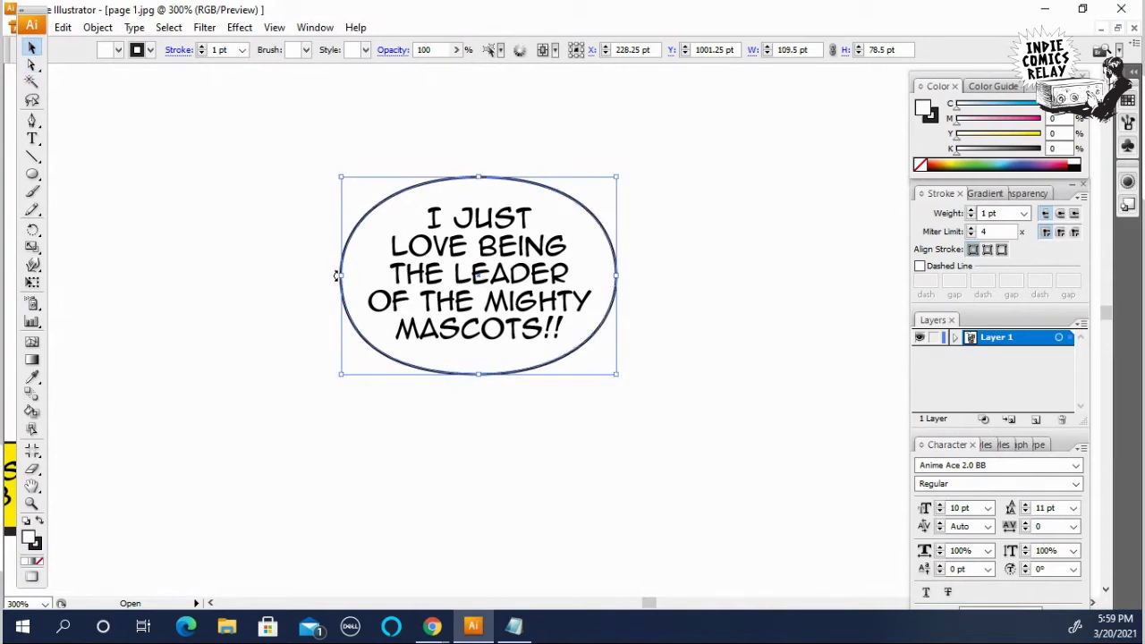
{"action": "left_click_drag", "start_coordinate": [340, 280], "coordinate": [344, 278]}
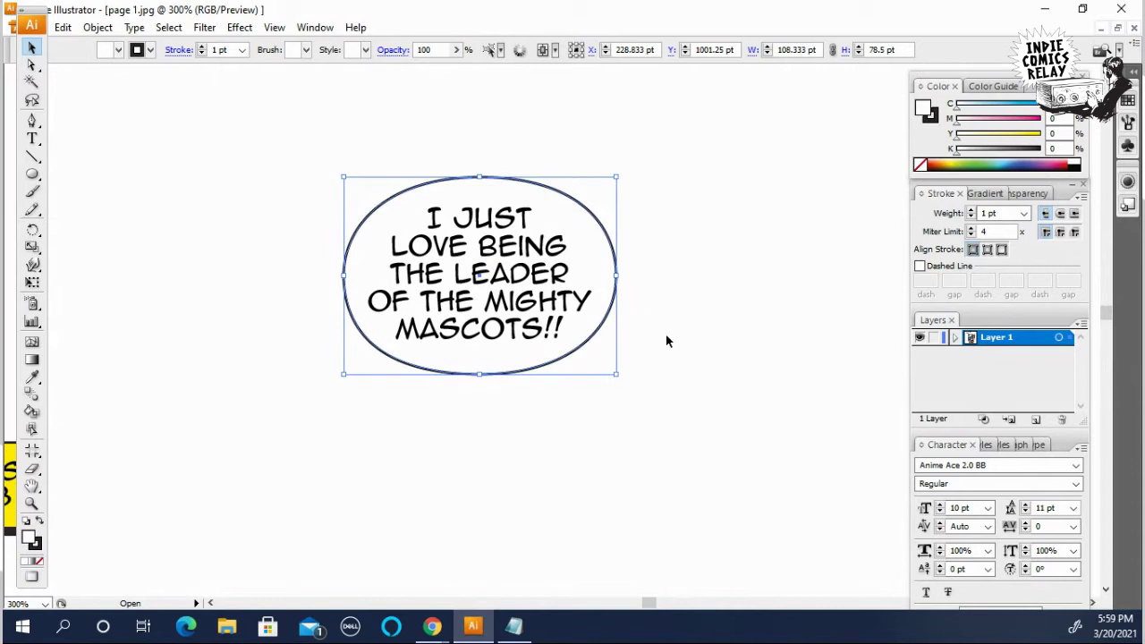
{"action": "left_click", "coordinate": [554, 391]}
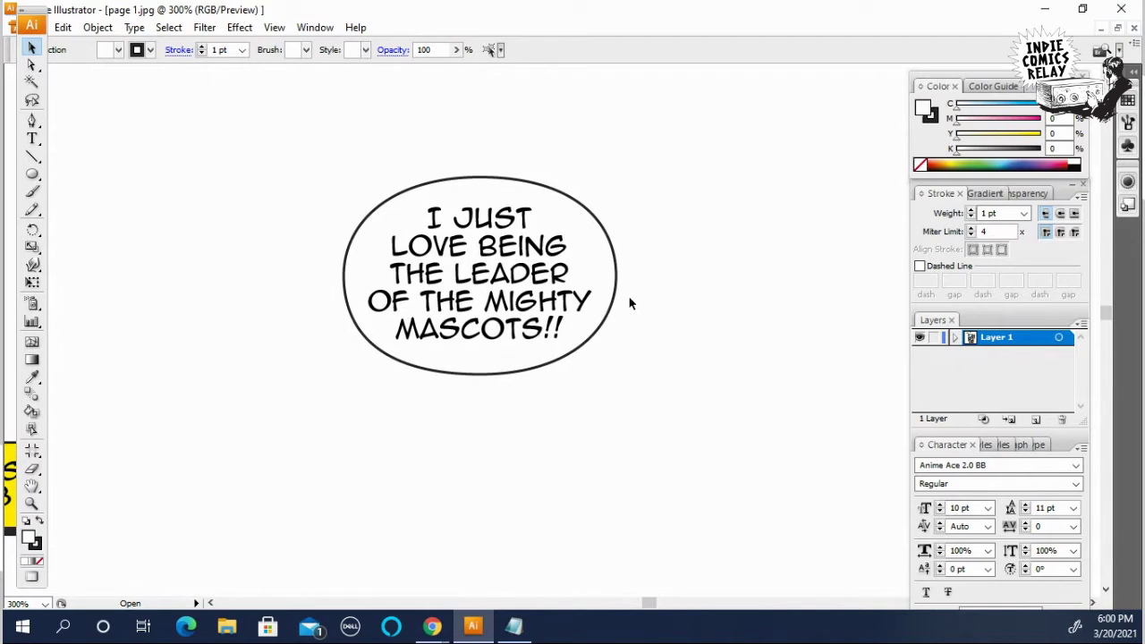
{"action": "left_click", "coordinate": [516, 292]}
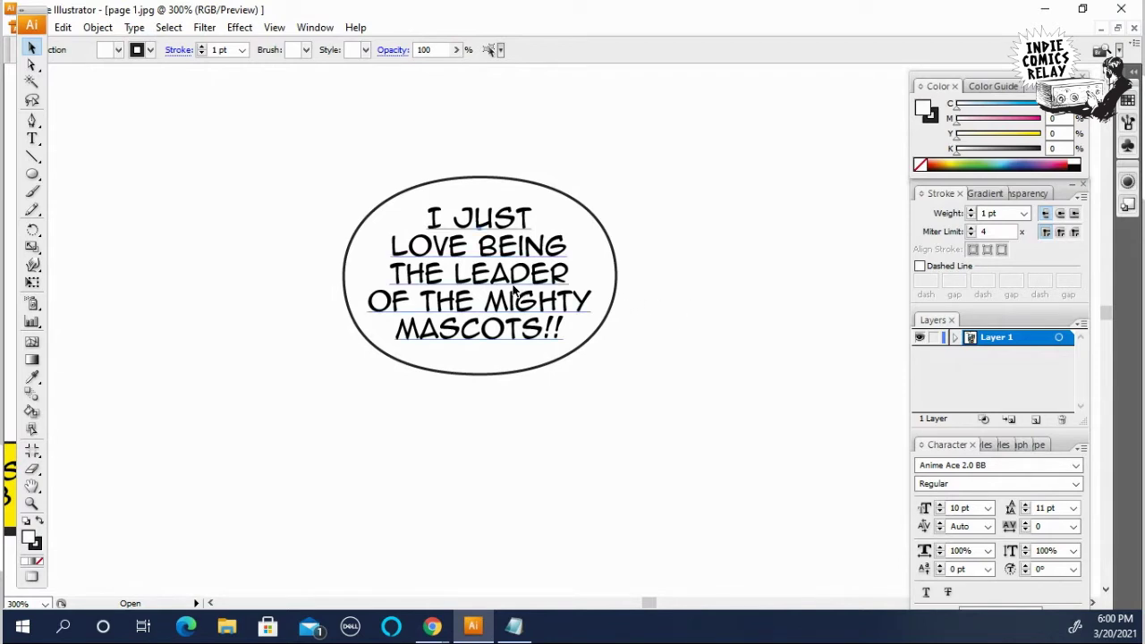
{"action": "left_click", "coordinate": [515, 292]}
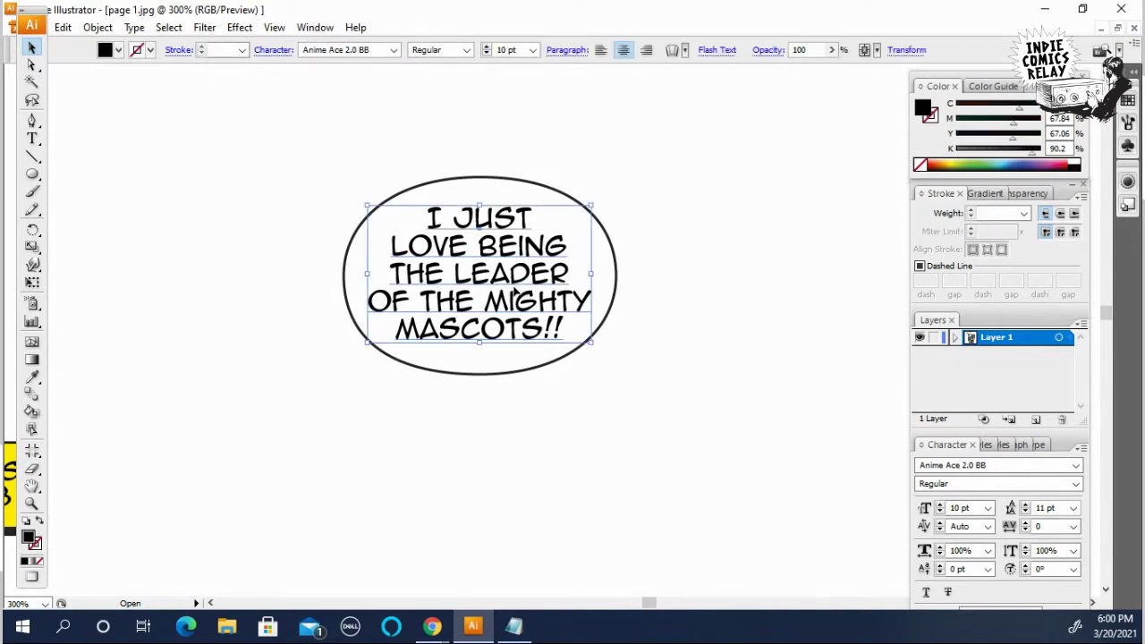
{"action": "left_click", "coordinate": [753, 311]}
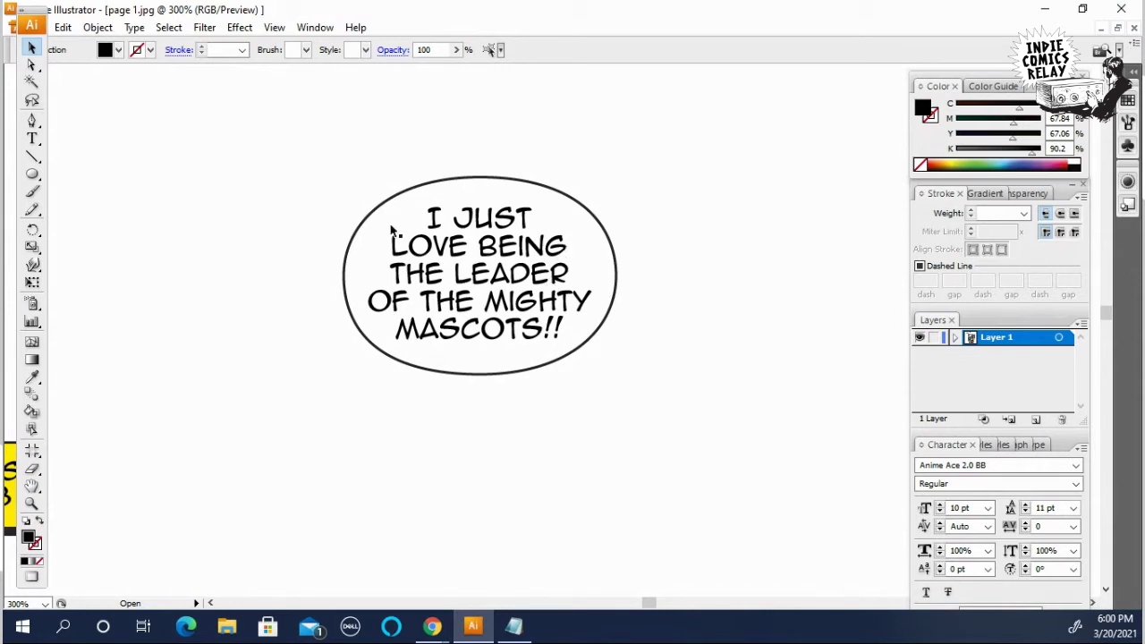
Step: Set the word LEADER in the balloon's dialogue to the Bold style, and deselect the text
{"action": "left_click", "coordinate": [32, 139]}
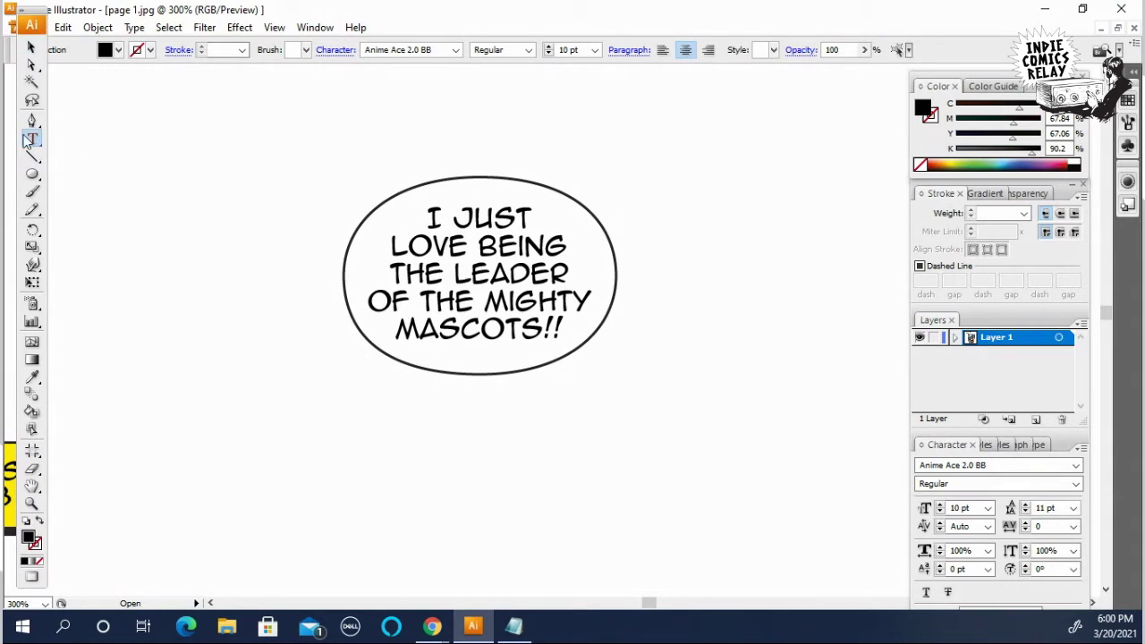
{"action": "left_click_drag", "start_coordinate": [455, 274], "coordinate": [562, 281]}
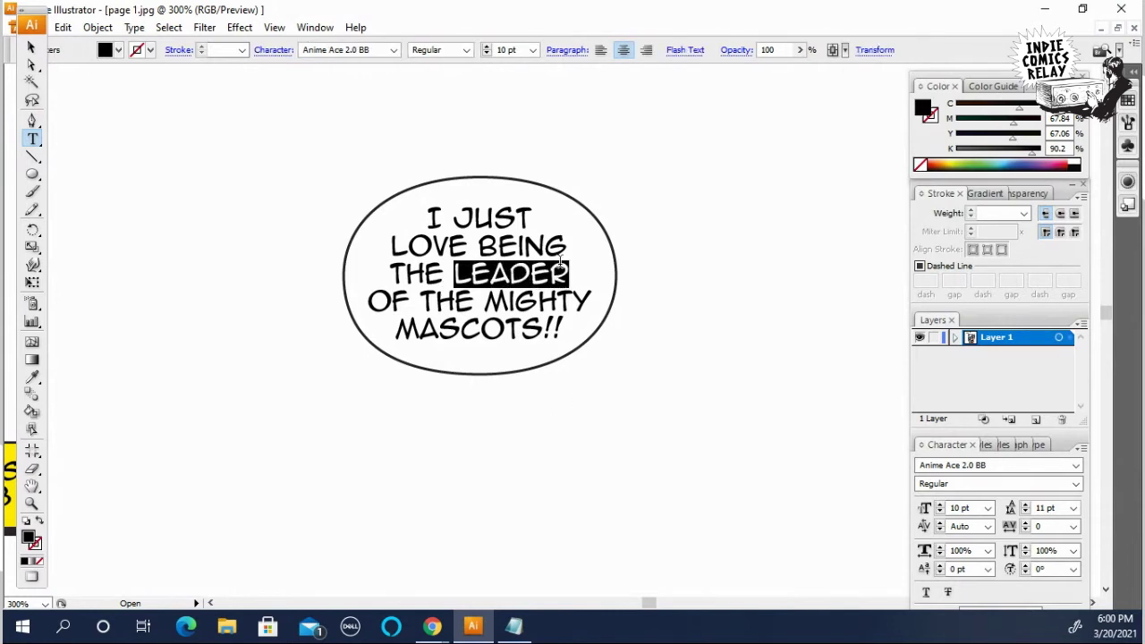
{"action": "left_click", "coordinate": [1076, 483]}
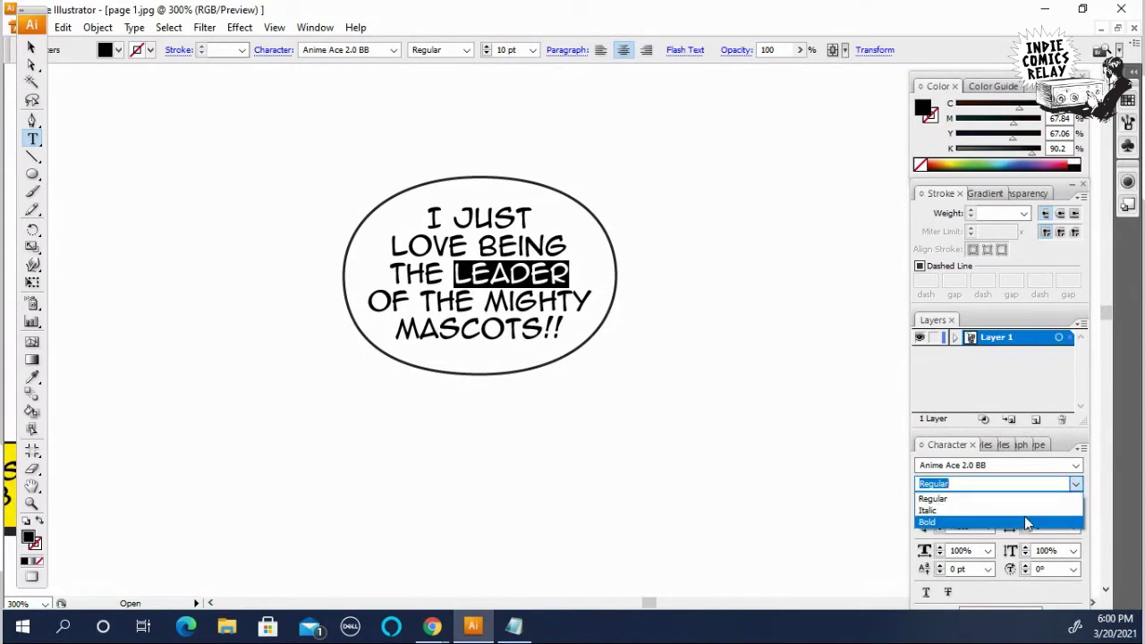
{"action": "left_click", "coordinate": [1023, 521]}
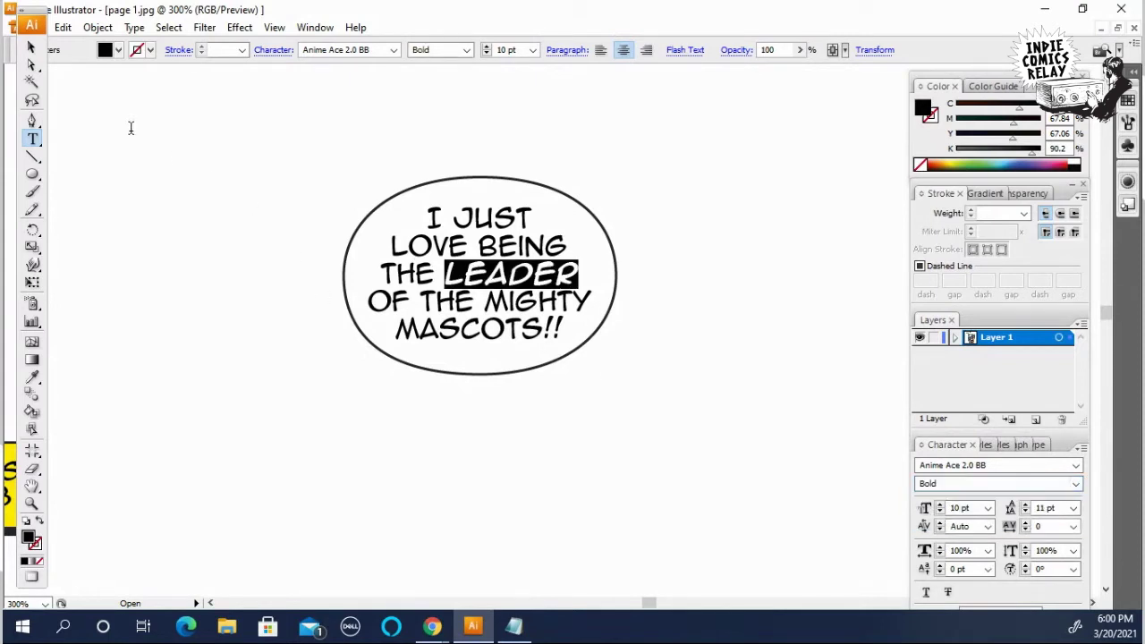
{"action": "left_click", "coordinate": [31, 46]}
{"action": "left_click", "coordinate": [679, 382]}
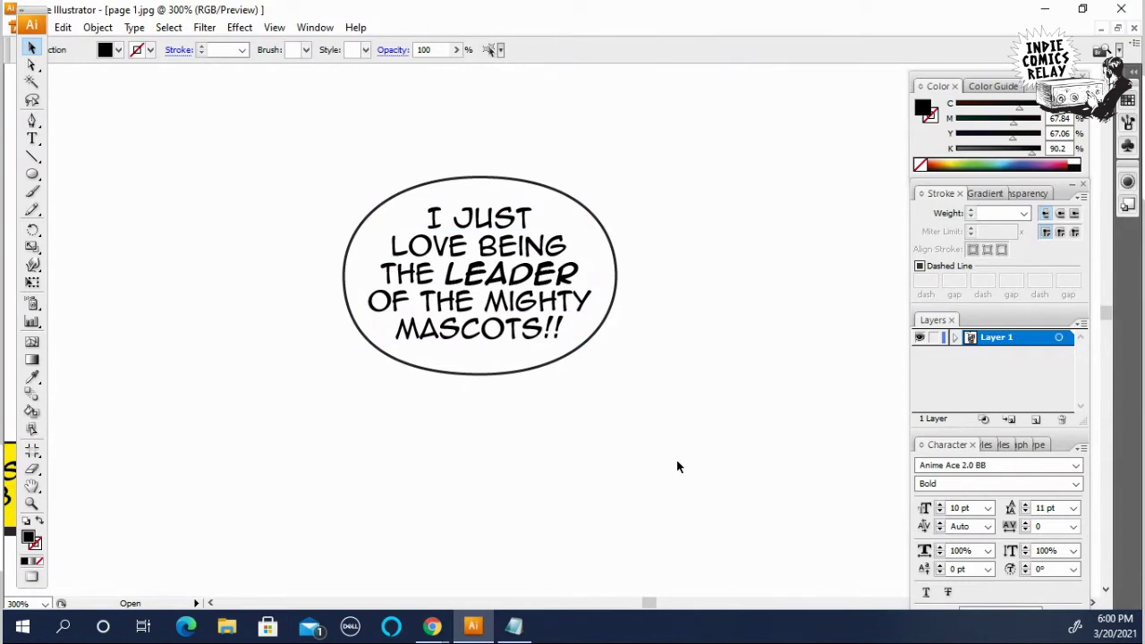
Step: Move the balloon with its text onto the comic page, above the bearded pirate captain, at about X 476 pt, Y 742 pt
{"action": "left_click", "coordinate": [561, 415], "text": "alt"}
{"action": "left_click", "coordinate": [549, 408], "text": "alt"}
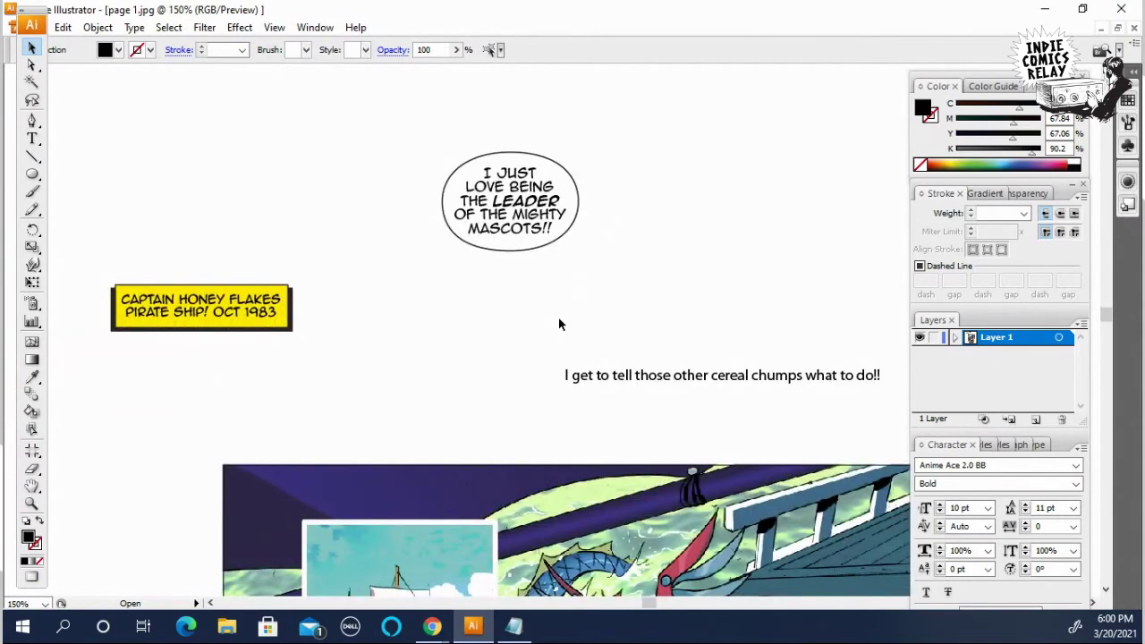
{"action": "scroll", "coordinate": [560, 322], "scroll_direction": "down", "scroll_amount": 3}
{"action": "left_click", "coordinate": [618, 266], "text": "alt"}
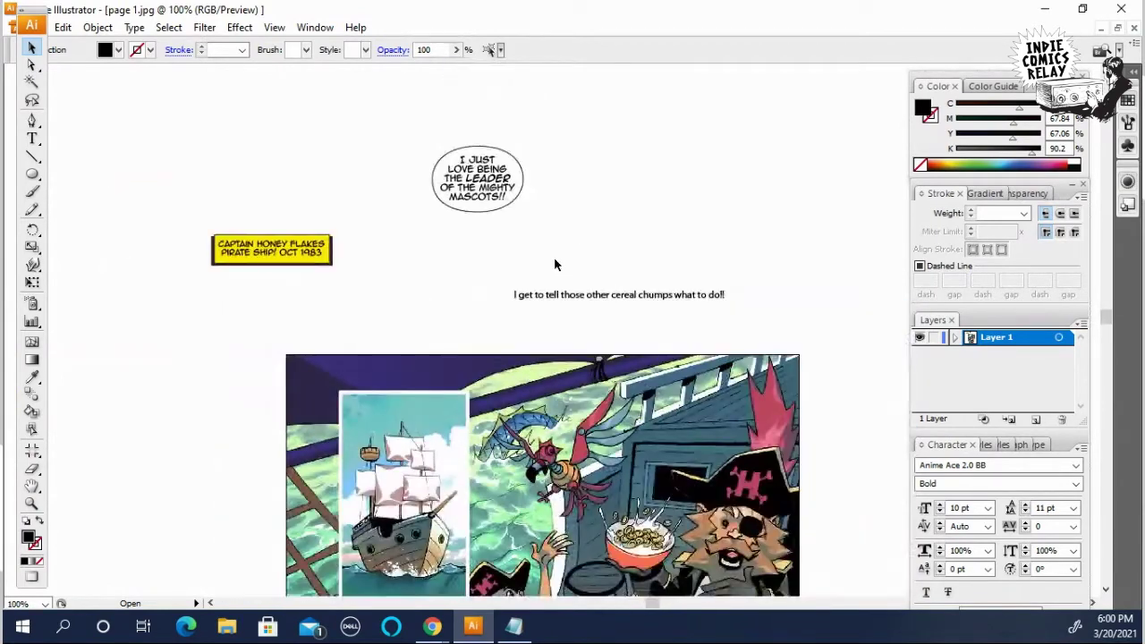
{"action": "scroll", "coordinate": [555, 261], "scroll_direction": "up", "scroll_amount": 1}
{"action": "left_click_drag", "start_coordinate": [558, 281], "coordinate": [559, 275]}
{"action": "scroll", "coordinate": [560, 276], "scroll_direction": "down", "scroll_amount": 2}
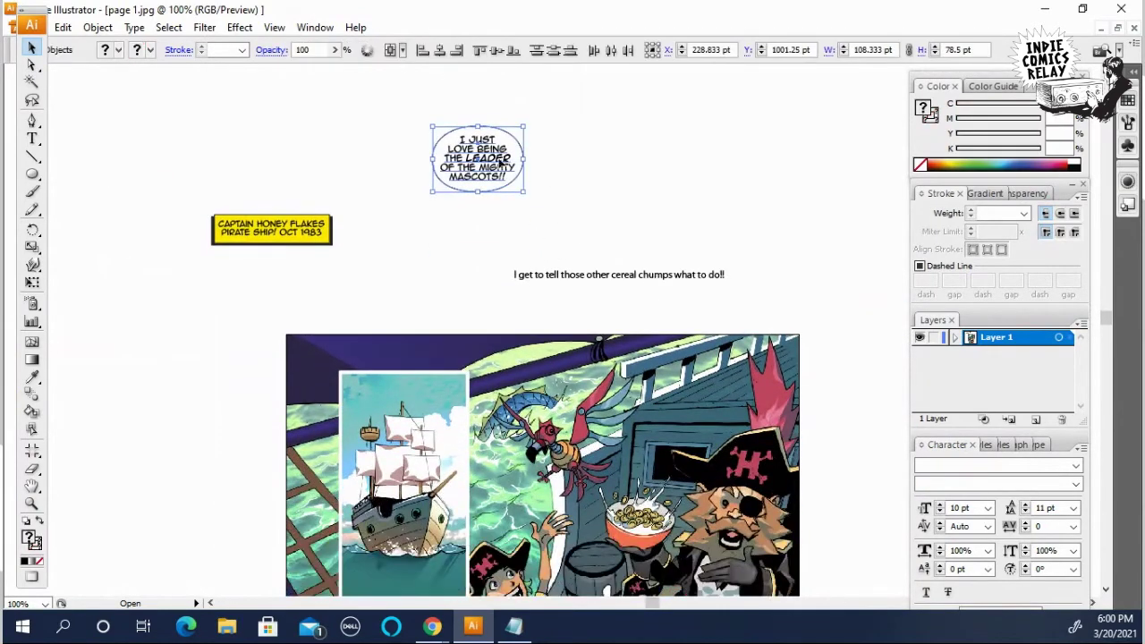
{"action": "left_click_drag", "start_coordinate": [648, 400], "coordinate": [697, 364]}
{"action": "left_click_drag", "start_coordinate": [674, 357], "coordinate": [685, 364]}
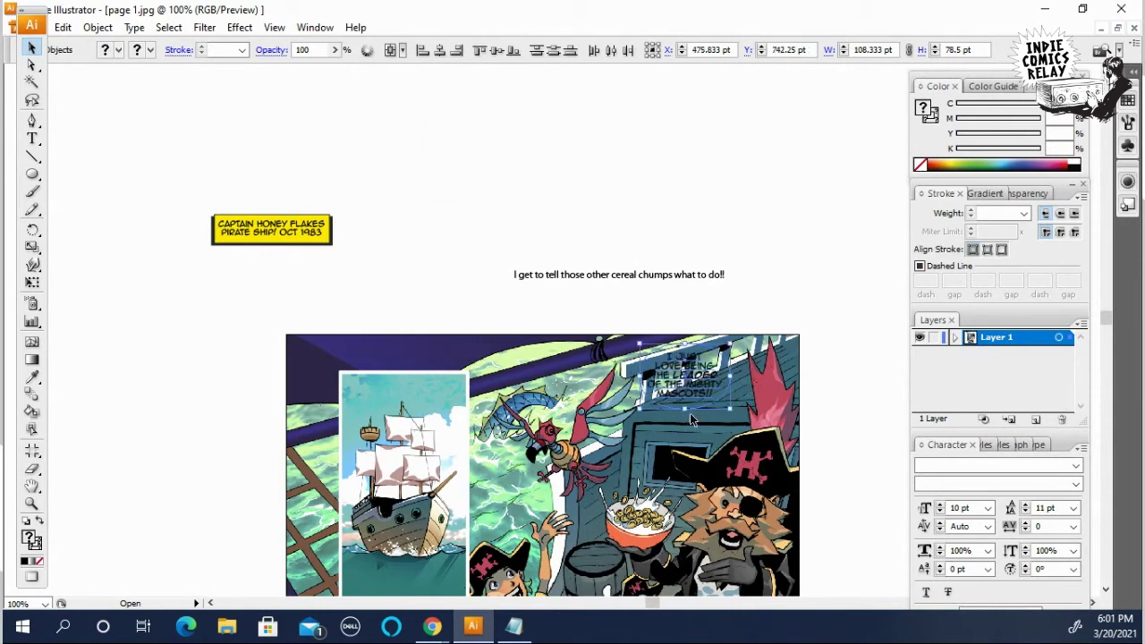
Step: Bring the balloon and its text in front of the artwork, and shift them slightly to about X 481 pt, Y 734 pt
{"action": "left_click", "coordinate": [97, 27]}
{"action": "mouse_move", "coordinate": [190, 69]}
{"action": "left_click", "coordinate": [327, 68]}
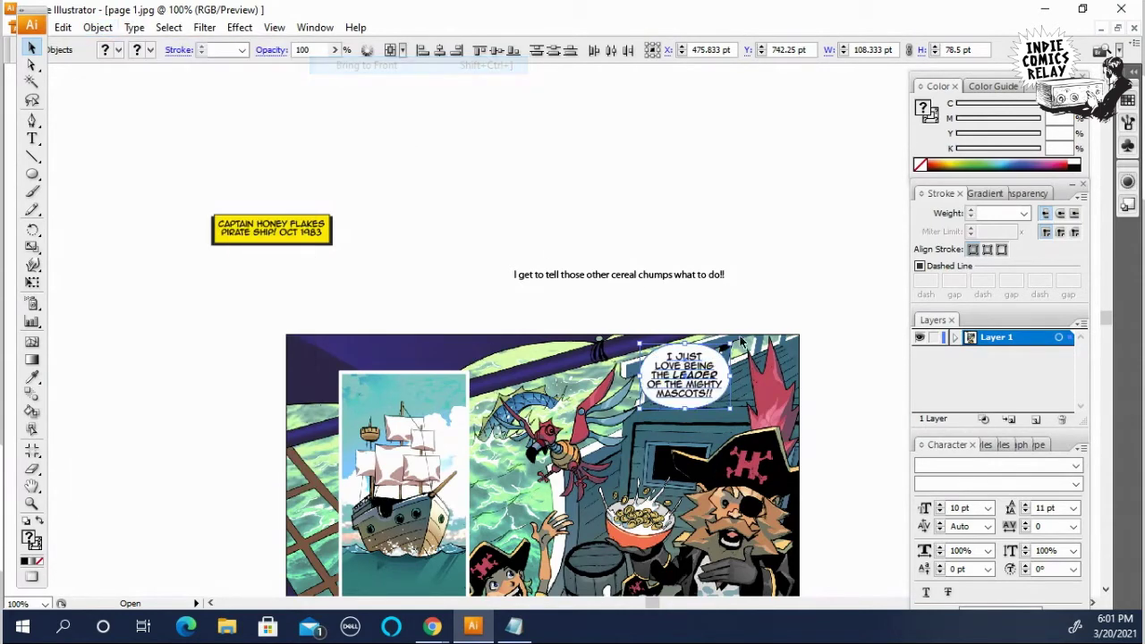
{"action": "left_click", "coordinate": [833, 393]}
{"action": "scroll", "coordinate": [830, 395], "scroll_direction": "down", "scroll_amount": 1}
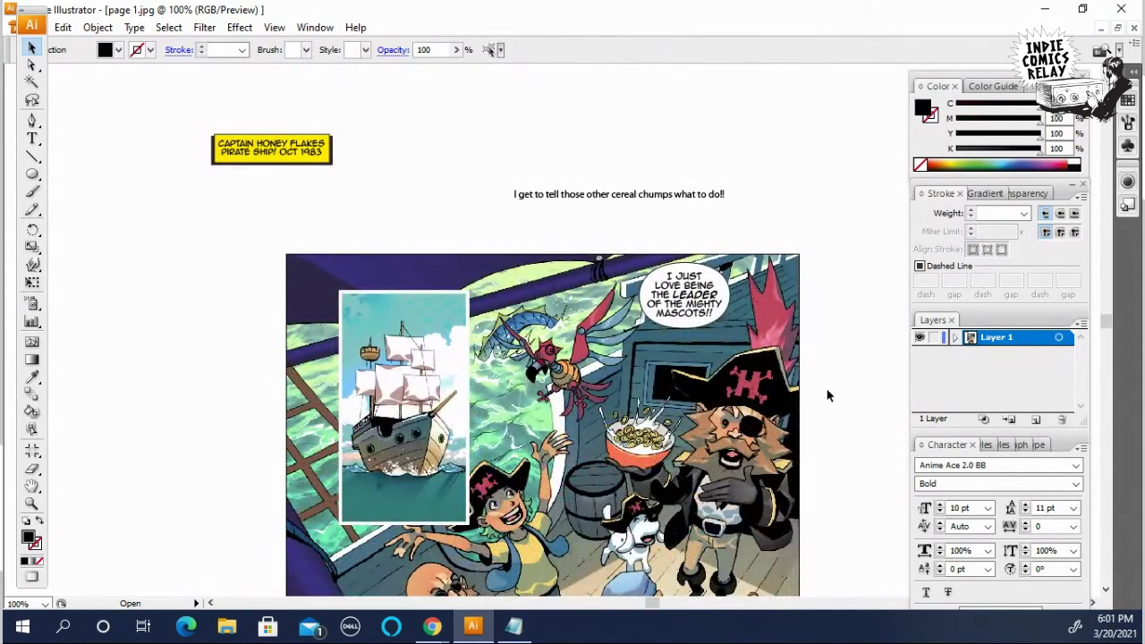
{"action": "scroll", "coordinate": [827, 395], "scroll_direction": "down", "scroll_amount": 1}
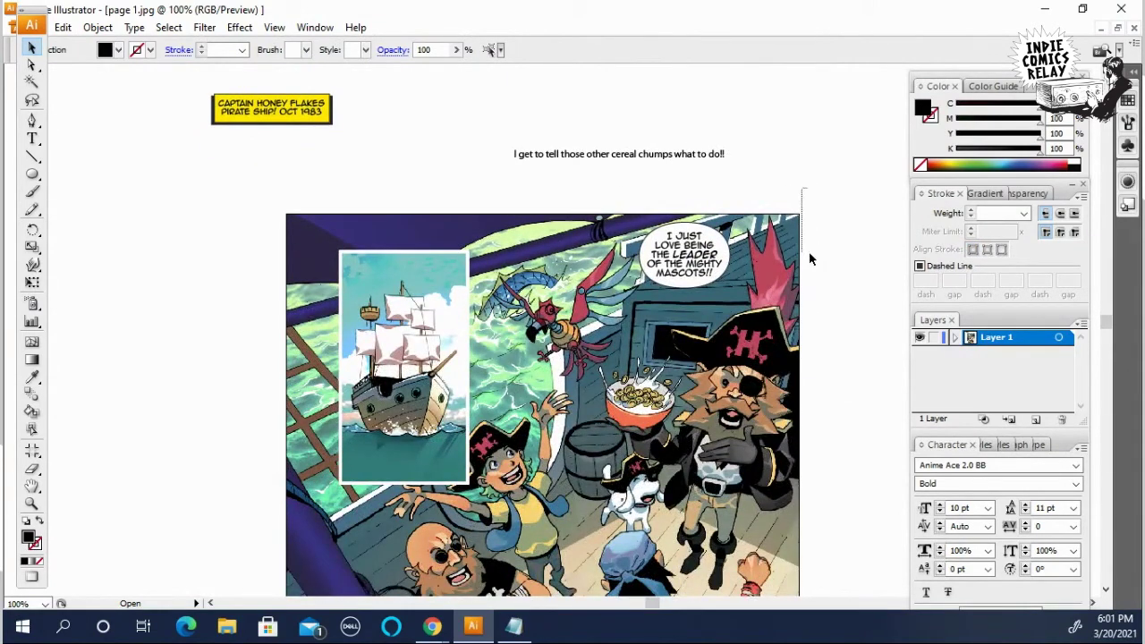
{"action": "left_click_drag", "start_coordinate": [671, 294], "coordinate": [705, 271]}
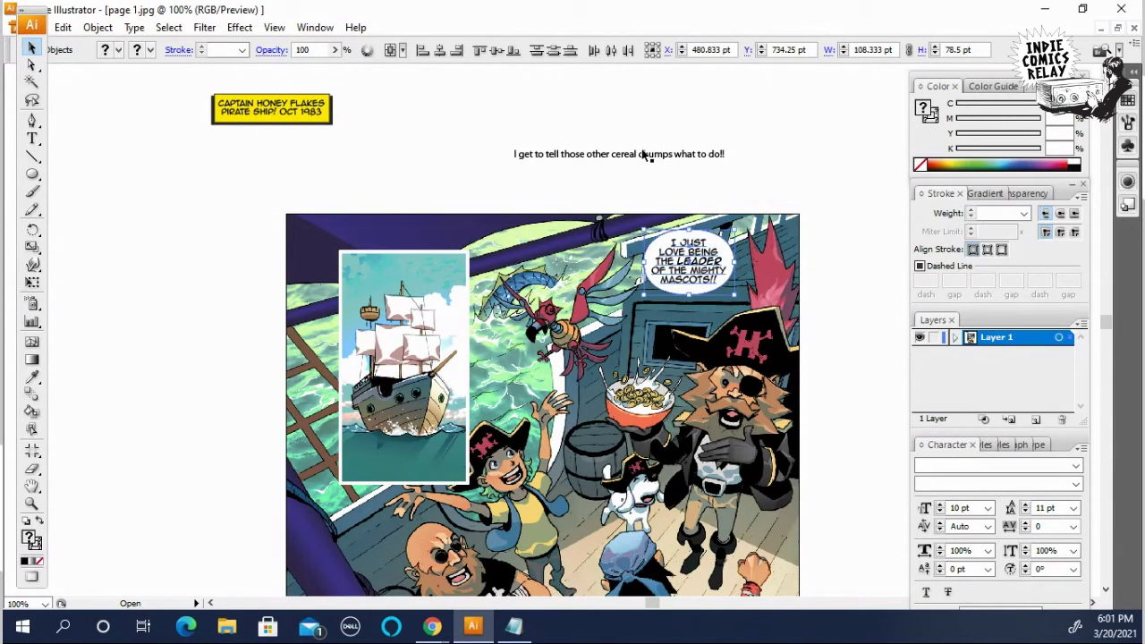
{"action": "left_click", "coordinate": [707, 194]}
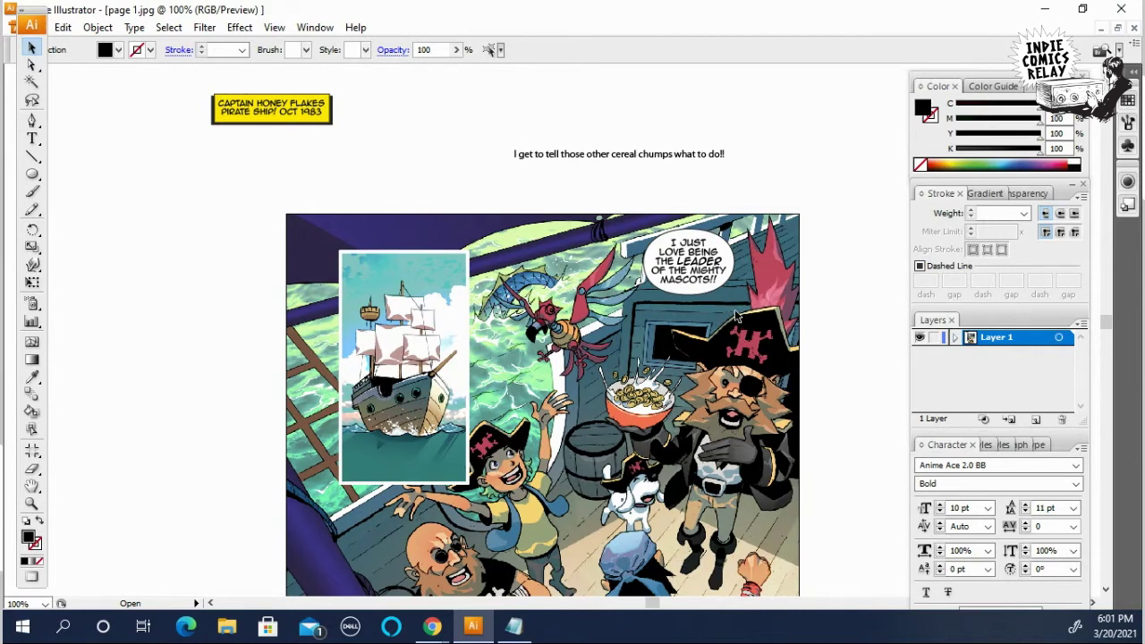
Step: Match the "I get to tell those other cereal chumps what to do!!" line to the balloon's regular lettering with the Eyedropper
{"action": "scroll", "coordinate": [735, 315], "scroll_direction": "up", "scroll_amount": 1}
{"action": "left_click_drag", "start_coordinate": [671, 197], "coordinate": [655, 166]}
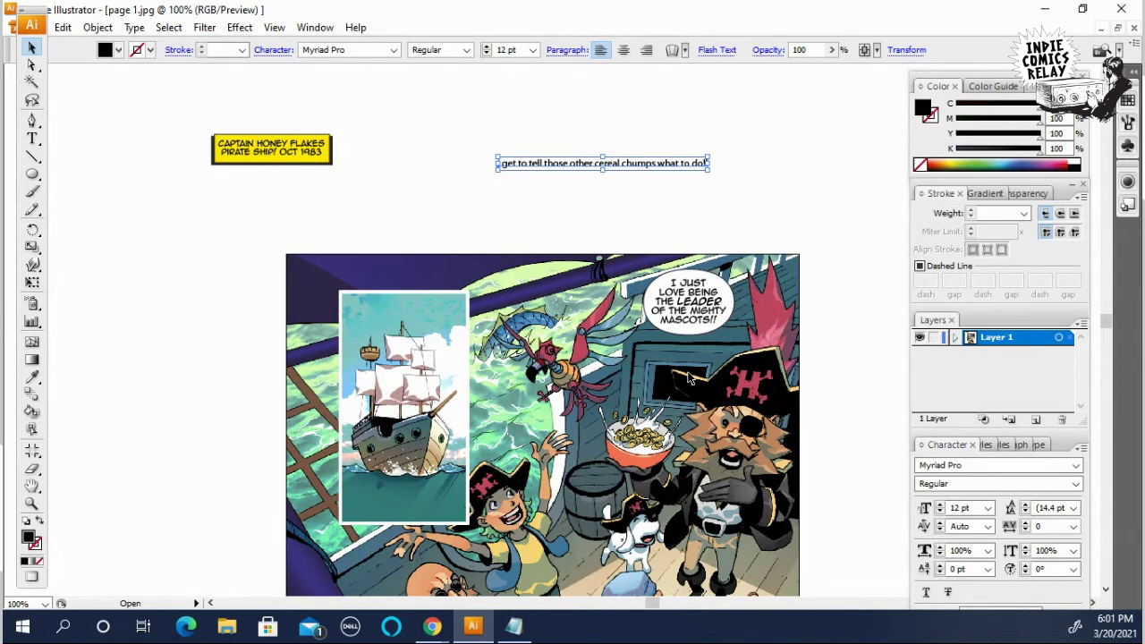
{"action": "left_click", "coordinate": [636, 219]}
{"action": "left_click", "coordinate": [656, 227]}
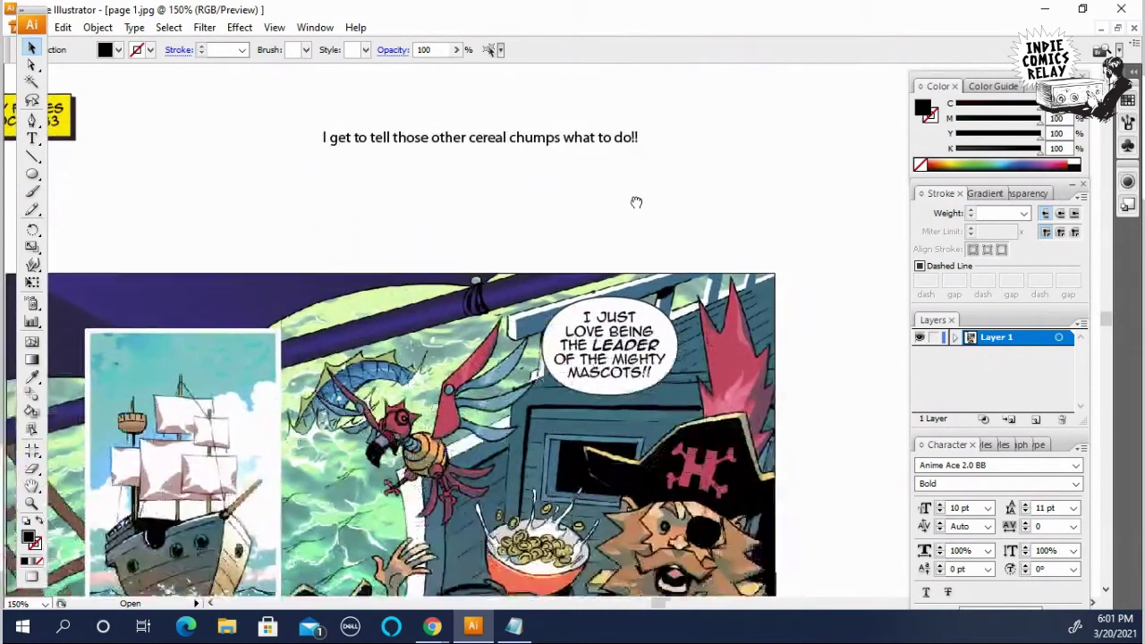
{"action": "left_click", "coordinate": [604, 141]}
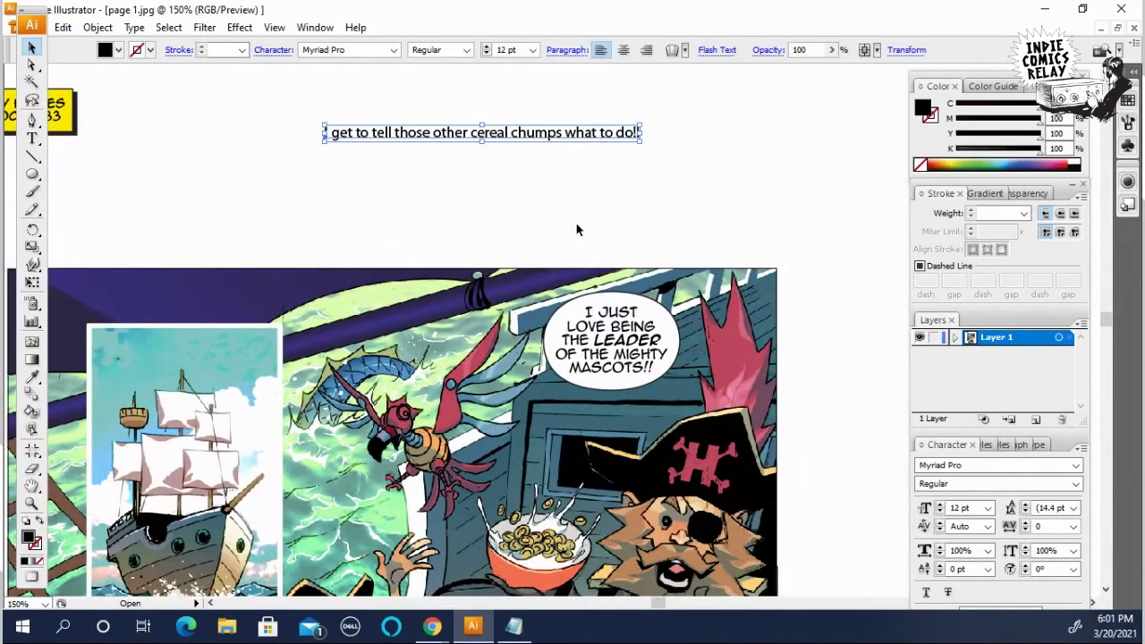
{"action": "left_click", "coordinate": [33, 379]}
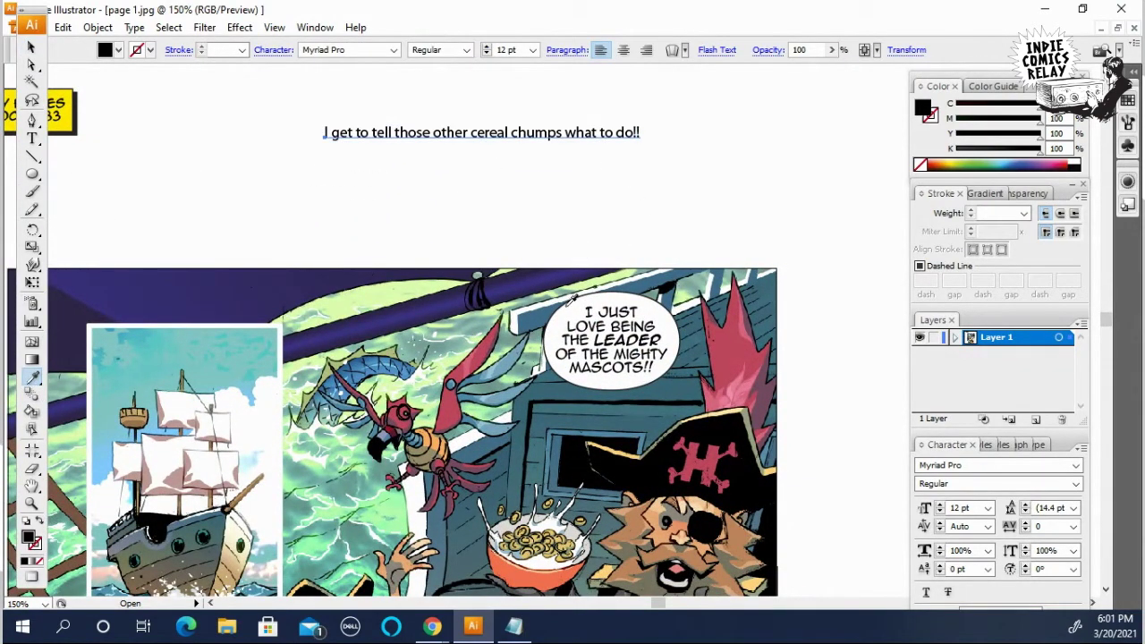
{"action": "left_click", "coordinate": [645, 322]}
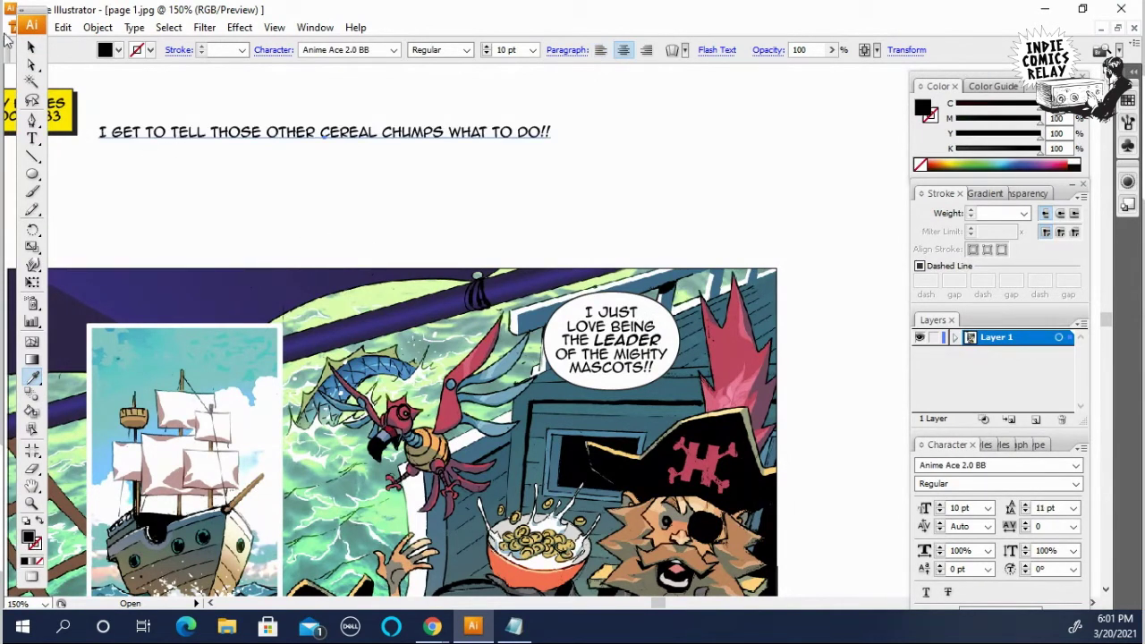
Step: Left-align the restyled cereal chumps line and move it into the blank area above the page artwork
{"action": "left_click", "coordinate": [33, 48]}
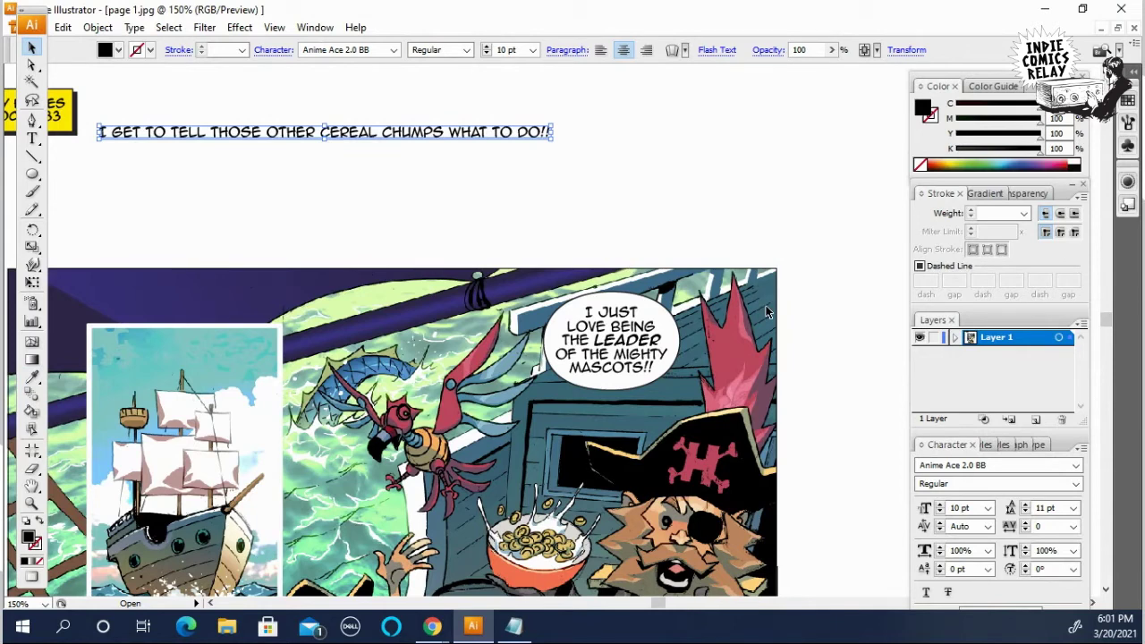
{"action": "left_click_drag", "start_coordinate": [456, 135], "coordinate": [591, 122]}
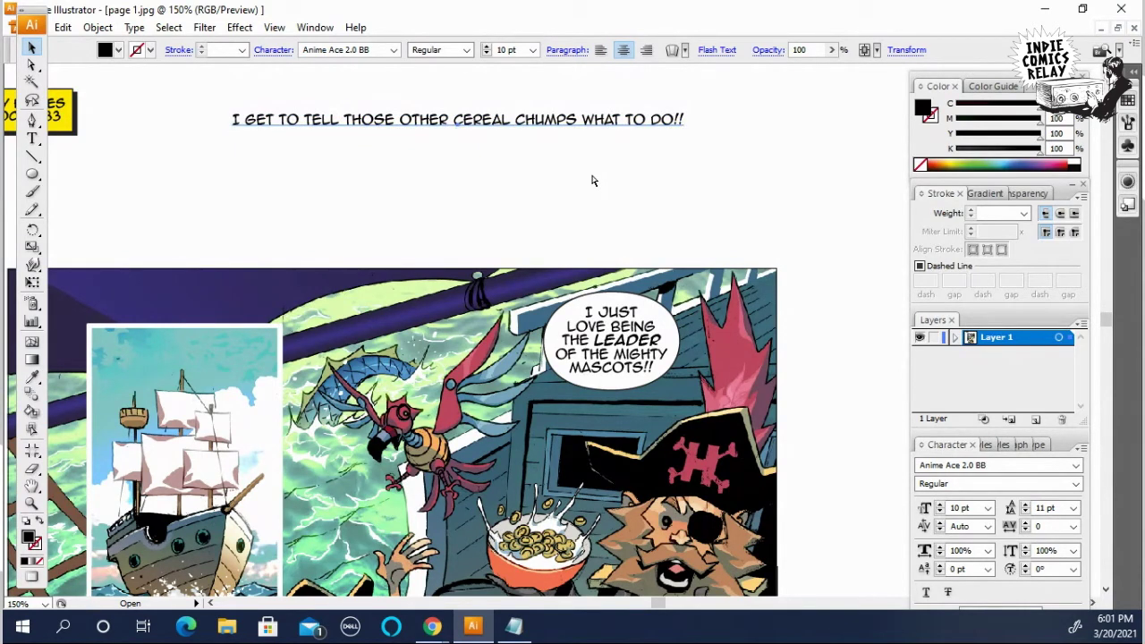
{"action": "key", "text": "ctrl+shift+l"}
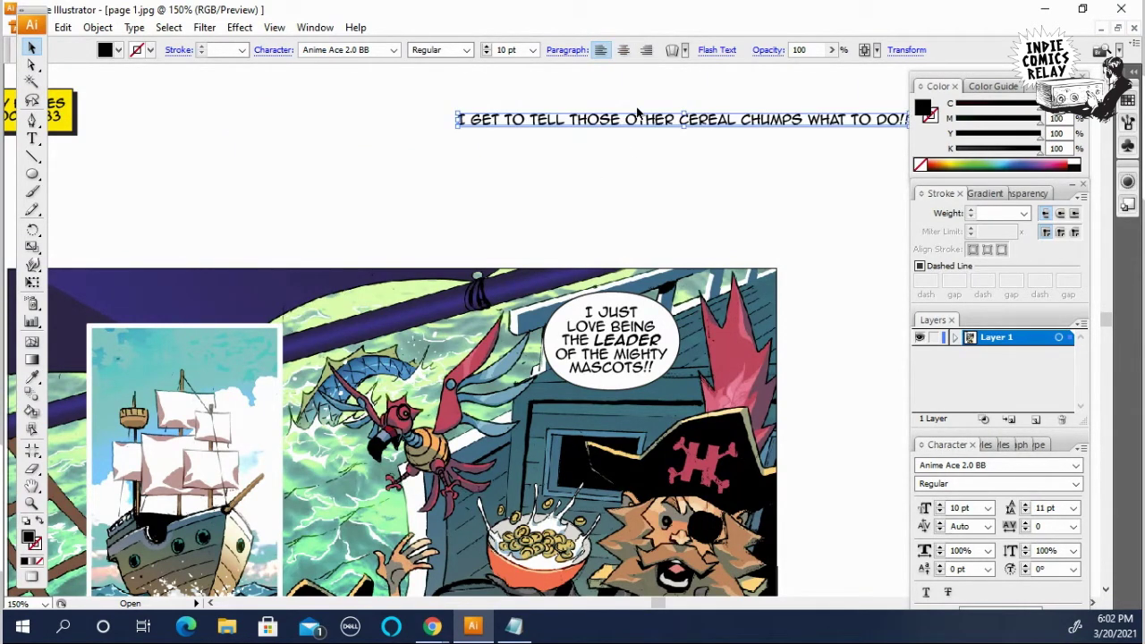
{"action": "left_click_drag", "start_coordinate": [637, 111], "coordinate": [443, 105]}
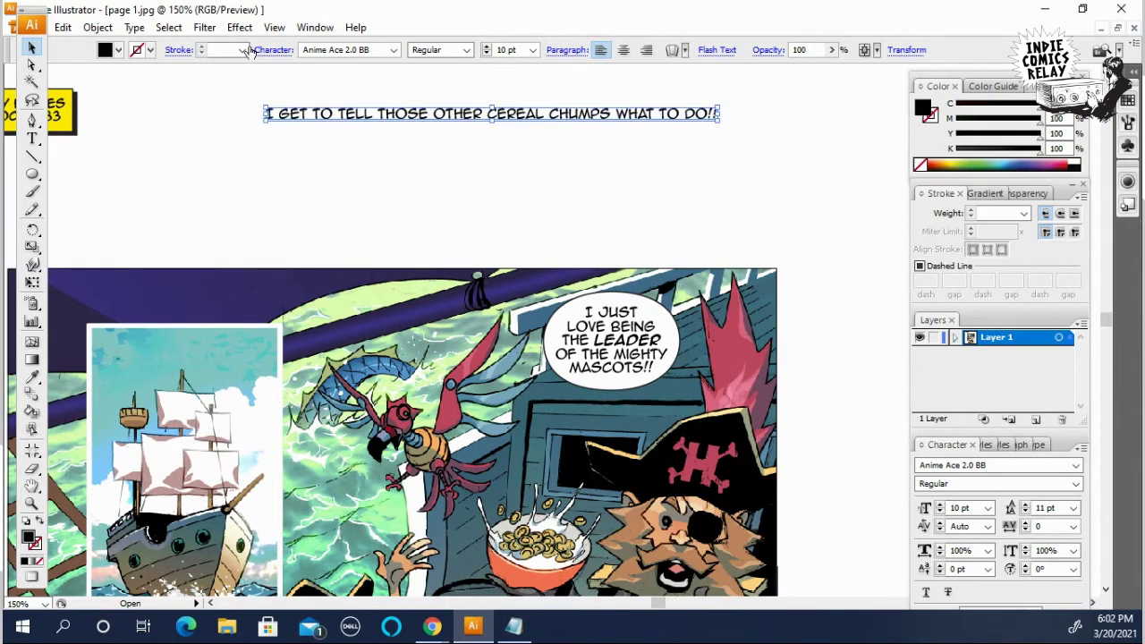
Step: Break the dialogue into five lines: I GET / TO TELL / THOSE OTHER / CEREAL CHUMPS / WHAT TO DO!!
{"action": "left_click", "coordinate": [32, 138]}
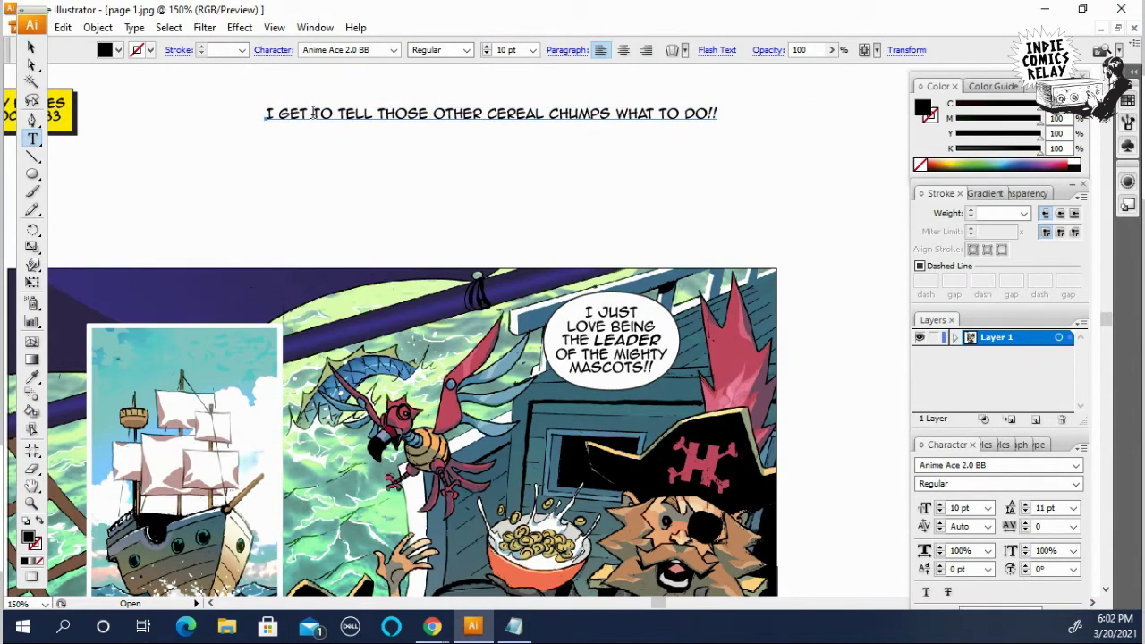
{"action": "key", "text": "ctrl+shift+a"}
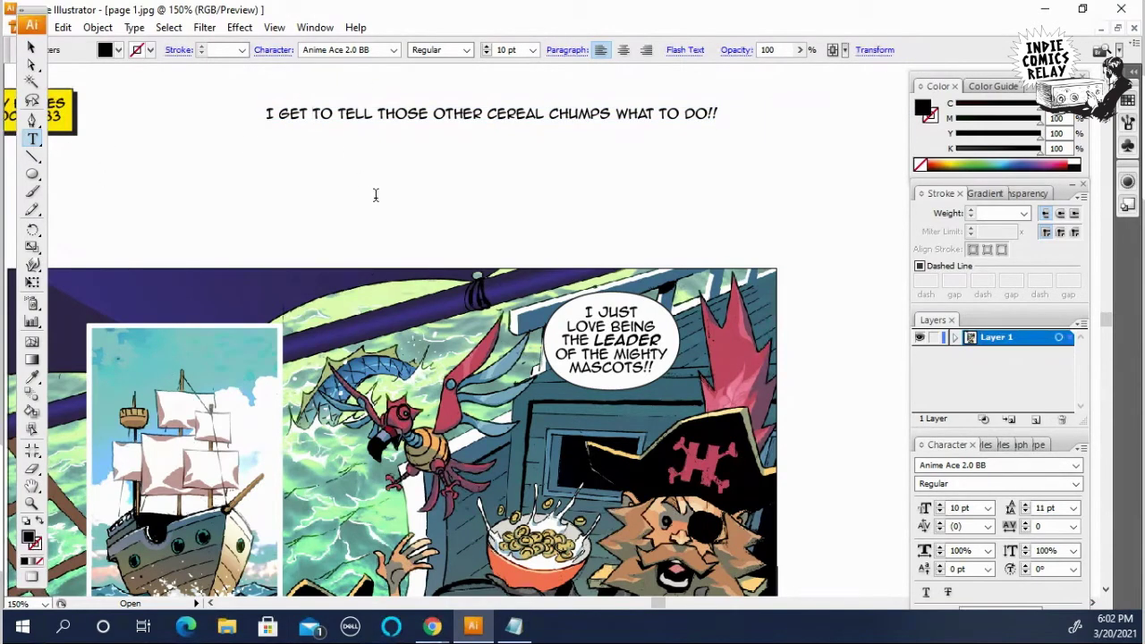
{"action": "key", "text": "BackSpace"}
{"action": "key", "text": "Return"}
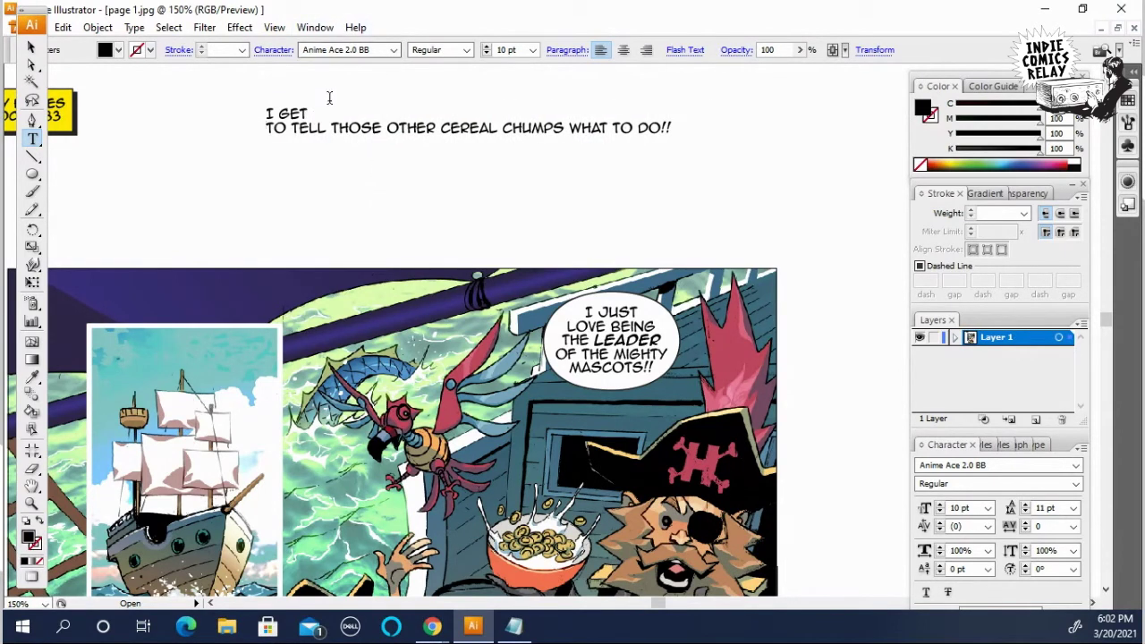
{"action": "left_click", "coordinate": [334, 130]}
{"action": "key", "text": "BackSpace"}
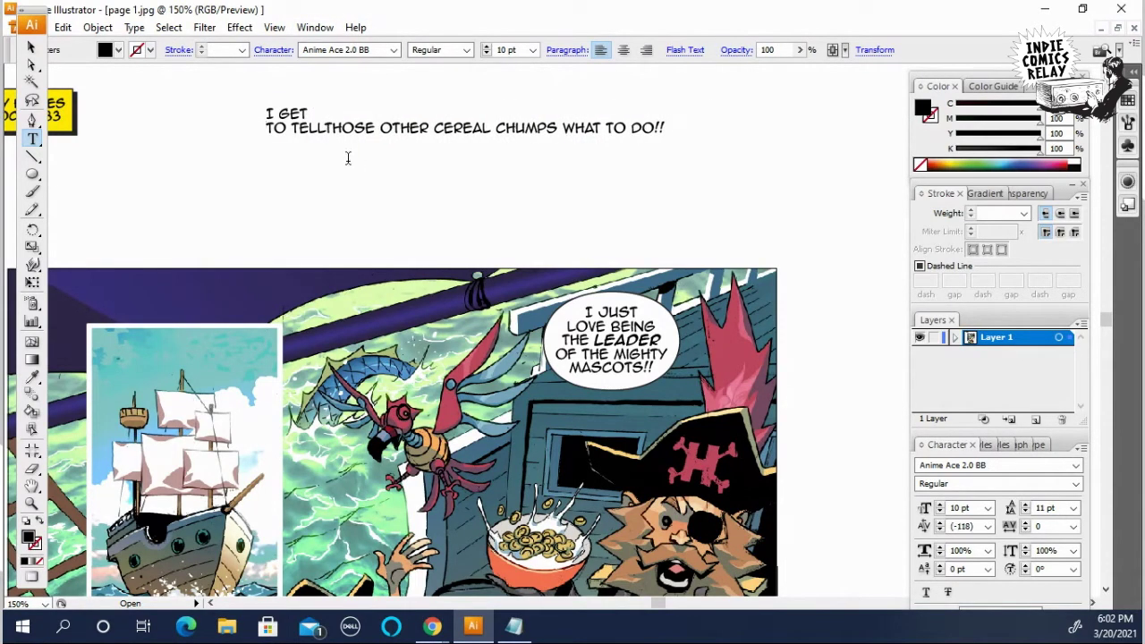
{"action": "key", "text": "Return"}
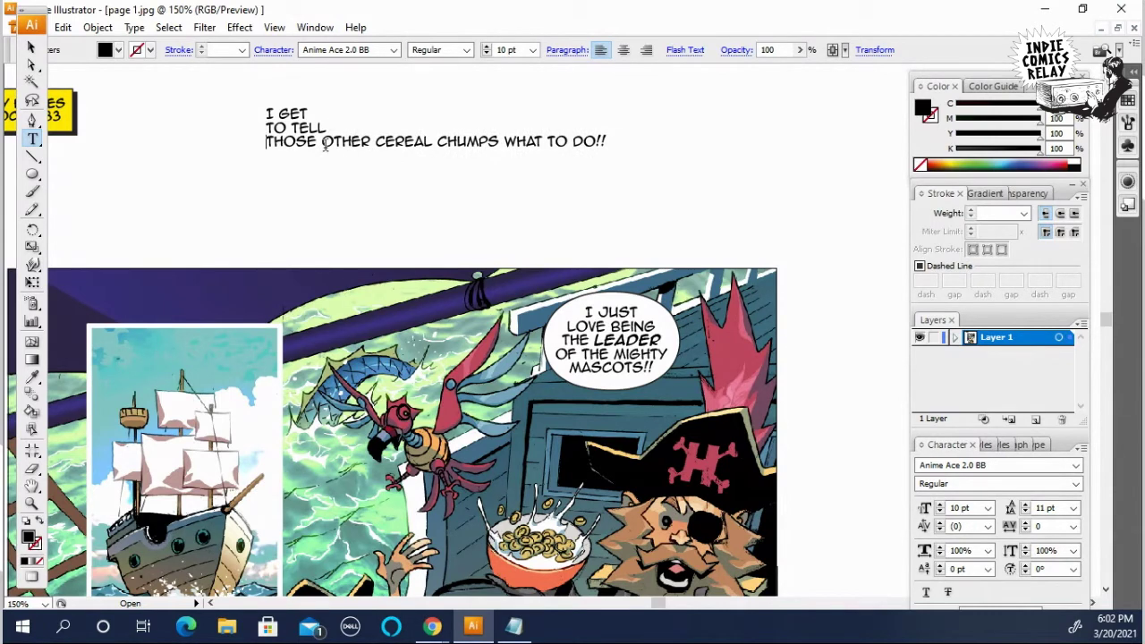
{"action": "left_click", "coordinate": [376, 141]}
{"action": "key", "text": "BackSpace"}
{"action": "key", "text": "Return"}
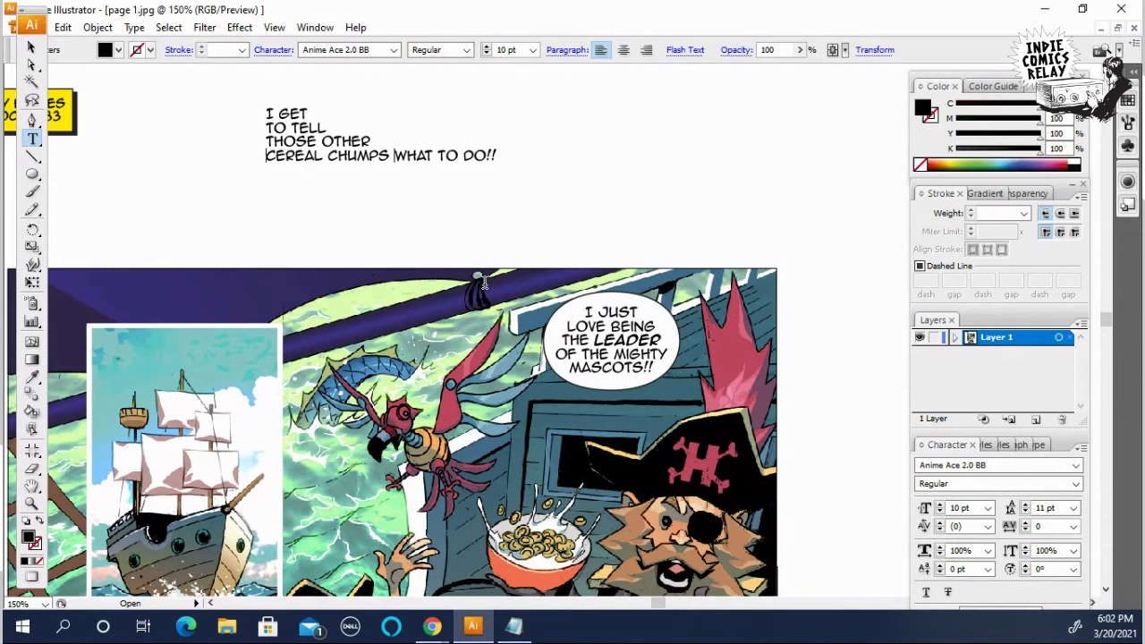
{"action": "key", "text": "ctrl+z"}
{"action": "key", "text": "Return"}
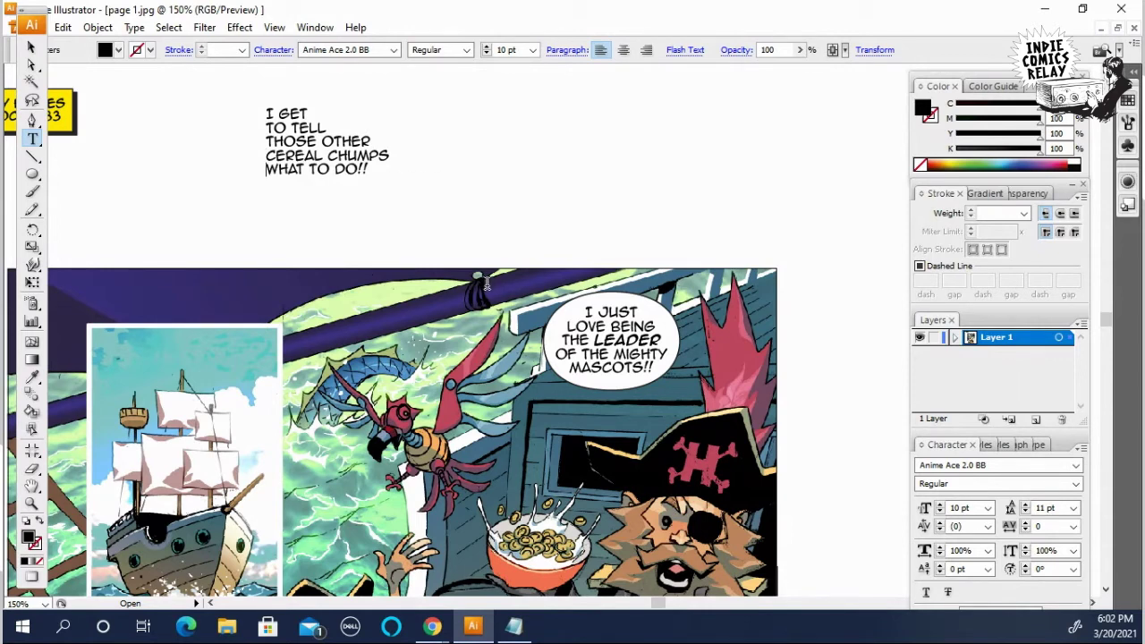
Step: Try centring the line-broken dialogue, and set the last line back to left alignment
{"action": "key", "text": "ctrl+shift+c"}
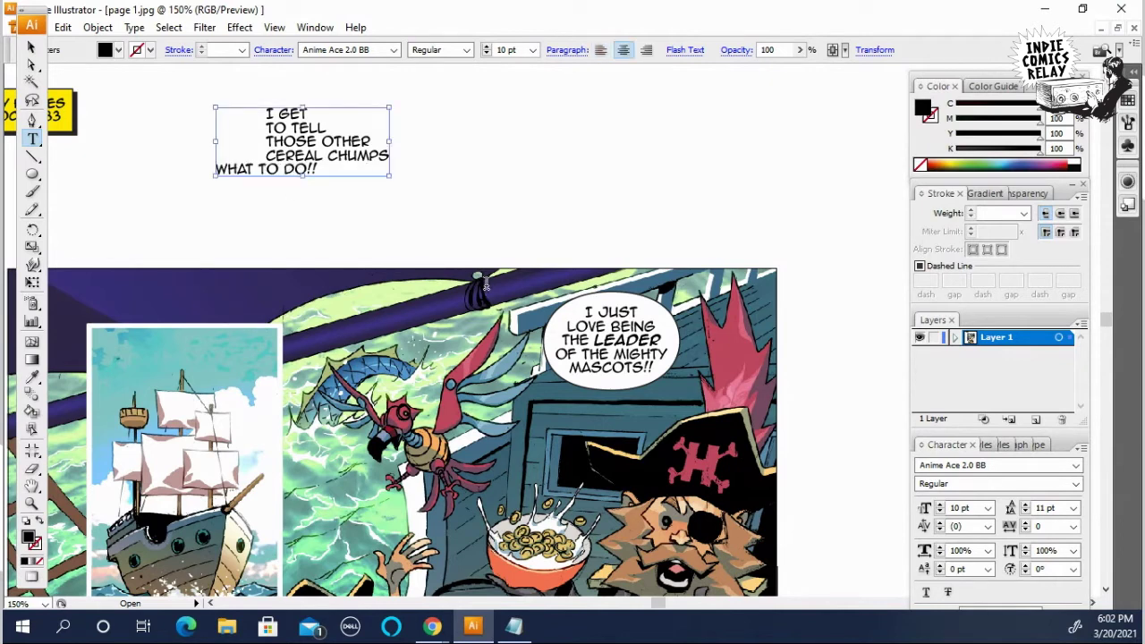
{"action": "key", "text": "ctrl+shift+l"}
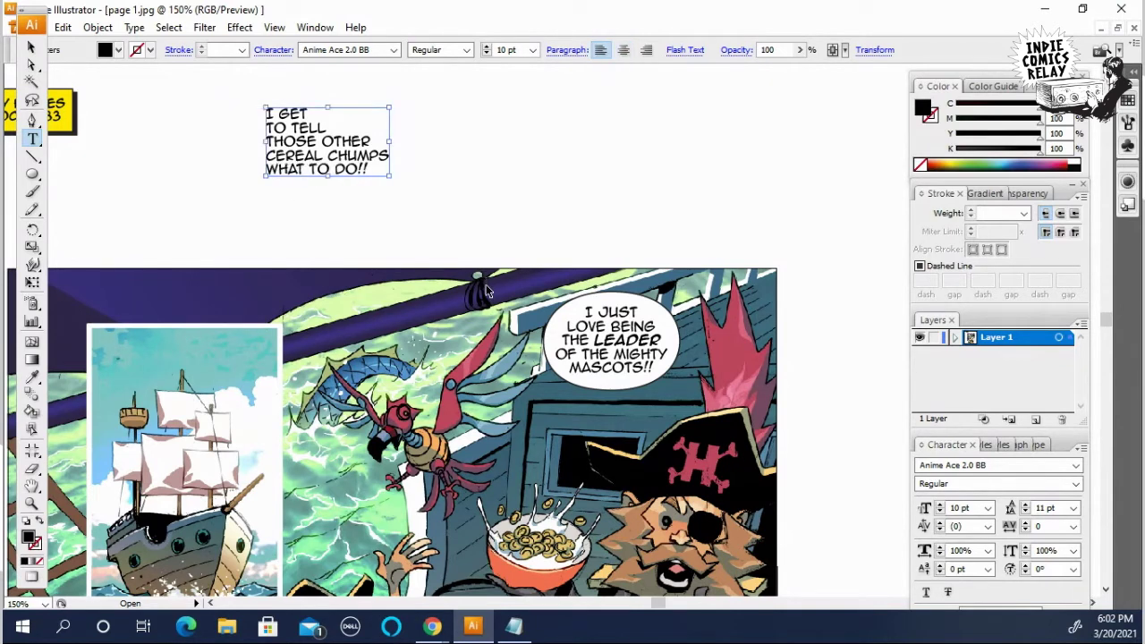
Step: Centre all five lines of the cereal chumps dialogue and shift the text block further right in the blank area
{"action": "left_click_drag", "start_coordinate": [368, 166], "coordinate": [256, 116]}
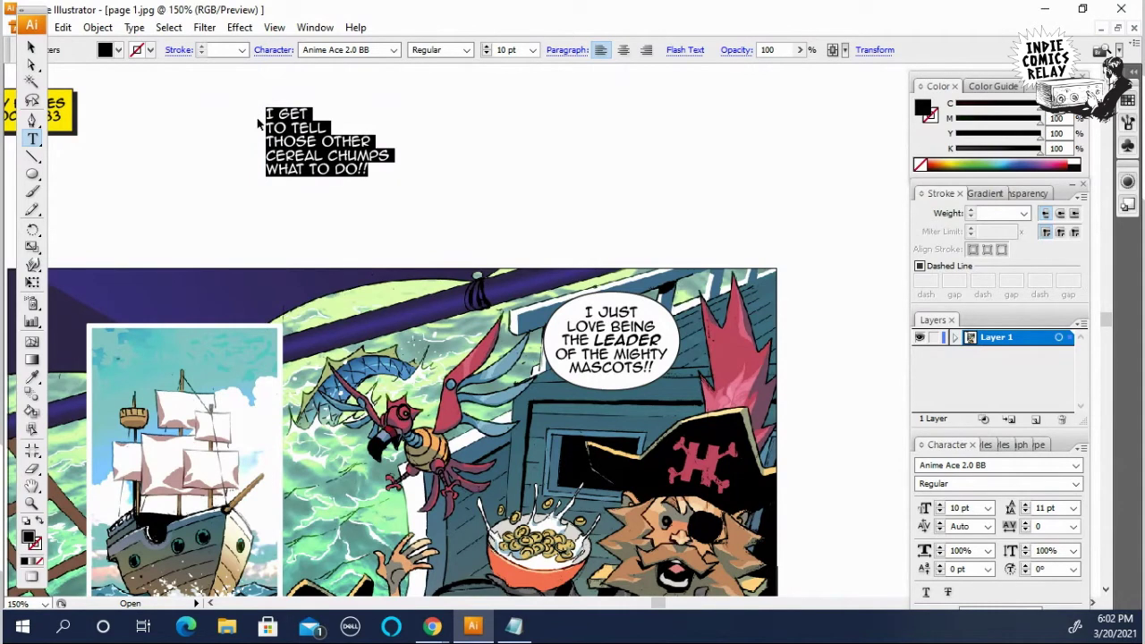
{"action": "key", "text": "ctrl+shift+c"}
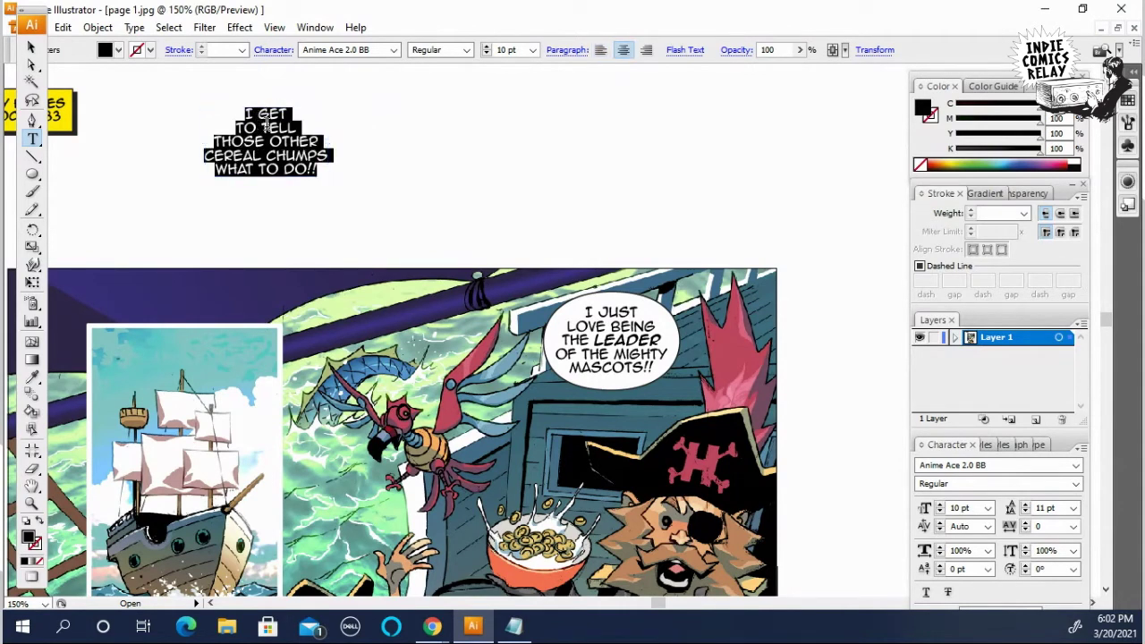
{"action": "left_click", "coordinate": [285, 159]}
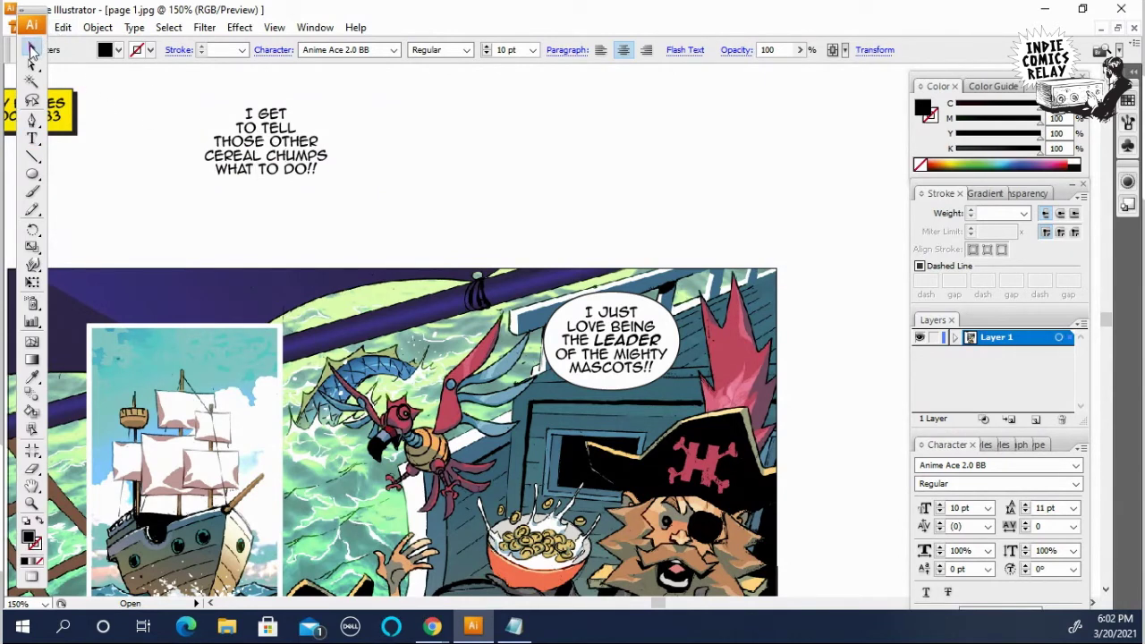
{"action": "left_click", "coordinate": [32, 51]}
{"action": "left_click_drag", "start_coordinate": [266, 141], "coordinate": [389, 148]}
{"action": "left_click", "coordinate": [258, 256]}
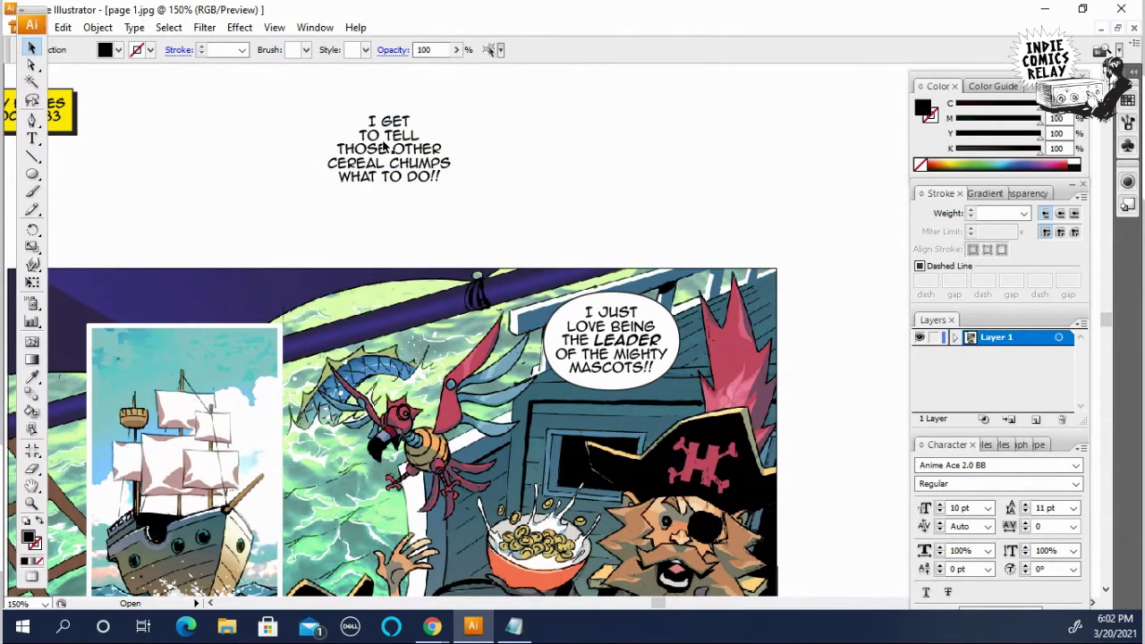
Step: Draw an ellipse about 141 by 85 pt over the dialogue and match it to the existing white balloon with the Eyedropper
{"action": "left_click", "coordinate": [40, 180]}
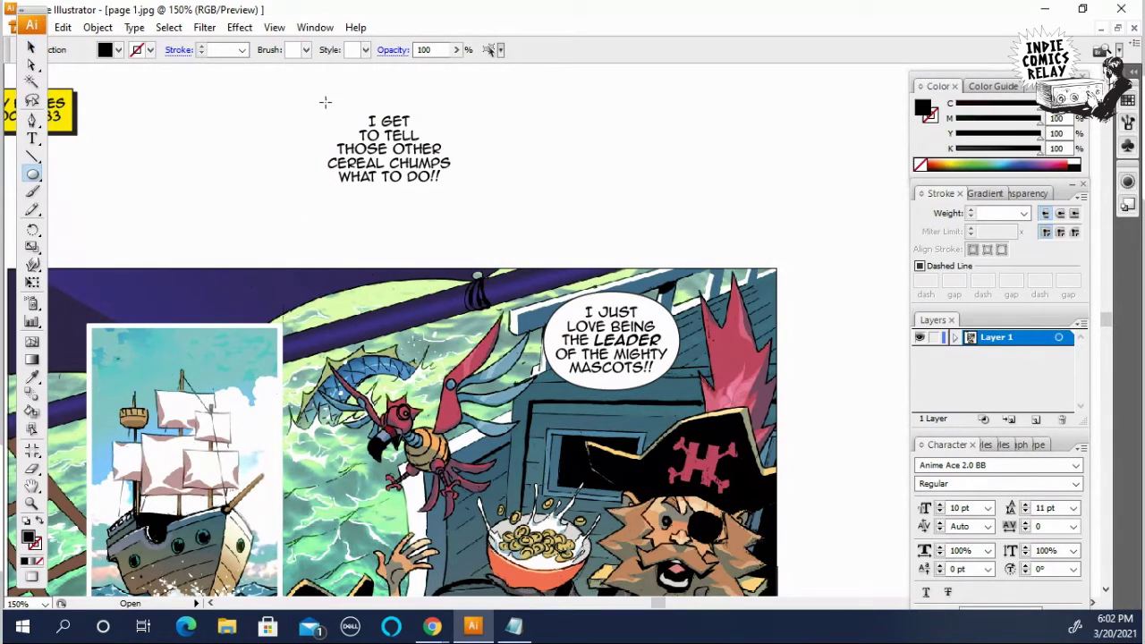
{"action": "left_click_drag", "start_coordinate": [304, 102], "coordinate": [481, 210]}
{"action": "left_click", "coordinate": [32, 377]}
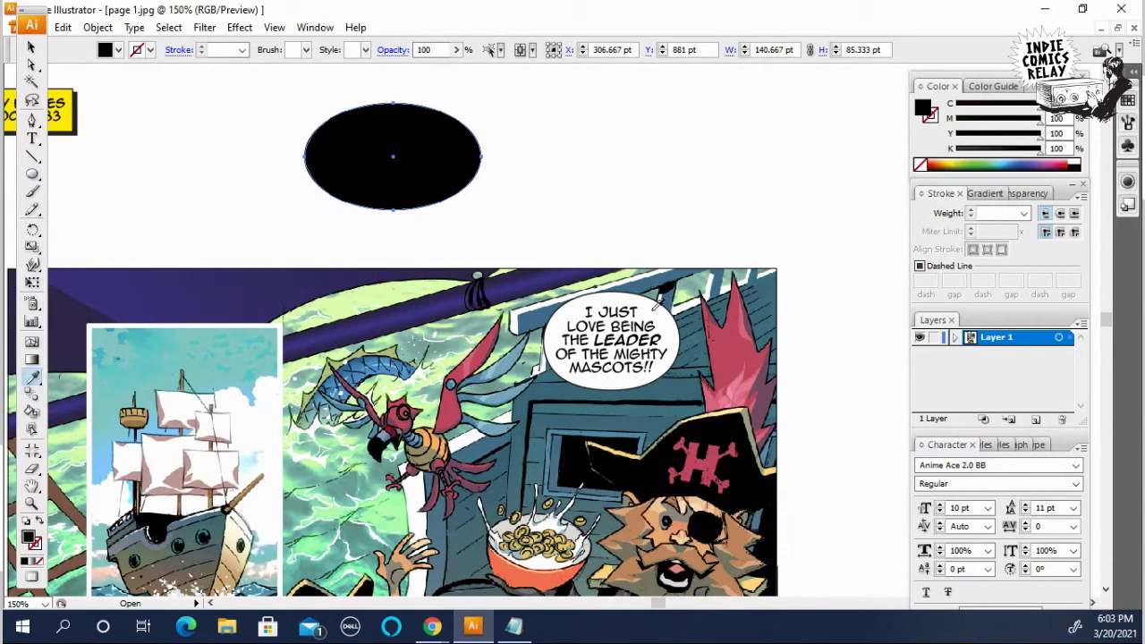
{"action": "left_click", "coordinate": [656, 307]}
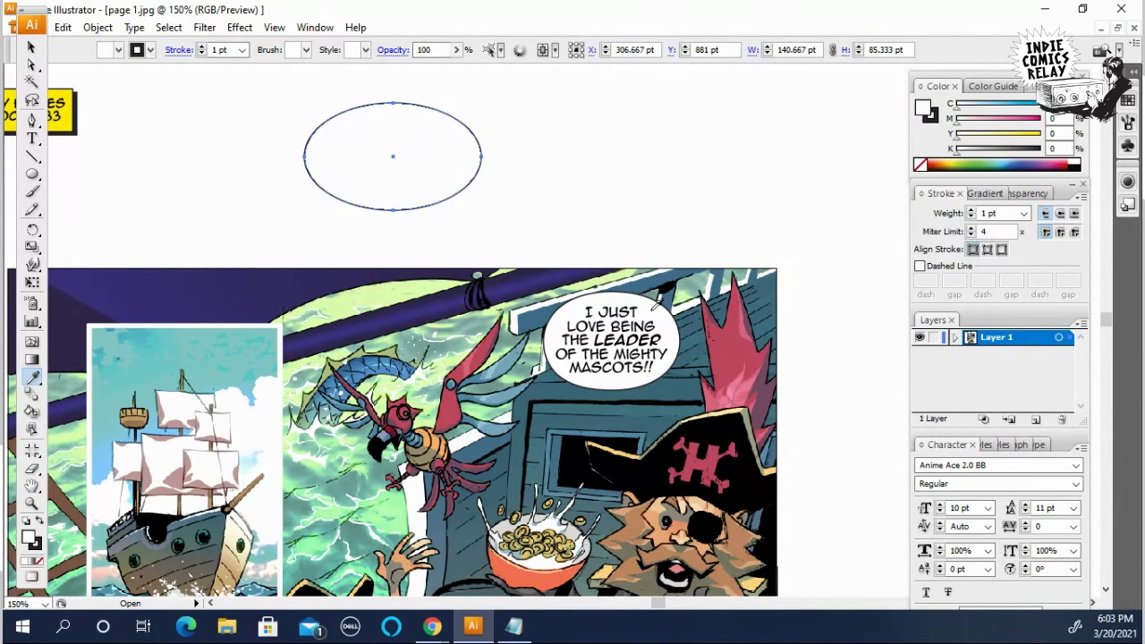
{"action": "left_click", "coordinate": [32, 46]}
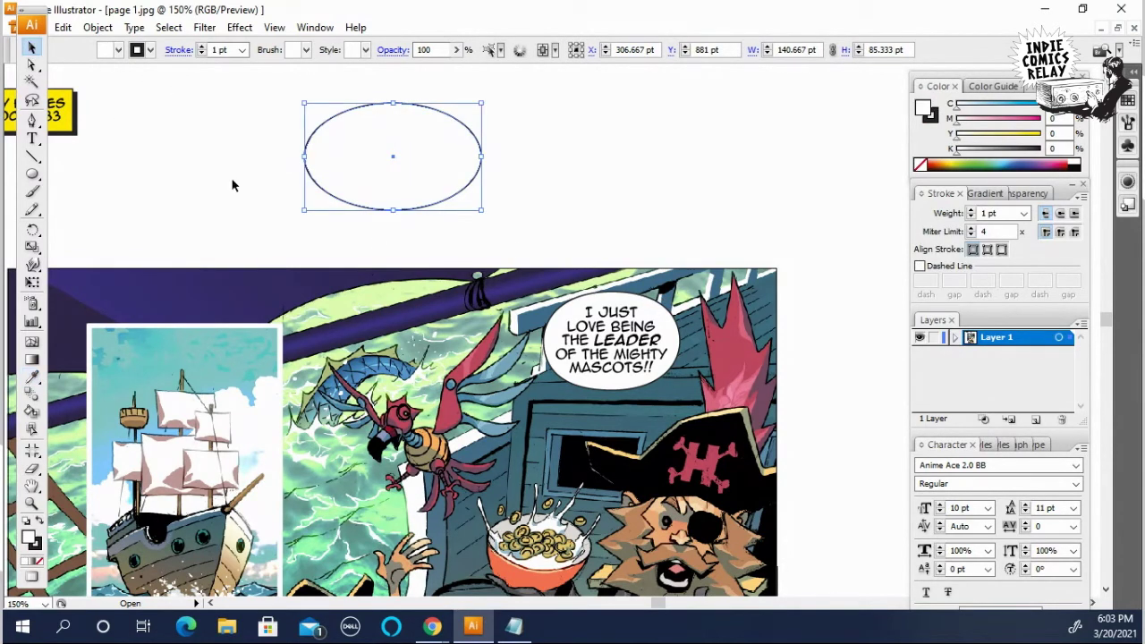
{"action": "left_click", "coordinate": [543, 188]}
Step: Lengthen both direction handles of the ellipse's top anchor point to broaden its upper curve
{"action": "left_click", "coordinate": [32, 64]}
{"action": "key", "text": "ctrl+plus"}
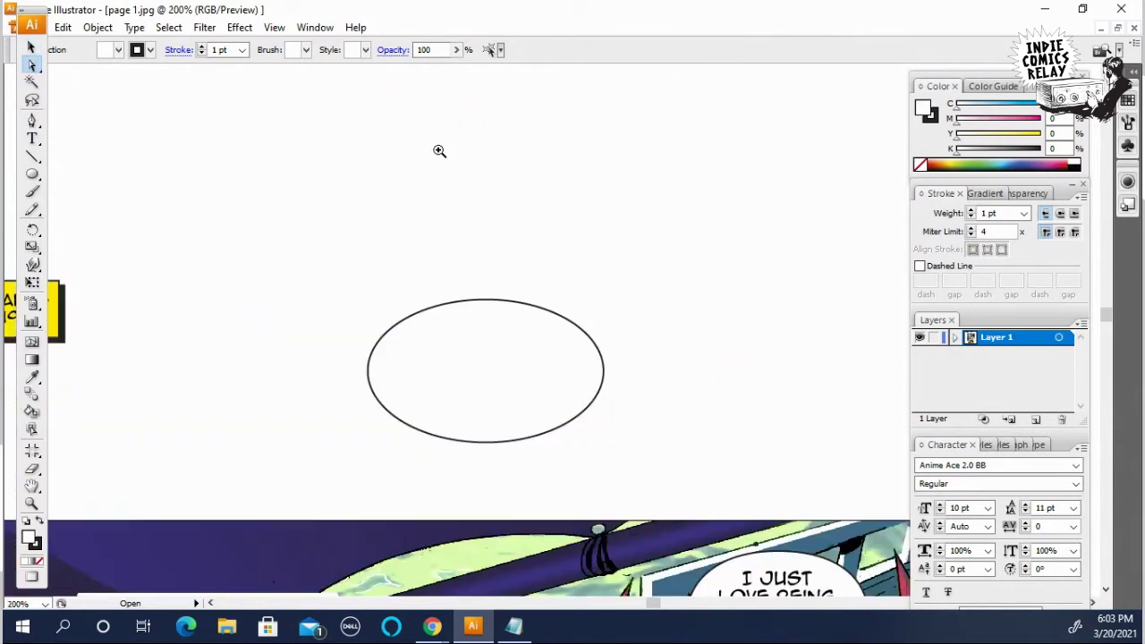
{"action": "scroll", "coordinate": [534, 307], "scroll_direction": "down", "scroll_amount": 1}
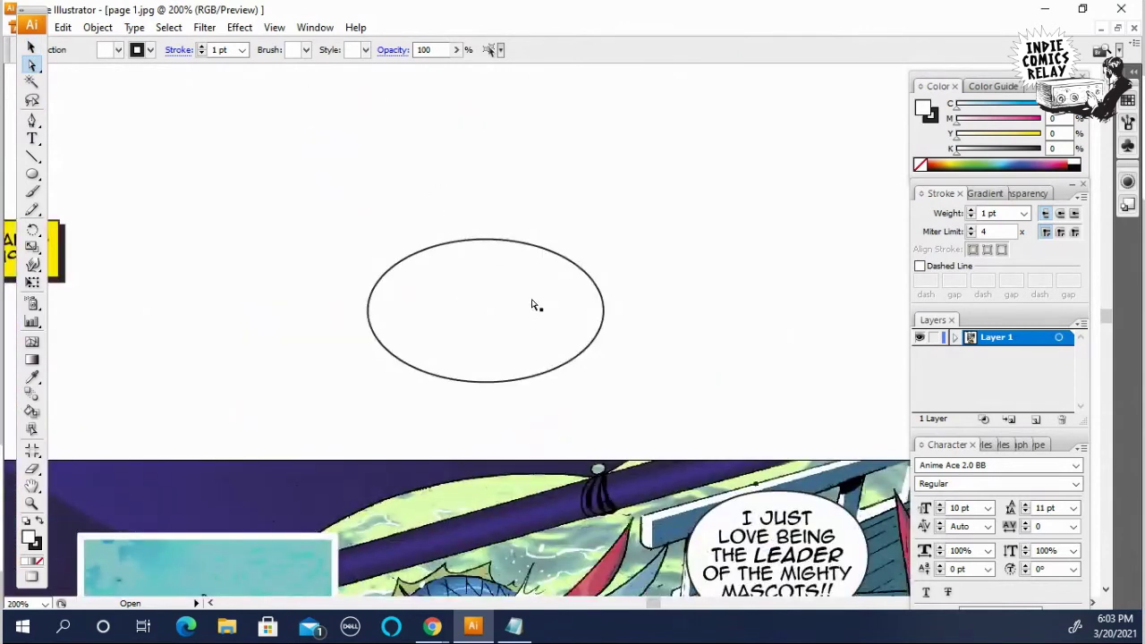
{"action": "left_click", "coordinate": [486, 241]}
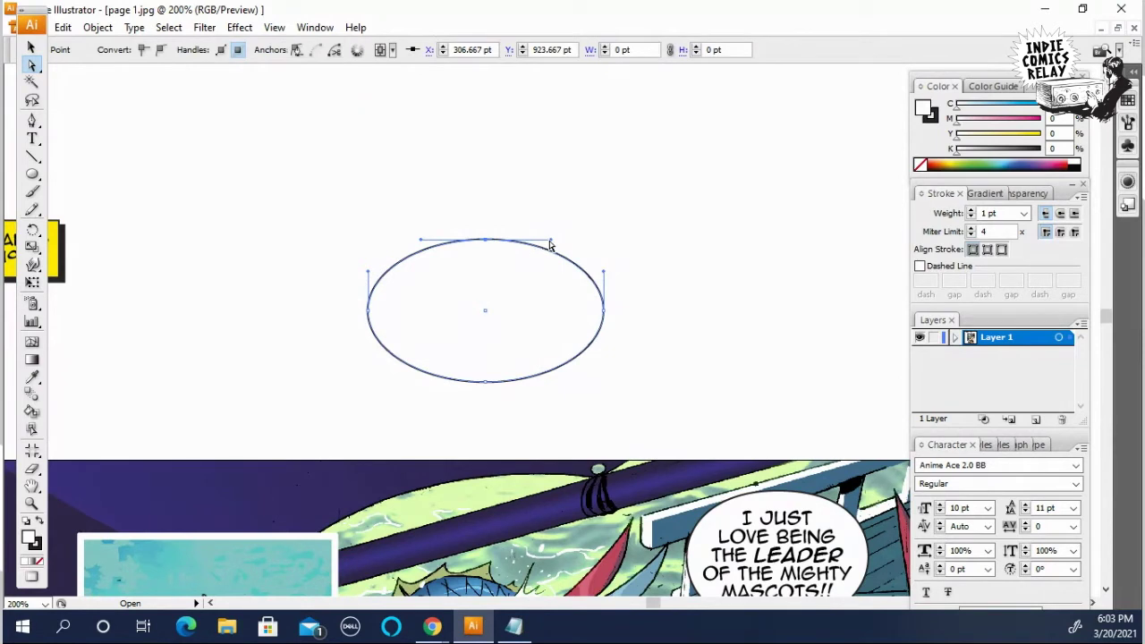
{"action": "left_click_drag", "start_coordinate": [552, 243], "coordinate": [559, 242]}
{"action": "left_click_drag", "start_coordinate": [422, 243], "coordinate": [409, 240]}
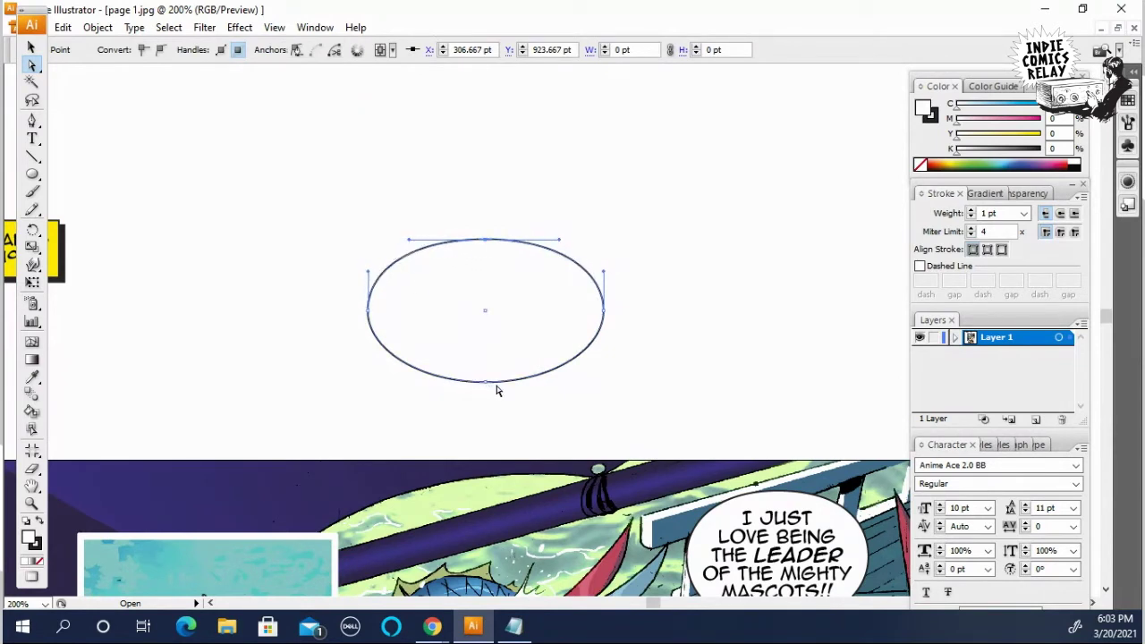
Step: Lengthen both direction handles of the ellipse's bottom anchor point to broaden its lower curve
{"action": "left_click", "coordinate": [485, 382]}
{"action": "left_click_drag", "start_coordinate": [550, 384], "coordinate": [564, 387]}
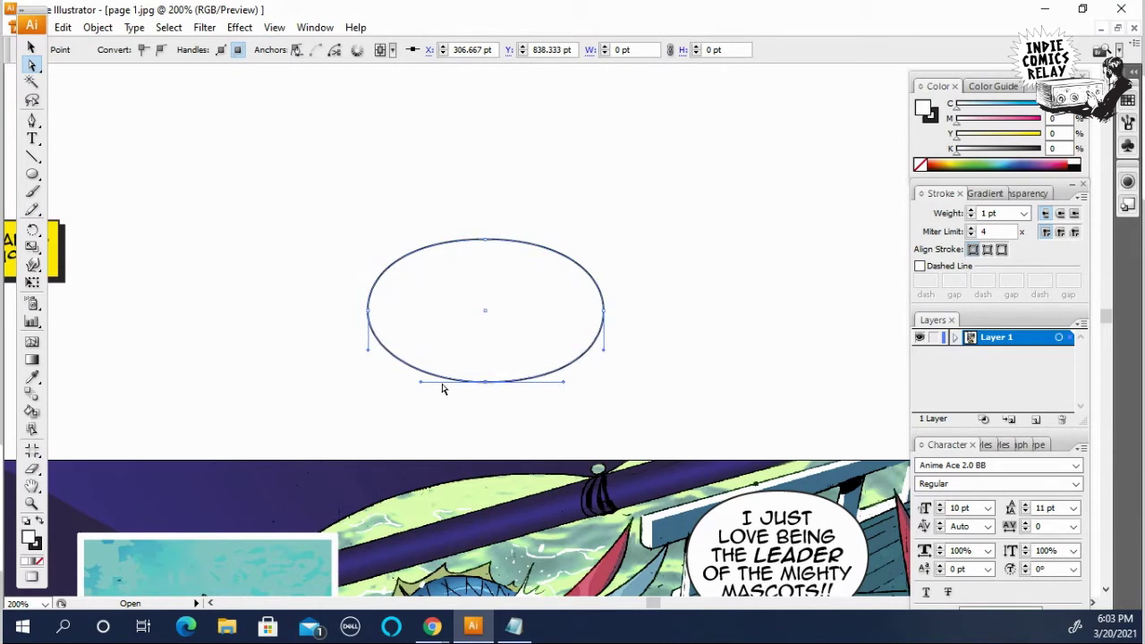
{"action": "left_click_drag", "start_coordinate": [420, 383], "coordinate": [400, 382]}
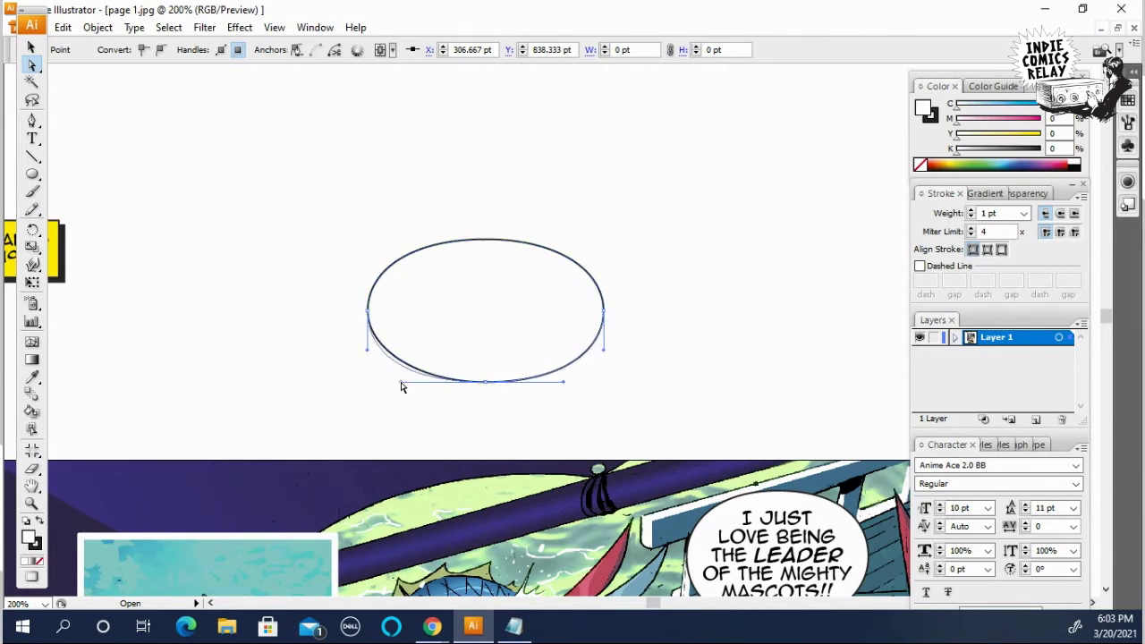
{"action": "left_click", "coordinate": [477, 449]}
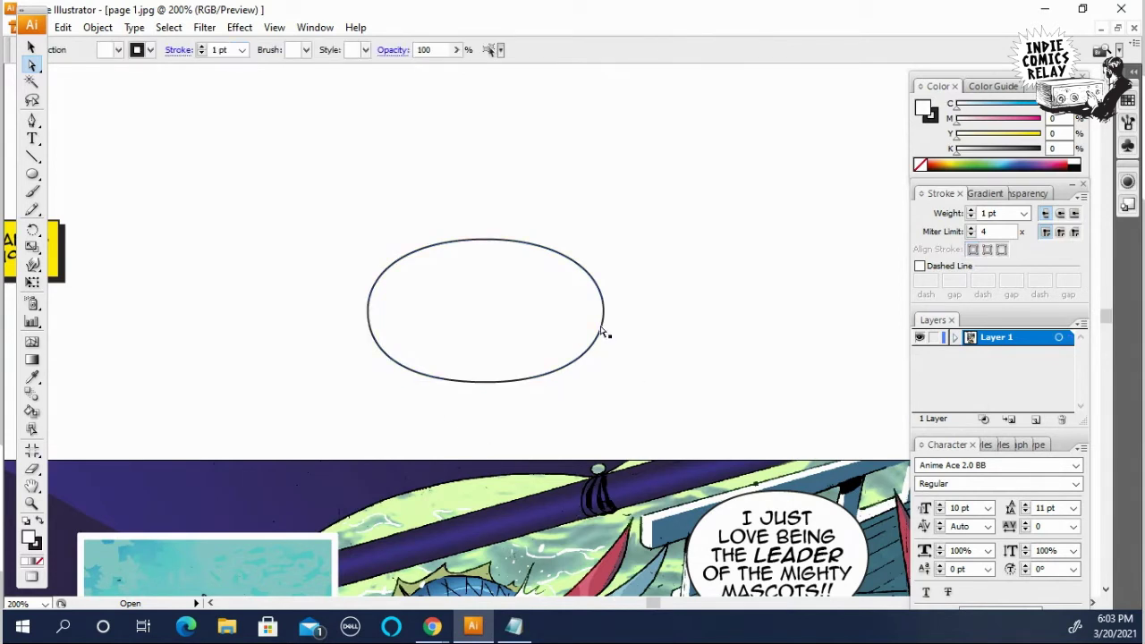
{"action": "left_click", "coordinate": [485, 382]}
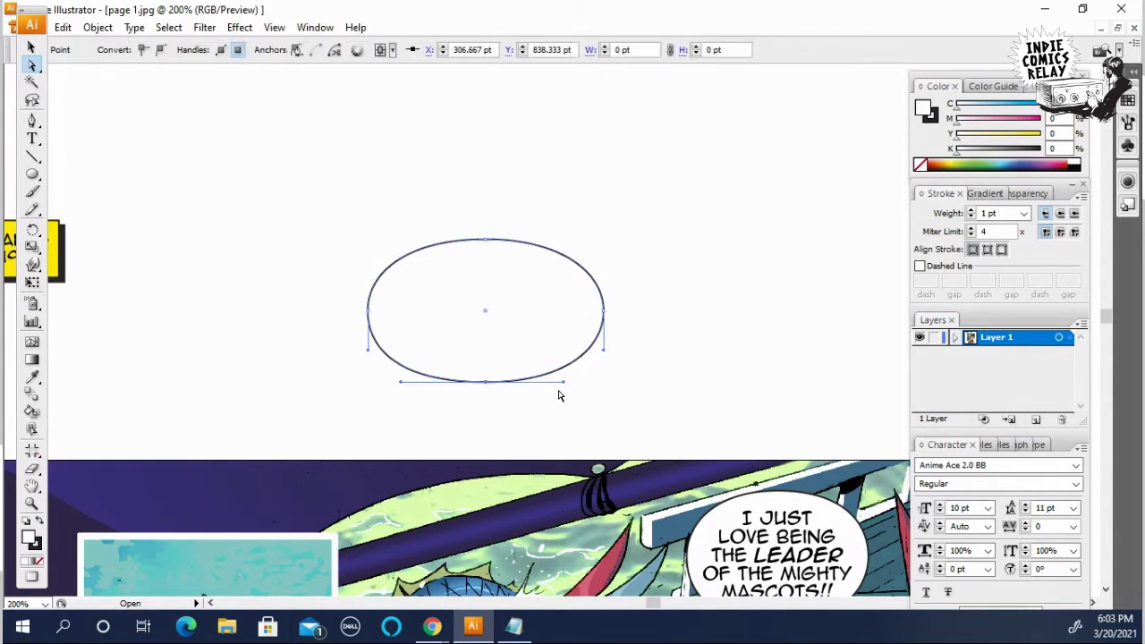
{"action": "left_click_drag", "start_coordinate": [570, 387], "coordinate": [570, 386]}
Step: Extend the top anchor point's direction handles slightly further to round out the balloon's upper corners
{"action": "left_click", "coordinate": [485, 240]}
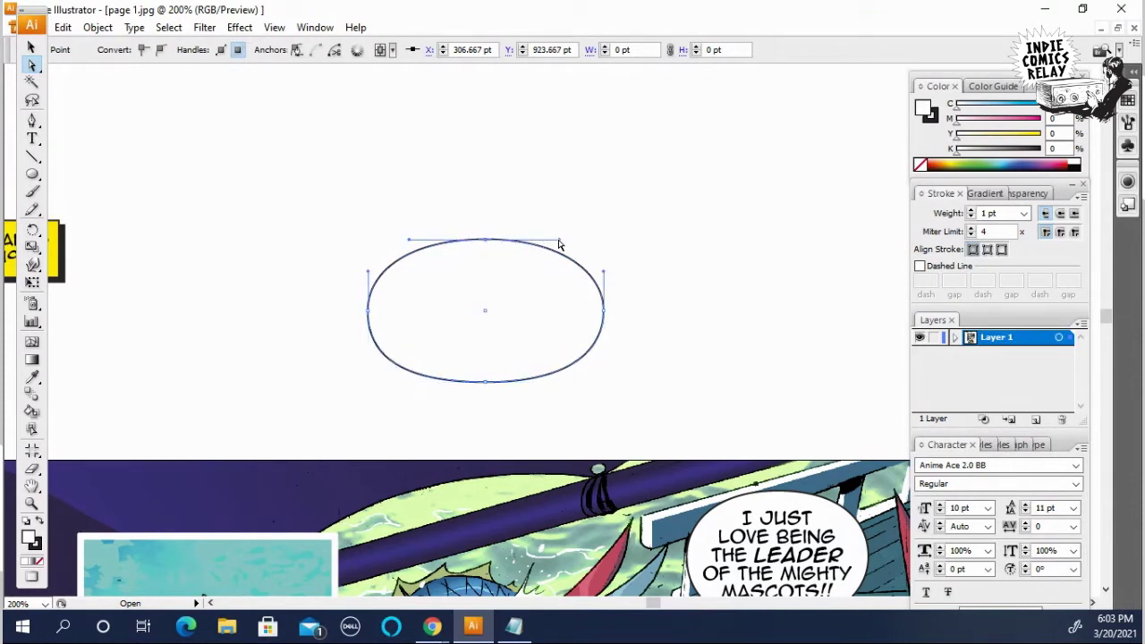
{"action": "left_click_drag", "start_coordinate": [559, 240], "coordinate": [563, 242]}
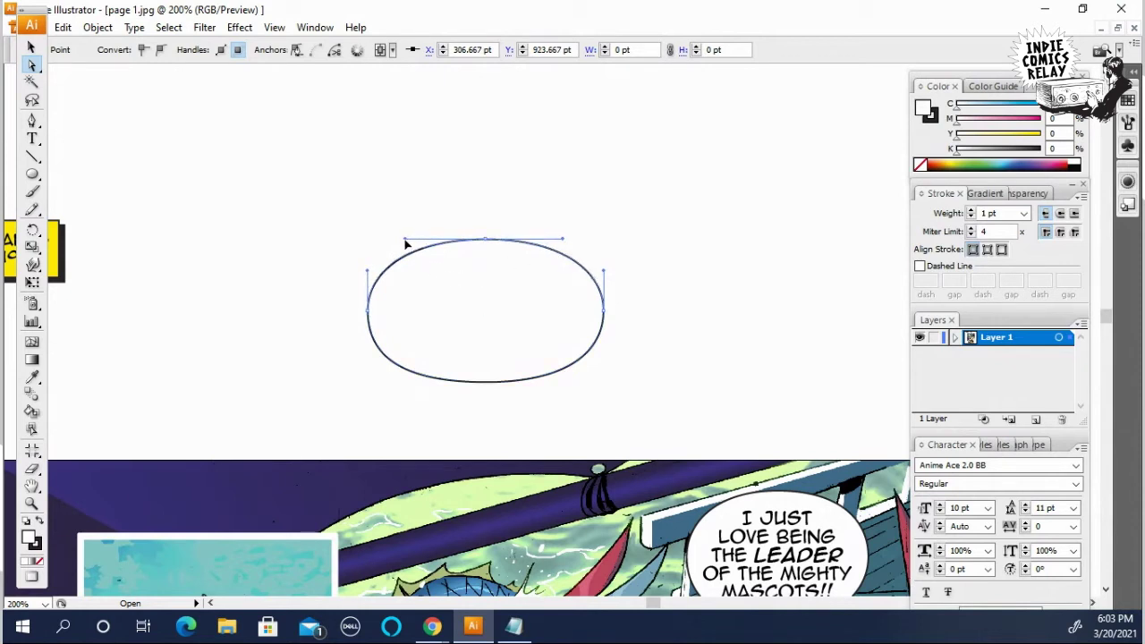
{"action": "left_click", "coordinate": [654, 383]}
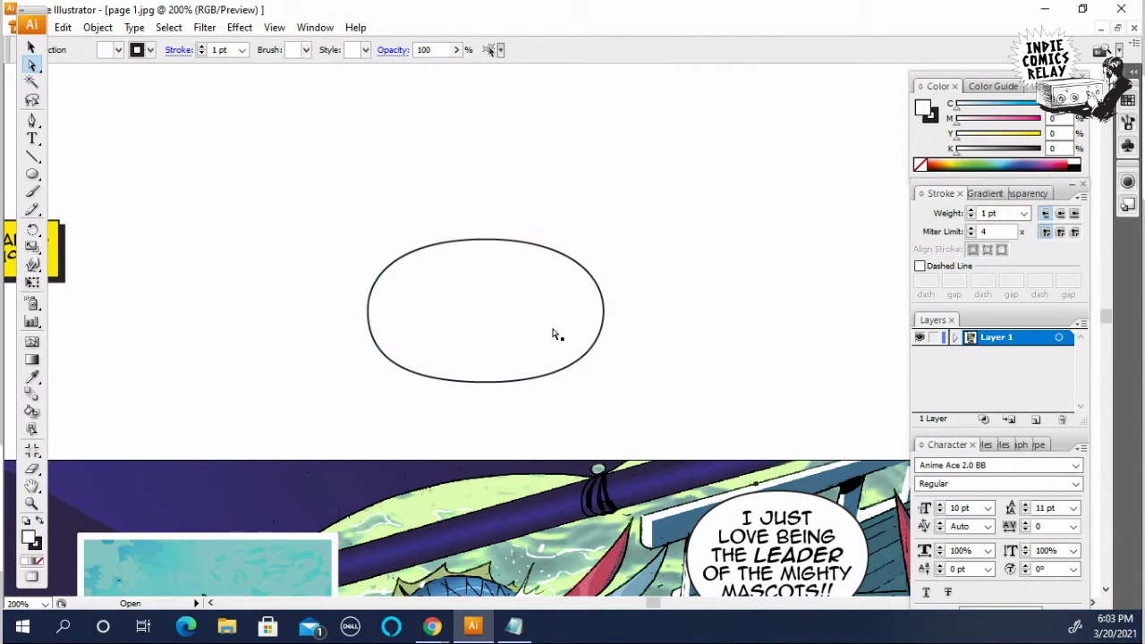
Step: Send the shaped balloon to the back, behind the cereal chumps dialogue
{"action": "left_click", "coordinate": [585, 325]}
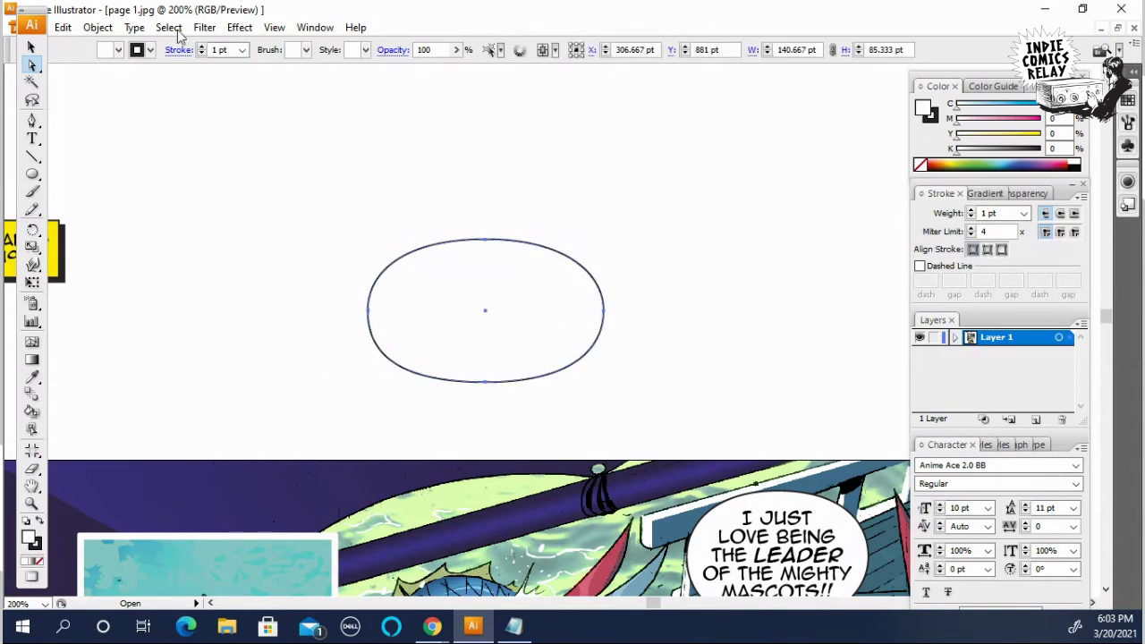
{"action": "left_click", "coordinate": [97, 28]}
{"action": "mouse_move", "coordinate": [179, 65]}
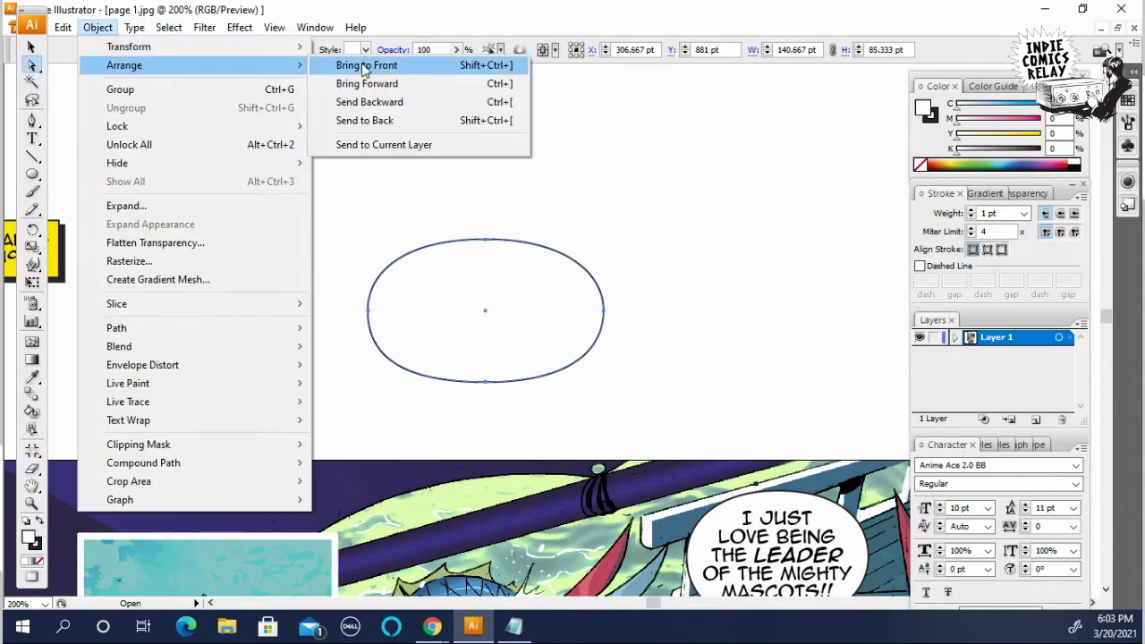
{"action": "left_click", "coordinate": [363, 123]}
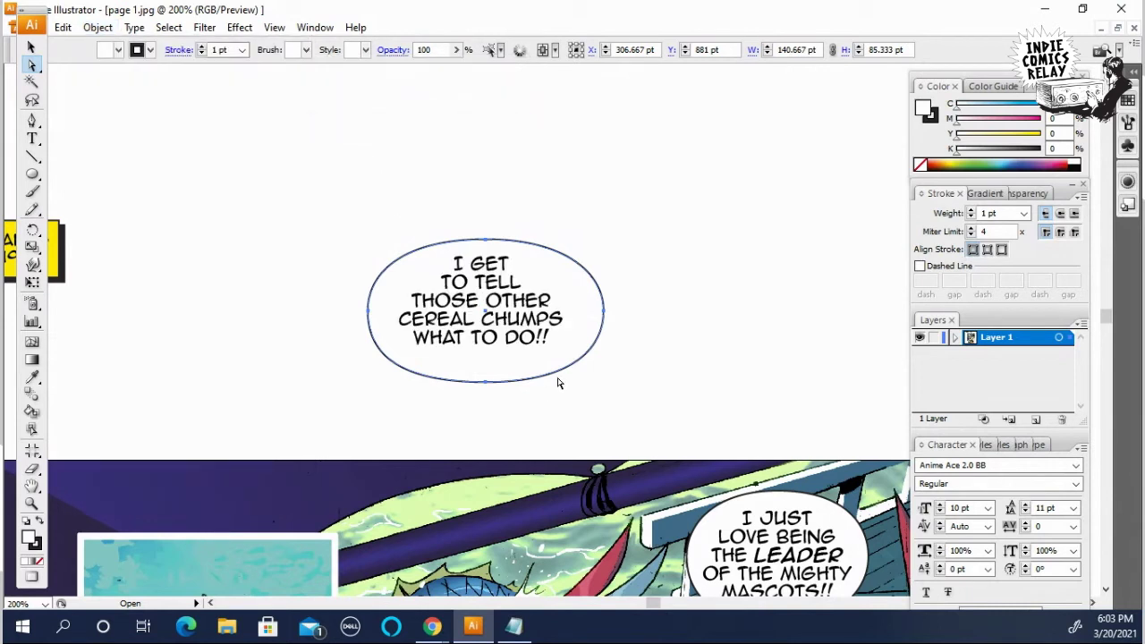
Step: Narrow the balloon from both sides and raise its lower edge to about 115 by 80 pt around the dialogue
{"action": "left_click", "coordinate": [31, 46]}
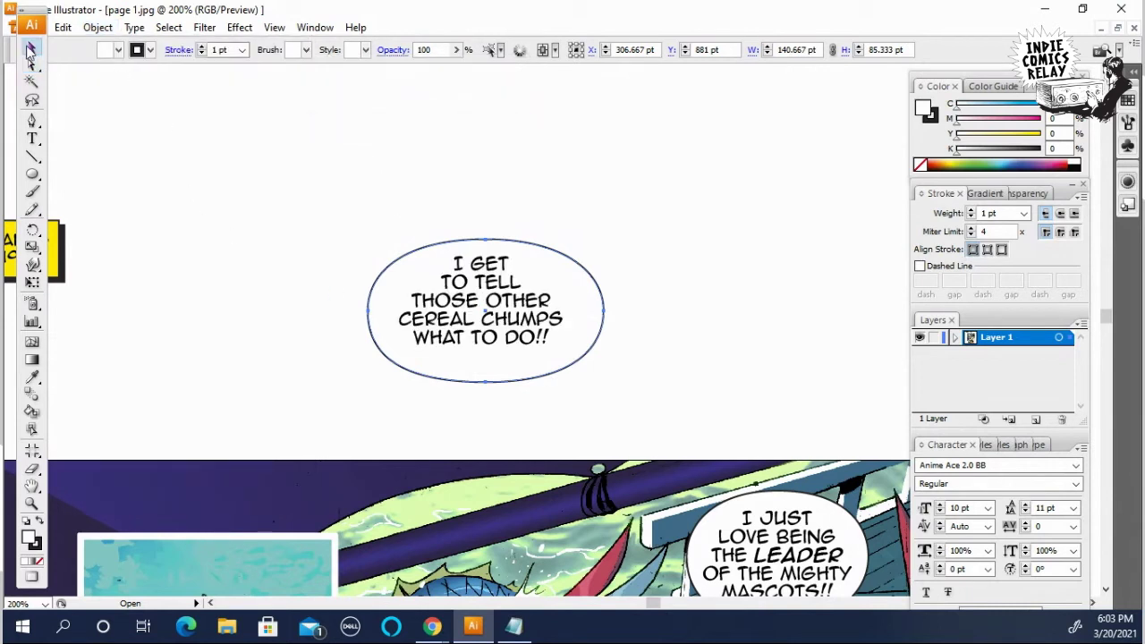
{"action": "left_click", "coordinate": [323, 212]}
{"action": "left_click", "coordinate": [504, 380]}
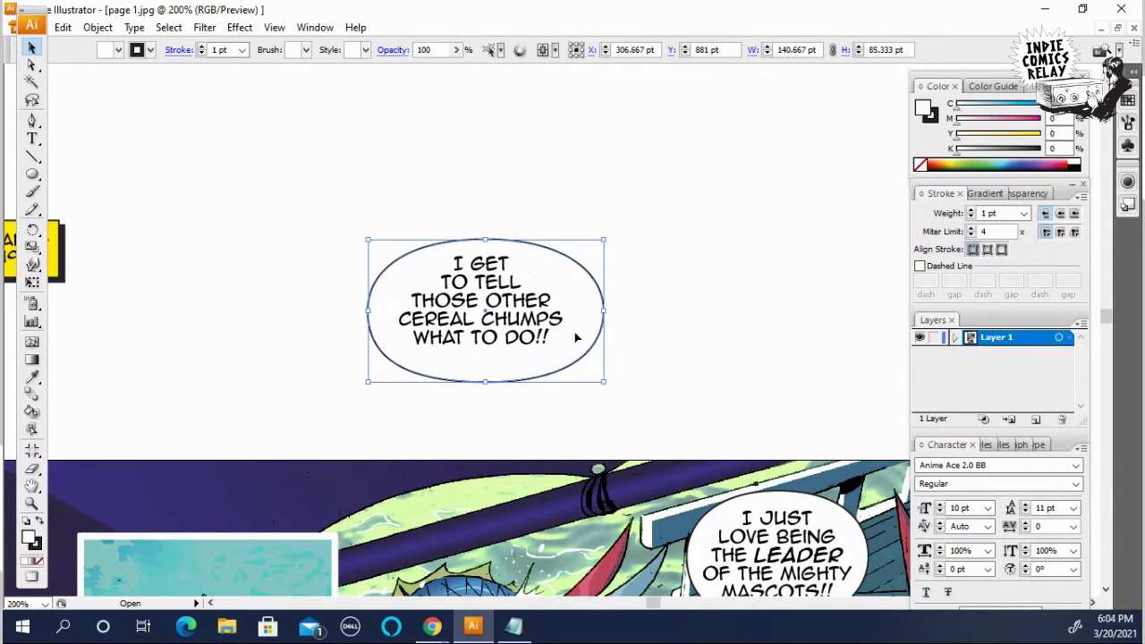
{"action": "left_click_drag", "start_coordinate": [604, 311], "coordinate": [578, 312]}
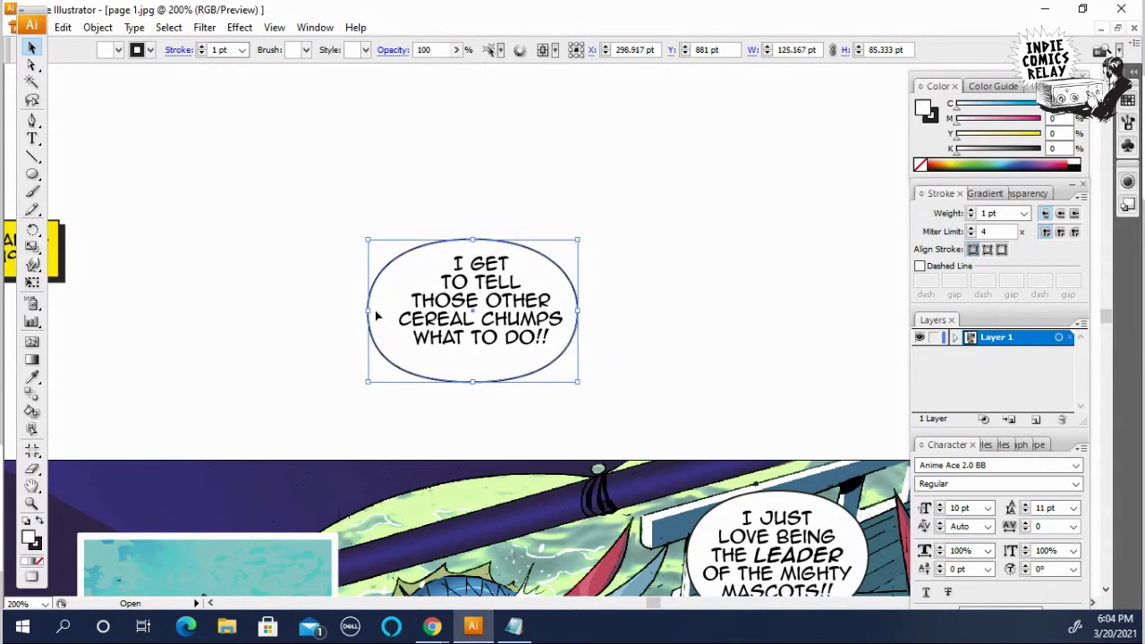
{"action": "left_click_drag", "start_coordinate": [372, 311], "coordinate": [385, 313]}
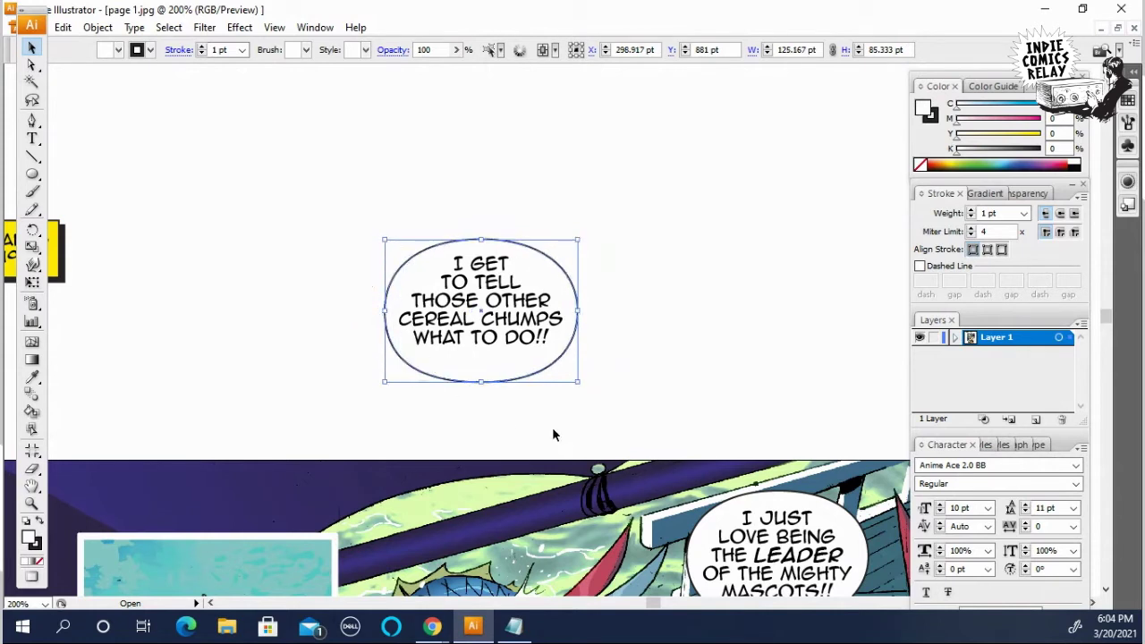
{"action": "left_click_drag", "start_coordinate": [481, 382], "coordinate": [481, 373]}
{"action": "left_click", "coordinate": [585, 385]}
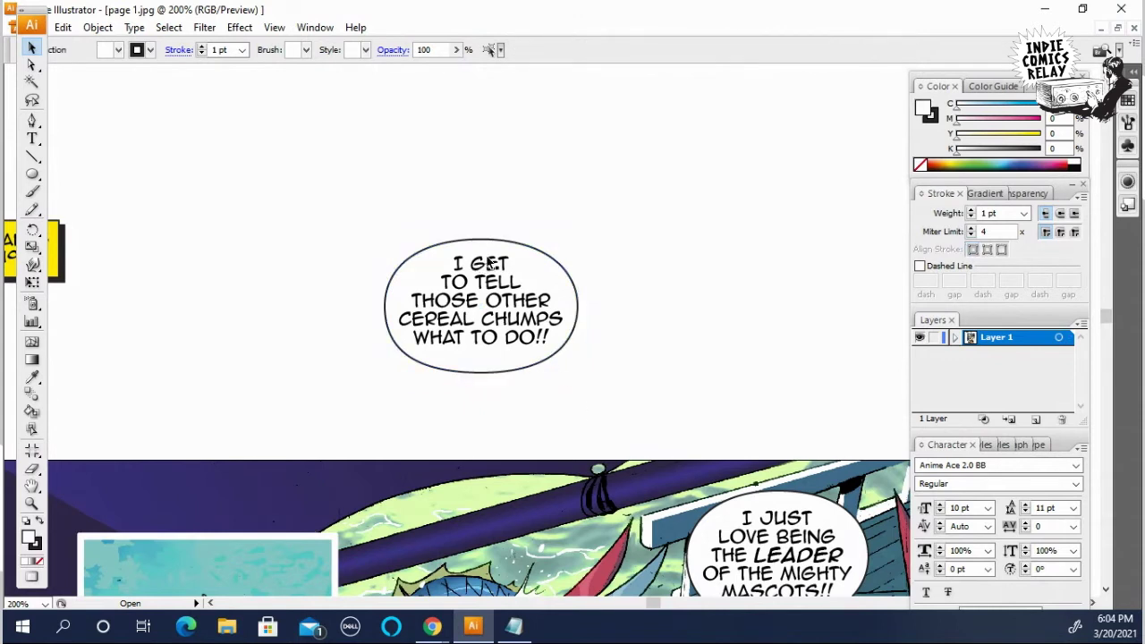
Step: Try moving the dialogue up out of the balloon, and undo the move
{"action": "left_click_drag", "start_coordinate": [457, 345], "coordinate": [414, 307]}
{"action": "key", "text": "ctrl+z"}
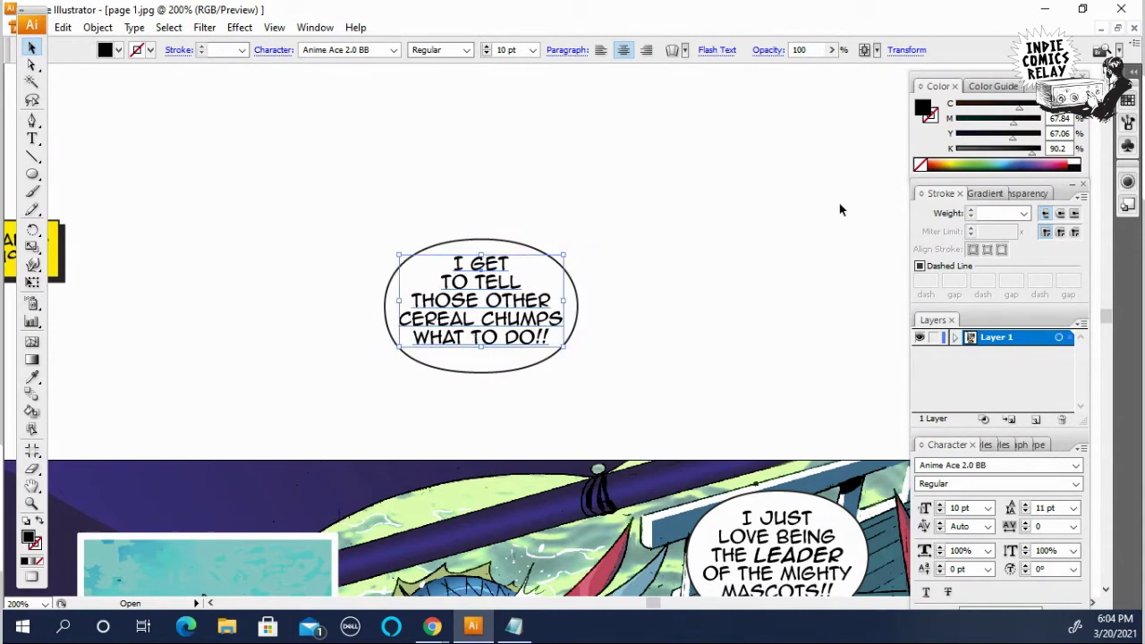
{"action": "left_click", "coordinate": [664, 291]}
{"action": "left_click_drag", "start_coordinate": [483, 304], "coordinate": [412, 225]}
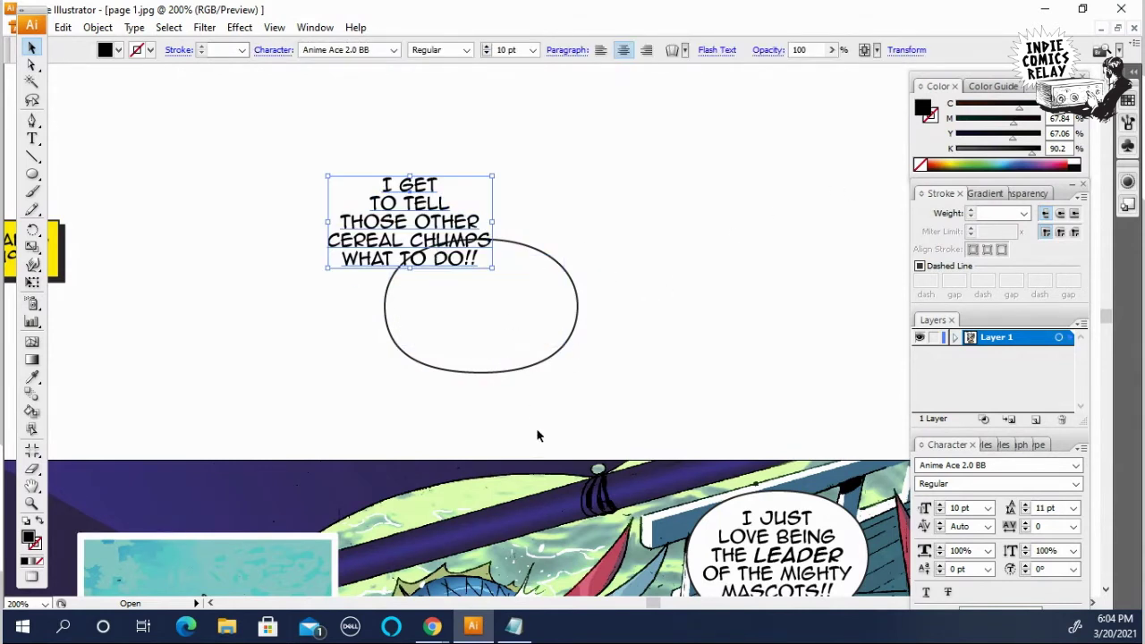
{"action": "key", "text": "ctrl+z"}
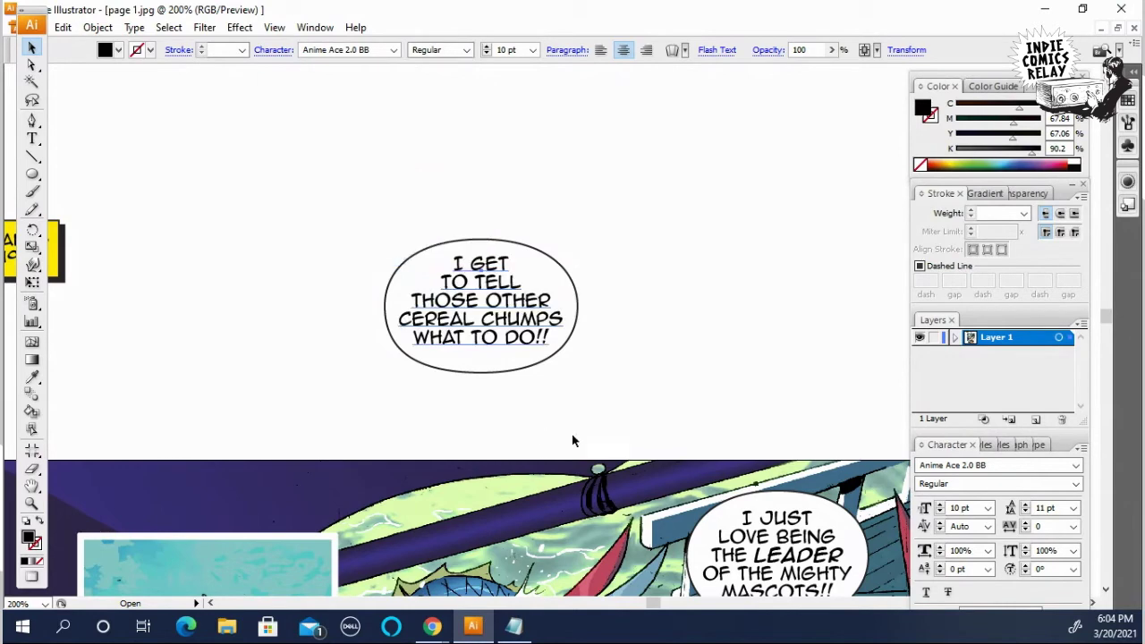
{"action": "left_click", "coordinate": [653, 349]}
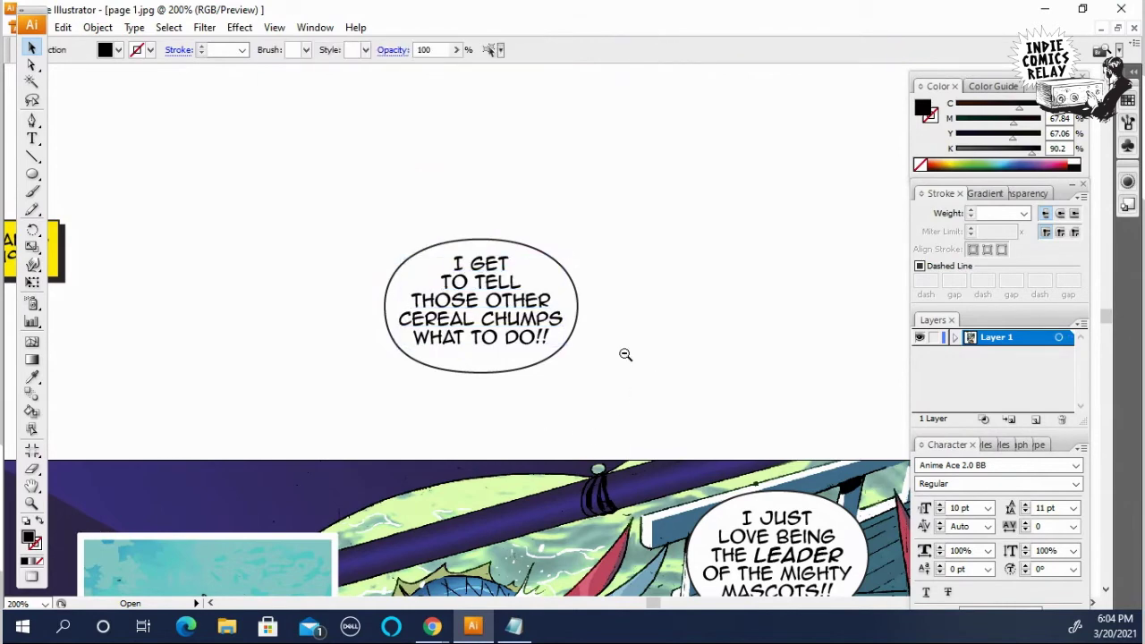
Step: Select the balloon with its dialogue and move both onto the artwork, just below the first speech balloon
{"action": "key", "text": "ctrl+1"}
{"action": "scroll", "coordinate": [626, 340], "scroll_direction": "down", "scroll_amount": 1}
{"action": "scroll", "coordinate": [627, 322], "scroll_direction": "down", "scroll_amount": 2}
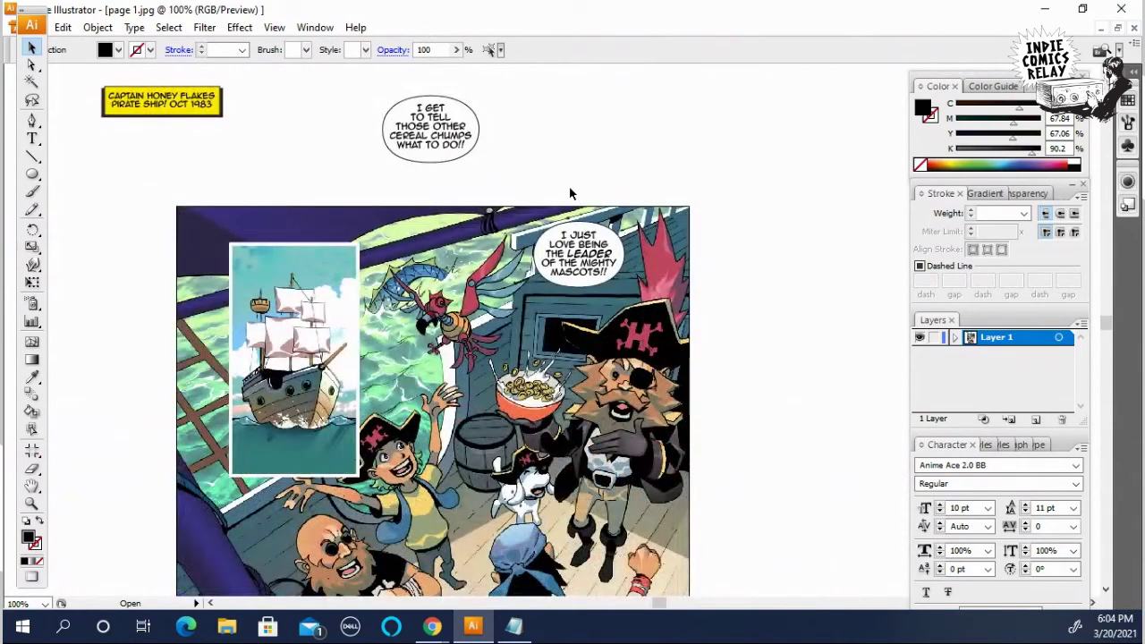
{"action": "left_click", "coordinate": [442, 148]}
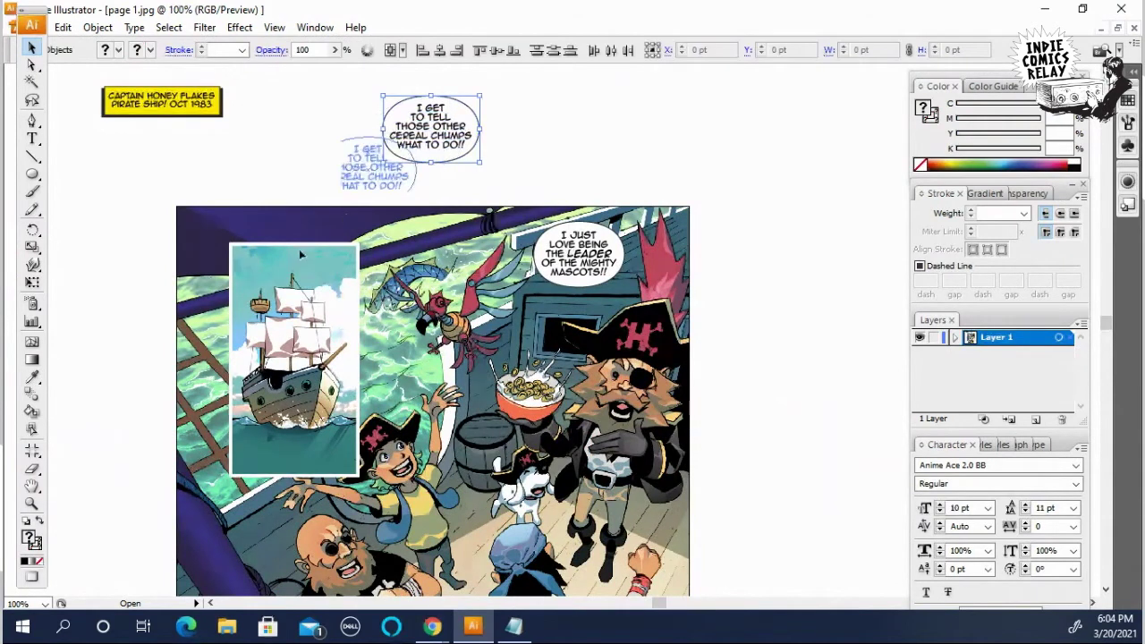
{"action": "left_click_drag", "start_coordinate": [491, 351], "coordinate": [564, 335]}
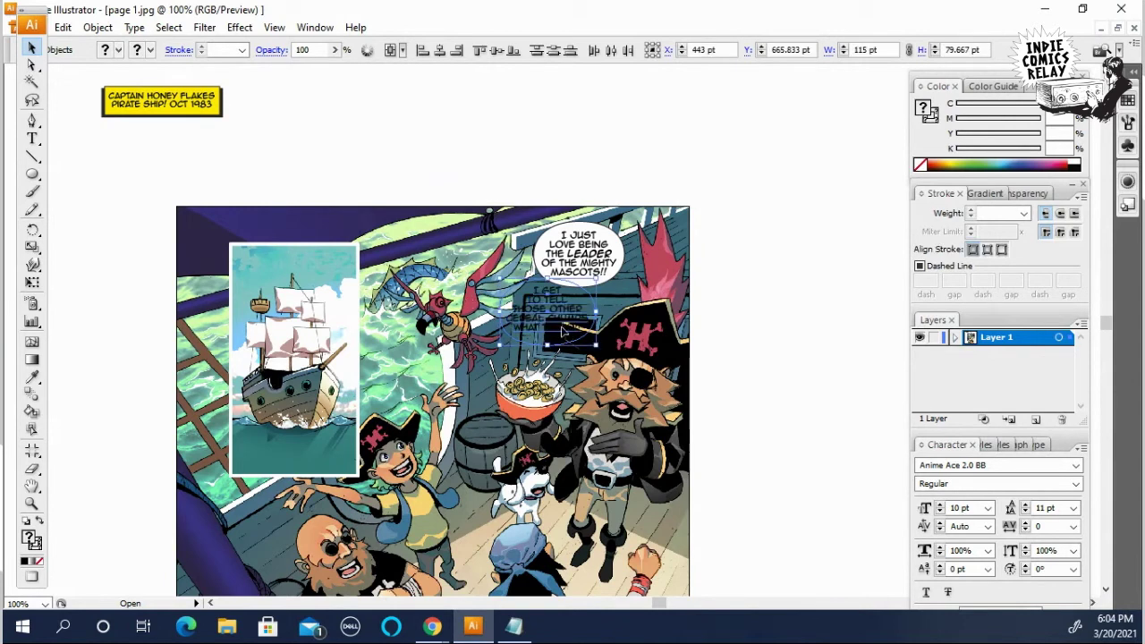
Step: Bring the cereal chumps balloon and its dialogue to the front, above the page artwork
{"action": "left_click", "coordinate": [98, 27]}
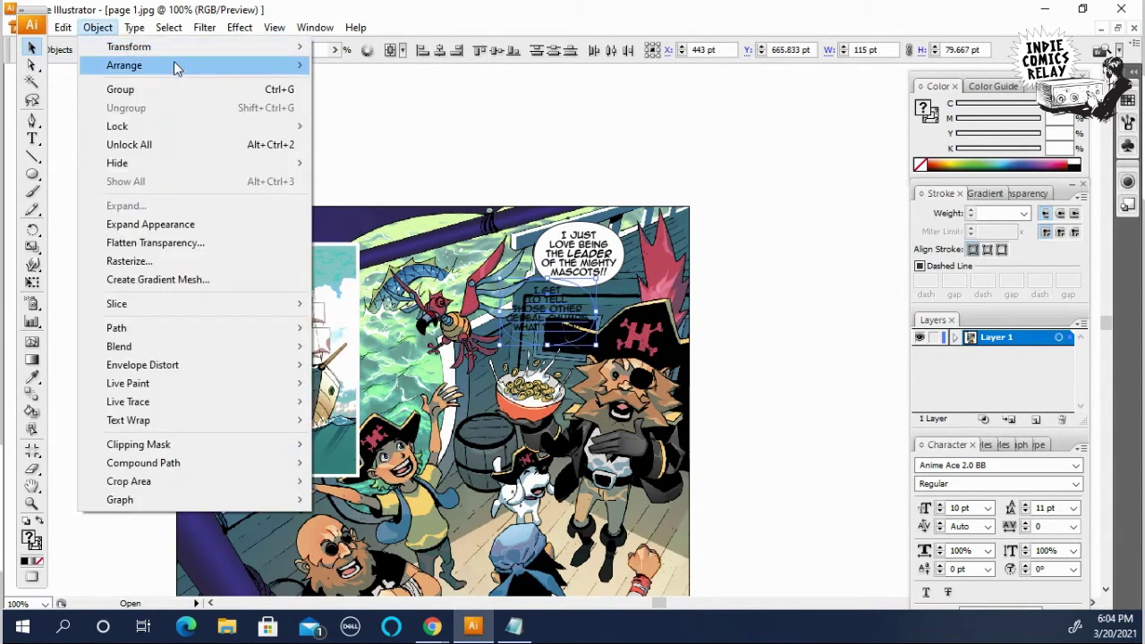
{"action": "mouse_move", "coordinate": [217, 67]}
{"action": "left_click", "coordinate": [324, 64]}
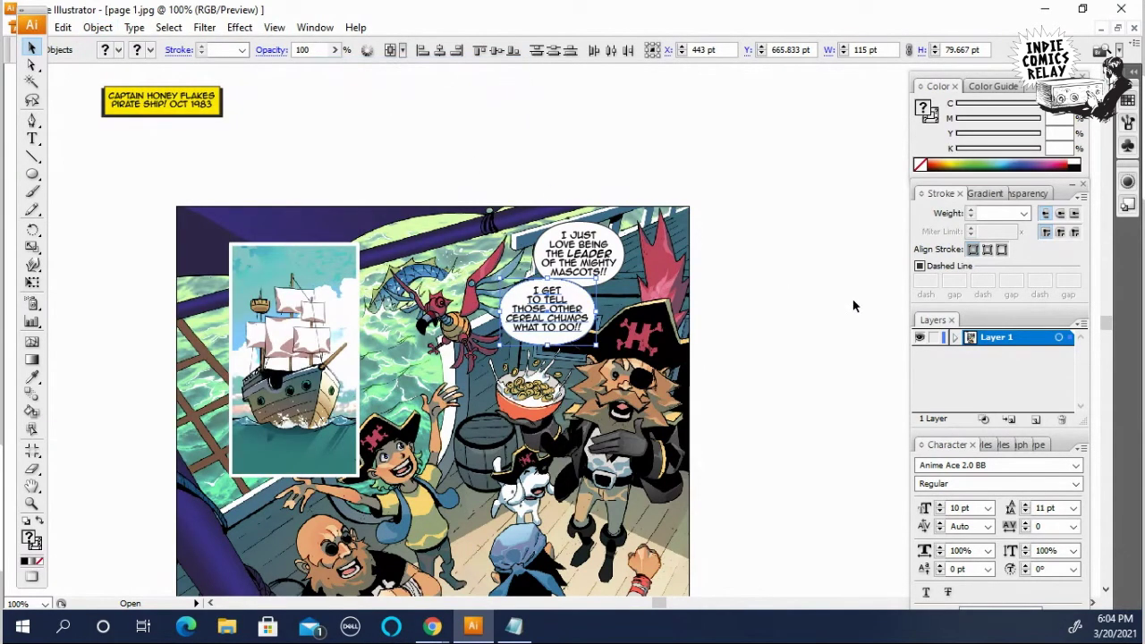
{"action": "left_click", "coordinate": [764, 280]}
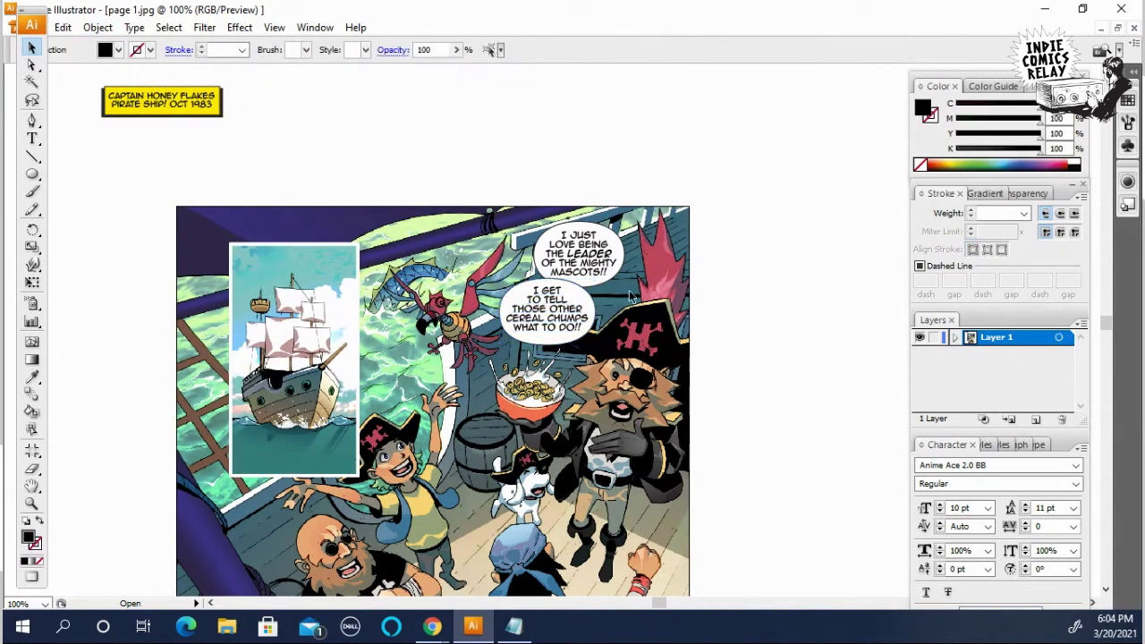
Step: Try moving the cereal chumps balloon and its dialogue away from the first balloon, and undo the move
{"action": "key", "text": "ctrl+equal"}
{"action": "key", "text": "ctrl+equal"}
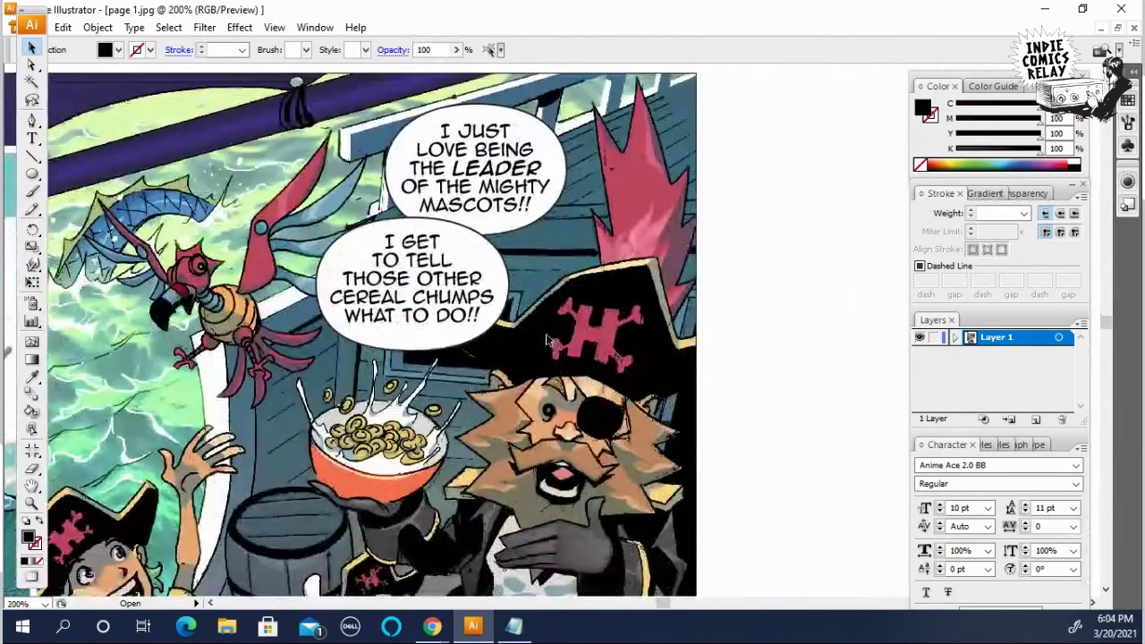
{"action": "left_click", "coordinate": [490, 295]}
{"action": "left_click", "coordinate": [507, 204]}
{"action": "left_click", "coordinate": [532, 247]}
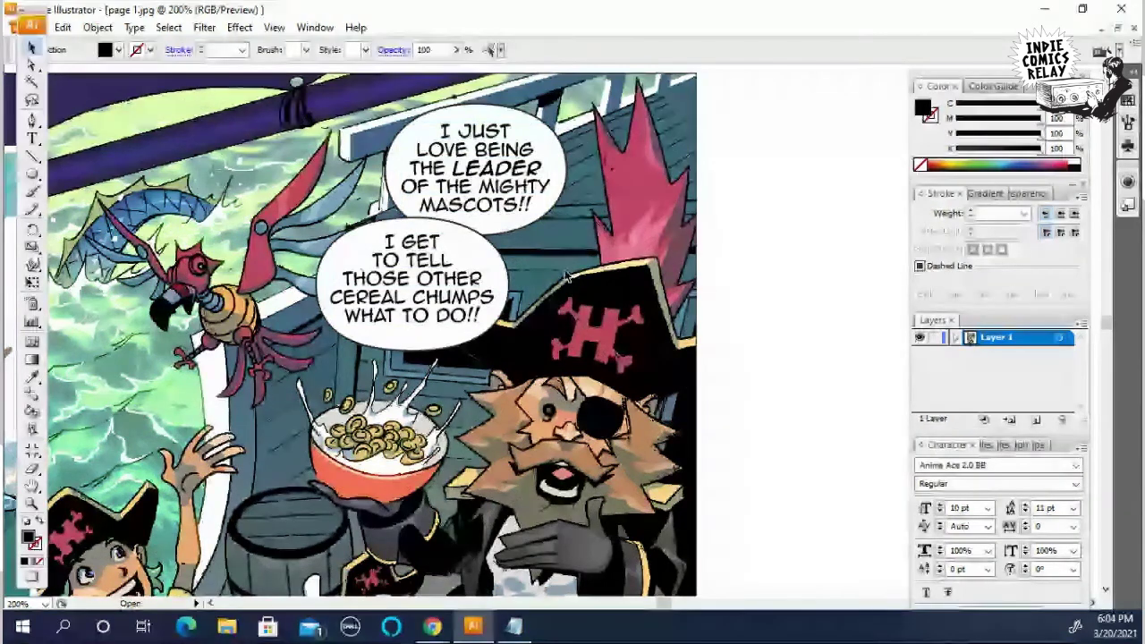
{"action": "key", "text": "ctrl+equal"}
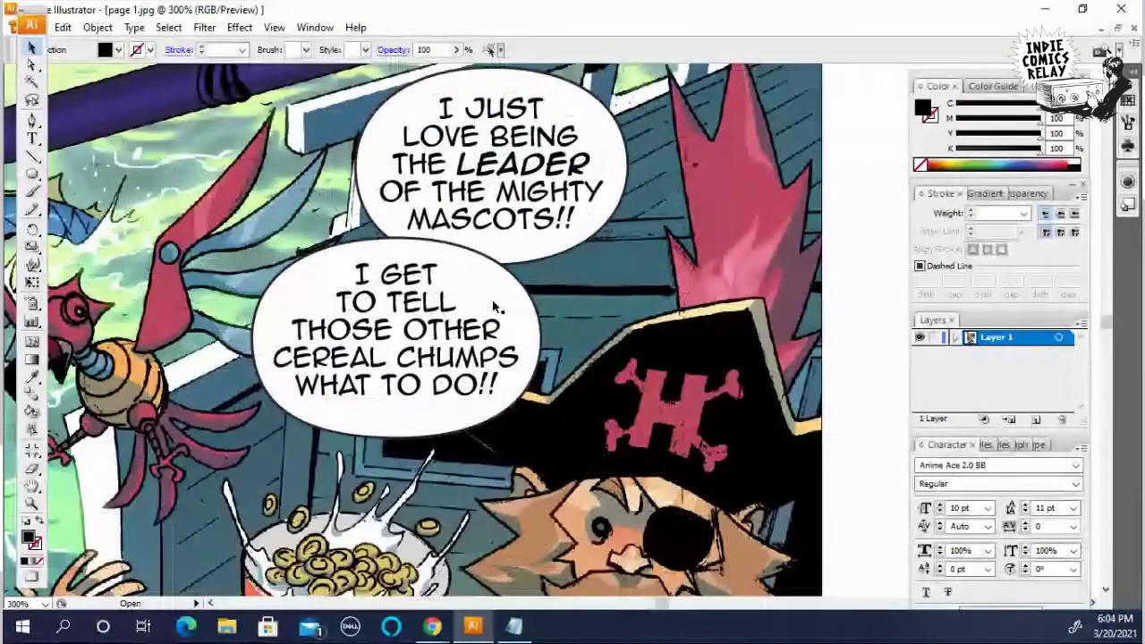
{"action": "scroll", "coordinate": [495, 307], "scroll_direction": "down", "scroll_amount": 2}
{"action": "left_click_drag", "start_coordinate": [462, 180], "coordinate": [314, 237]}
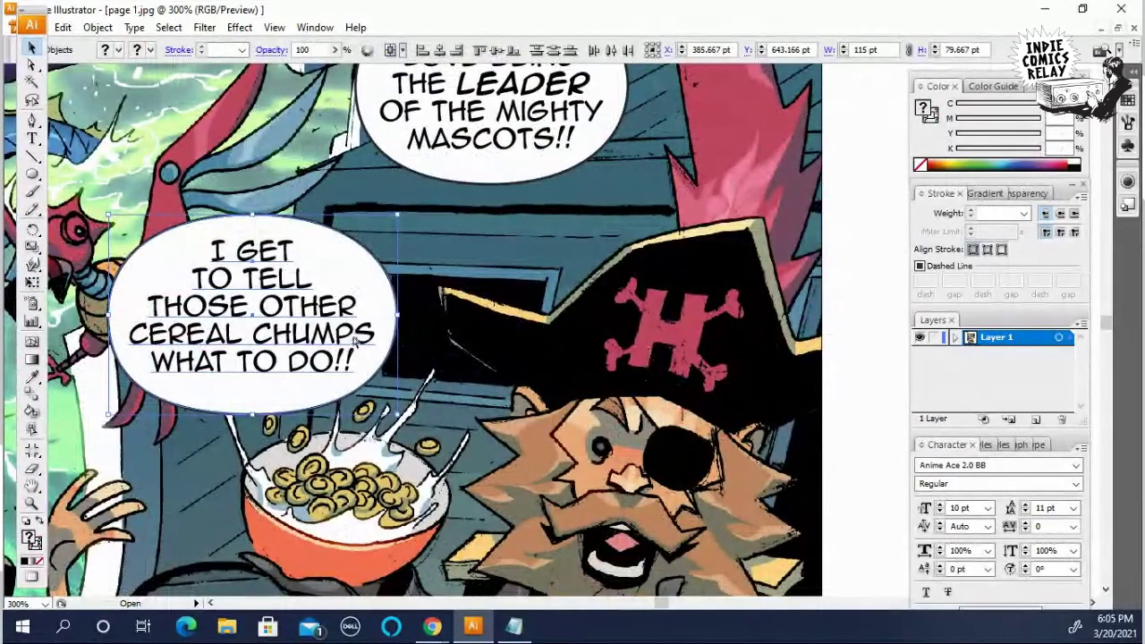
{"action": "key", "text": "ctrl+z"}
{"action": "left_click", "coordinate": [626, 266]}
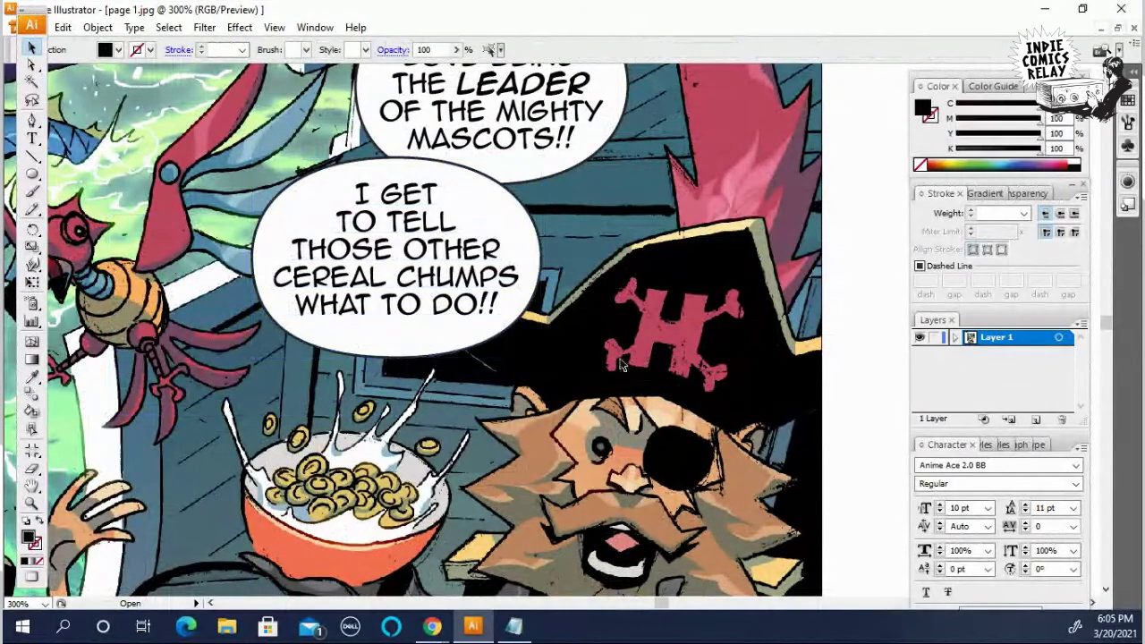
Step: Select the dialogue text of both speech balloons and bring it to the front
{"action": "scroll", "coordinate": [624, 358], "scroll_direction": "down", "scroll_amount": 2}
{"action": "scroll", "coordinate": [623, 357], "scroll_direction": "down", "scroll_amount": 1}
{"action": "key", "text": "ctrl+minus"}
{"action": "key", "text": "ctrl+minus"}
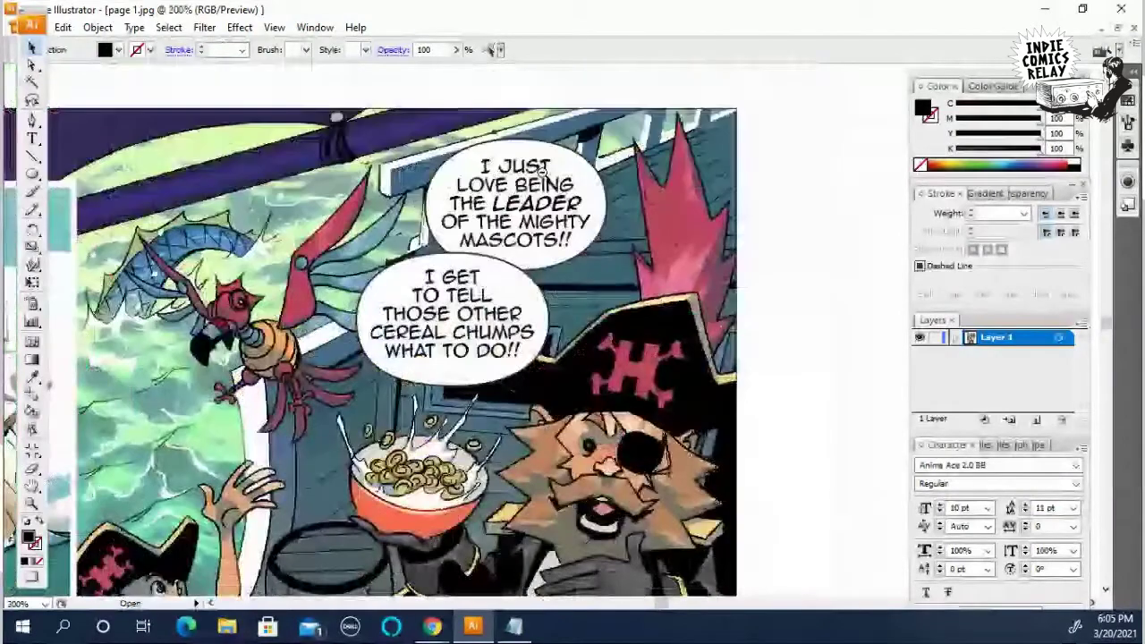
{"action": "key", "text": "ctrl+plus"}
{"action": "key", "text": "ctrl+plus"}
{"action": "key", "text": "ctrl+plus"}
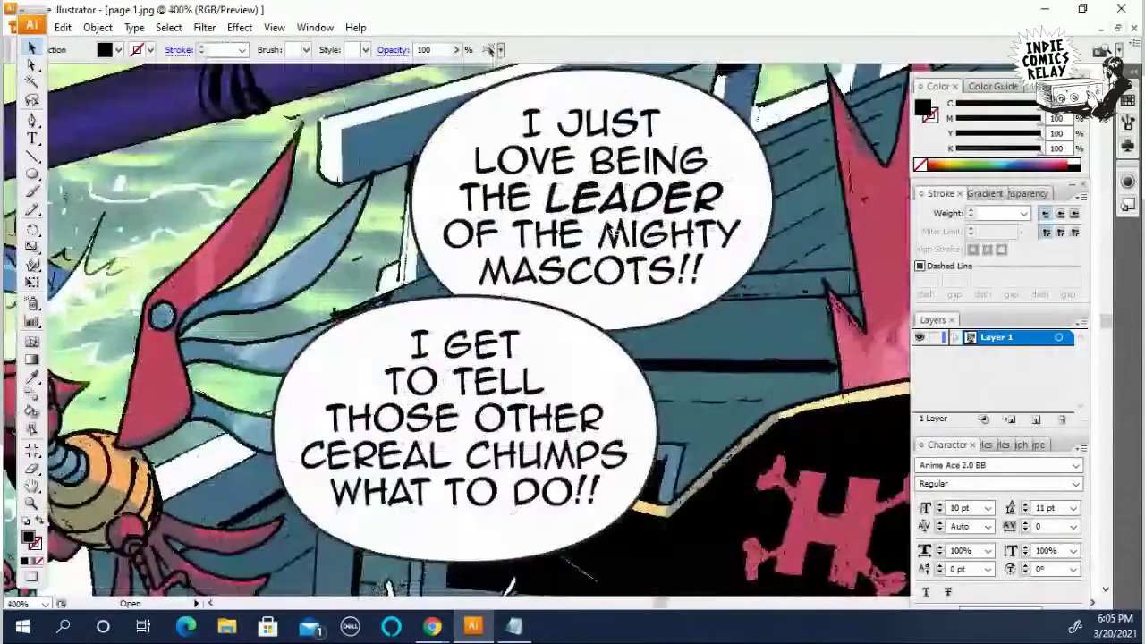
{"action": "left_click", "coordinate": [638, 226]}
{"action": "left_click", "coordinate": [394, 345], "text": "shift"}
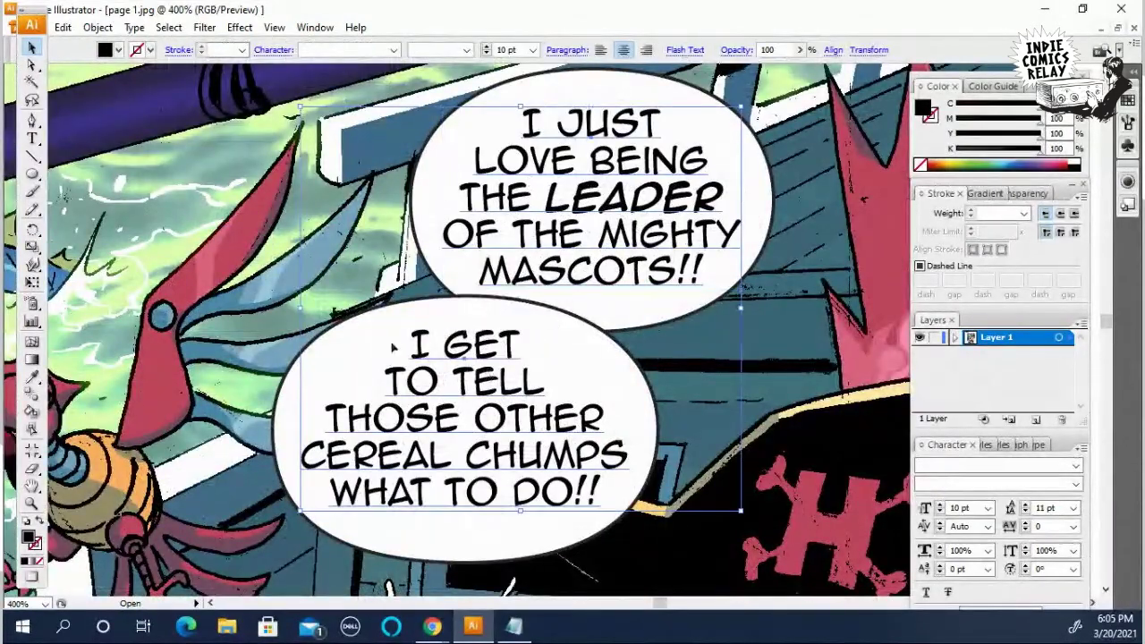
{"action": "left_click", "coordinate": [97, 27]}
{"action": "mouse_move", "coordinate": [249, 70]}
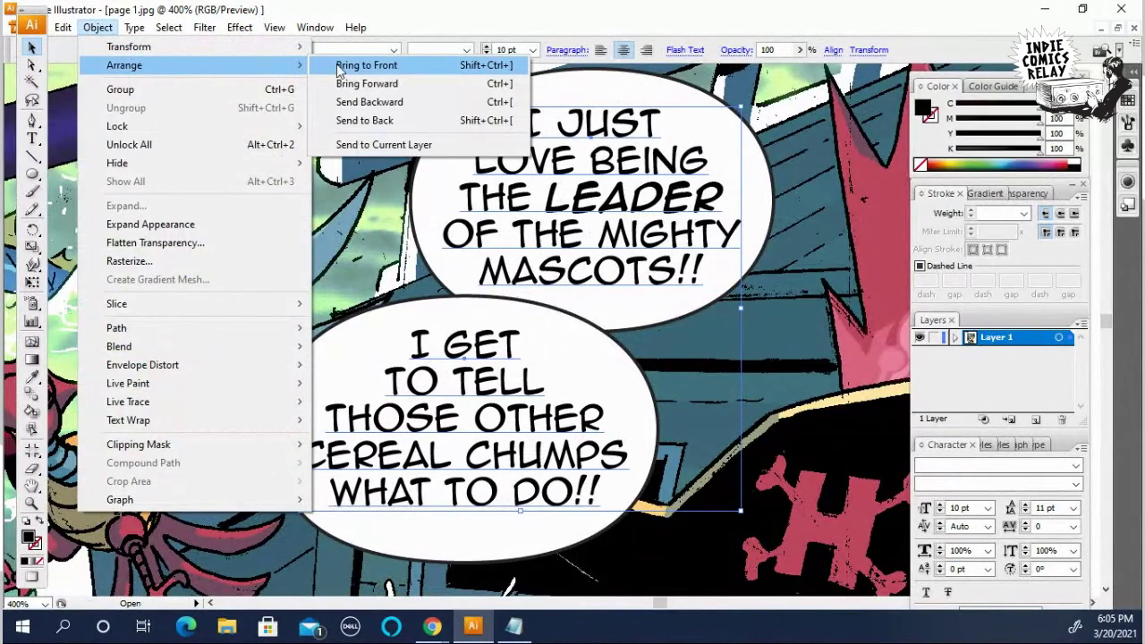
{"action": "left_click", "coordinate": [341, 71]}
{"action": "left_click", "coordinate": [707, 371]}
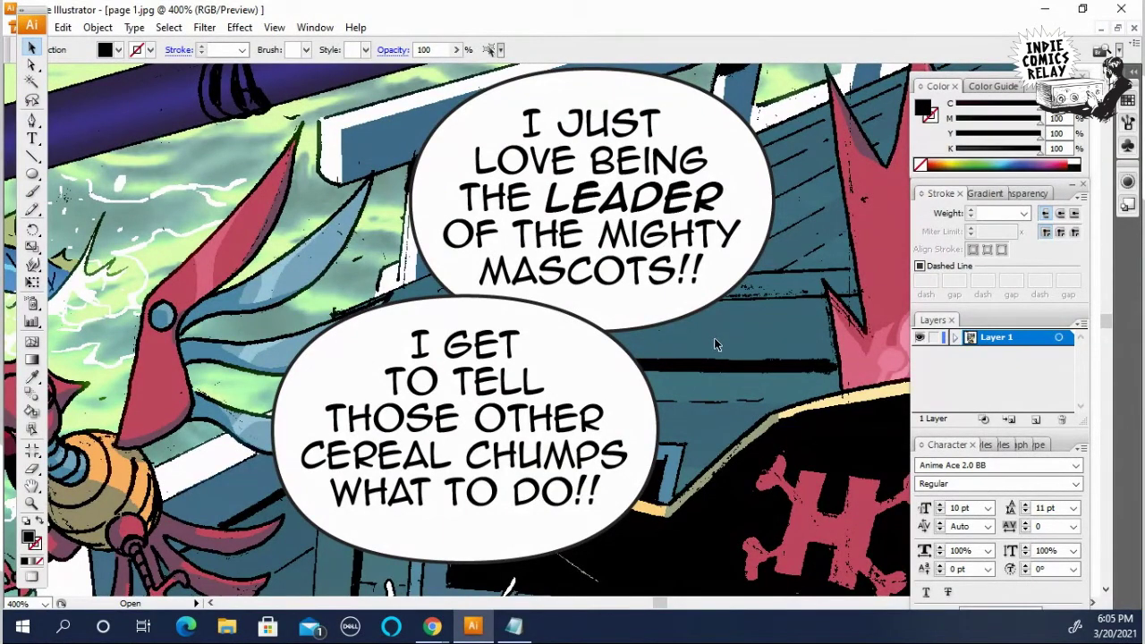
Step: Cut the lower balloon's outline with the Scissors tool at the two points where it meets the upper balloon's outline
{"action": "left_click", "coordinate": [535, 320]}
{"action": "left_click", "coordinate": [567, 324]}
{"action": "left_click", "coordinate": [565, 328]}
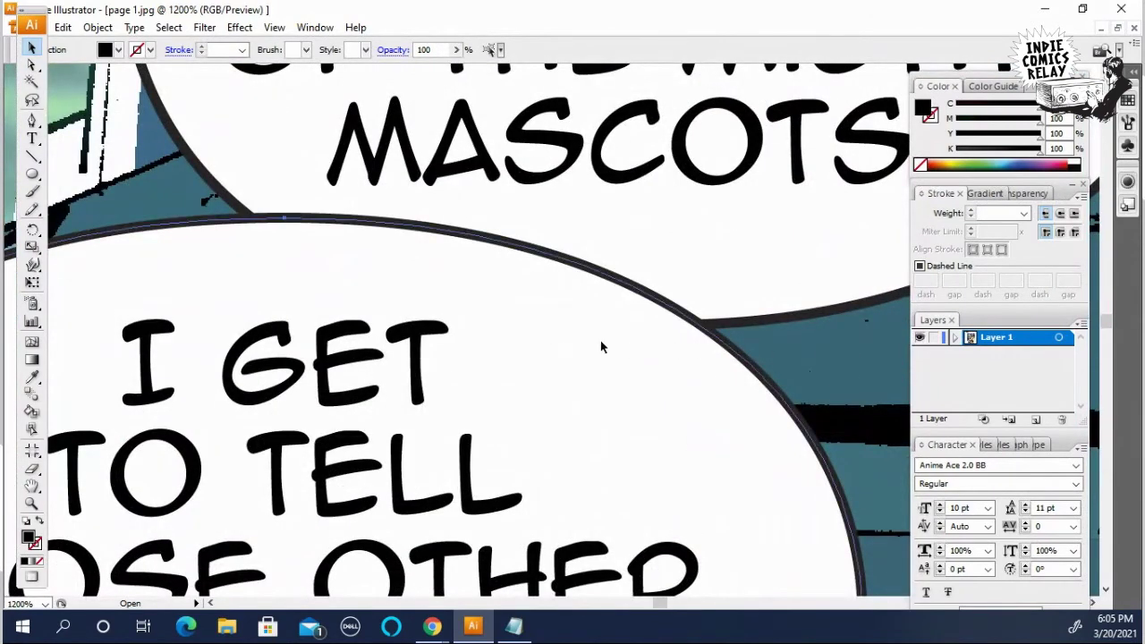
{"action": "left_click", "coordinate": [600, 340]}
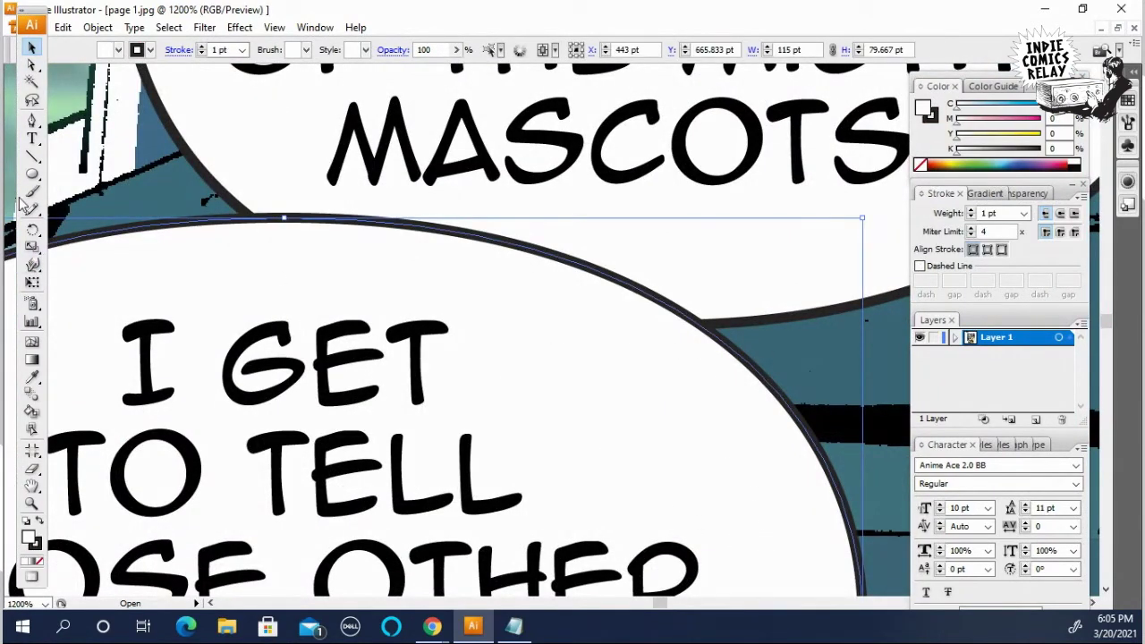
{"action": "left_click", "coordinate": [32, 470]}
{"action": "left_click_drag", "start_coordinate": [48, 474], "coordinate": [76, 484]}
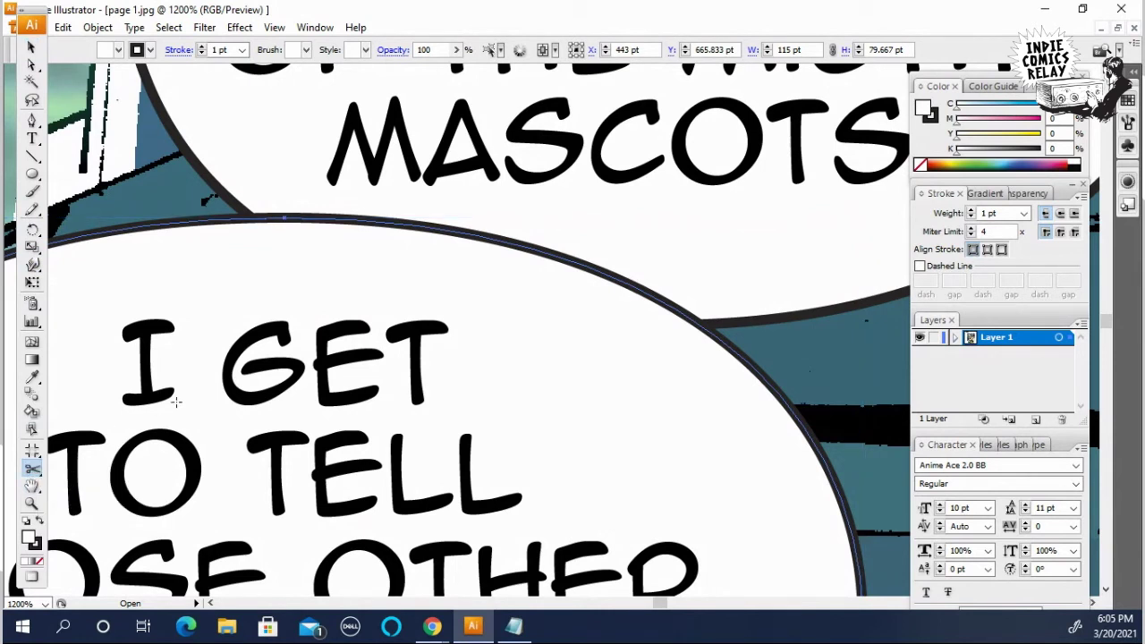
{"action": "left_click", "coordinate": [251, 217]}
{"action": "left_click", "coordinate": [702, 327]}
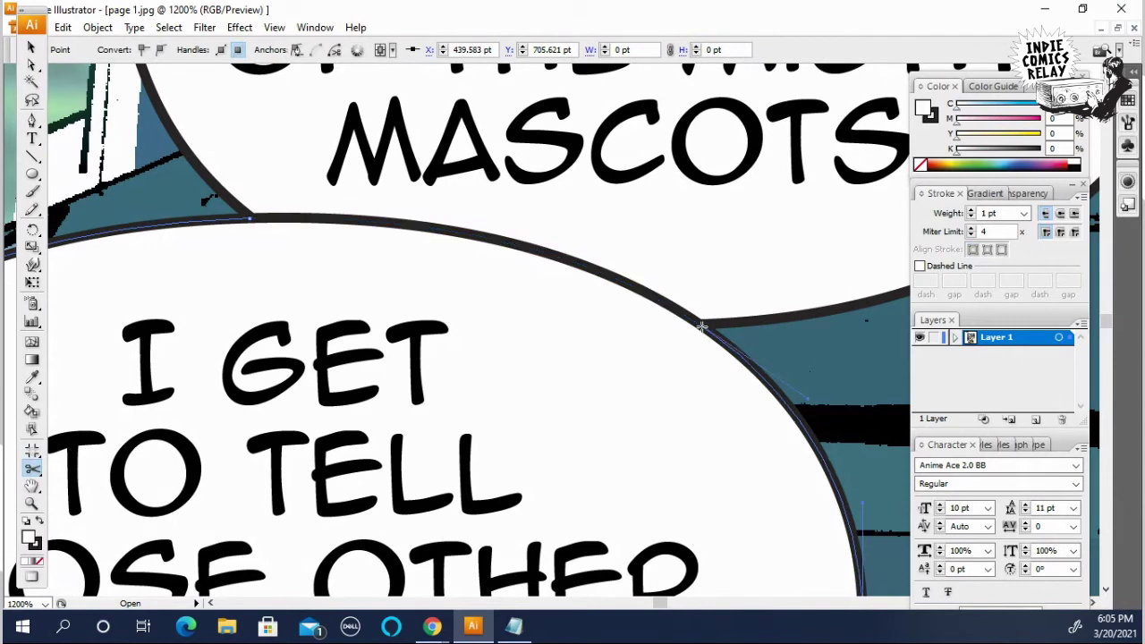
Step: Delete the lower balloon's cut arc between the two cuts, including the leftover piece of outline
{"action": "left_click", "coordinate": [33, 63]}
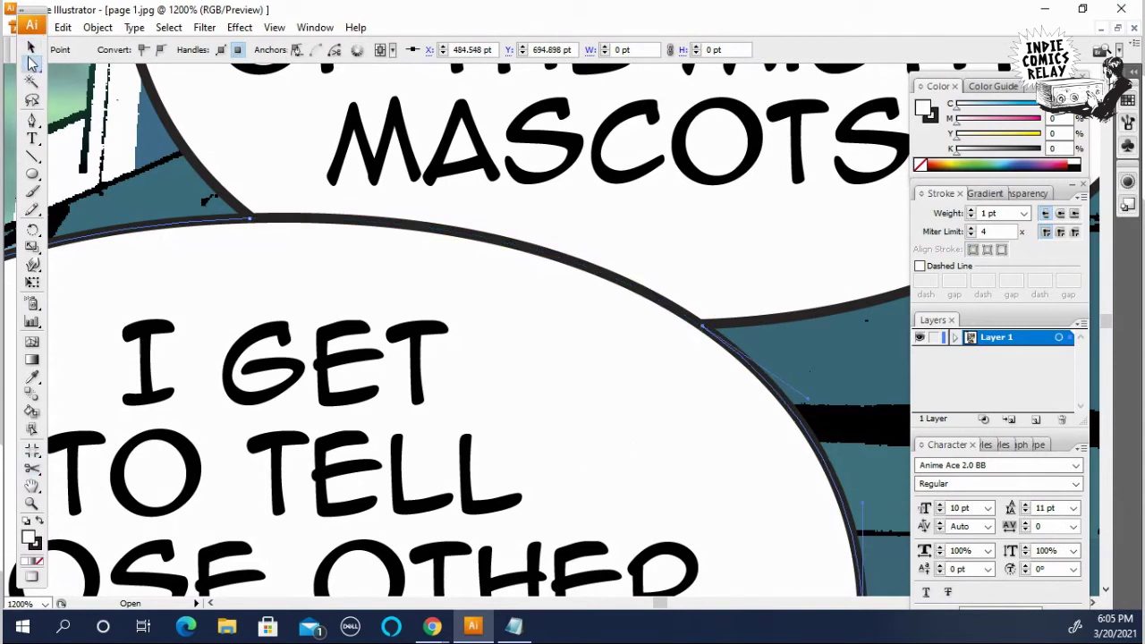
{"action": "left_click", "coordinate": [526, 250]}
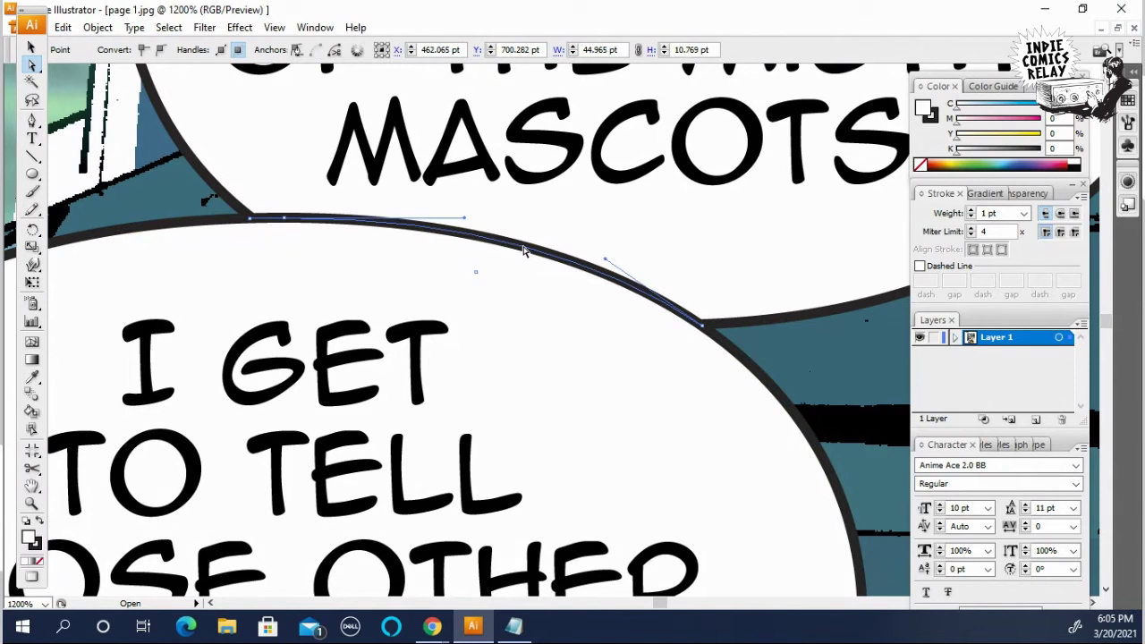
{"action": "key", "text": "Delete"}
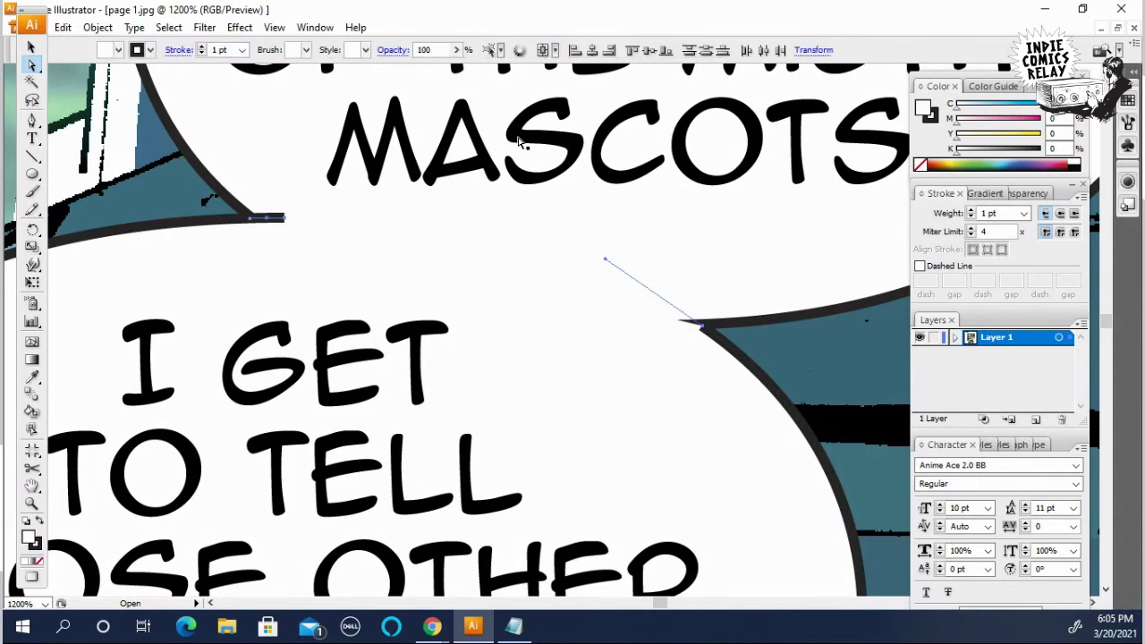
{"action": "key", "text": "Delete"}
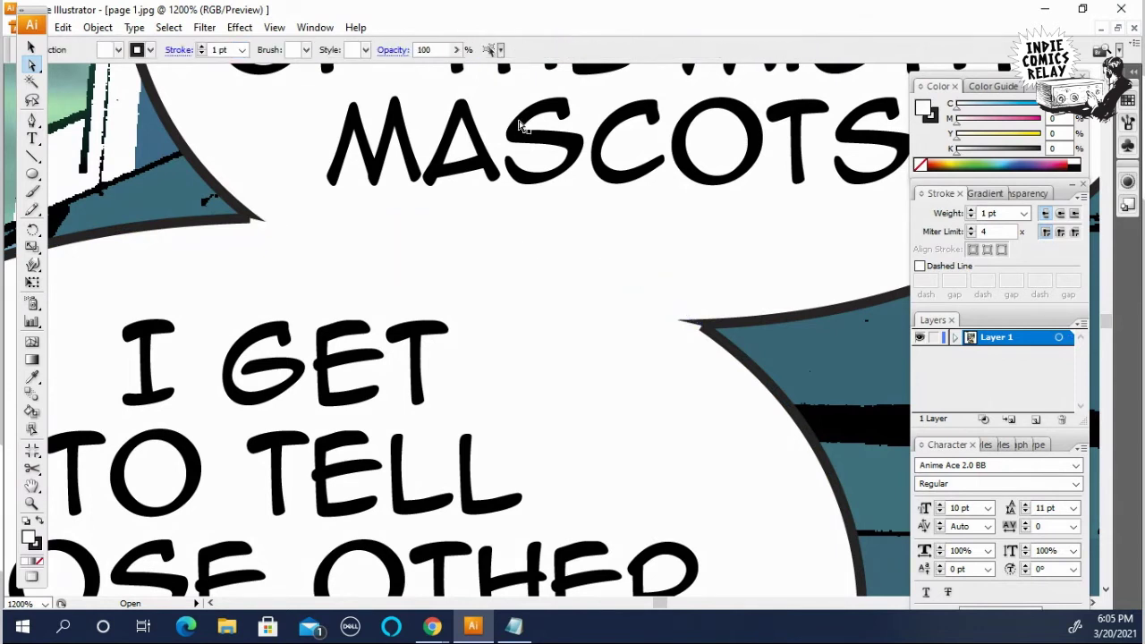
Step: Cut the upper balloon's outline just outside both junctions with the lower balloon, and delete the segment between the cuts
{"action": "left_click", "coordinate": [29, 50]}
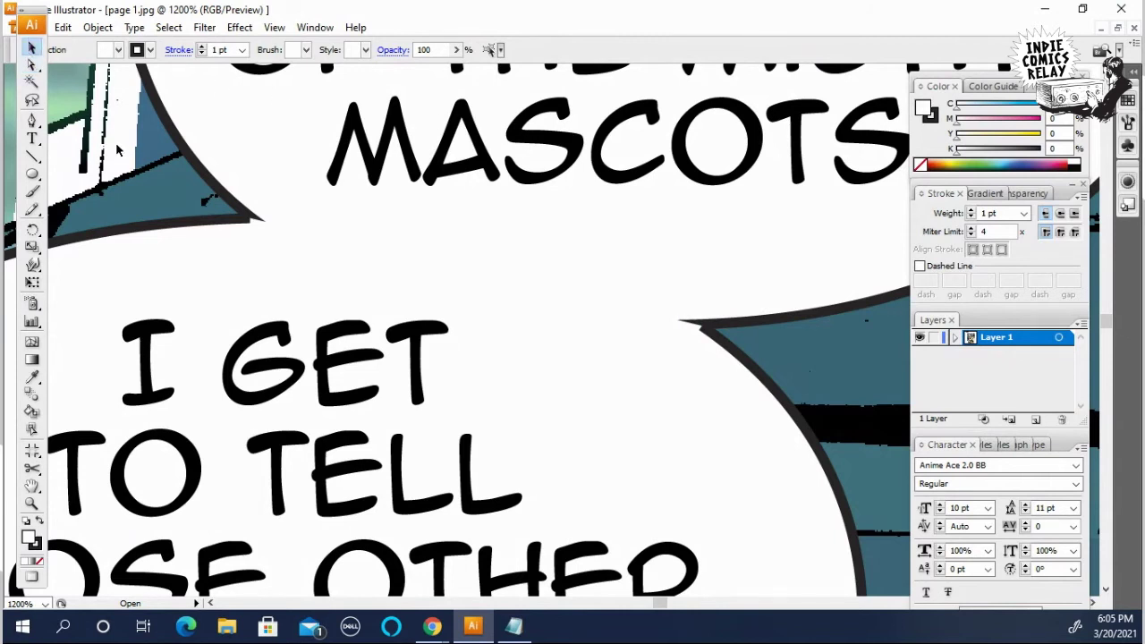
{"action": "left_click", "coordinate": [175, 133]}
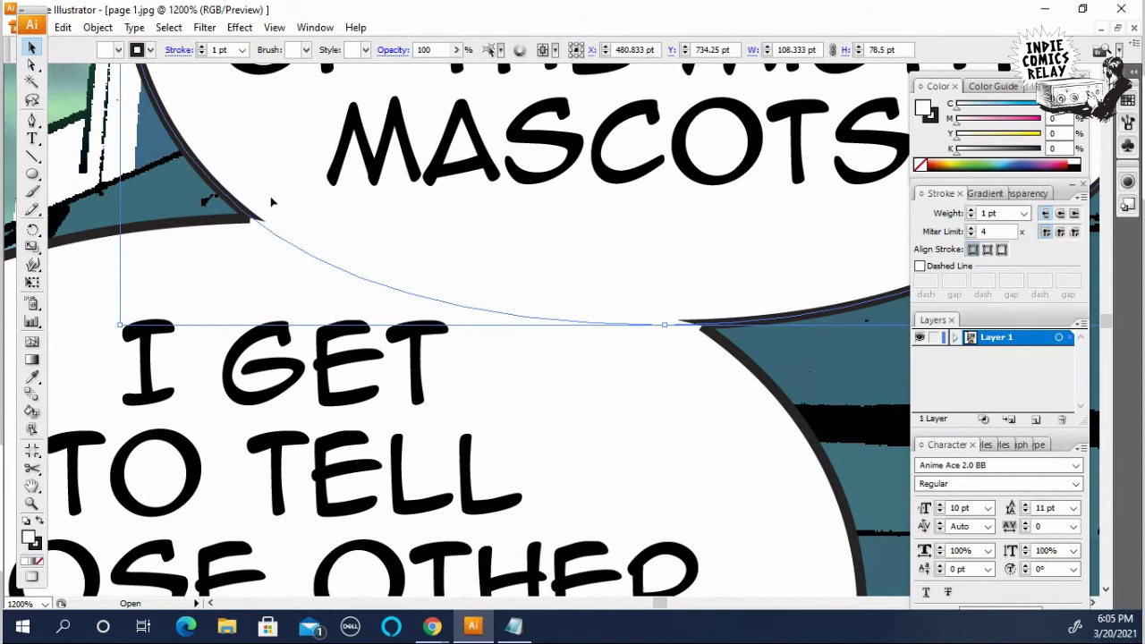
{"action": "left_click", "coordinate": [32, 468]}
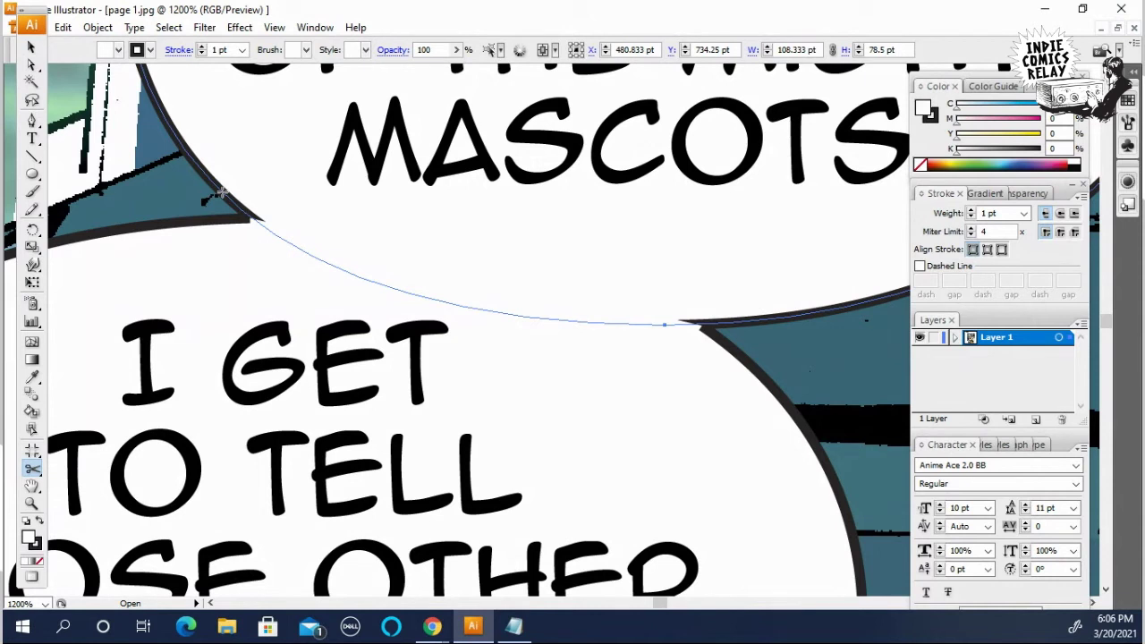
{"action": "left_click", "coordinate": [259, 221]}
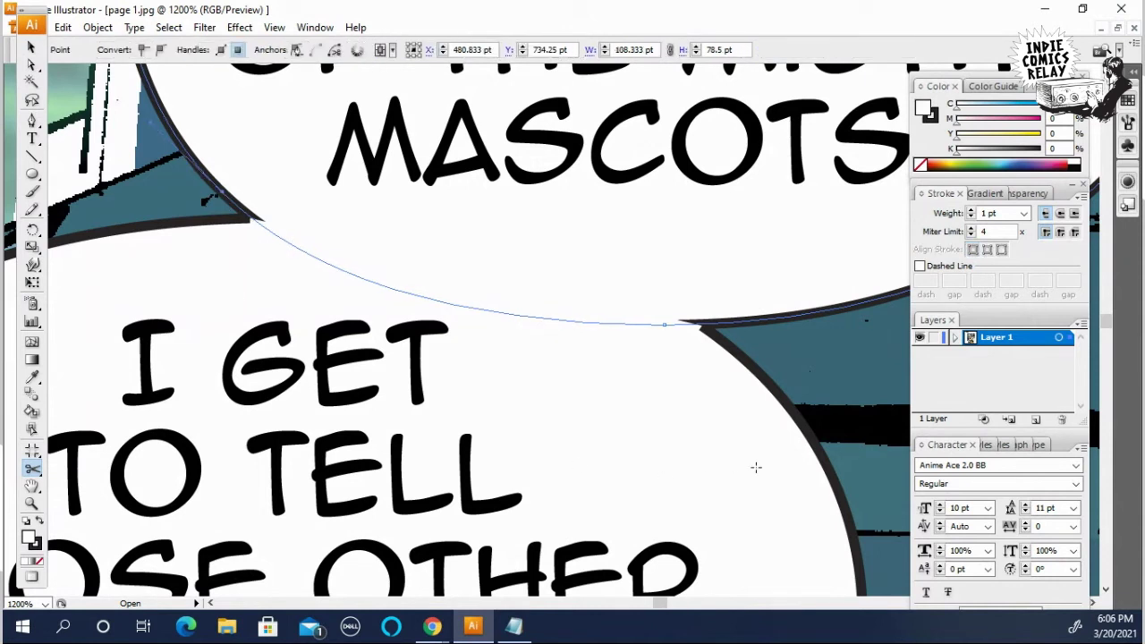
{"action": "left_click", "coordinate": [749, 322]}
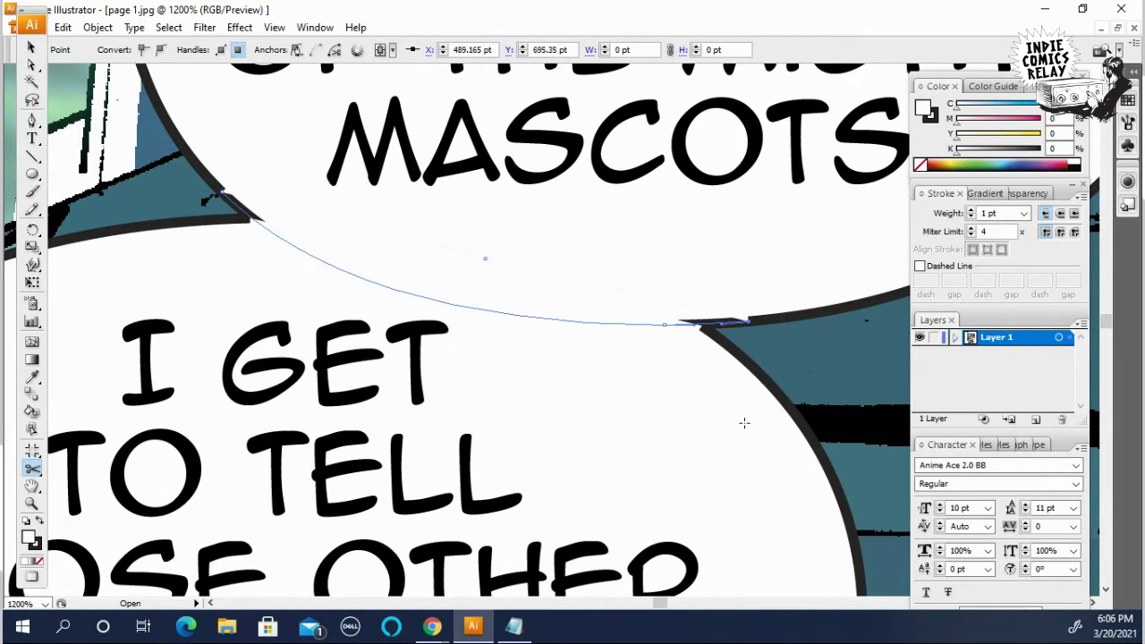
{"action": "key", "text": "Delete"}
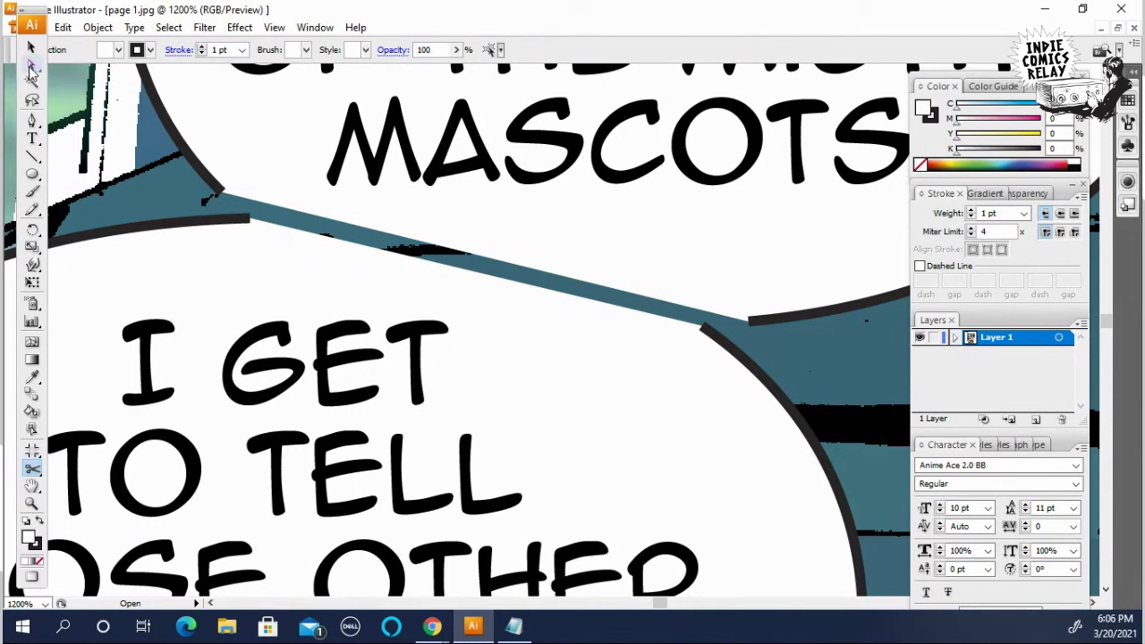
Step: Join the open endpoints of the upper and lower balloon outlines at their left junction
{"action": "key", "text": "a"}
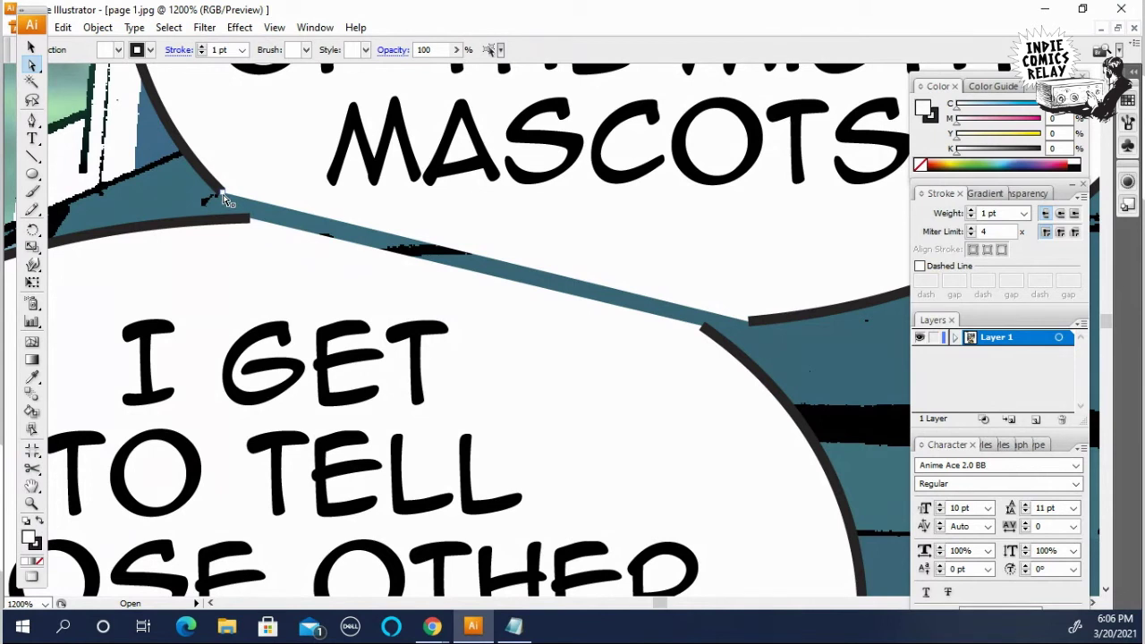
{"action": "left_click", "coordinate": [224, 196]}
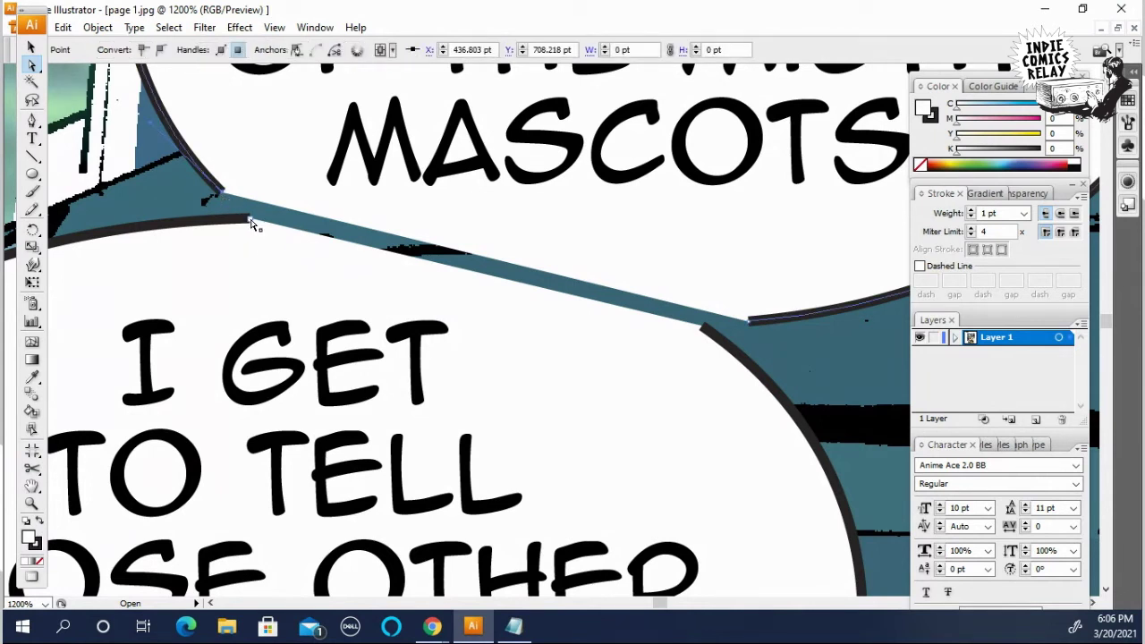
{"action": "left_click", "coordinate": [251, 220], "text": "shift"}
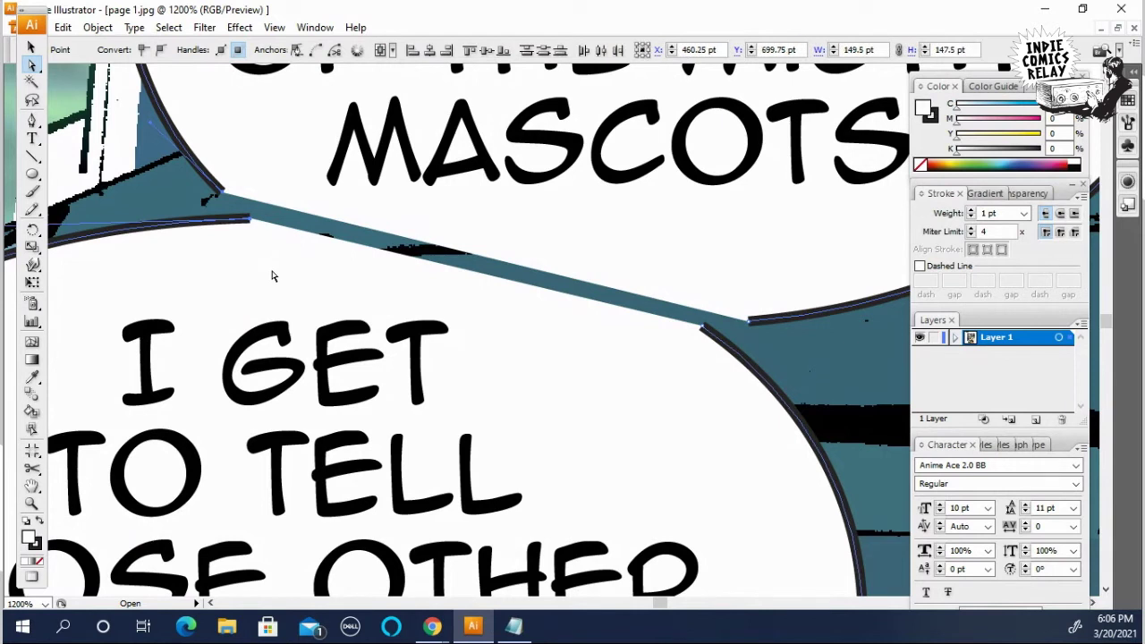
{"action": "key", "text": "Delete"}
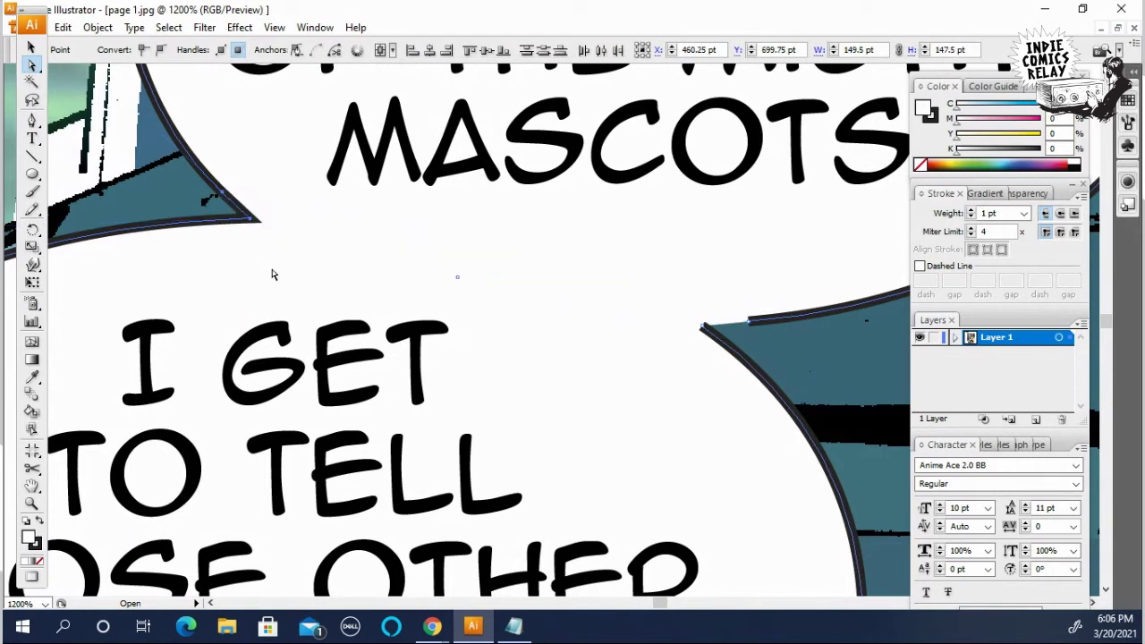
Step: Join the open endpoints of the two balloon outlines at their right junction
{"action": "left_click", "coordinate": [764, 347]}
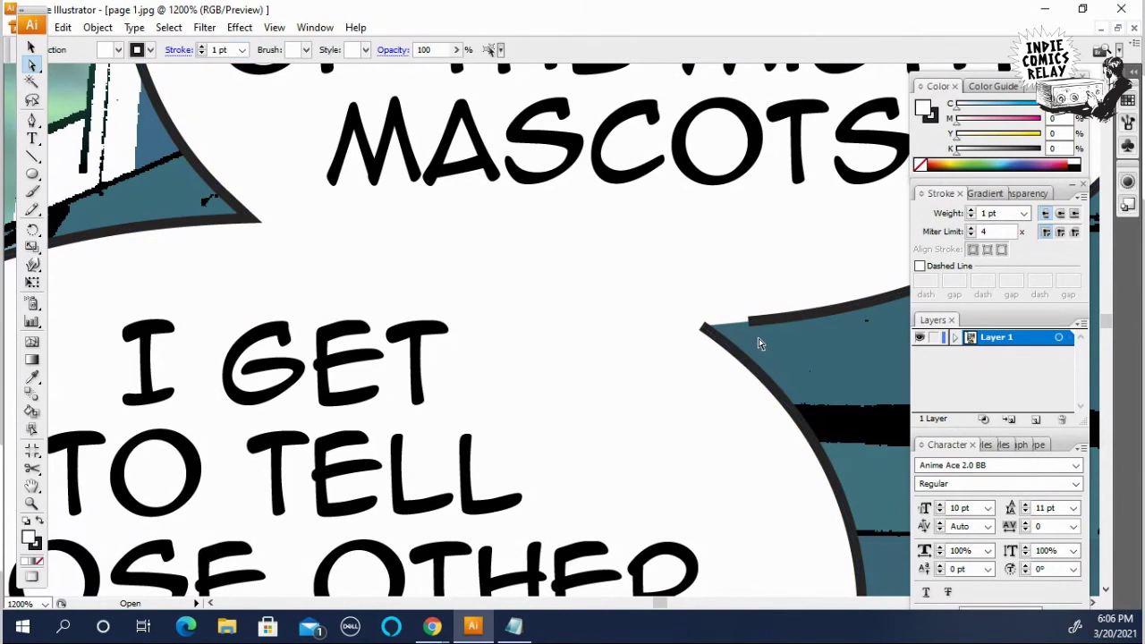
{"action": "left_click", "coordinate": [749, 324]}
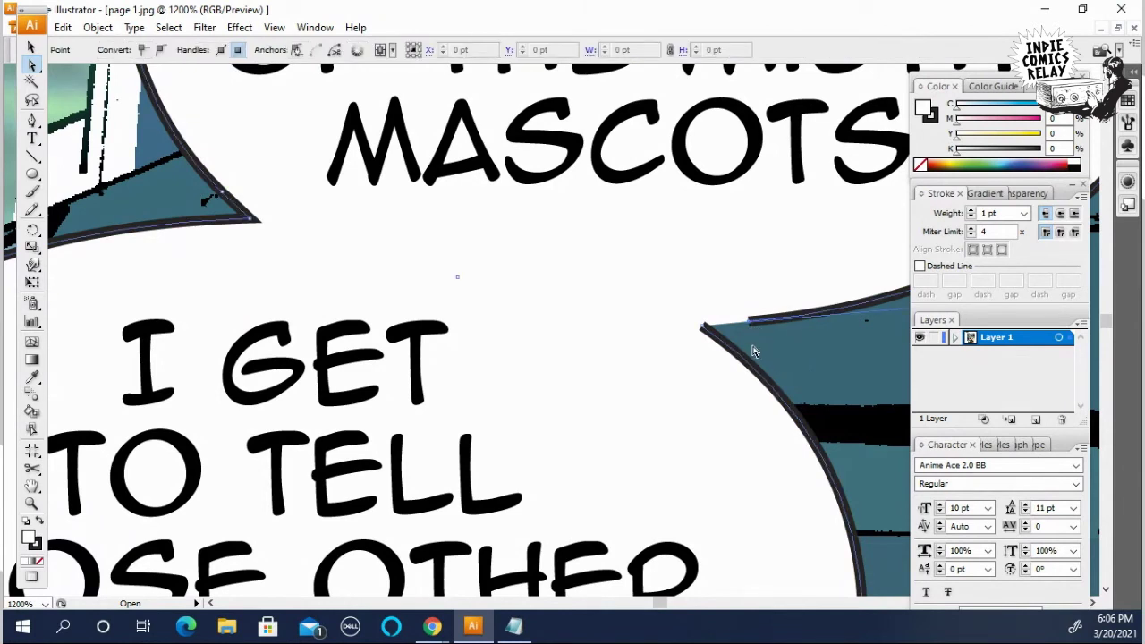
{"action": "left_click", "coordinate": [703, 330]}
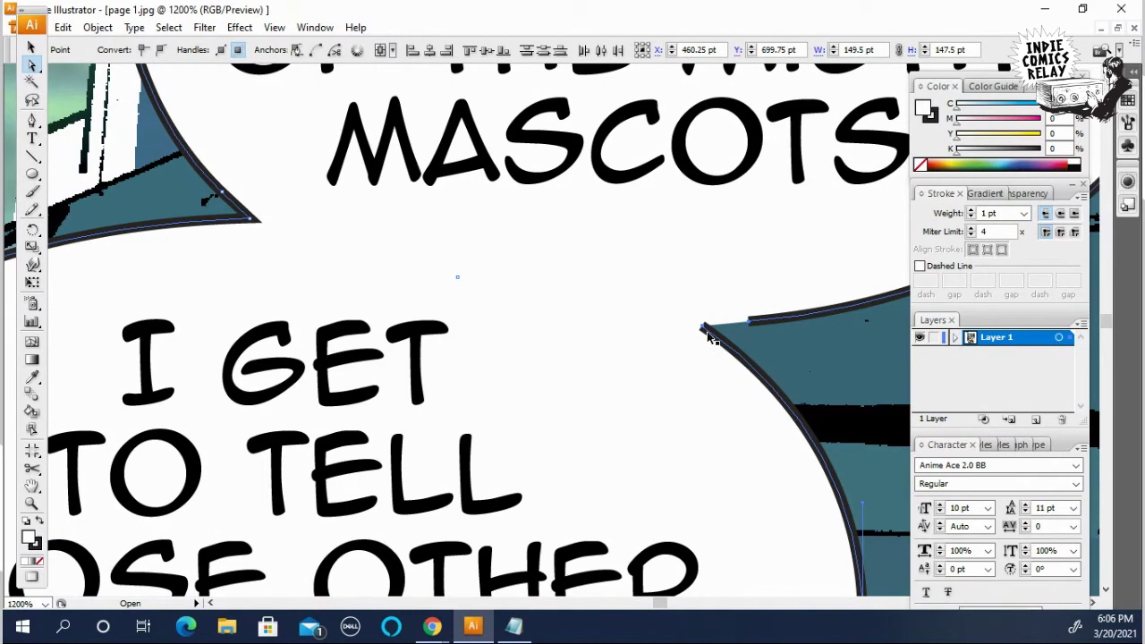
{"action": "key", "text": "ctrl+j"}
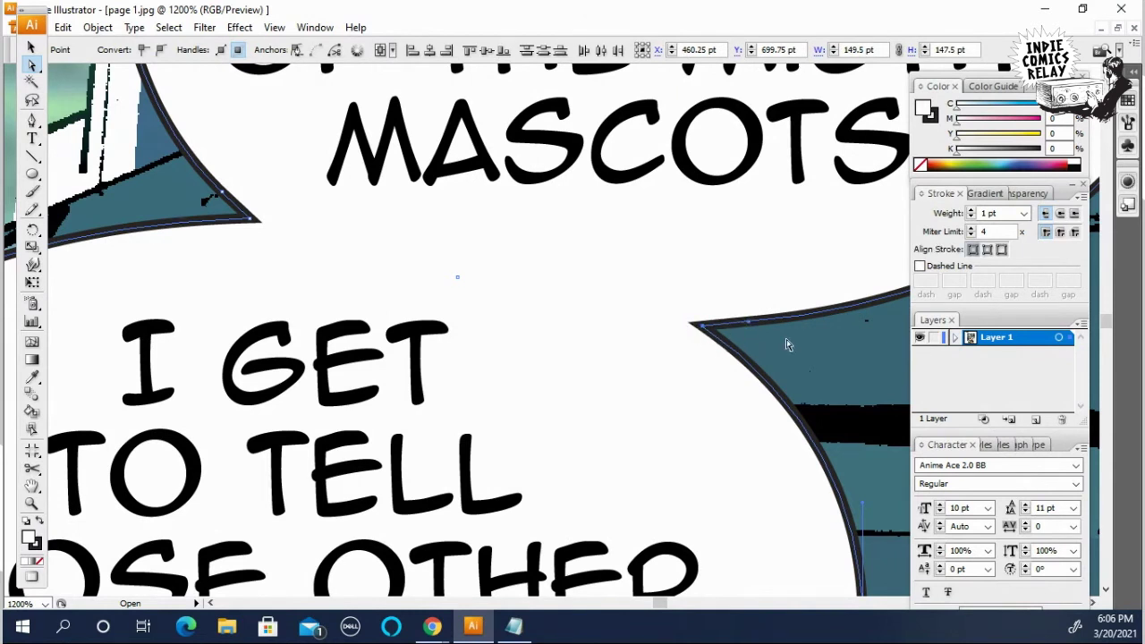
Step: Set the merged speech balloon's outline to round joins and deselect it
{"action": "left_click", "coordinate": [812, 350]}
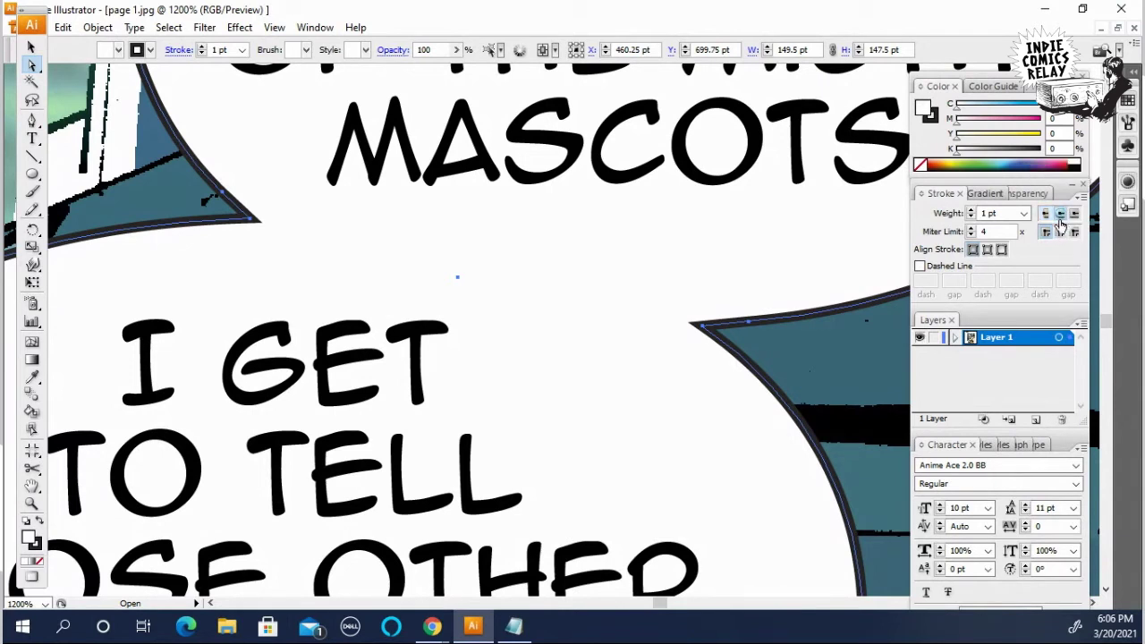
{"action": "left_click", "coordinate": [1061, 231]}
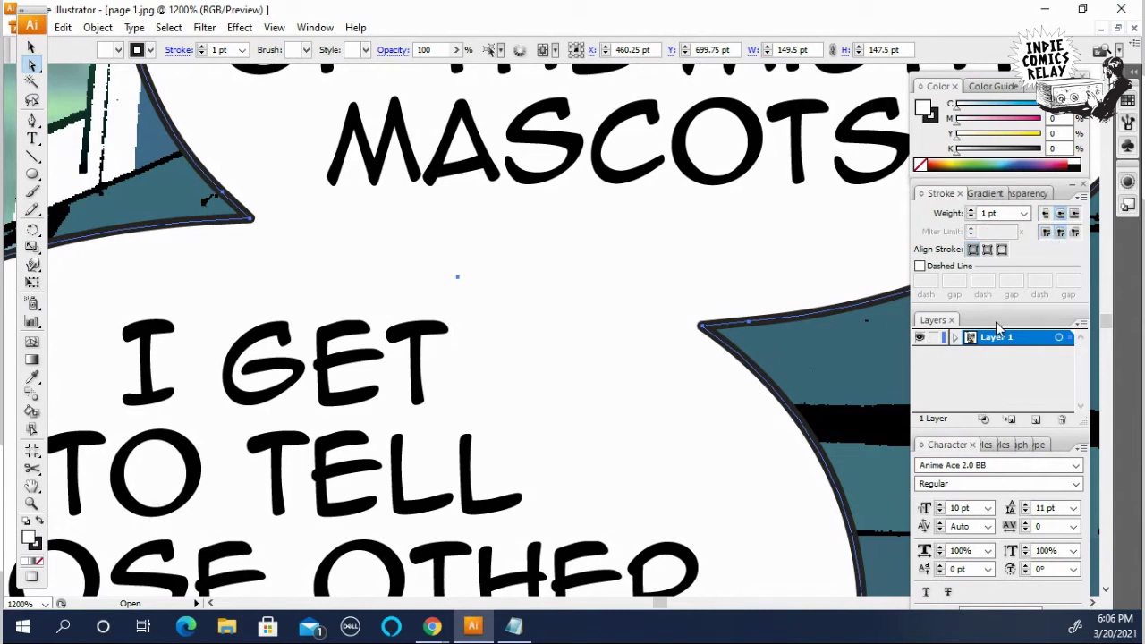
{"action": "key", "text": "ctrl+shift+a"}
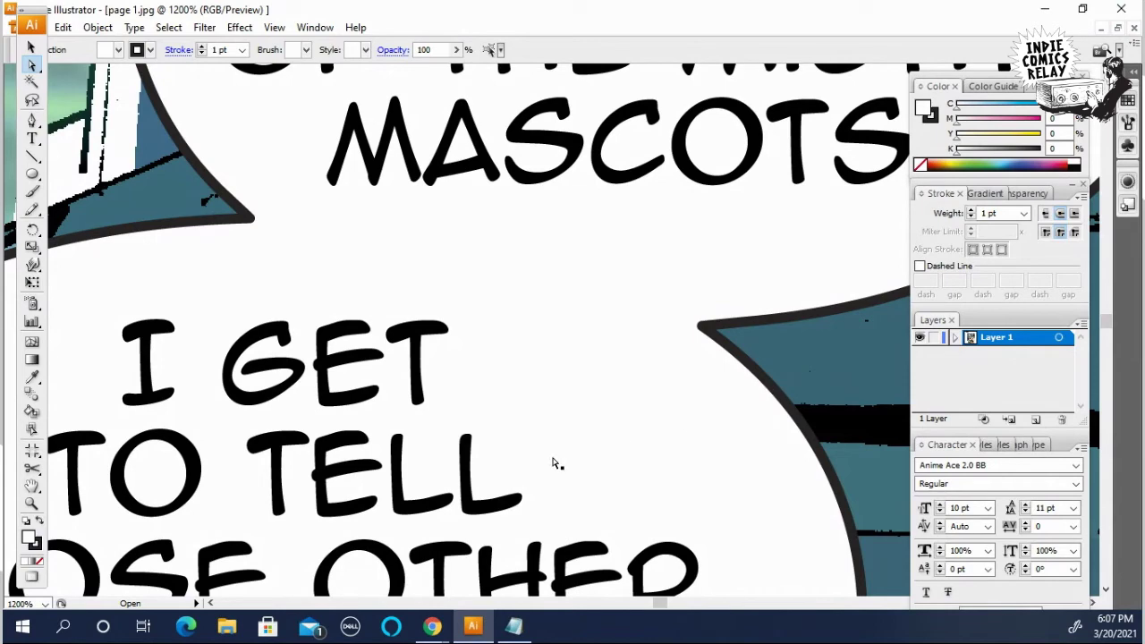
Step: Try to move the yellow caption into the ship inset panel with the Direct Selection tool, and undo the moves
{"action": "left_click", "coordinate": [570, 365], "text": "alt"}
{"action": "left_click", "coordinate": [564, 358], "text": "alt"}
{"action": "left_click", "coordinate": [564, 355], "text": "alt"}
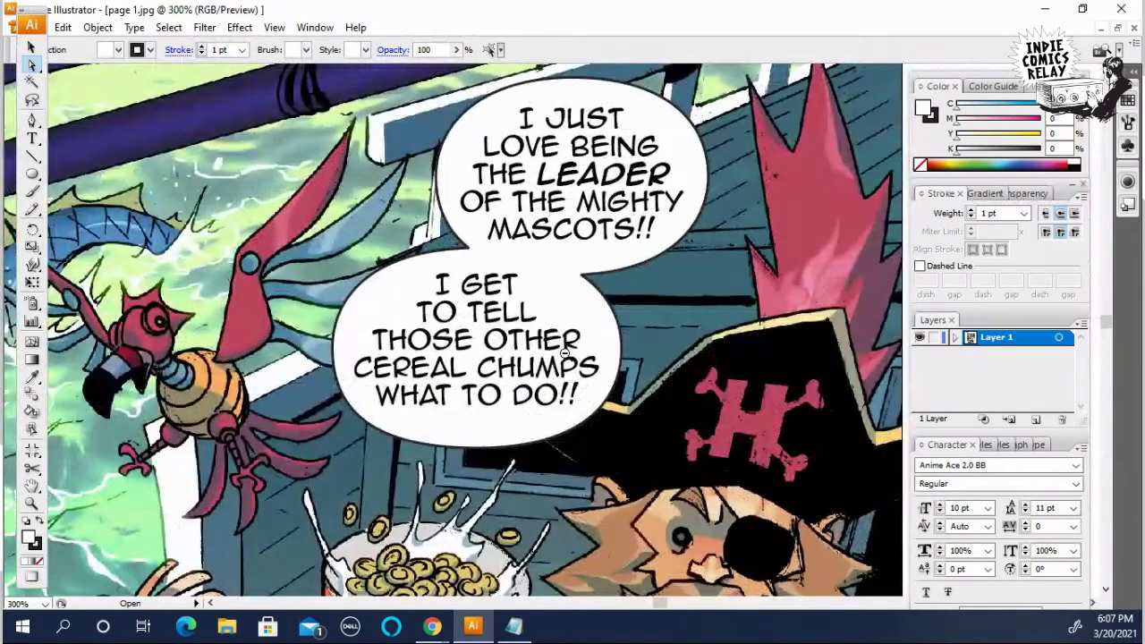
{"action": "left_click", "coordinate": [566, 357], "text": "alt"}
{"action": "left_click", "coordinate": [608, 356], "text": "alt"}
{"action": "scroll", "coordinate": [609, 356], "scroll_direction": "up", "scroll_amount": 1}
{"action": "left_click", "coordinate": [595, 358], "text": "alt"}
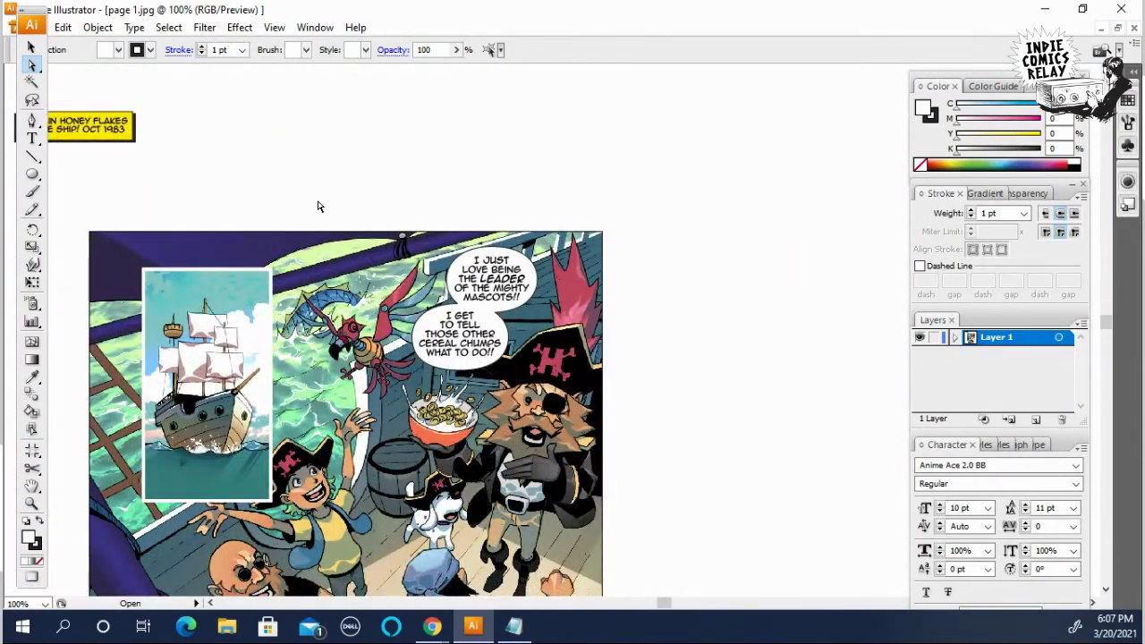
{"action": "key", "text": "ctrl+1"}
{"action": "key", "text": "ctrl+a"}
{"action": "left_click_drag", "start_coordinate": [368, 355], "coordinate": [367, 340]}
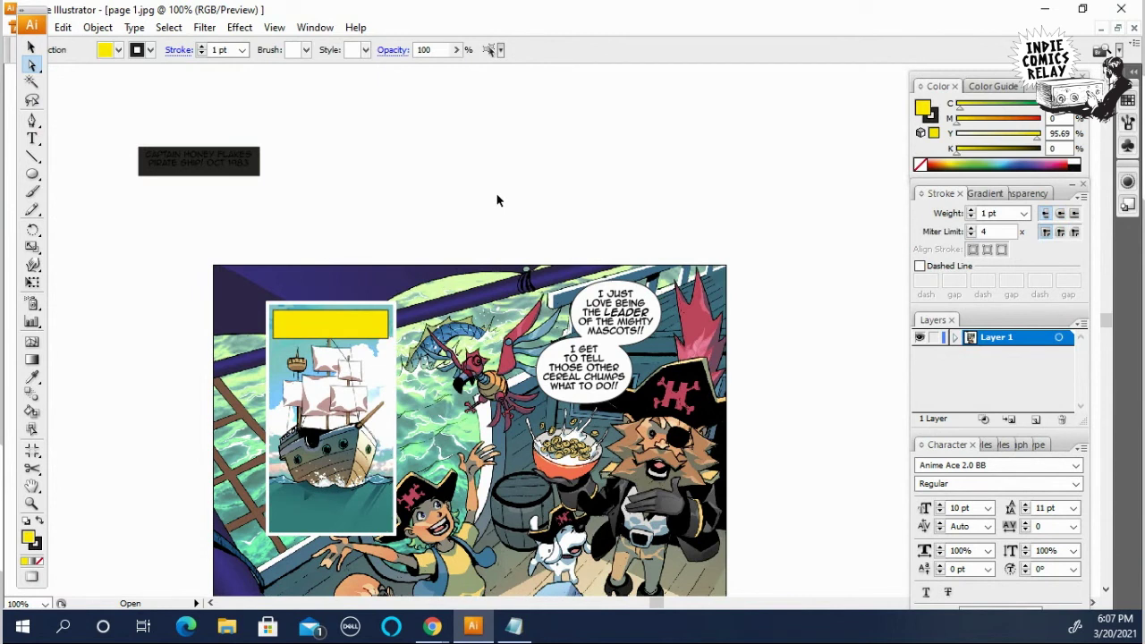
{"action": "key", "text": "ctrl+z"}
{"action": "left_click_drag", "start_coordinate": [204, 123], "coordinate": [360, 320]}
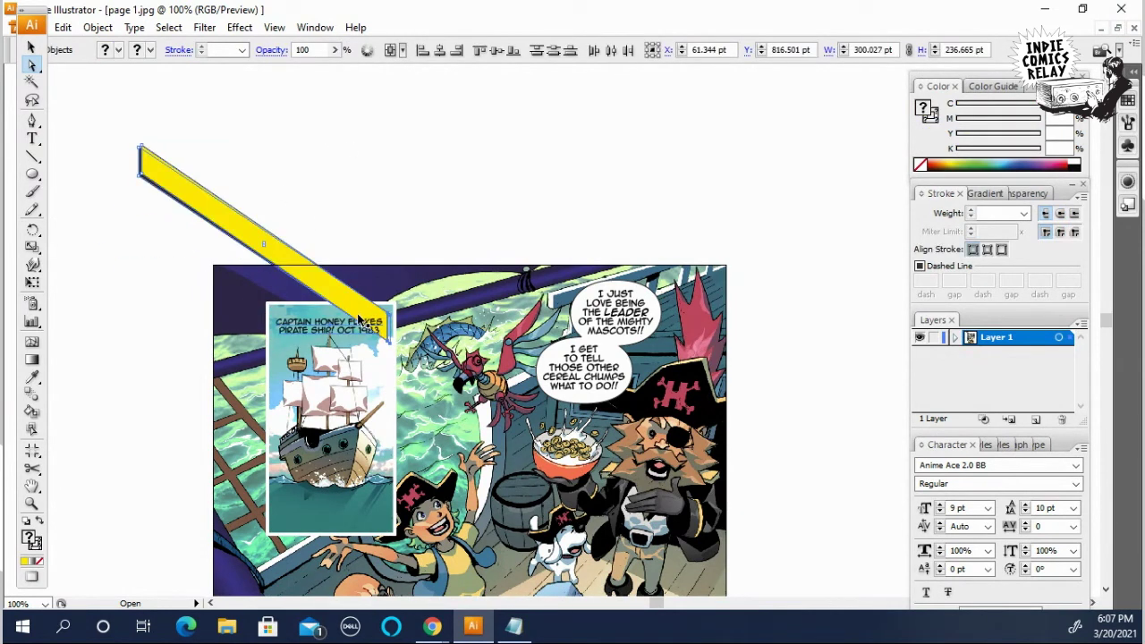
{"action": "key", "text": "ctrl+z"}
{"action": "key", "text": "ctrl+z"}
Step: Try dragging the caption box by its corner anchor points with the Direct Selection tool, and undo the distortion
{"action": "key", "text": "v"}
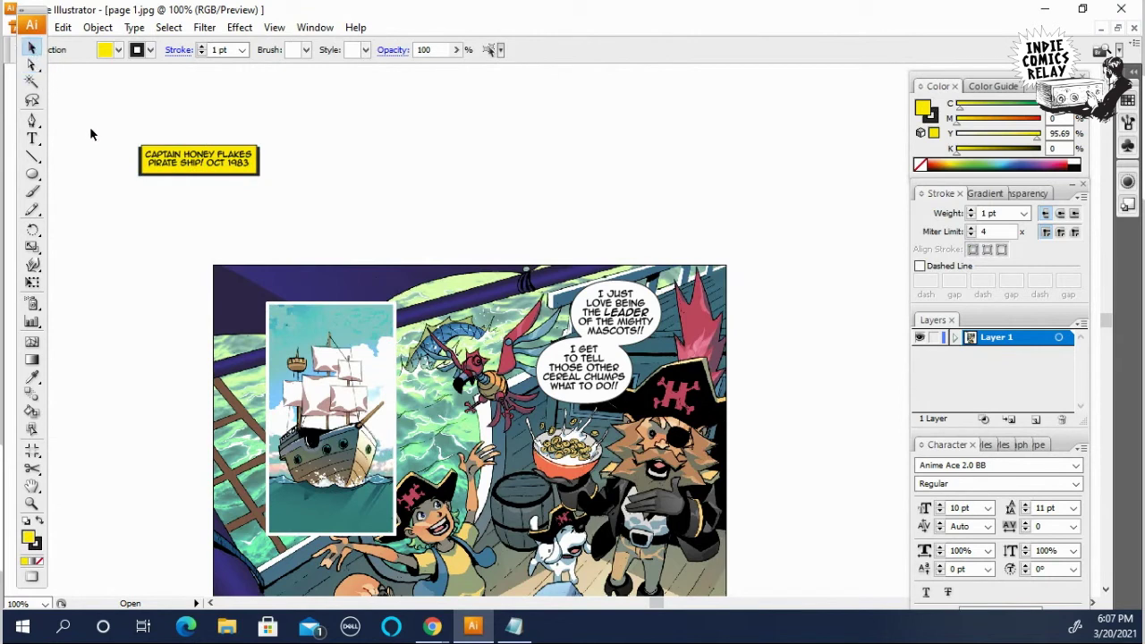
{"action": "left_click_drag", "start_coordinate": [231, 208], "coordinate": [126, 129]}
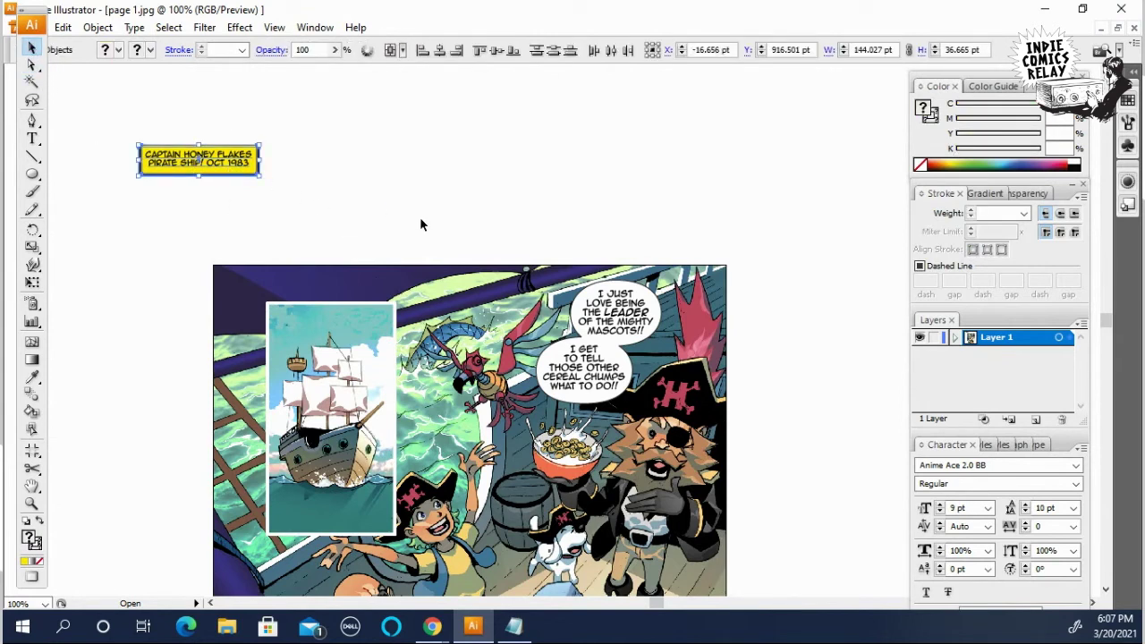
{"action": "left_click", "coordinate": [313, 150]}
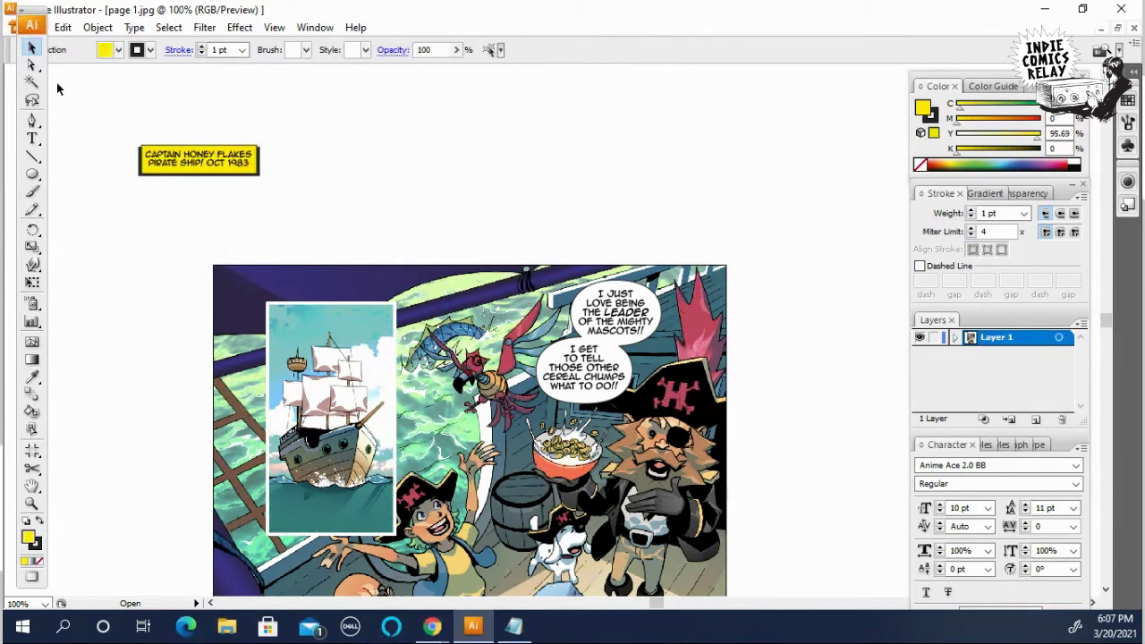
{"action": "left_click", "coordinate": [31, 65]}
{"action": "left_click_drag", "start_coordinate": [185, 115], "coordinate": [374, 231]}
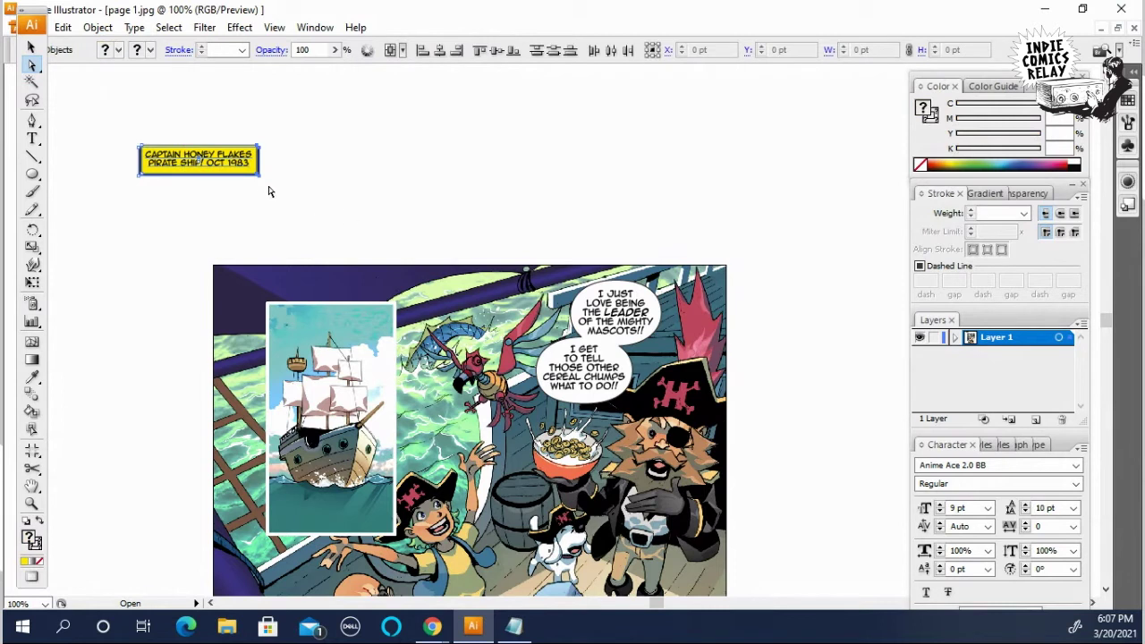
{"action": "left_click_drag", "start_coordinate": [256, 173], "coordinate": [357, 265]}
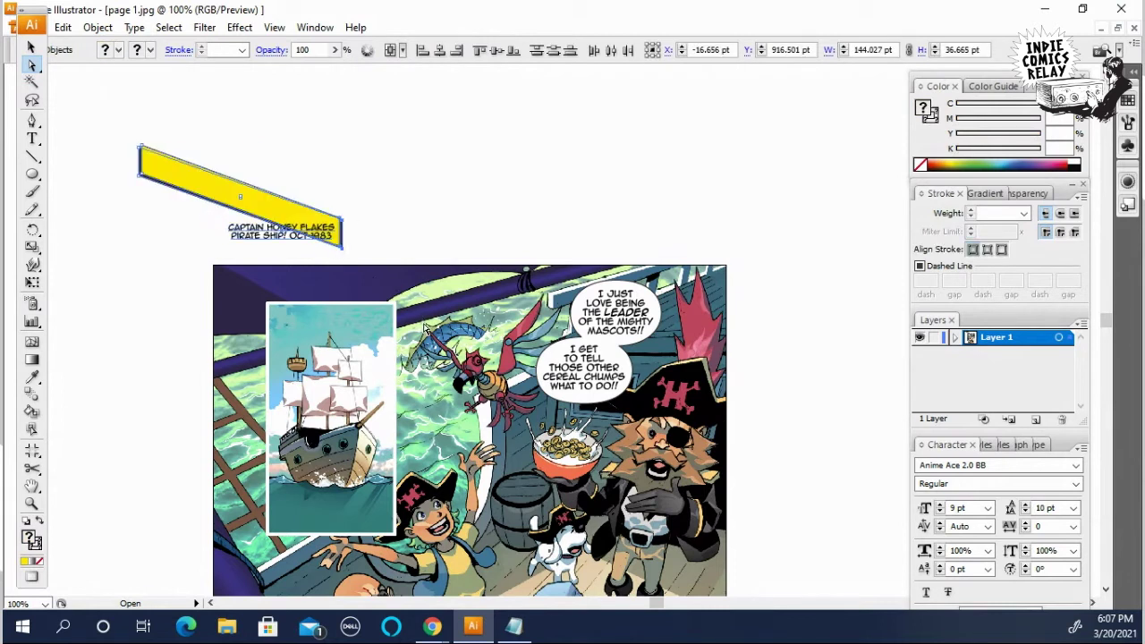
{"action": "left_click", "coordinate": [289, 186]}
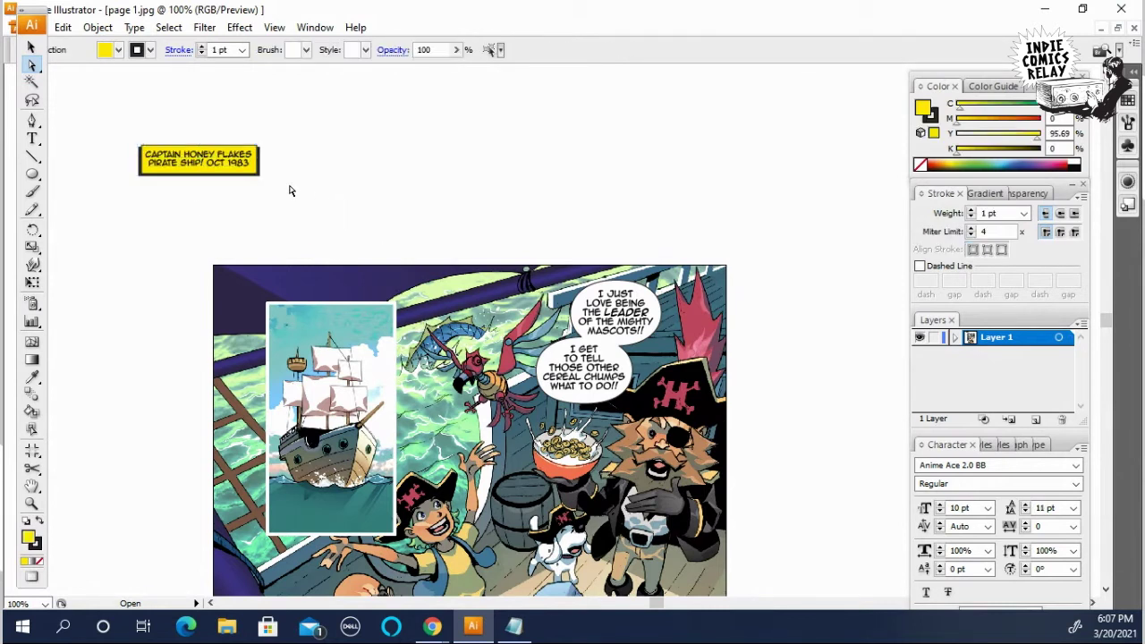
Step: Move the whole caption, including its yellow box, text and dark shadow, to the top of the ship inset panel
{"action": "left_click_drag", "start_coordinate": [112, 117], "coordinate": [424, 229]}
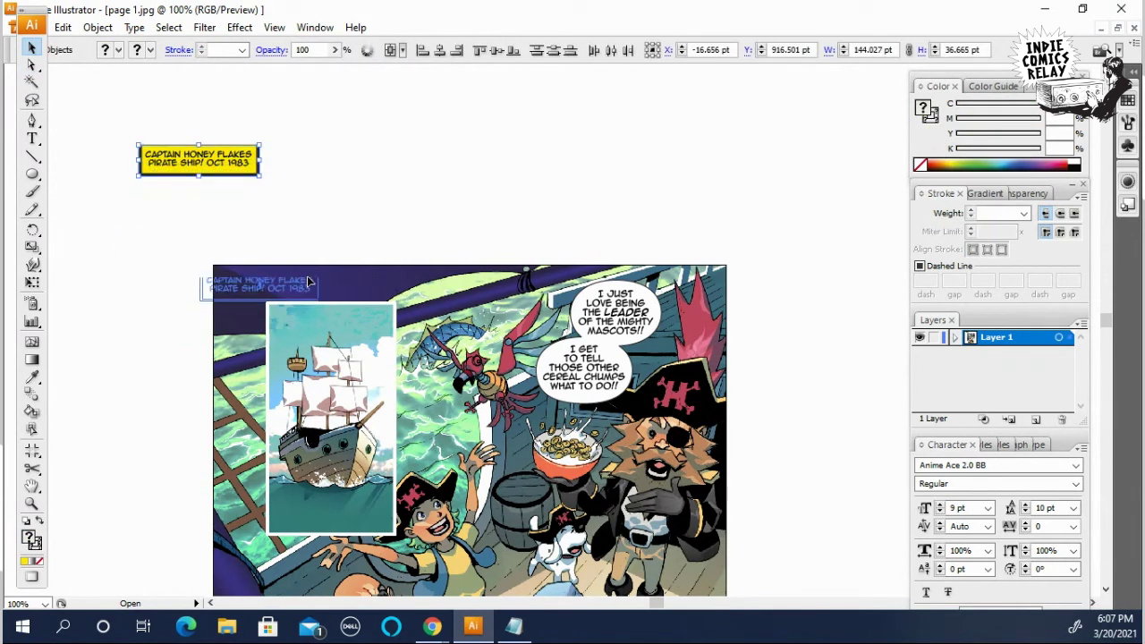
{"action": "left_click_drag", "start_coordinate": [240, 173], "coordinate": [333, 188]}
{"action": "left_click", "coordinate": [416, 191]}
{"action": "left_click", "coordinate": [368, 261]}
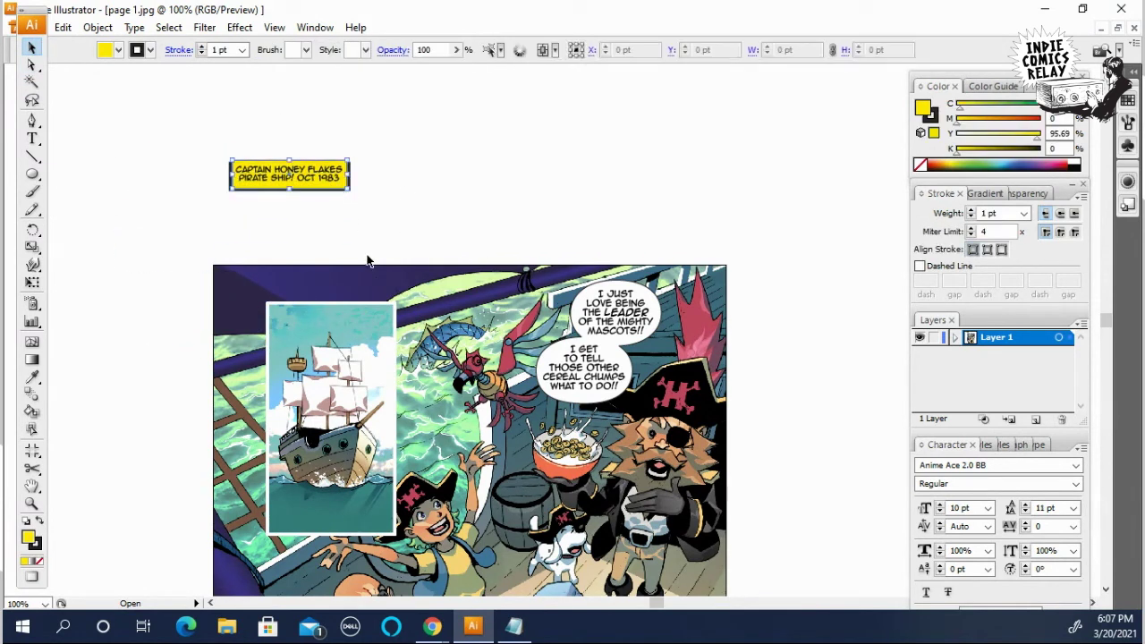
{"action": "left_click", "coordinate": [325, 224]}
{"action": "left_click", "coordinate": [294, 182]}
{"action": "left_click", "coordinate": [352, 220]}
{"action": "left_click_drag", "start_coordinate": [211, 156], "coordinate": [424, 222]}
{"action": "left_click_drag", "start_coordinate": [316, 187], "coordinate": [358, 331]}
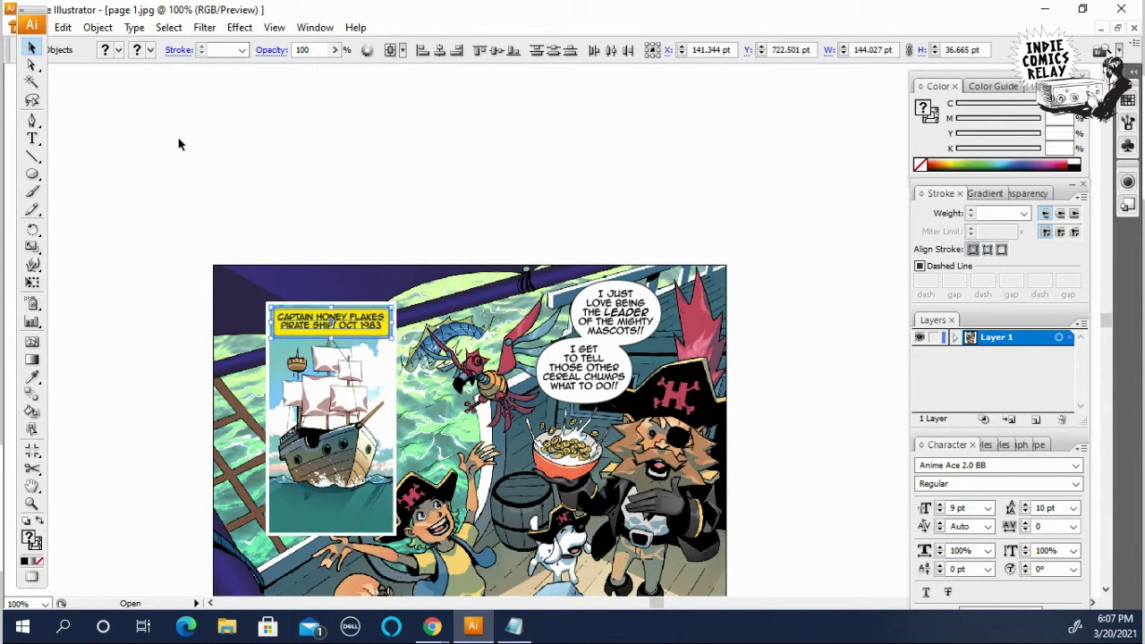
Step: Bring the complete caption to the front of the stacking order and deselect it
{"action": "left_click", "coordinate": [98, 27]}
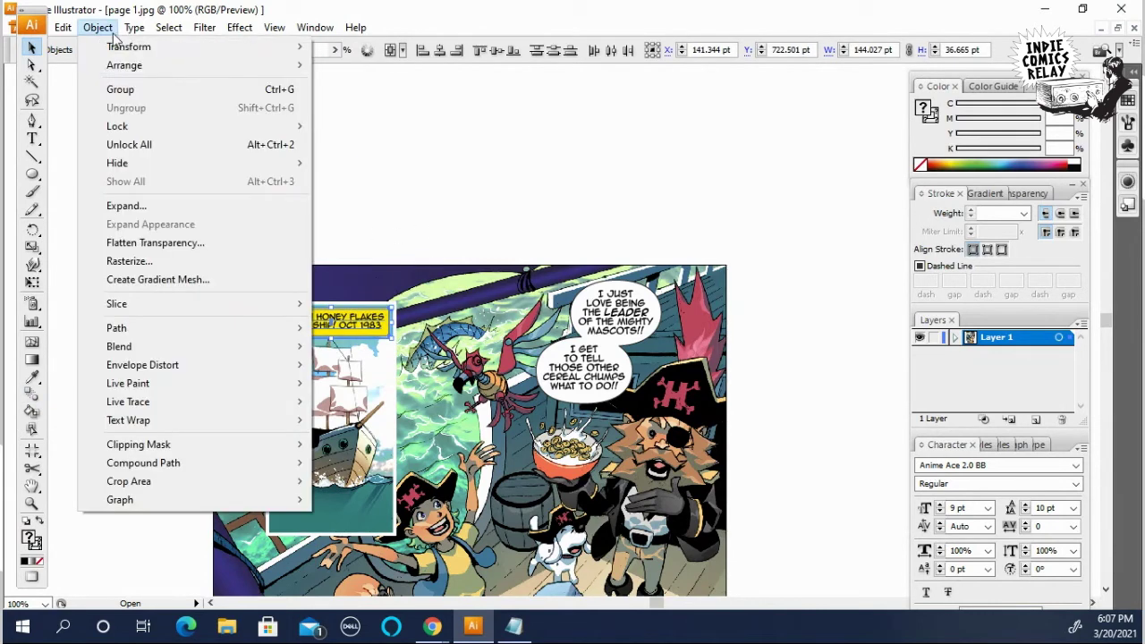
{"action": "mouse_move", "coordinate": [310, 63]}
{"action": "left_click", "coordinate": [344, 66]}
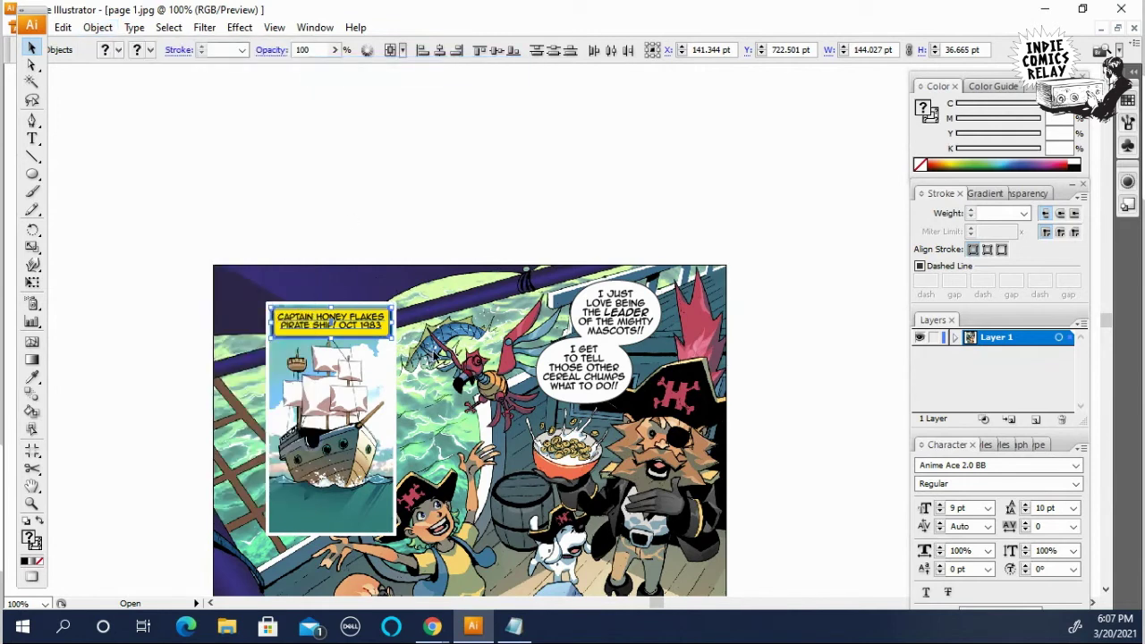
{"action": "left_click", "coordinate": [400, 360]}
{"action": "left_click", "coordinate": [382, 342]}
{"action": "left_click", "coordinate": [470, 243]}
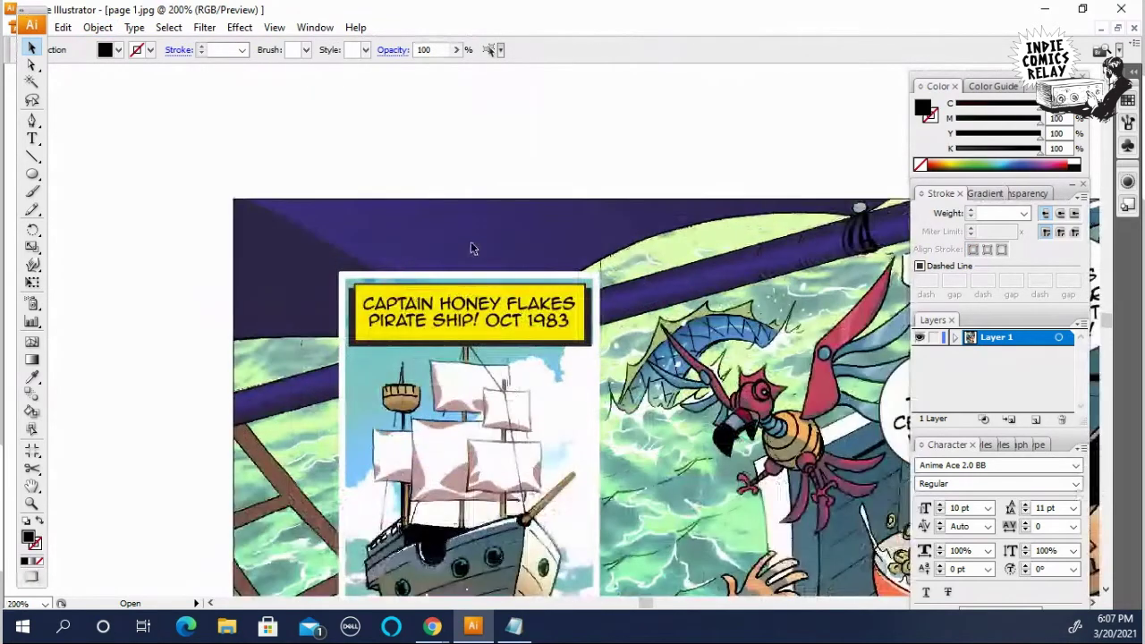
Step: Nudge the complete caption 1 pt left and 1 pt up within the ship inset panel
{"action": "left_click", "coordinate": [523, 339]}
{"action": "key", "text": "Left"}
{"action": "key", "text": "Left"}
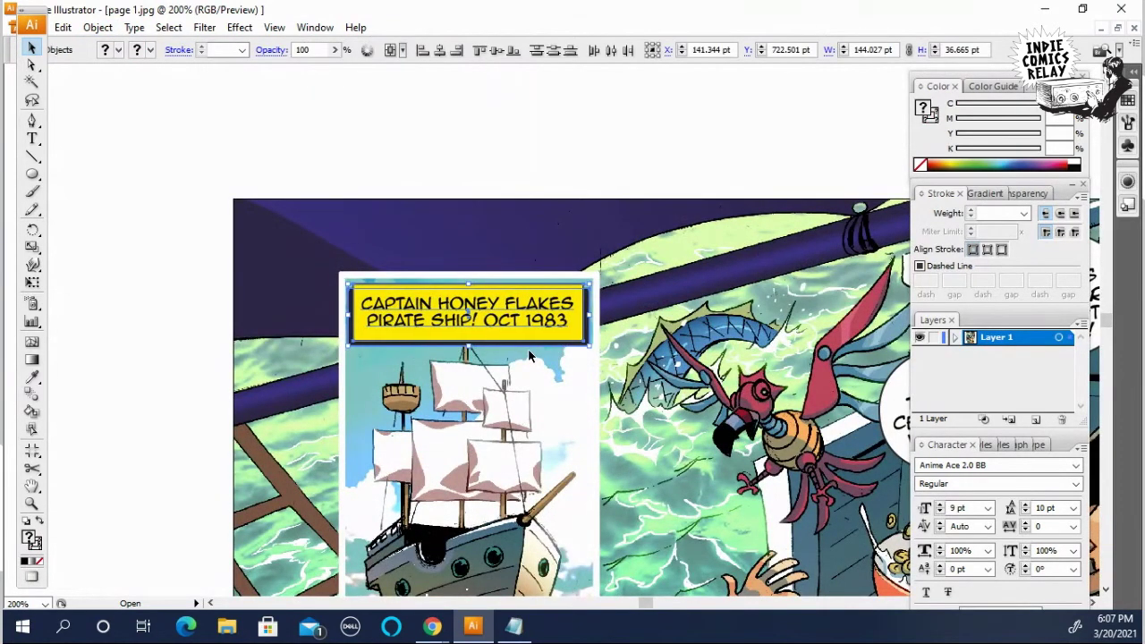
{"action": "key", "text": "Right"}
{"action": "key", "text": "Up"}
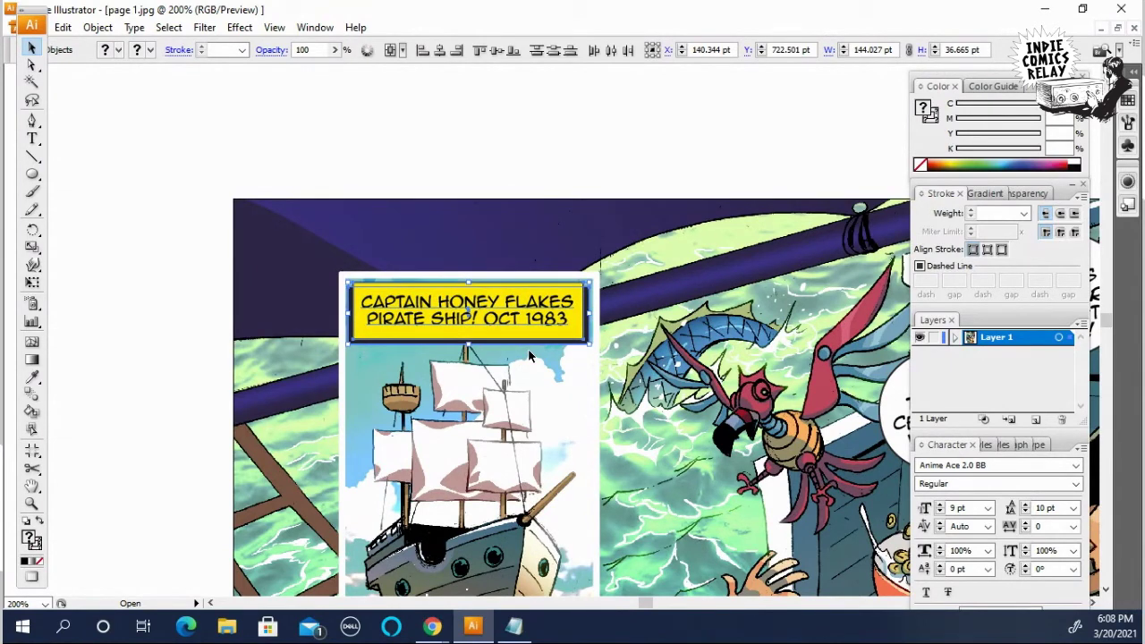
{"action": "left_click", "coordinate": [677, 244]}
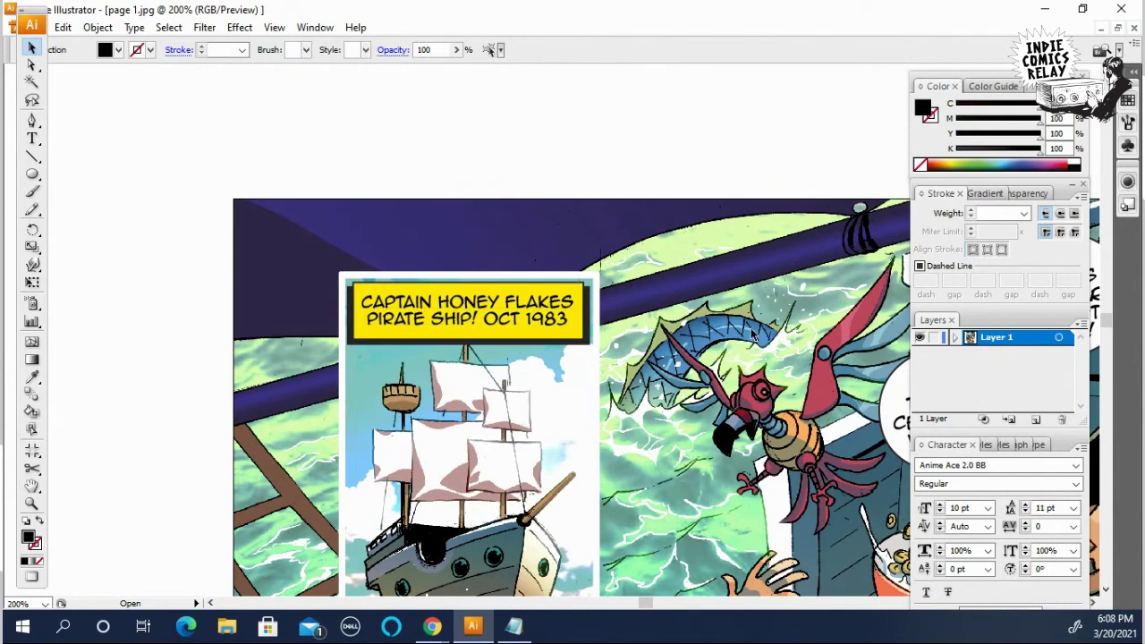
Step: Delete the dark shadow behind the caption, and nudge the yellow box with its text 3 pt down and 1 pt right
{"action": "left_click", "coordinate": [590, 343]}
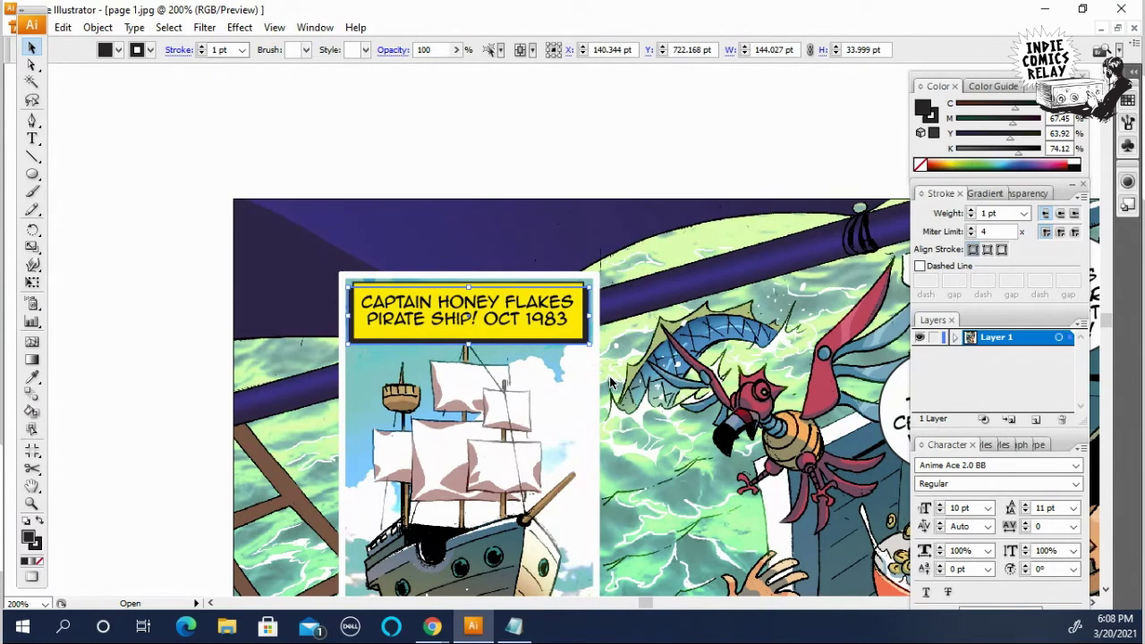
{"action": "left_click", "coordinate": [612, 382]}
{"action": "left_click_drag", "start_coordinate": [477, 216], "coordinate": [565, 337]}
{"action": "key", "text": "Down"}
{"action": "key", "text": "Down"}
{"action": "key", "text": "Down"}
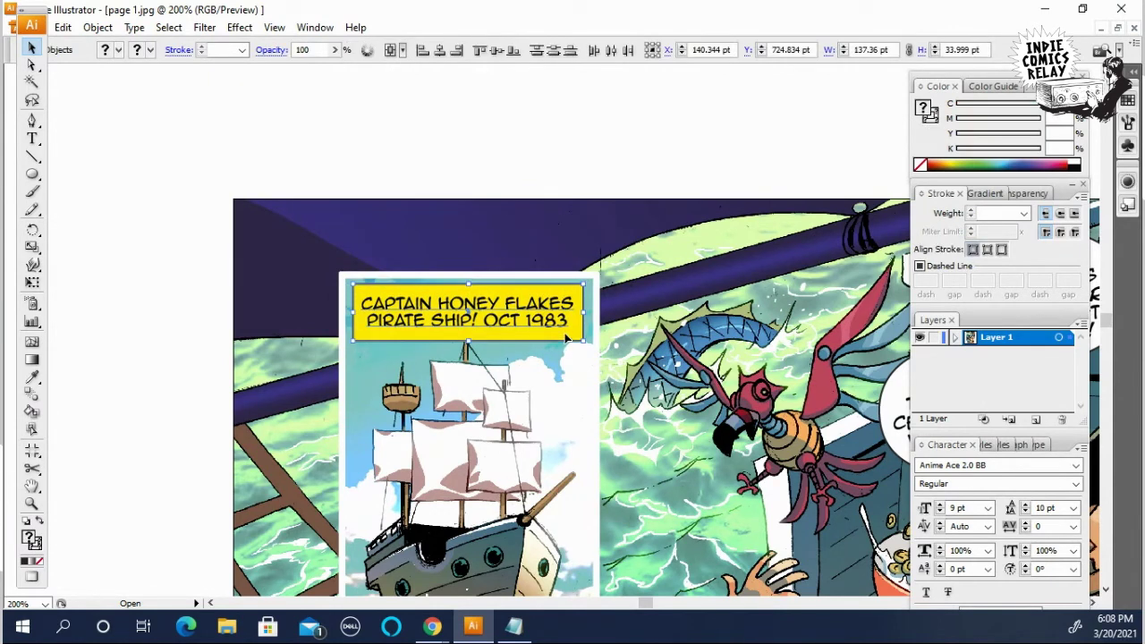
{"action": "key", "text": "Down"}
{"action": "key", "text": "Down"}
{"action": "key", "text": "Down"}
{"action": "key", "text": "Right"}
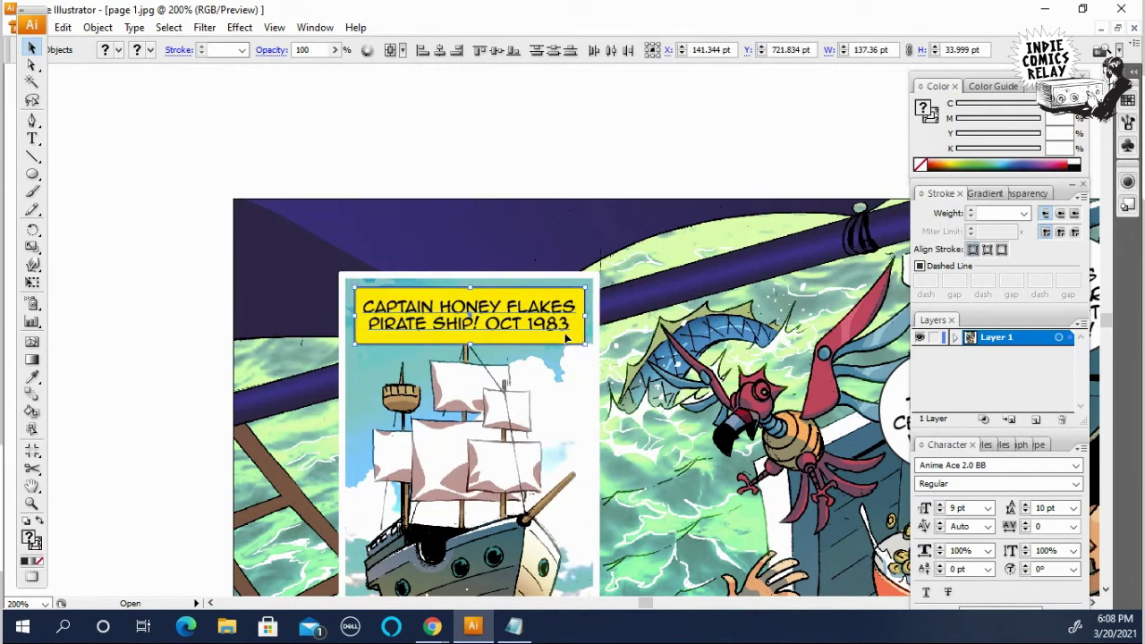
{"action": "left_click", "coordinate": [603, 356]}
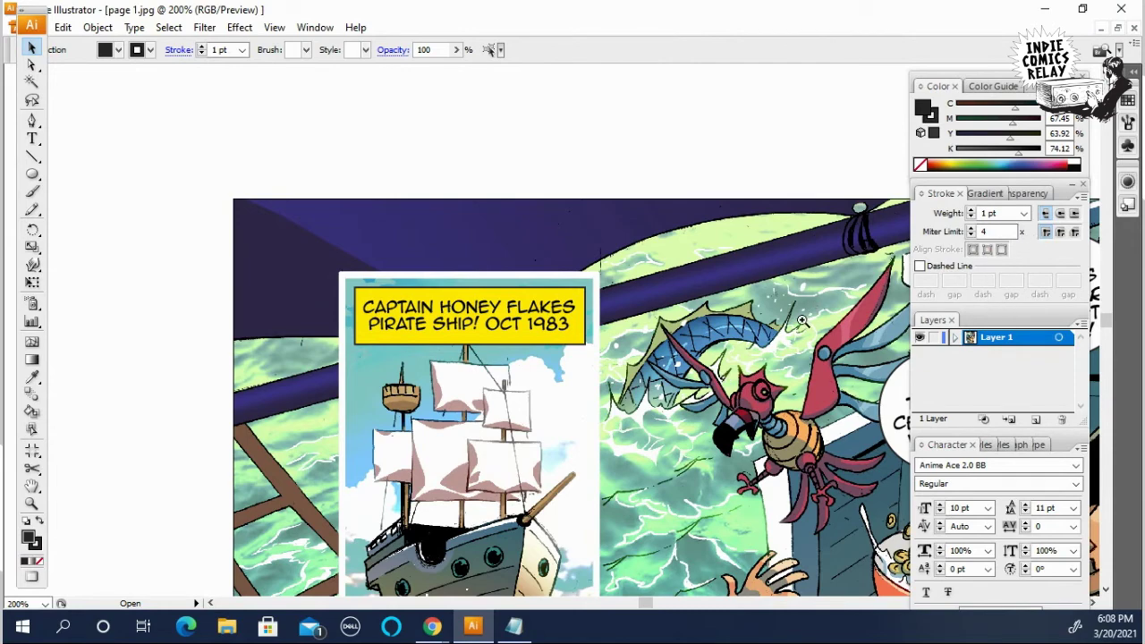
Step: Examine the captain's merged speech balloon and the area between its lower edge and his mouth
{"action": "left_click", "coordinate": [628, 510], "text": "alt"}
{"action": "left_click", "coordinate": [628, 510], "text": "alt"}
{"action": "left_click", "coordinate": [634, 423]}
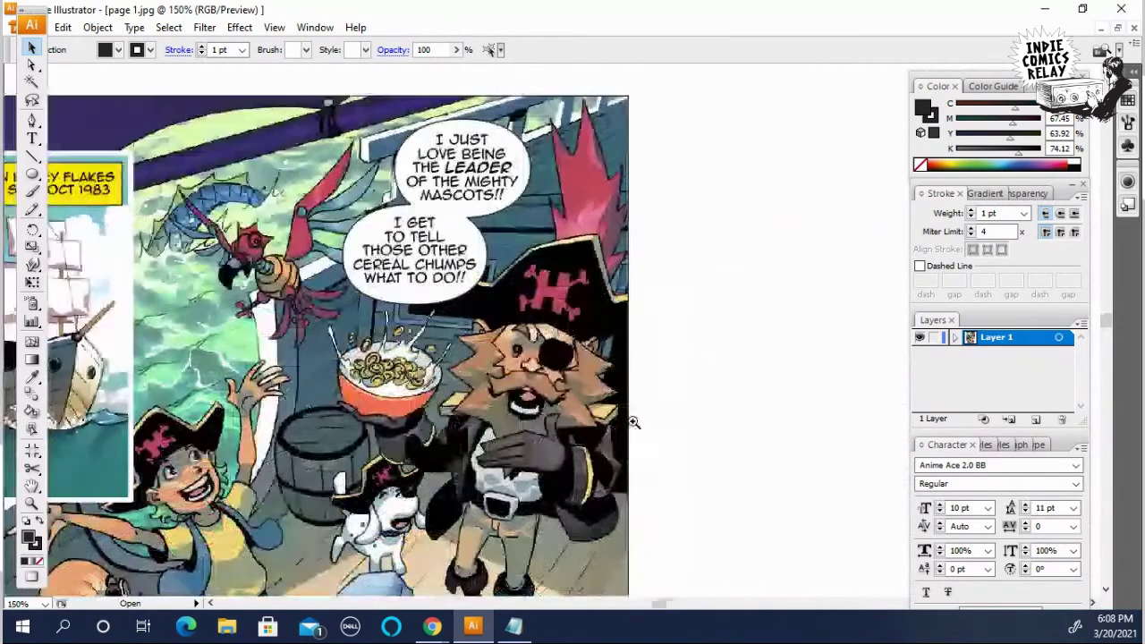
{"action": "left_click", "coordinate": [556, 319]}
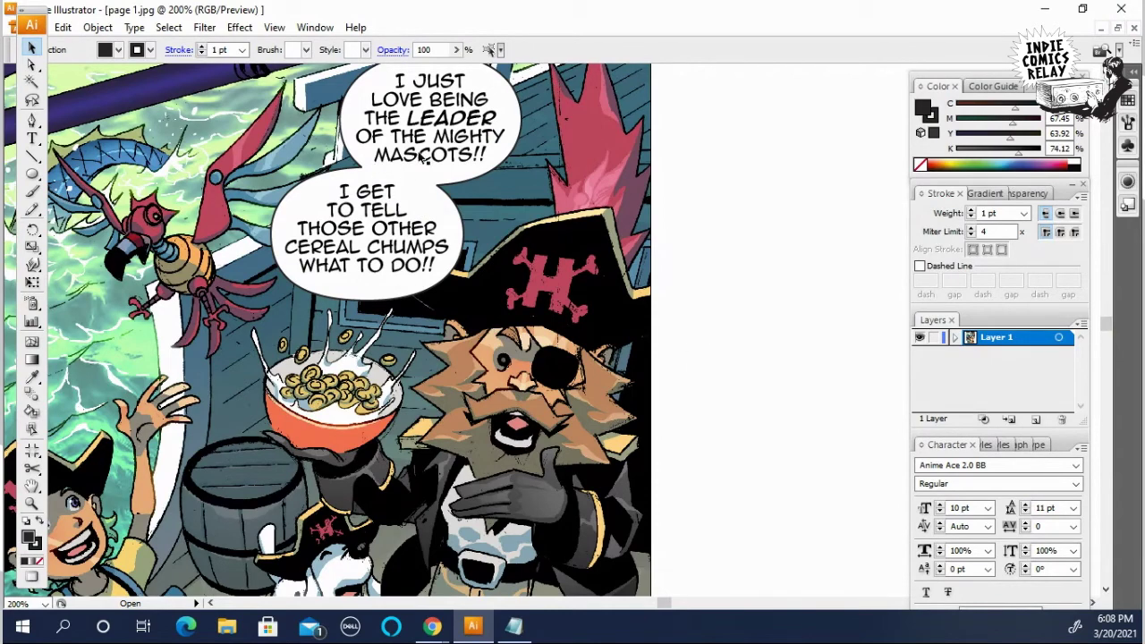
{"action": "key", "text": "ctrl+equal"}
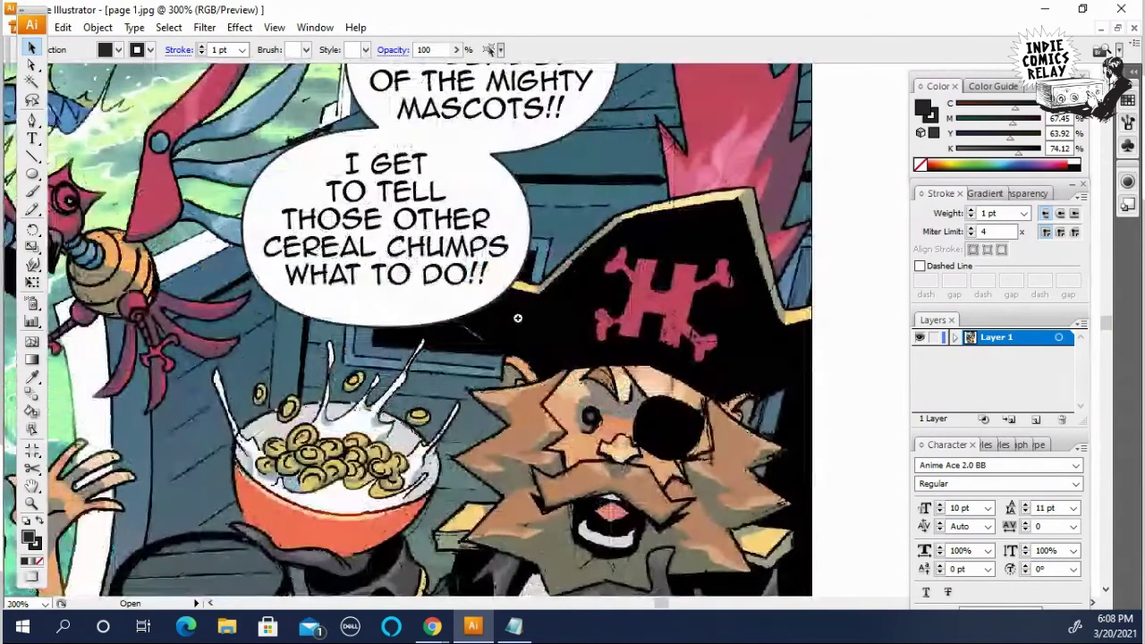
{"action": "scroll", "coordinate": [557, 332], "scroll_direction": "down", "scroll_amount": 2}
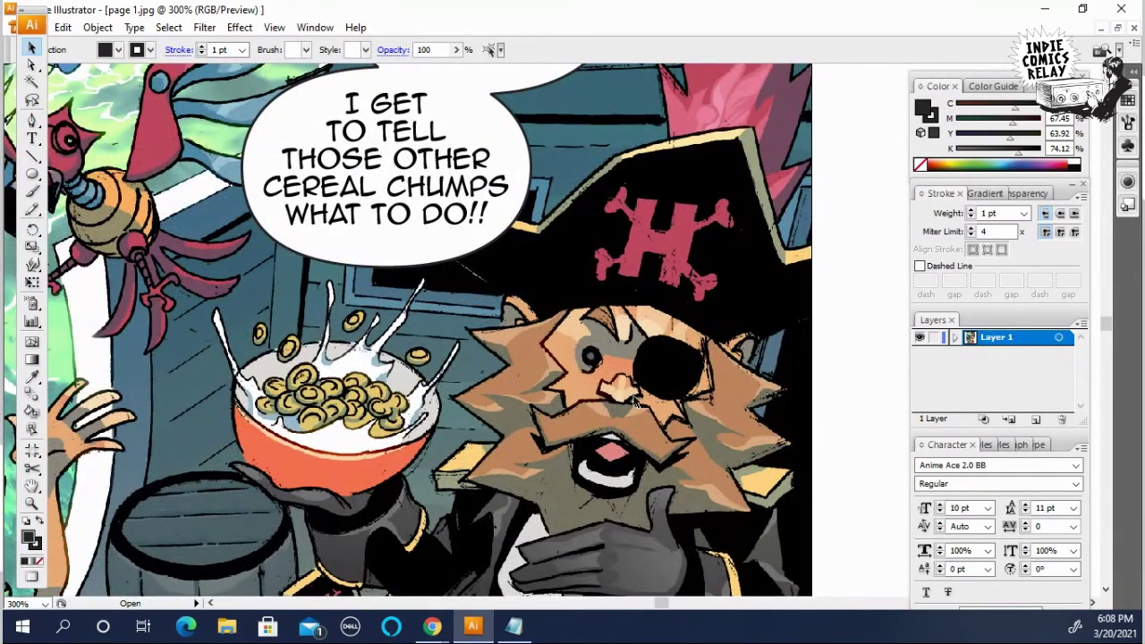
{"action": "scroll", "coordinate": [646, 317], "scroll_direction": "up", "scroll_amount": 3}
{"action": "scroll", "coordinate": [626, 340], "scroll_direction": "down", "scroll_amount": 3}
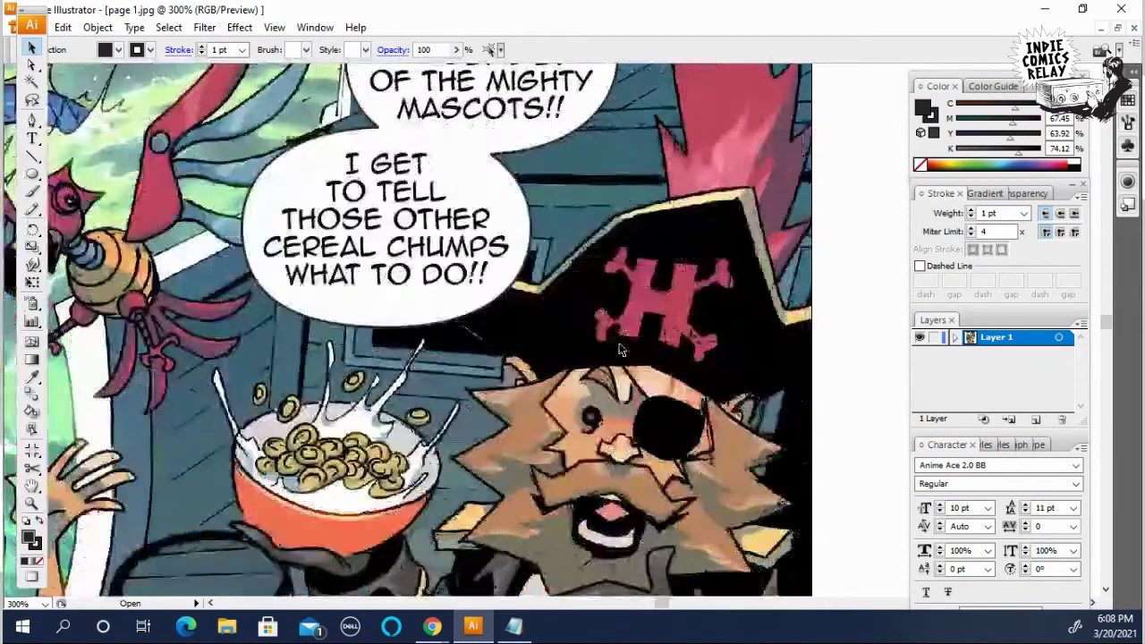
{"action": "scroll", "coordinate": [620, 347], "scroll_direction": "up", "scroll_amount": 1}
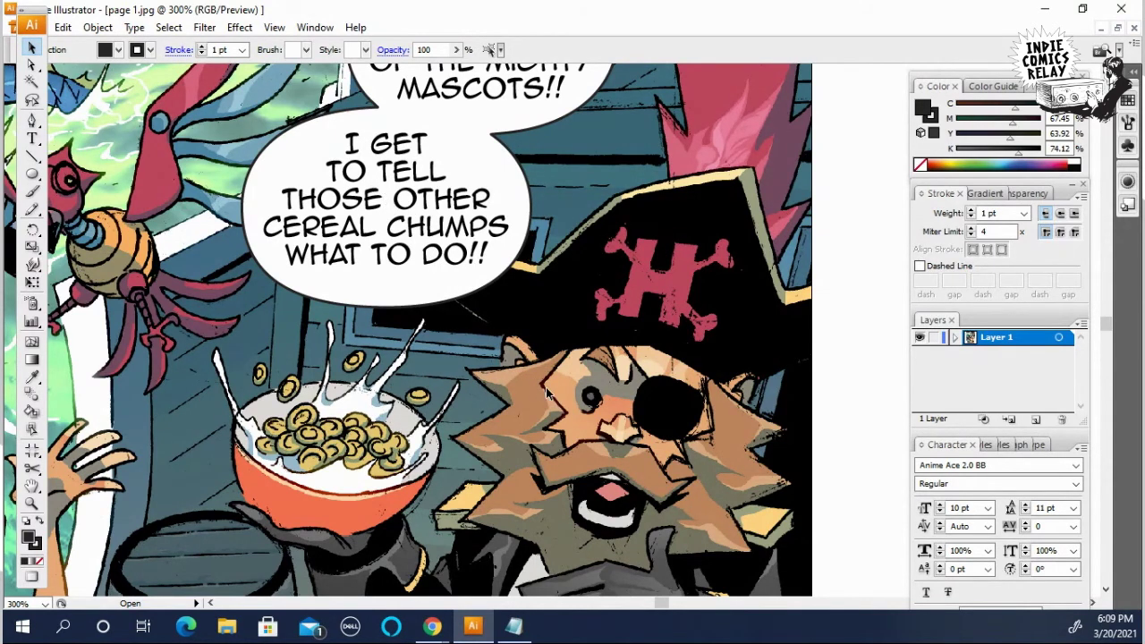
Step: Cut the lower balloon's outline at two points near the captain's hat with the Scissors tool and delete the short segment between them
{"action": "left_click", "coordinate": [483, 302]}
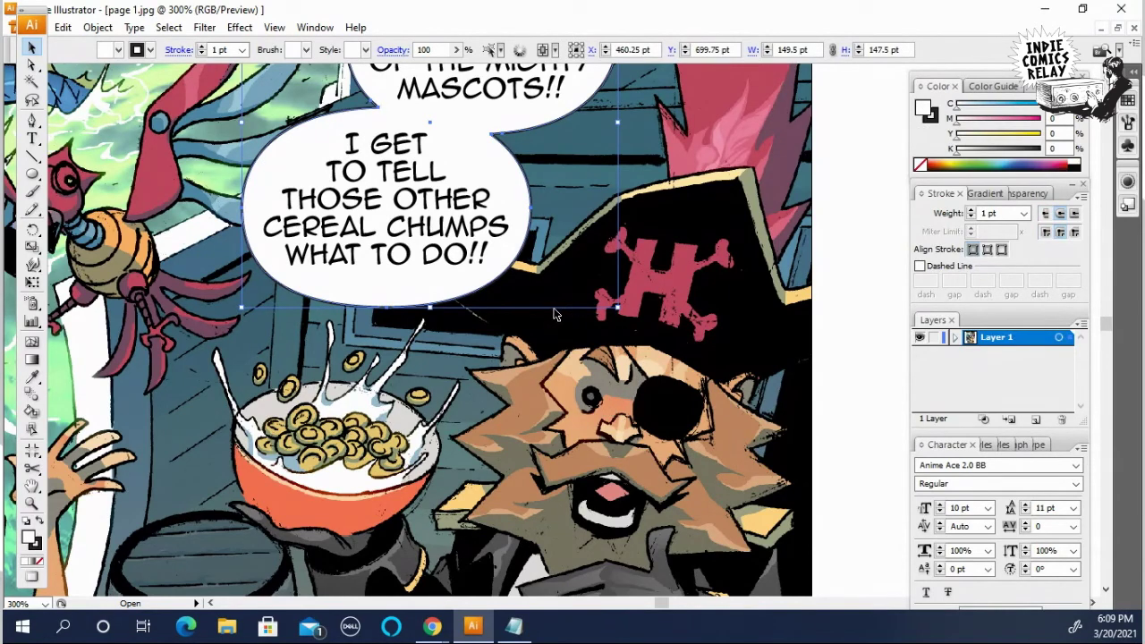
{"action": "key", "text": "ctrl+equal"}
{"action": "key", "text": "ctrl+equal"}
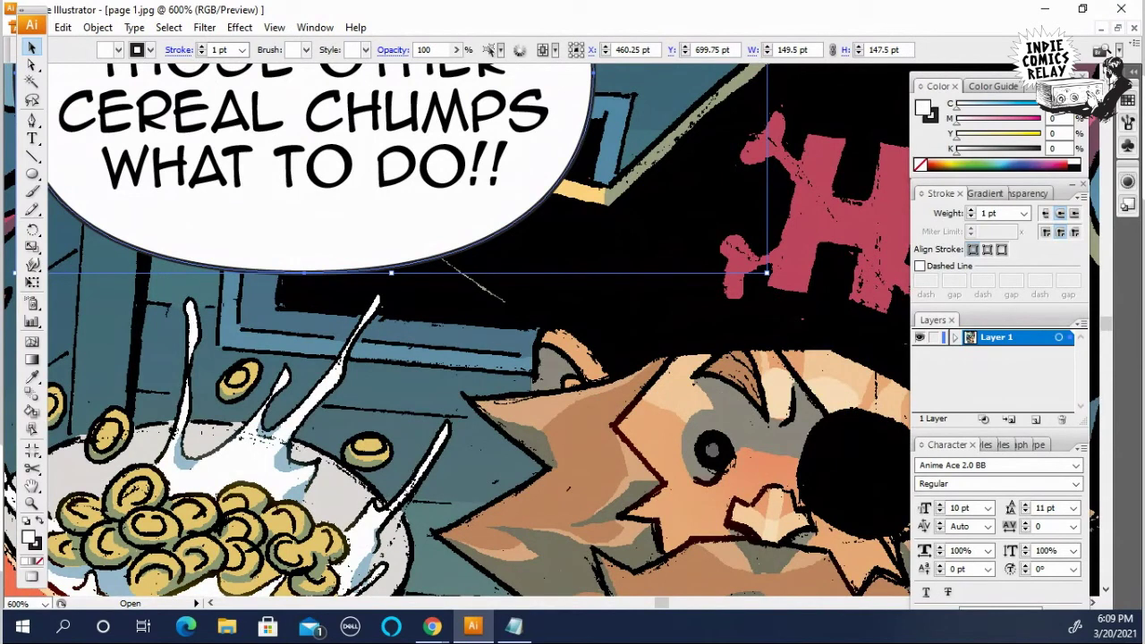
{"action": "left_click", "coordinate": [33, 468]}
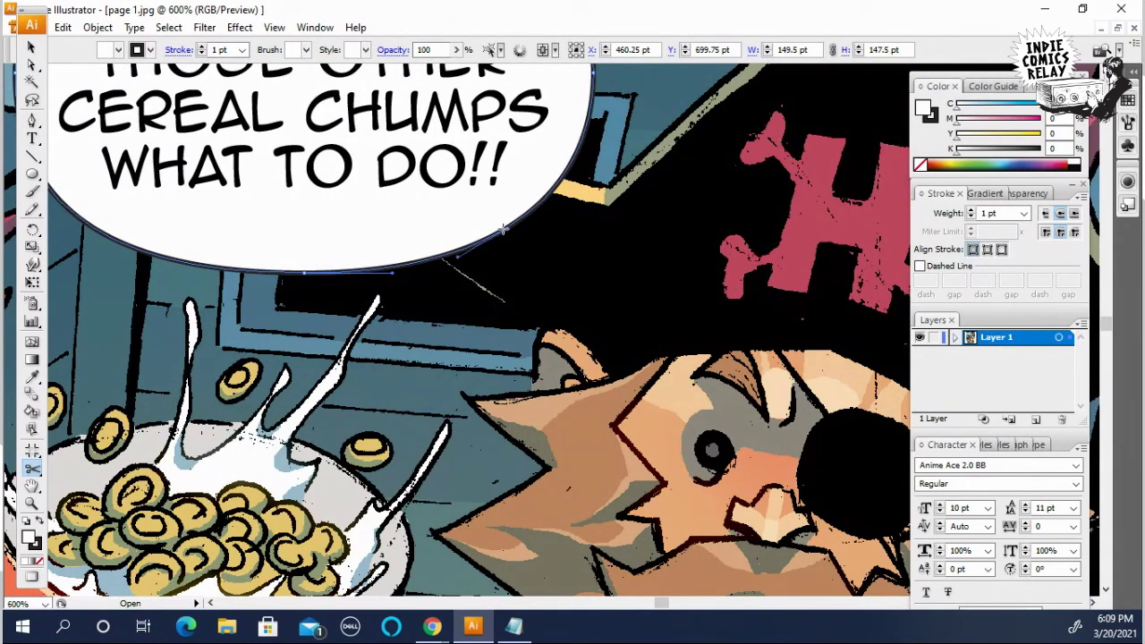
{"action": "left_click", "coordinate": [452, 259]}
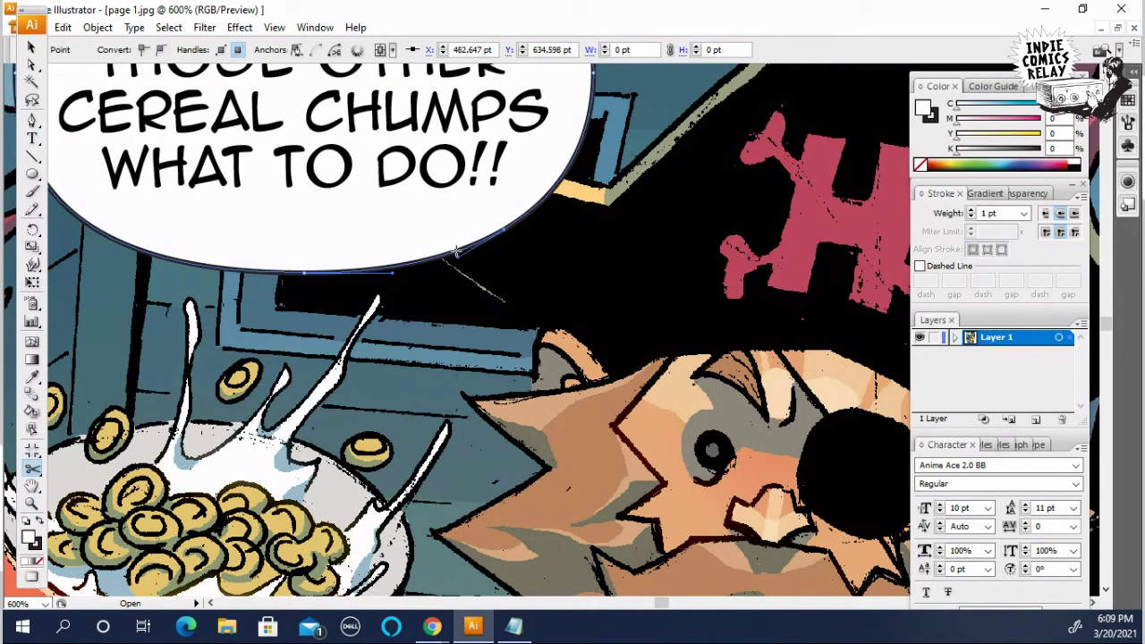
{"action": "left_click", "coordinate": [454, 254]}
{"action": "left_click", "coordinate": [33, 66]}
{"action": "left_click", "coordinate": [499, 235]}
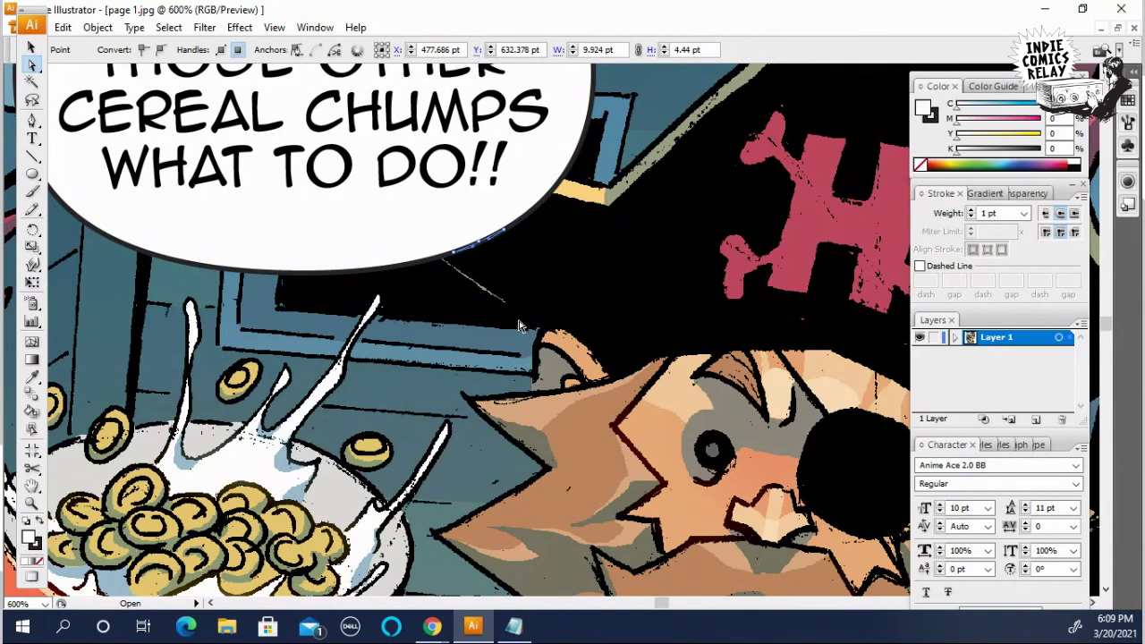
{"action": "key", "text": "Delete"}
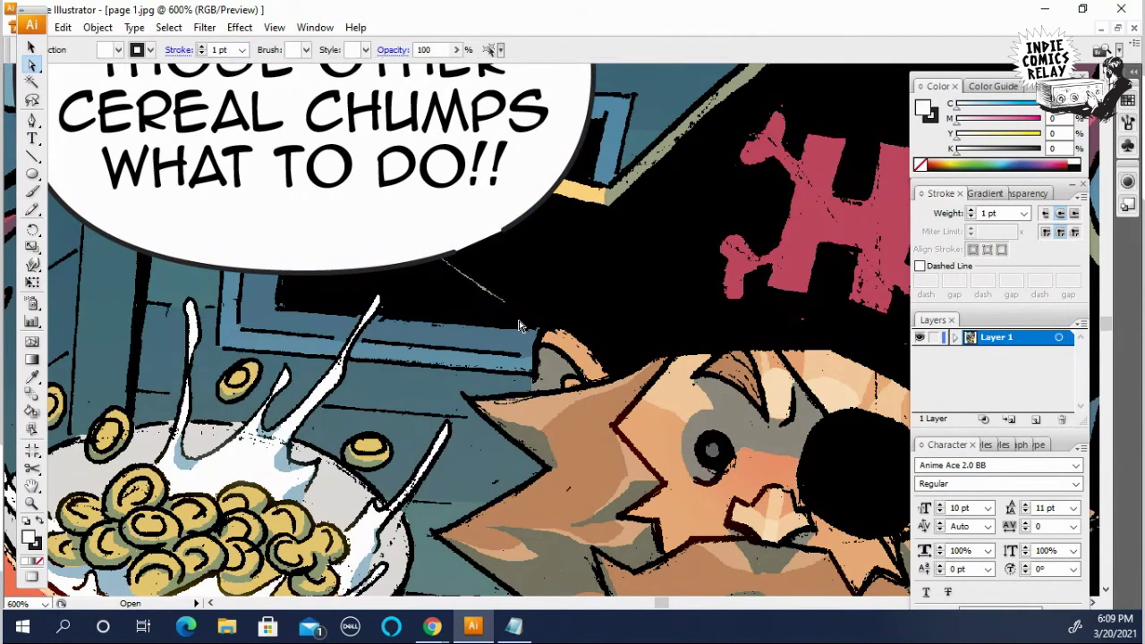
Step: Draw the tail's first curved edge with the Pen tool, from the upper cut end to the captain's temple
{"action": "left_click", "coordinate": [32, 122]}
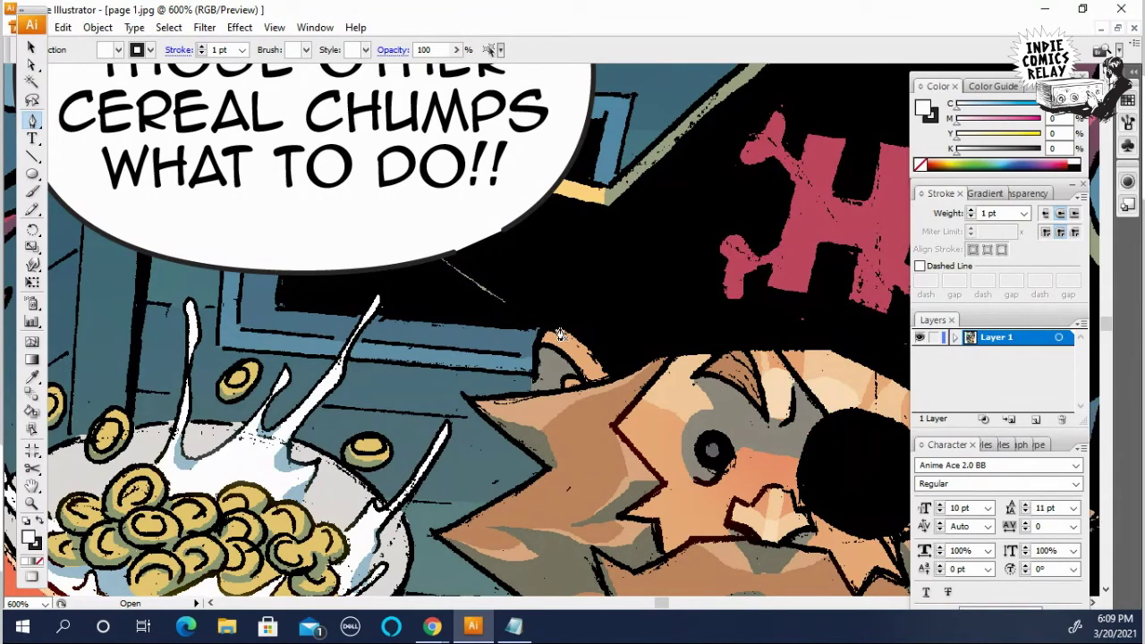
{"action": "key", "text": "ctrl+plus"}
{"action": "key", "text": "ctrl+plus"}
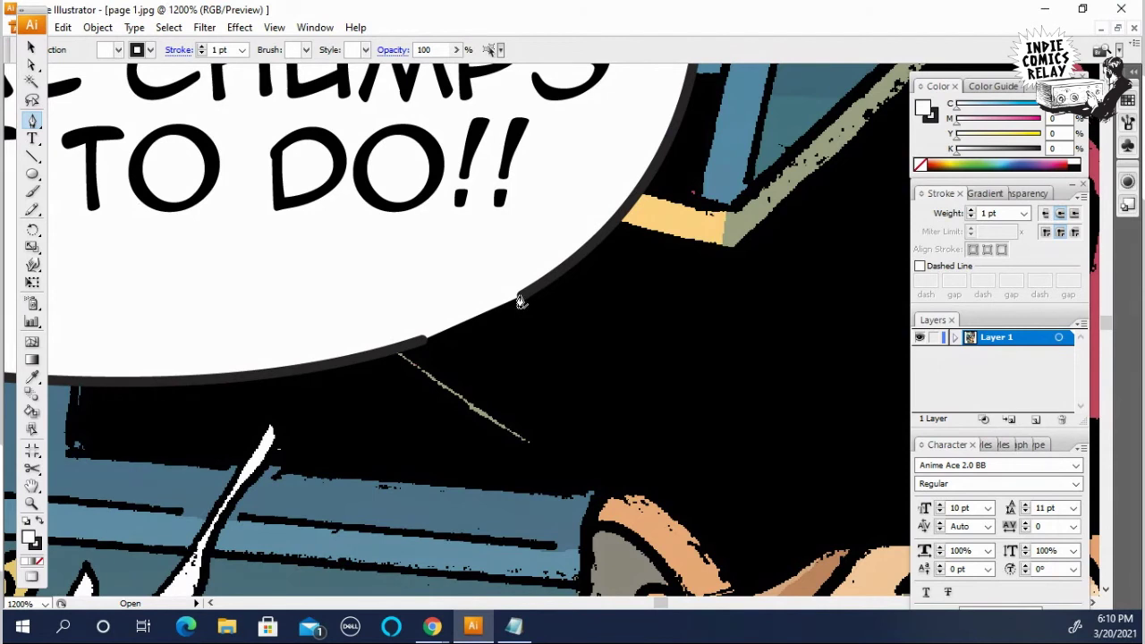
{"action": "left_click", "coordinate": [521, 300]}
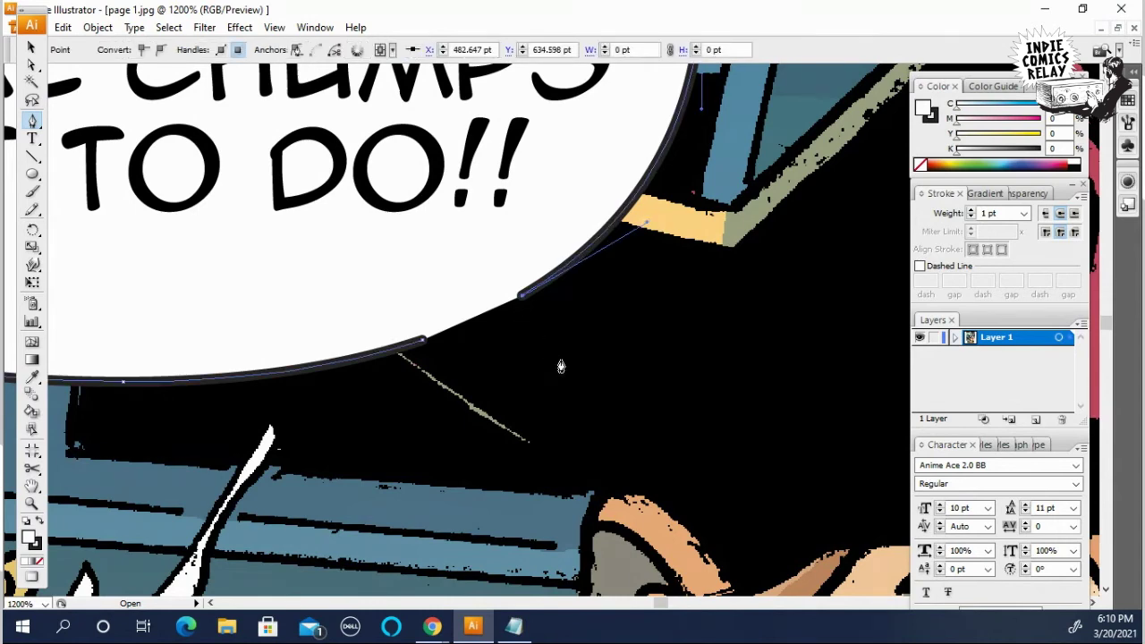
{"action": "key", "text": "ctrl+minus"}
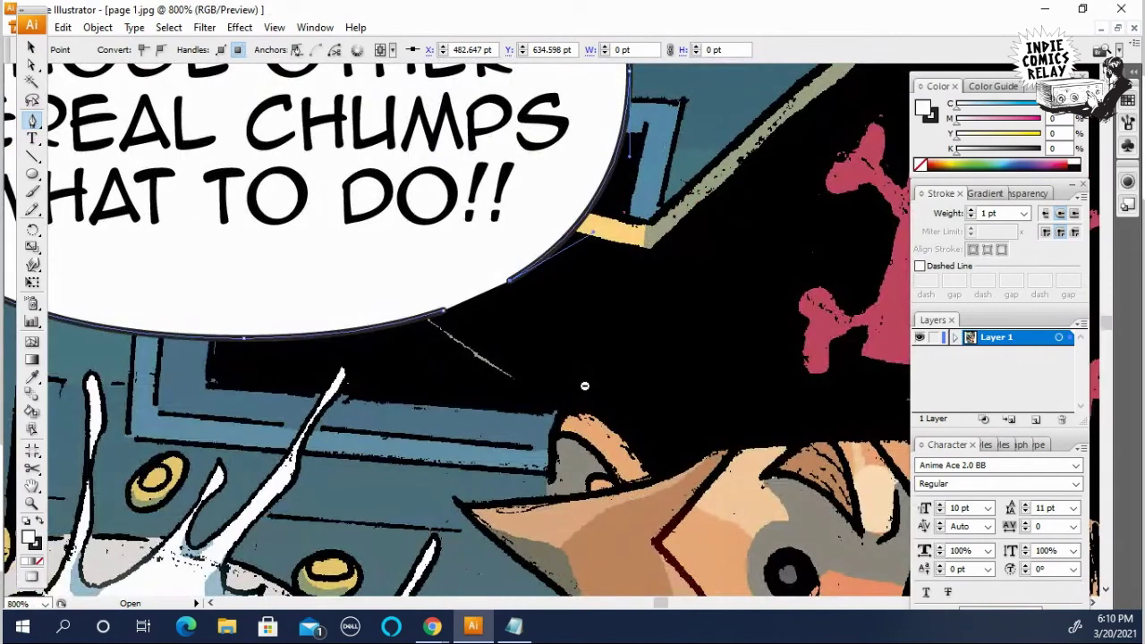
{"action": "key", "text": "ctrl+minus"}
{"action": "key", "text": "ctrl+minus"}
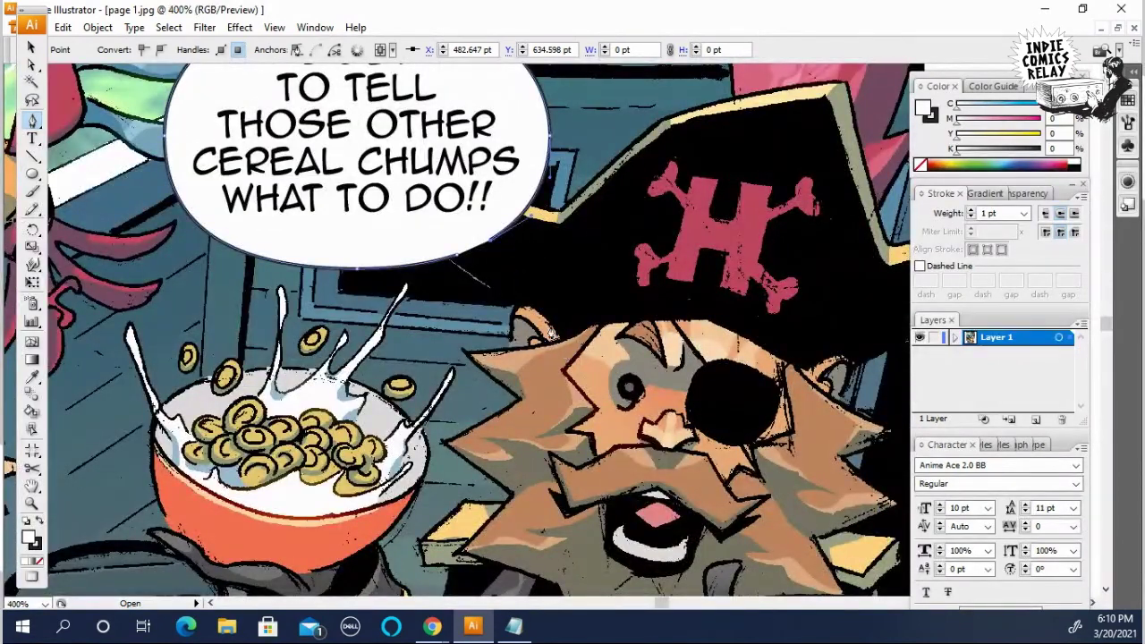
{"action": "left_click_drag", "start_coordinate": [565, 358], "coordinate": [639, 414]}
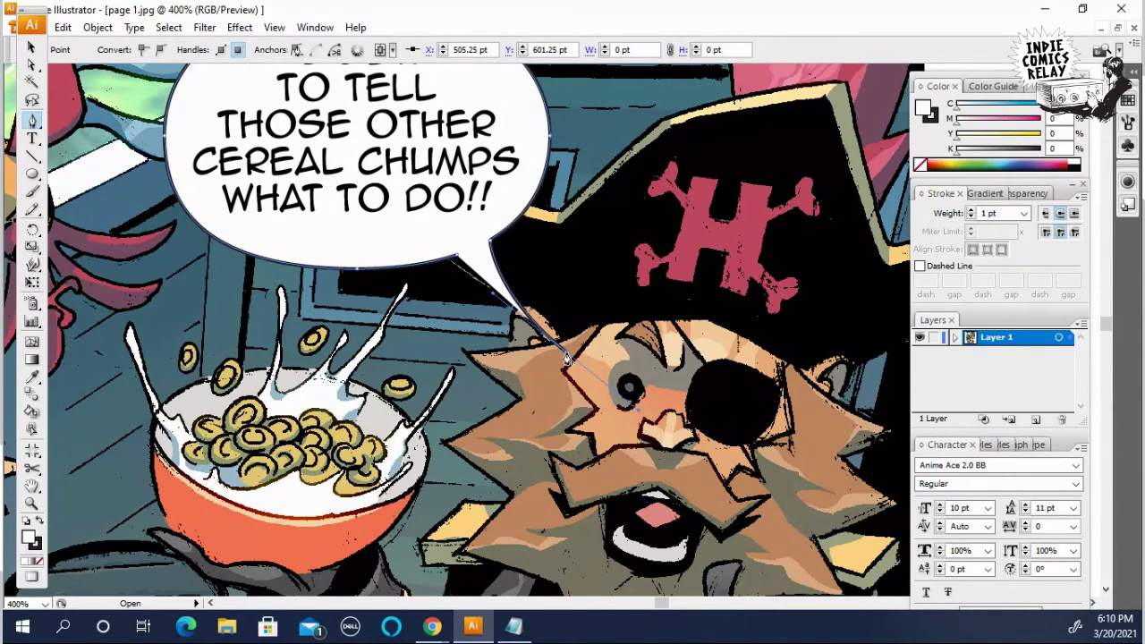
Step: Retract the outgoing curve handle at the tail's tip and group the balloon outline
{"action": "left_click", "coordinate": [566, 359]}
{"action": "right_click", "coordinate": [538, 382]}
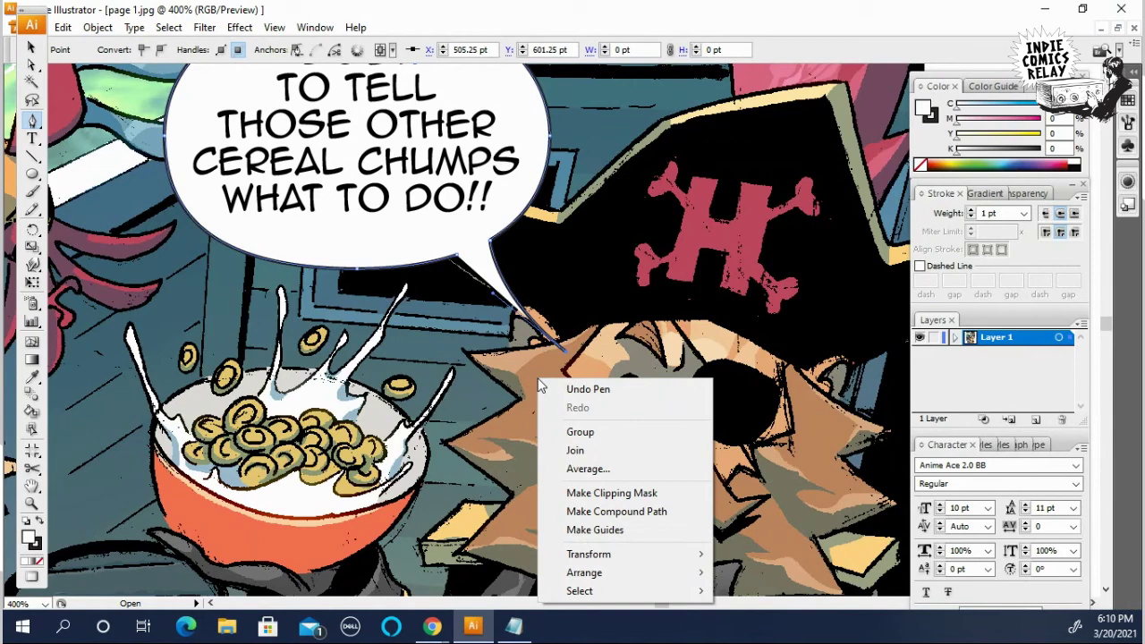
{"action": "left_click", "coordinate": [578, 433]}
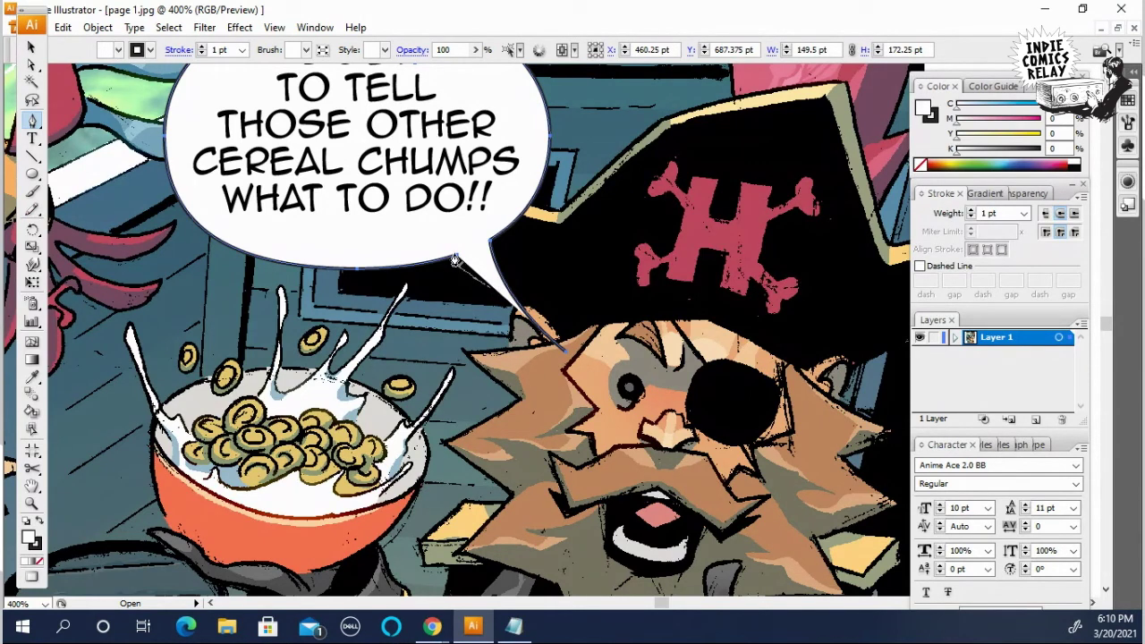
Step: Draw the tail's second curved edge from the other cut end to the tip and close the balloon's path there
{"action": "left_click", "coordinate": [458, 261]}
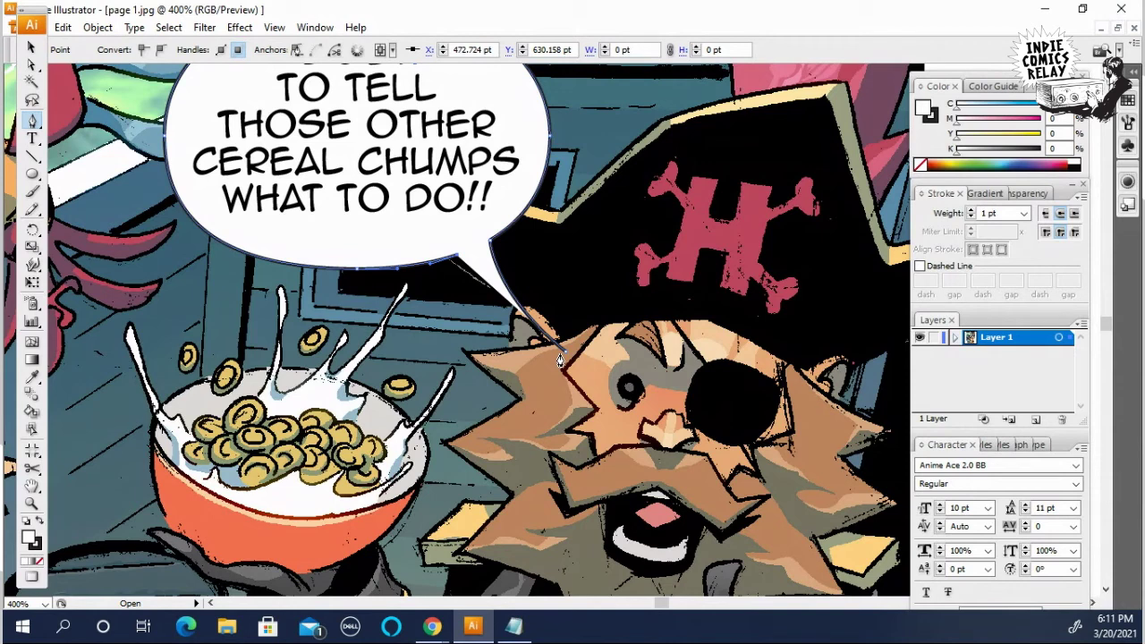
{"action": "left_click", "coordinate": [562, 357]}
{"action": "left_click", "coordinate": [562, 356]}
{"action": "left_click_drag", "start_coordinate": [562, 356], "coordinate": [639, 413]}
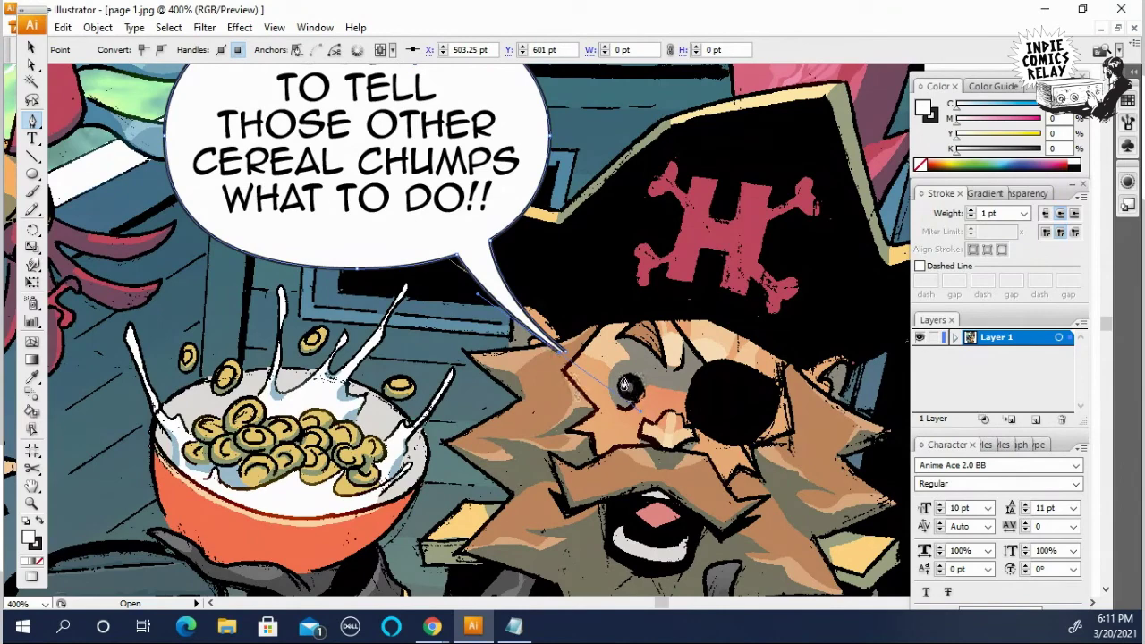
{"action": "scroll", "coordinate": [563, 353], "scroll_direction": "up", "scroll_amount": 3}
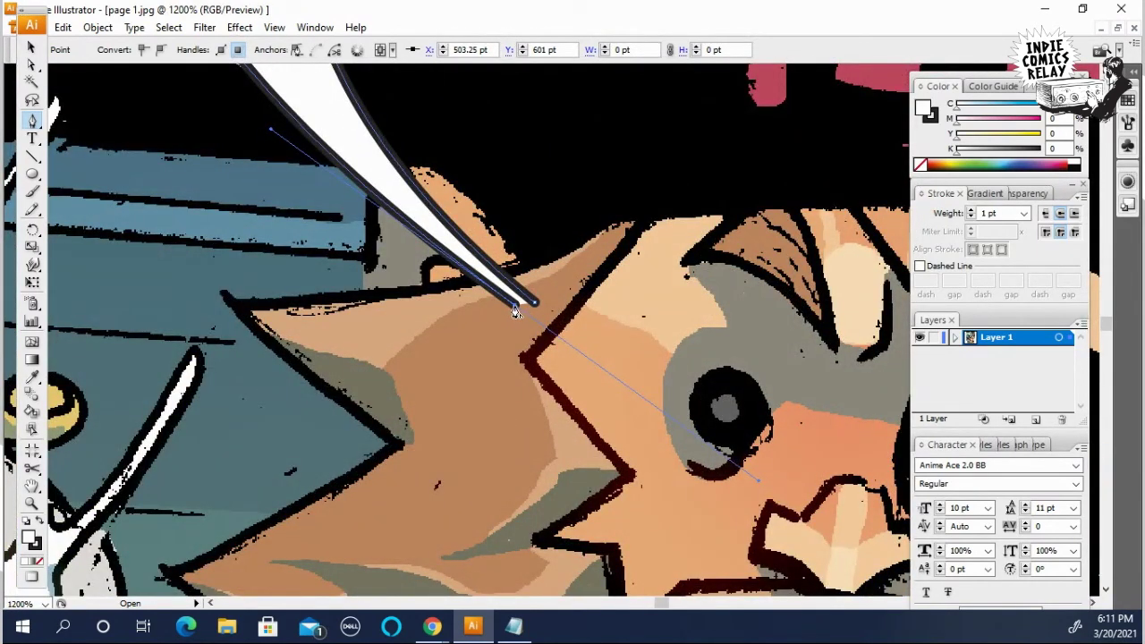
{"action": "left_click", "coordinate": [514, 309]}
{"action": "left_click_drag", "start_coordinate": [535, 306], "coordinate": [535, 304]}
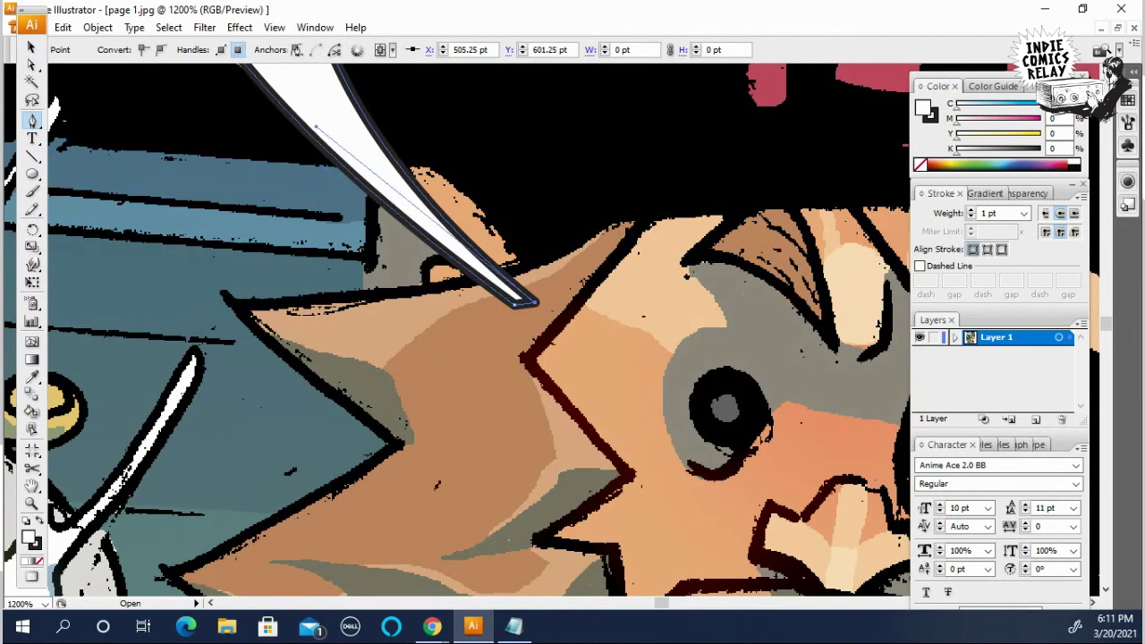
Step: Move the second anchor point at the tail's tip onto the first one so the tail ends in a sharp point
{"action": "left_click", "coordinate": [27, 66]}
{"action": "left_click", "coordinate": [468, 370]}
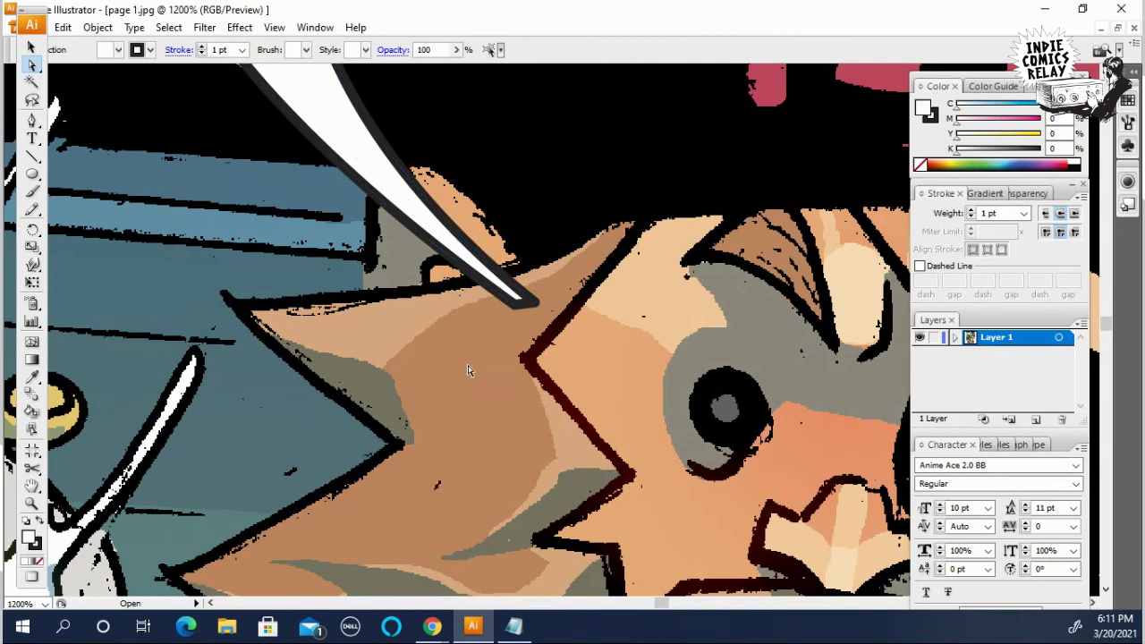
{"action": "left_click", "coordinate": [519, 320]}
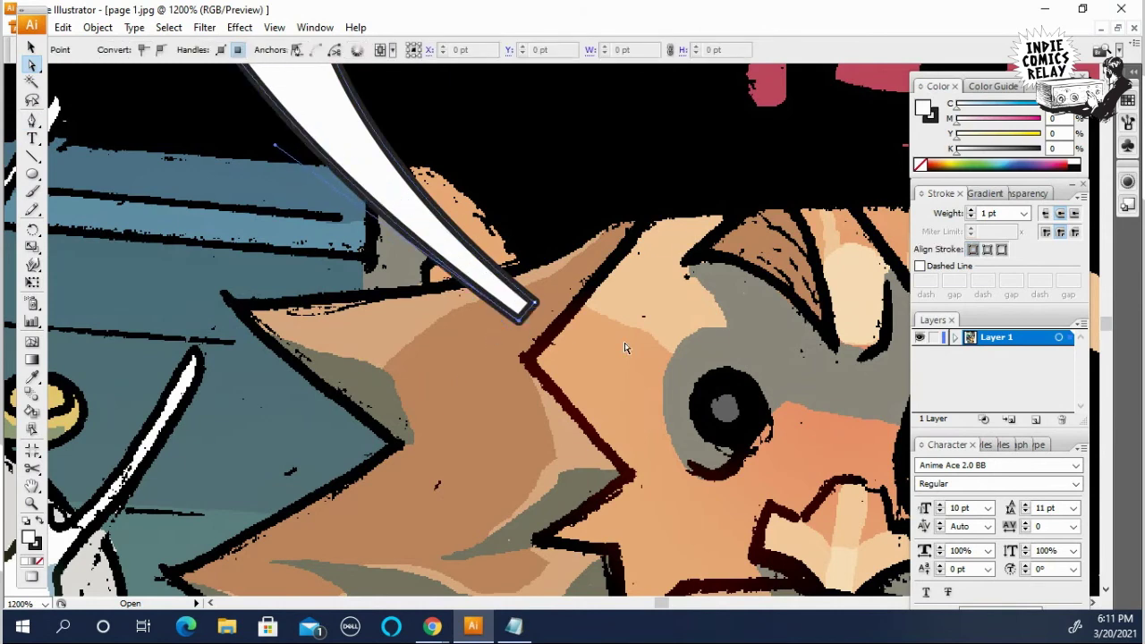
{"action": "left_click", "coordinate": [557, 348], "text": "ctrl+alt"}
{"action": "left_click", "coordinate": [556, 348], "text": "ctrl+alt"}
{"action": "left_click", "coordinate": [540, 309], "text": "ctrl"}
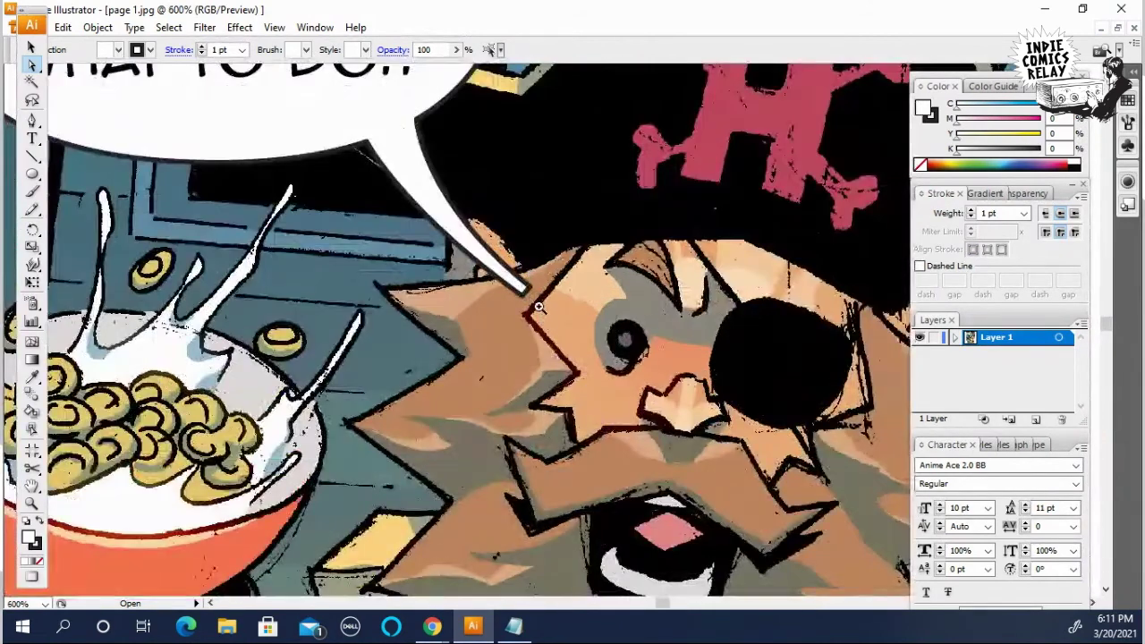
{"action": "left_click", "coordinate": [539, 307], "text": "ctrl"}
{"action": "left_click", "coordinate": [539, 307], "text": "ctrl"}
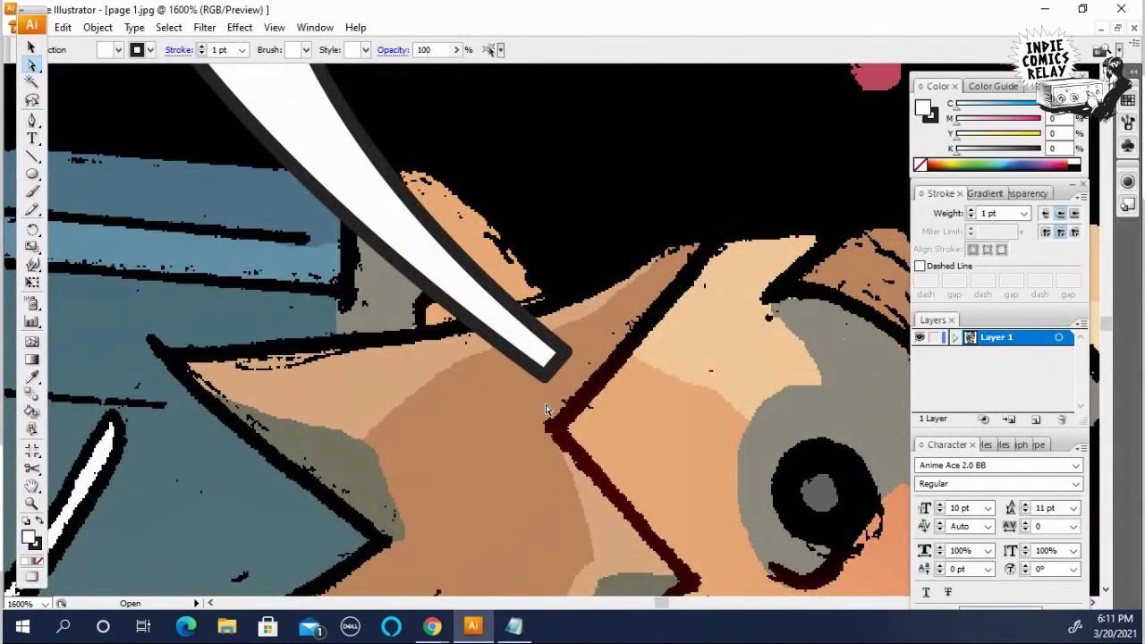
{"action": "left_click", "coordinate": [549, 372]}
{"action": "left_click_drag", "start_coordinate": [563, 356], "coordinate": [568, 355]}
Step: Bow the tail's lower edge into a smoother curve by adjusting its tip handle, and deselect the balloon
{"action": "scroll", "coordinate": [260, 210], "scroll_direction": "up", "scroll_amount": 3}
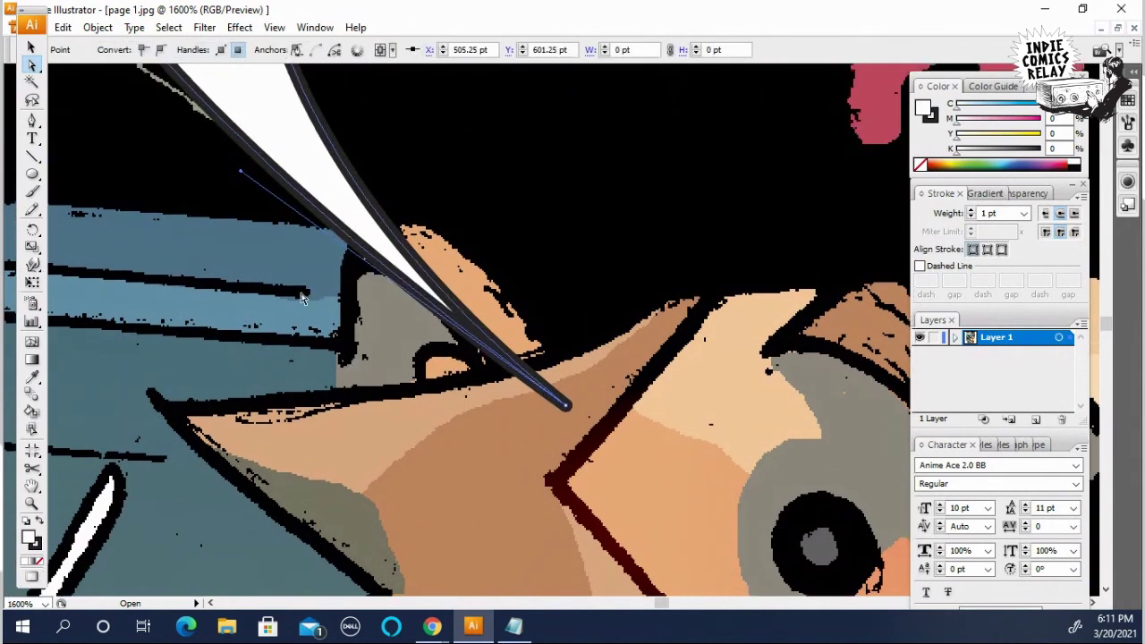
{"action": "scroll", "coordinate": [340, 283], "scroll_direction": "down", "scroll_amount": 2}
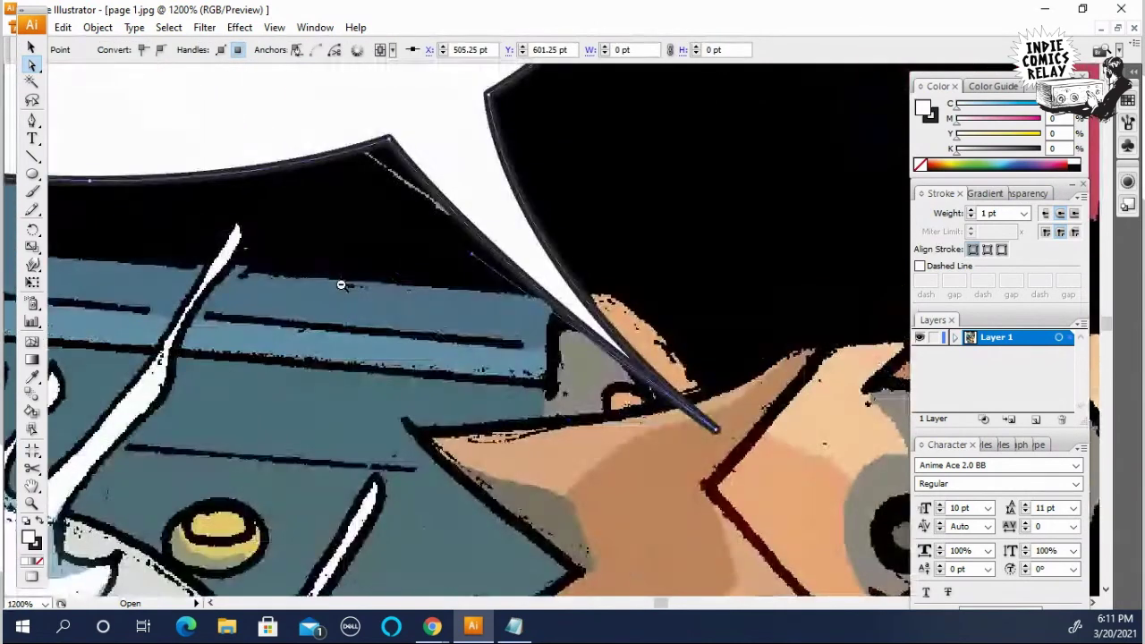
{"action": "scroll", "coordinate": [706, 312], "scroll_direction": "up", "scroll_amount": 1}
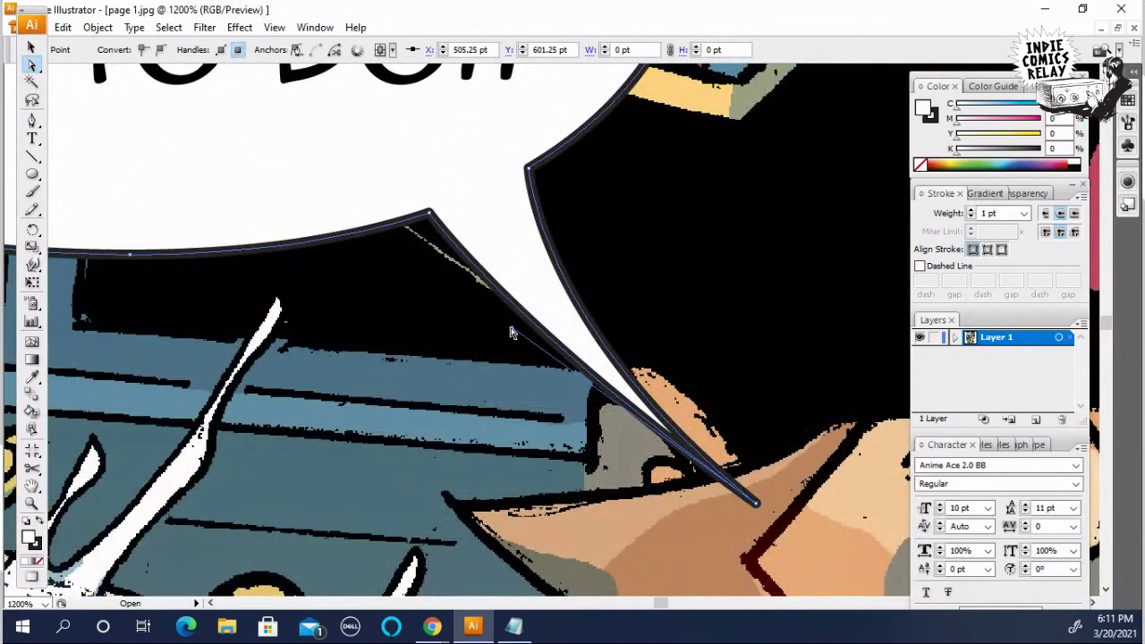
{"action": "left_click_drag", "start_coordinate": [507, 345], "coordinate": [533, 391]}
{"action": "left_click", "coordinate": [732, 367]}
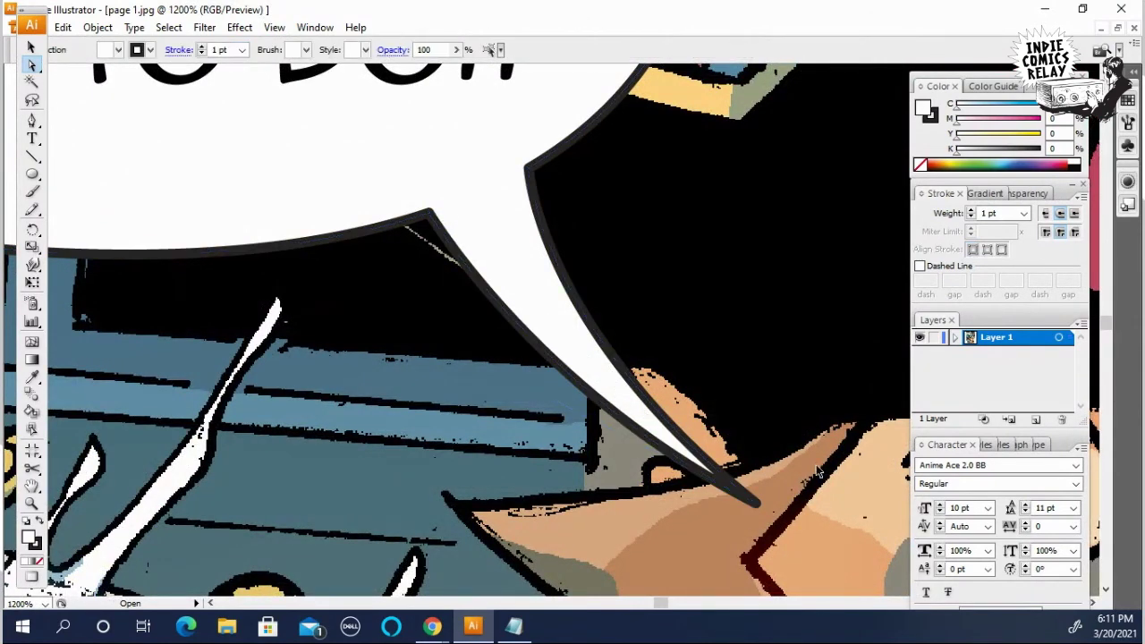
Step: Review the captain's balloon and its tail within the whole comic page and up close
{"action": "scroll", "coordinate": [605, 336], "scroll_direction": "down", "scroll_amount": 1}
{"action": "scroll", "coordinate": [605, 335], "scroll_direction": "down", "scroll_amount": 5}
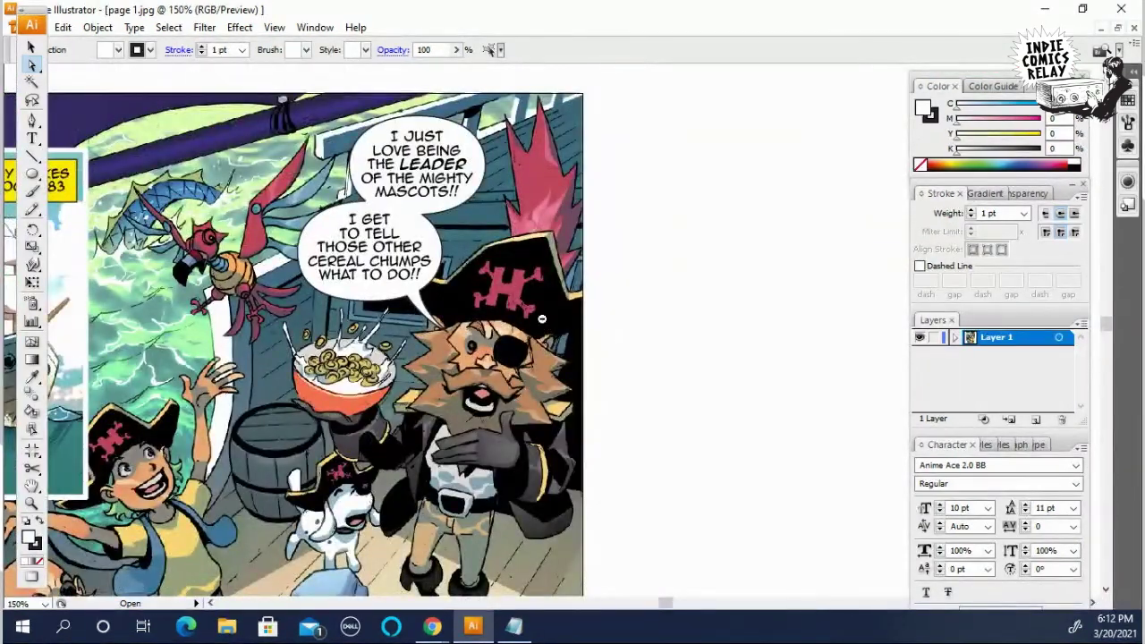
{"action": "scroll", "coordinate": [551, 322], "scroll_direction": "down", "scroll_amount": 2}
{"action": "scroll", "coordinate": [626, 438], "scroll_direction": "down", "scroll_amount": 3}
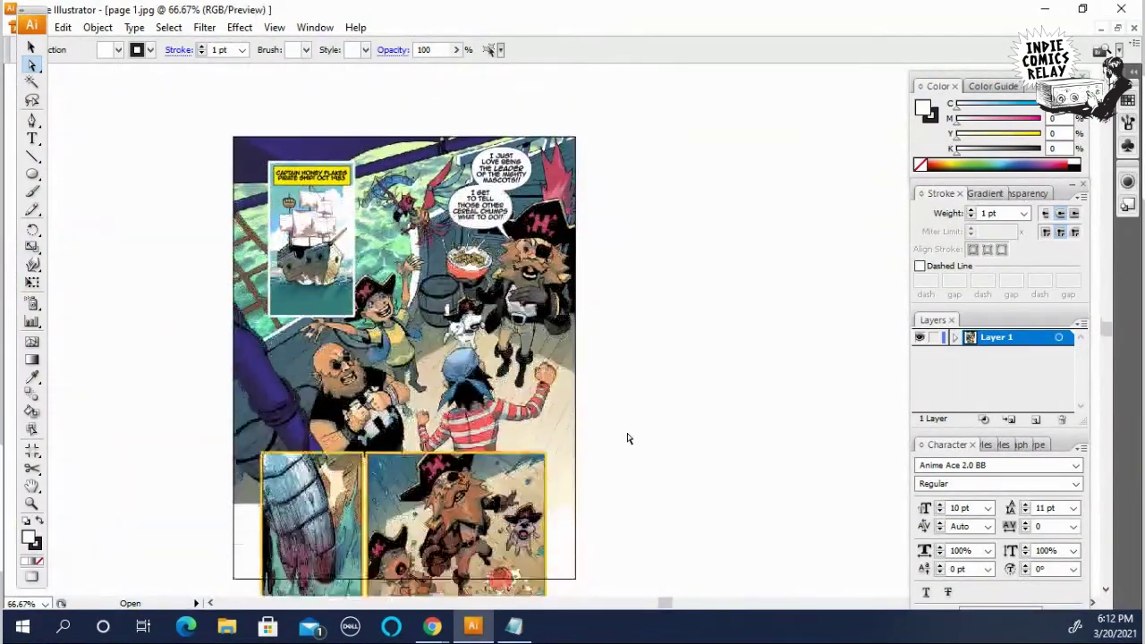
{"action": "scroll", "coordinate": [577, 402], "scroll_direction": "up", "scroll_amount": 2}
{"action": "scroll", "coordinate": [536, 329], "scroll_direction": "up", "scroll_amount": 2}
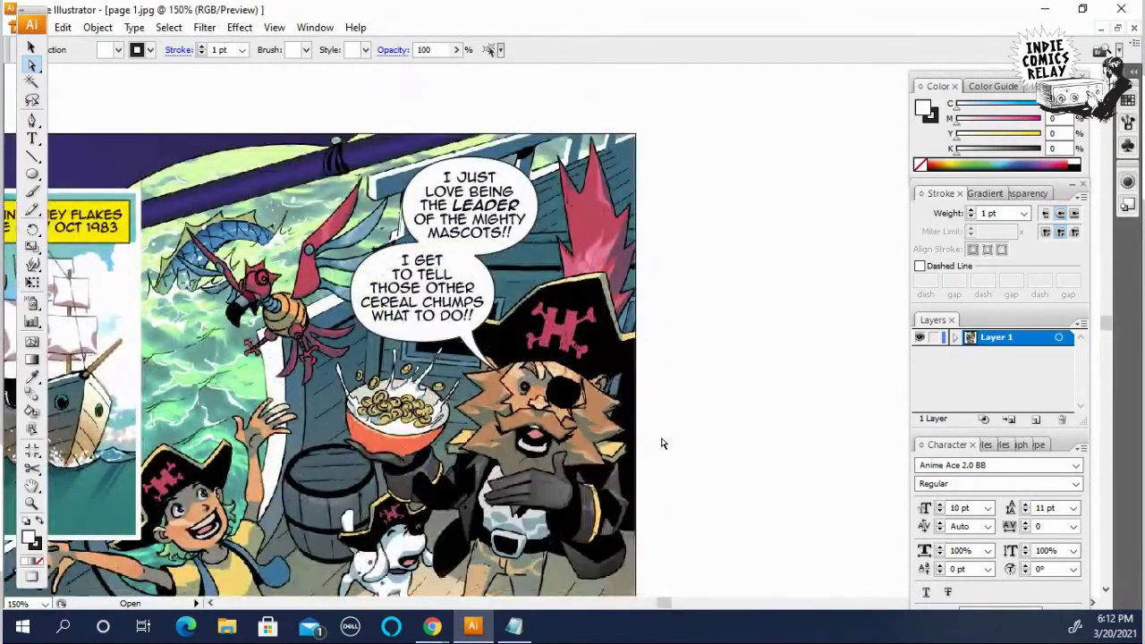
Step: Draw four sample ellipses of differing proportions in the blank area above the comic page, the last about 117 by 32 pt
{"action": "scroll", "coordinate": [590, 461], "scroll_direction": "up", "scroll_amount": 5}
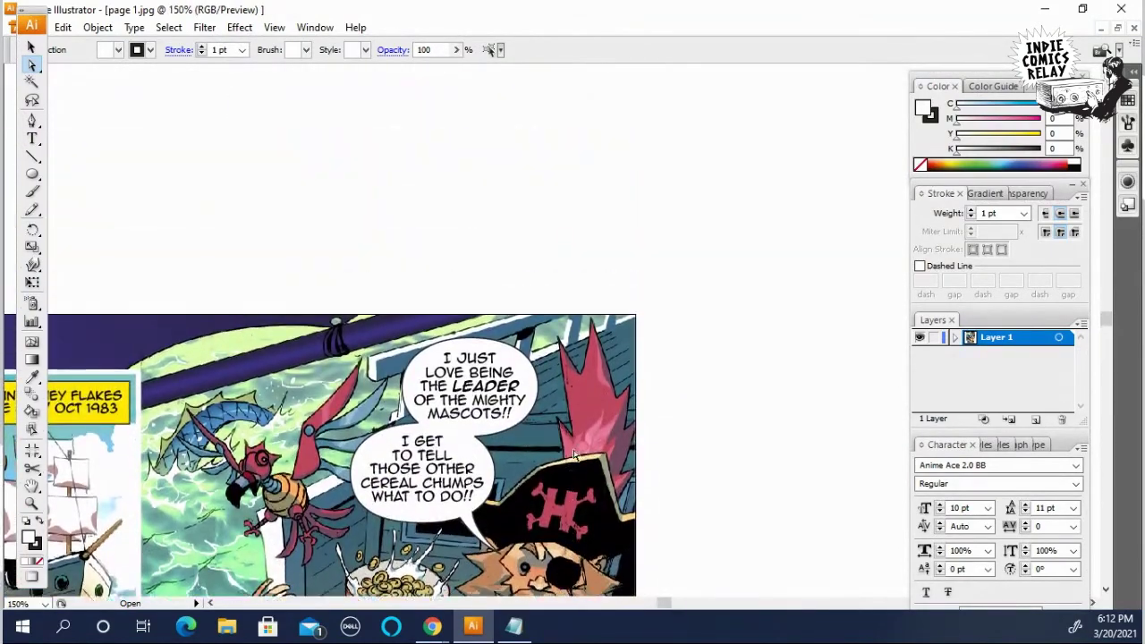
{"action": "scroll", "coordinate": [468, 334], "scroll_direction": "up", "scroll_amount": 2}
{"action": "left_click", "coordinate": [33, 175]}
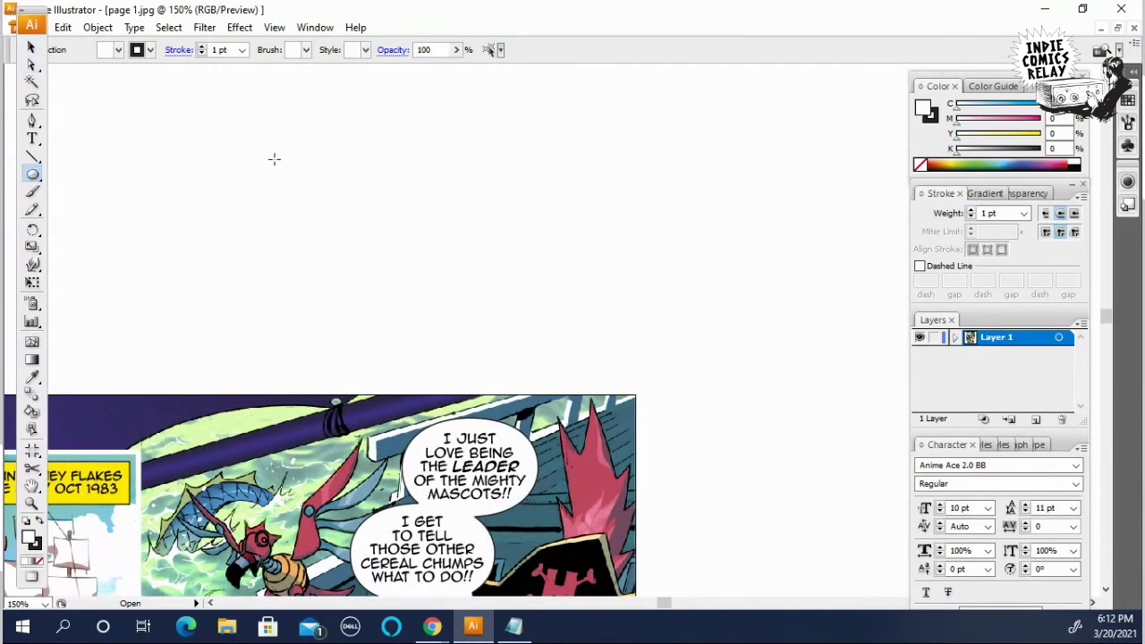
{"action": "left_click_drag", "start_coordinate": [273, 159], "coordinate": [399, 254]}
{"action": "scroll", "coordinate": [465, 332], "scroll_direction": "up", "scroll_amount": 3}
{"action": "left_click_drag", "start_coordinate": [255, 123], "coordinate": [418, 192]}
{"action": "left_click_drag", "start_coordinate": [147, 243], "coordinate": [274, 350]}
{"action": "left_click_drag", "start_coordinate": [492, 291], "coordinate": [641, 331]}
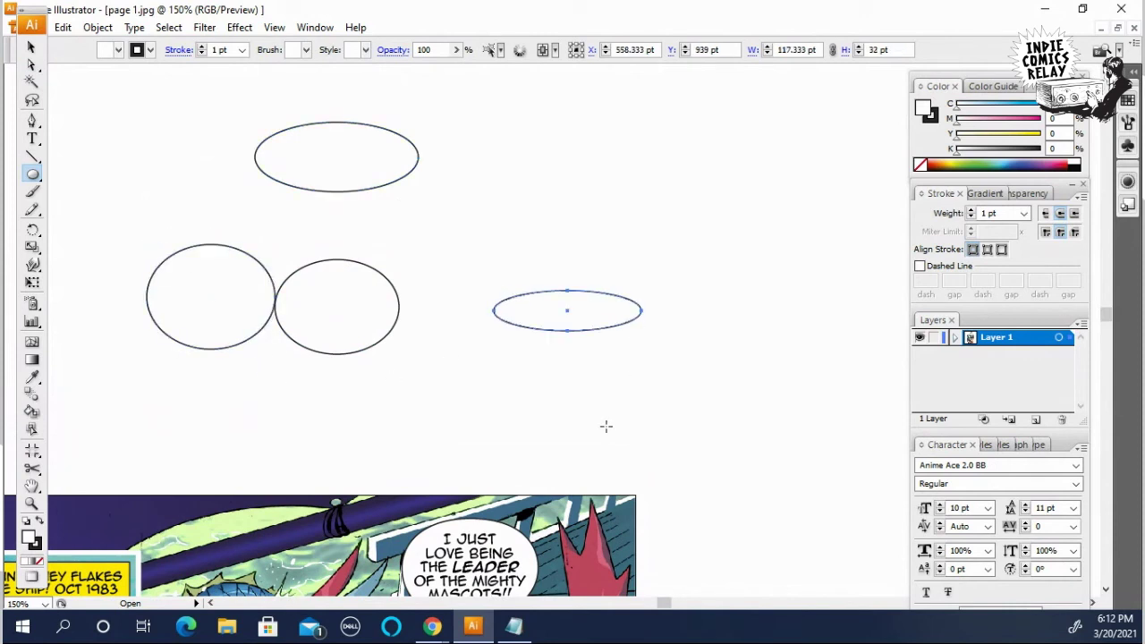
Step: Select all four sample ellipses above the comic page and delete them
{"action": "left_click", "coordinate": [31, 46]}
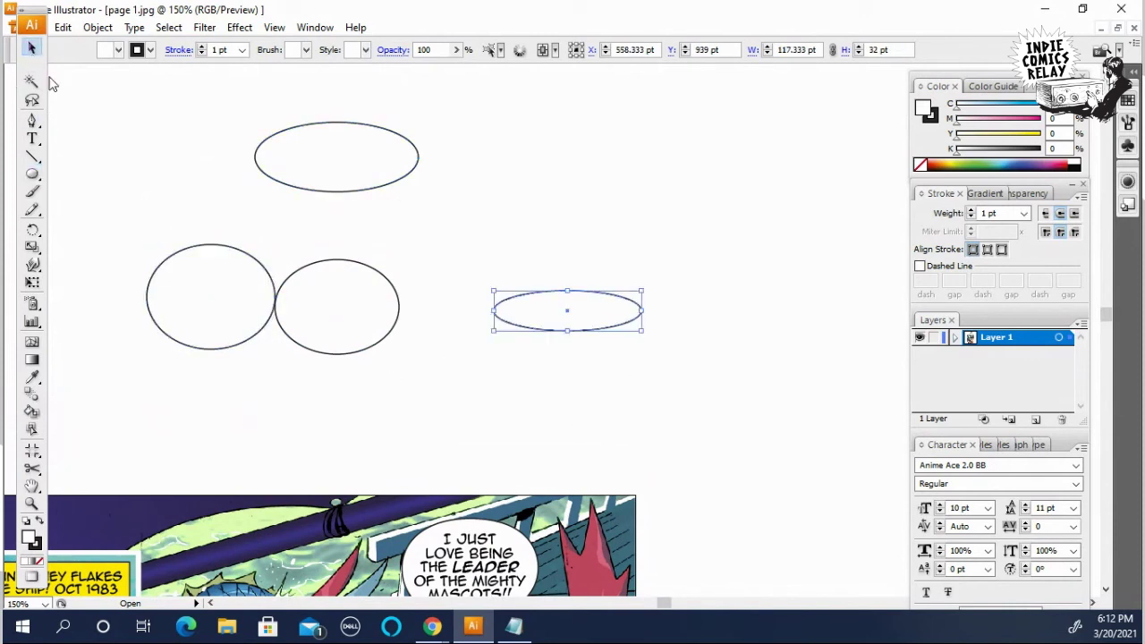
{"action": "left_click_drag", "start_coordinate": [169, 136], "coordinate": [672, 392]}
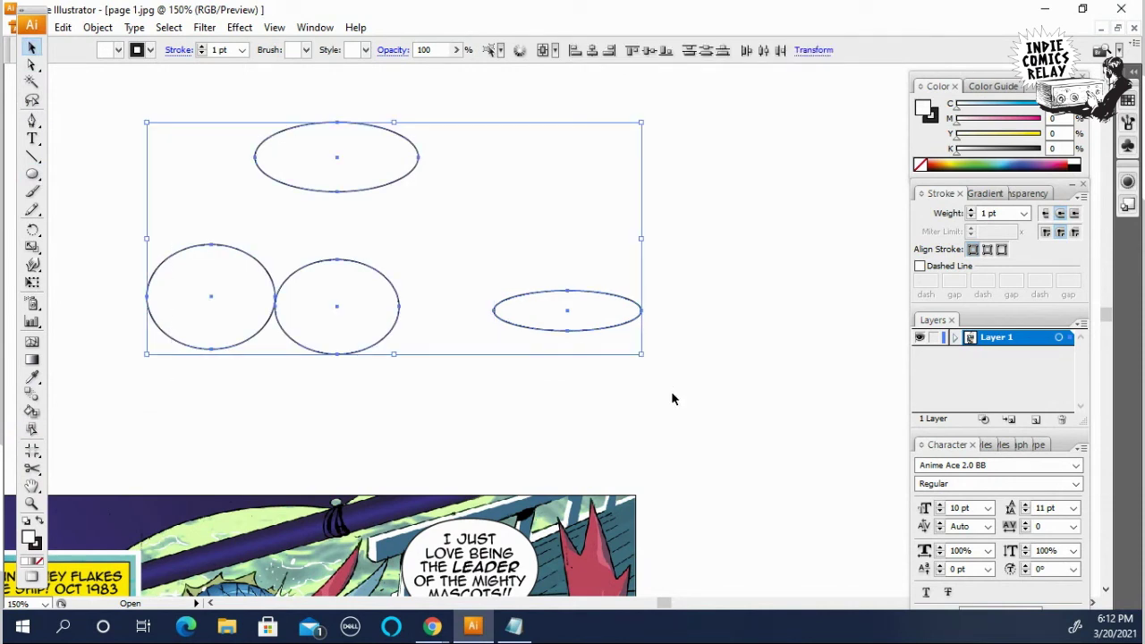
{"action": "key", "text": "Delete"}
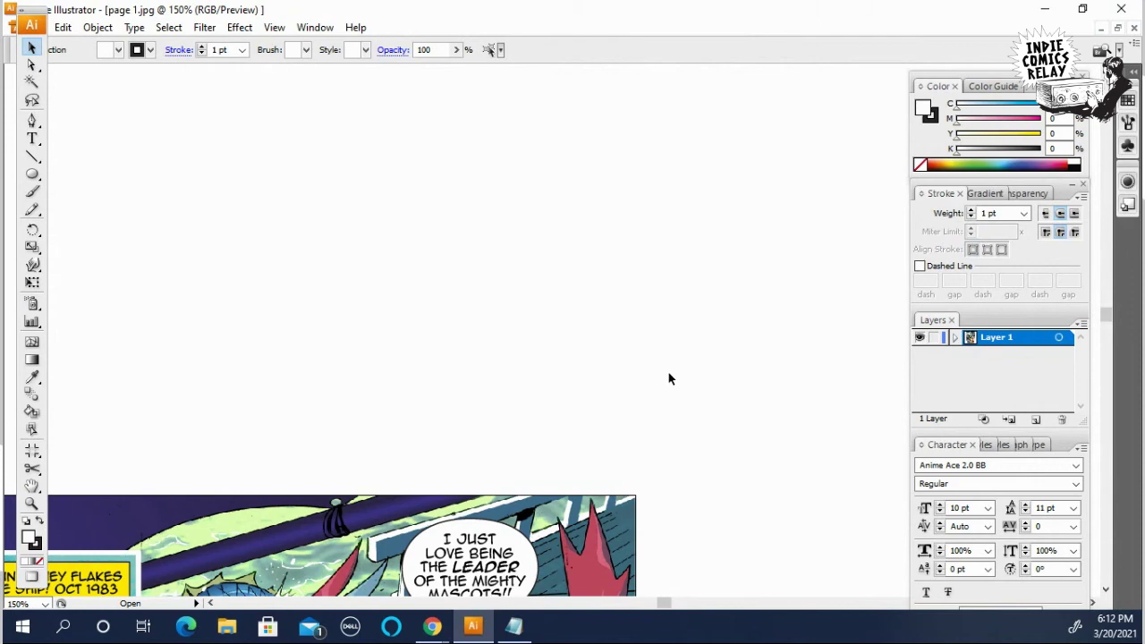
Step: Review the lettered pirate ship scene at 100% zoom, and switch to Chrome
{"action": "left_click", "coordinate": [456, 320], "text": "ctrl+alt"}
{"action": "scroll", "coordinate": [537, 333], "scroll_direction": "down", "scroll_amount": 1}
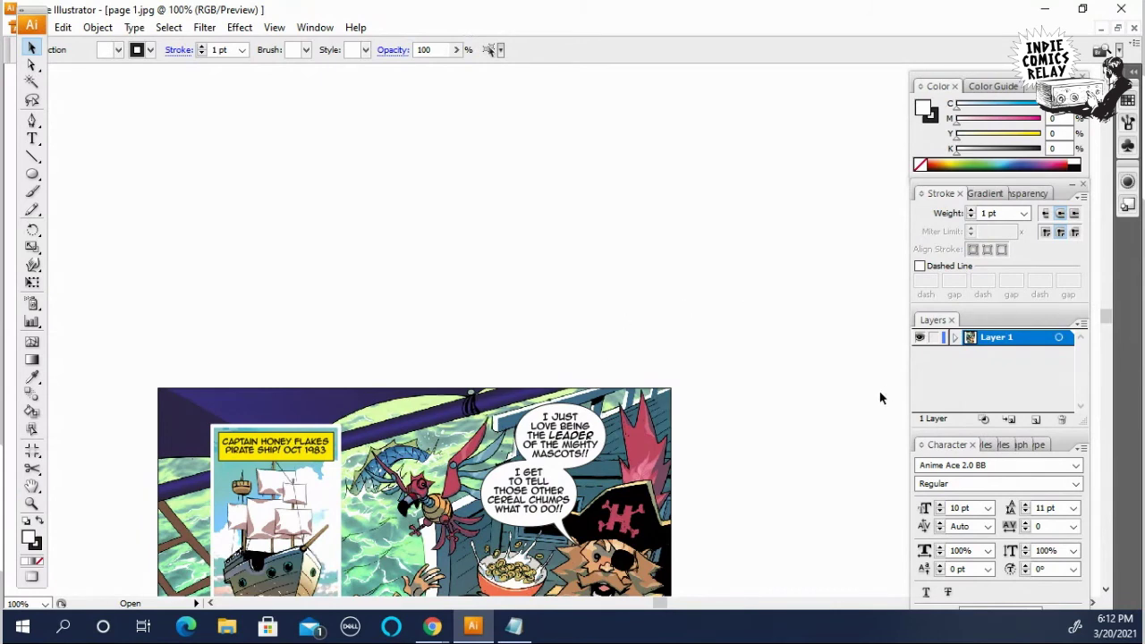
{"action": "scroll", "coordinate": [879, 396], "scroll_direction": "down", "scroll_amount": 5}
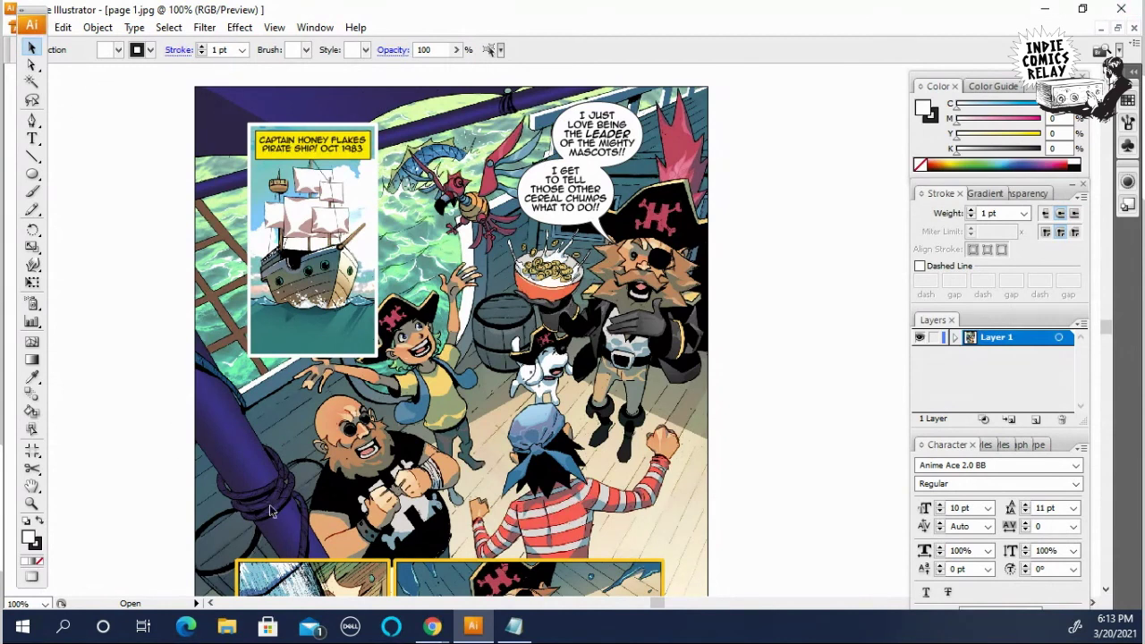
{"action": "left_click", "coordinate": [432, 626]}
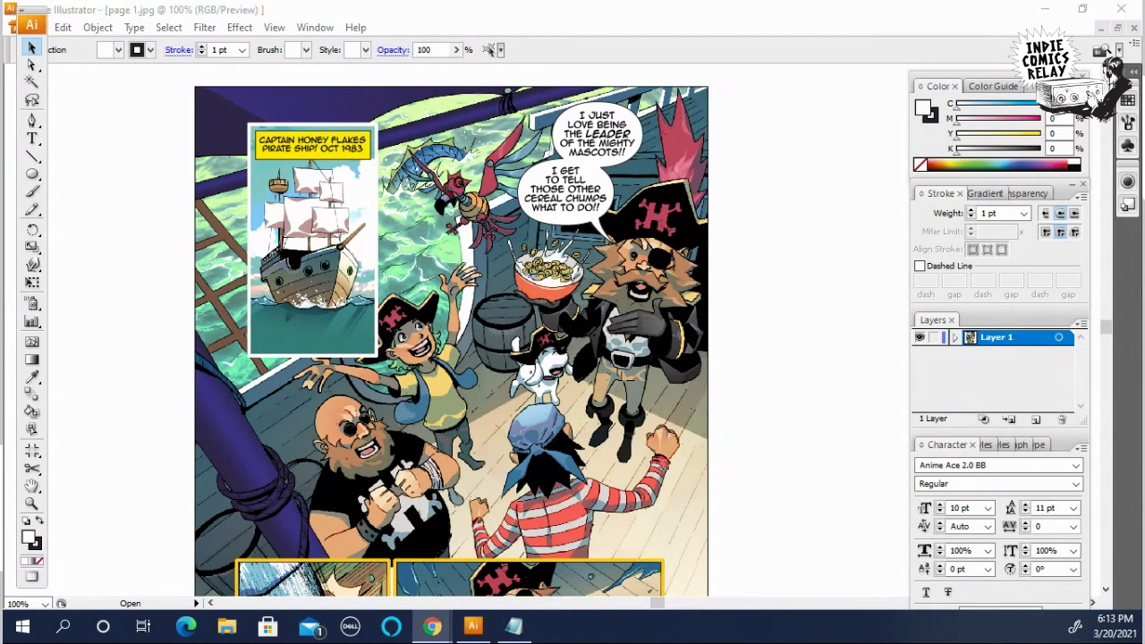